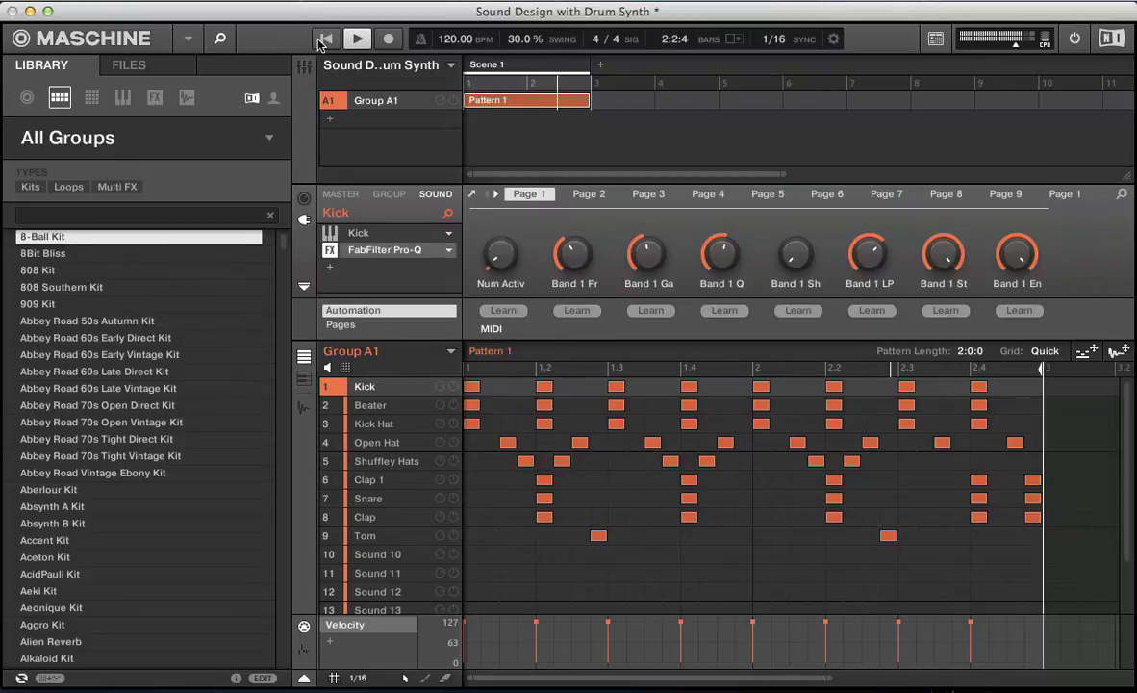
Step: Halt playback of the two-bar 120 BPM drum pattern
left_click(321, 41)
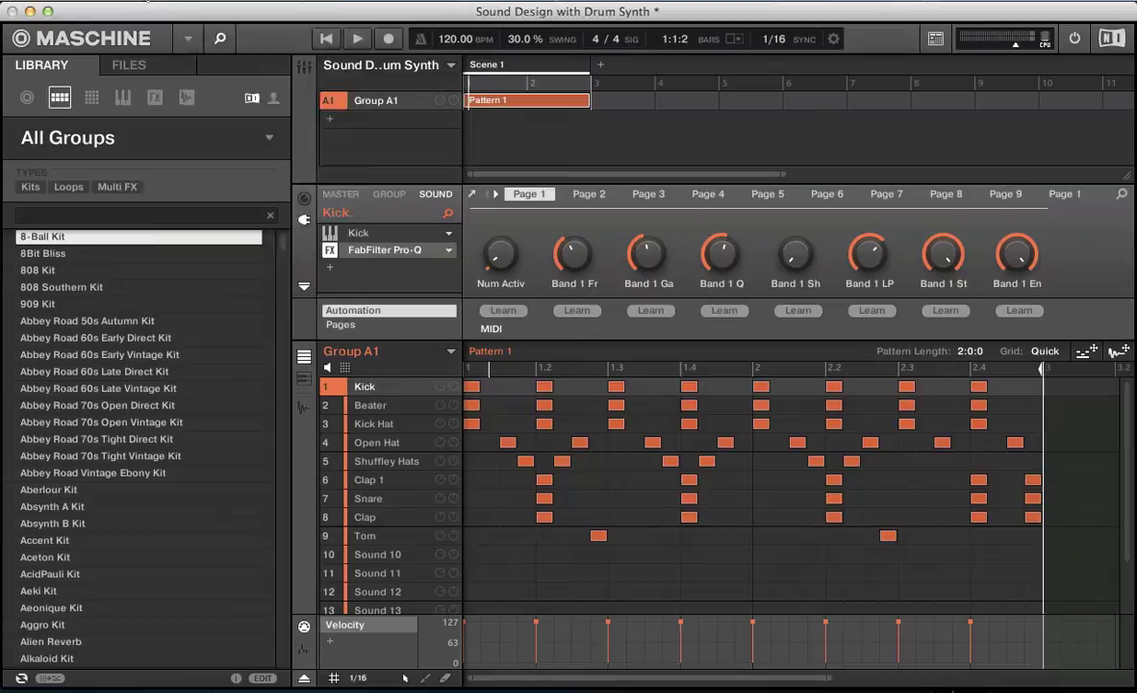
Step: Create a new empty project, discarding changes to the old one
left_click(148, 1)
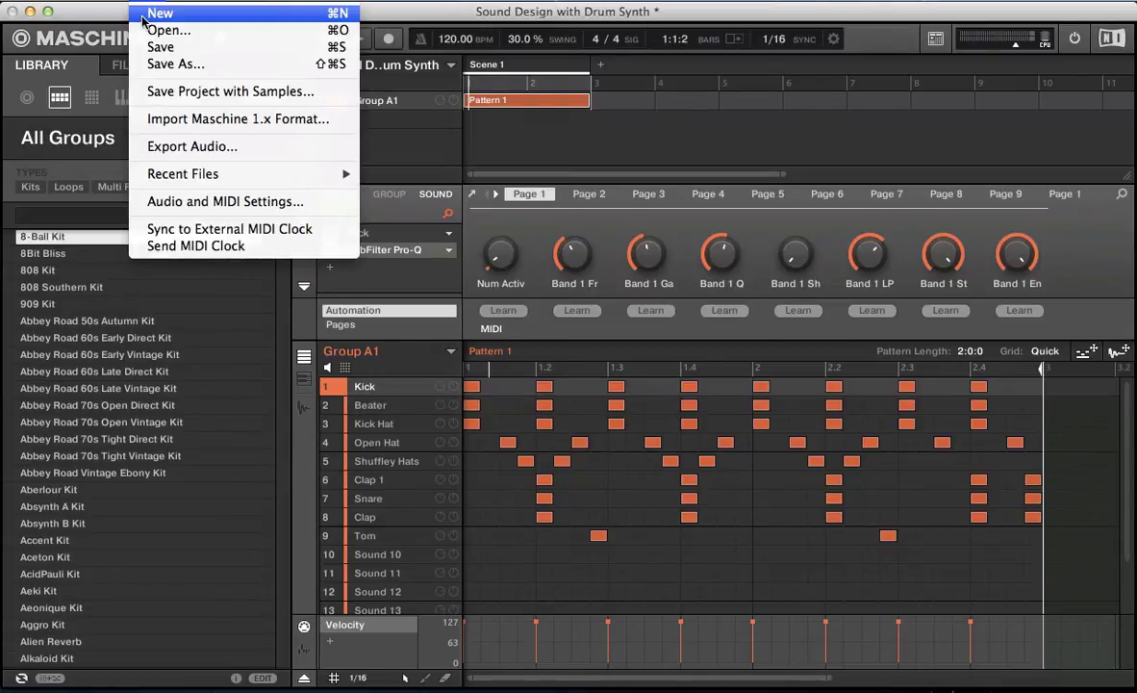
left_click(143, 15)
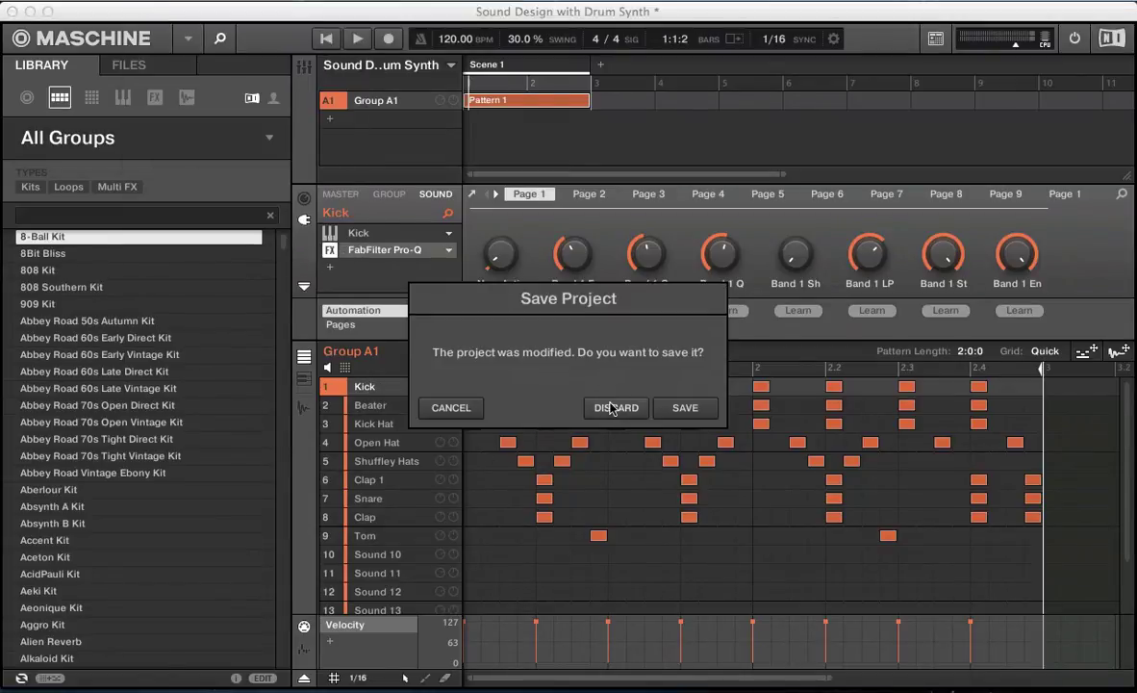
left_click(650, 408)
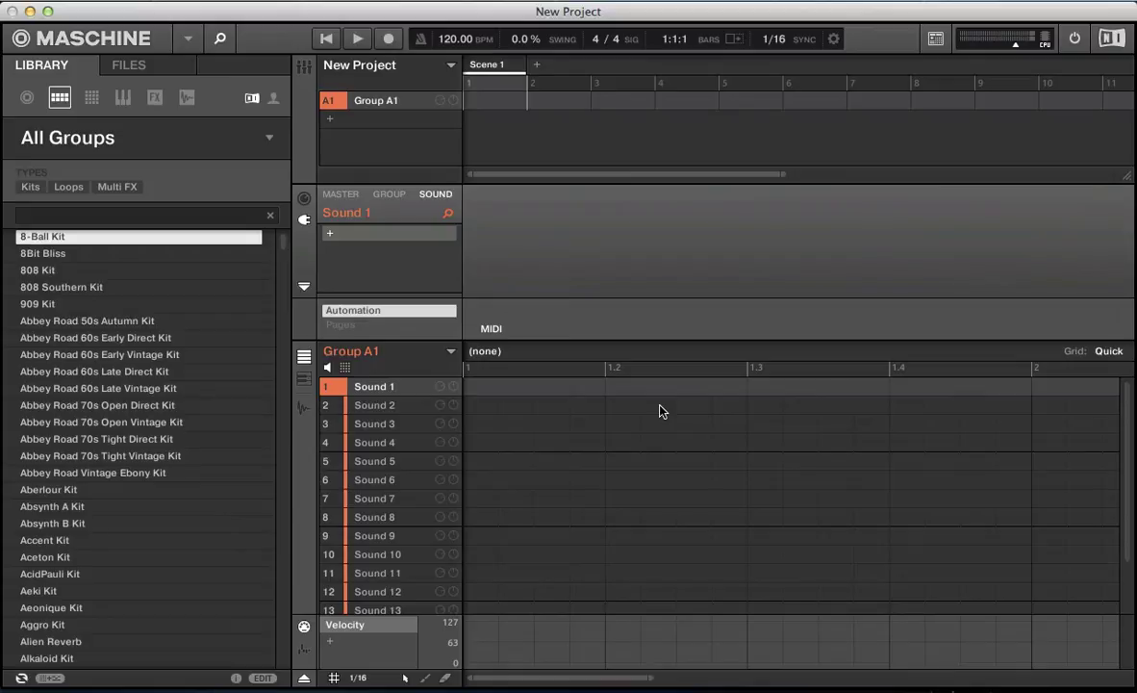
Step: Load the Drumsynth Kick into Sound 1's plug-in slot
left_click(328, 236)
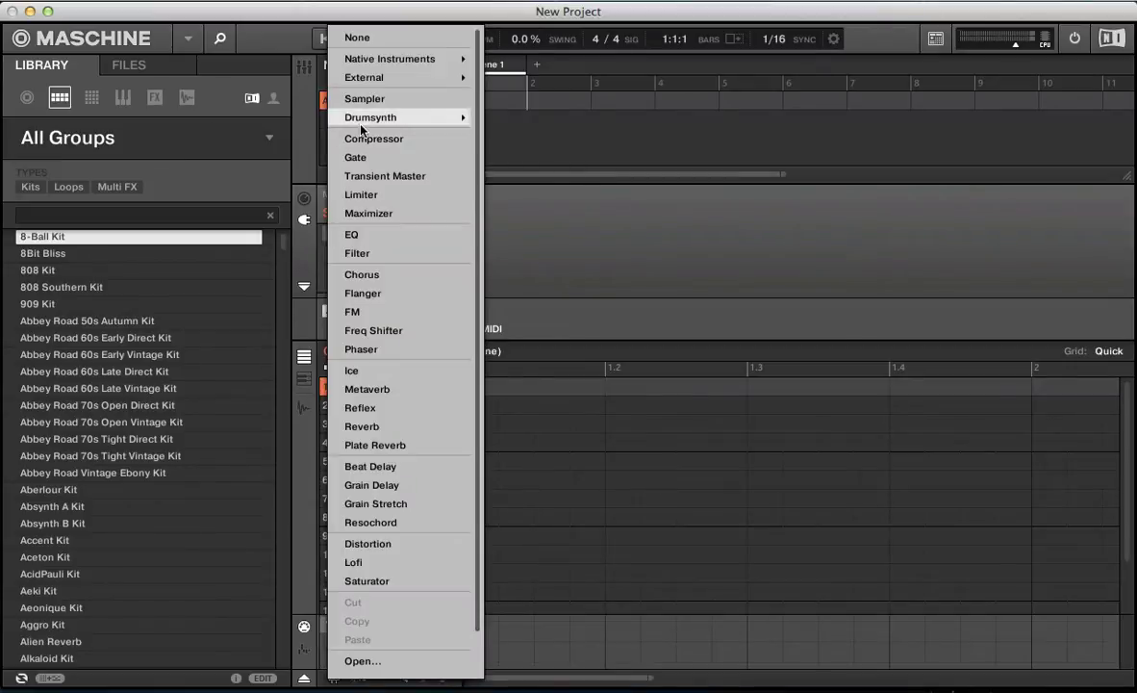
mouse_move(459, 116)
left_click(509, 120)
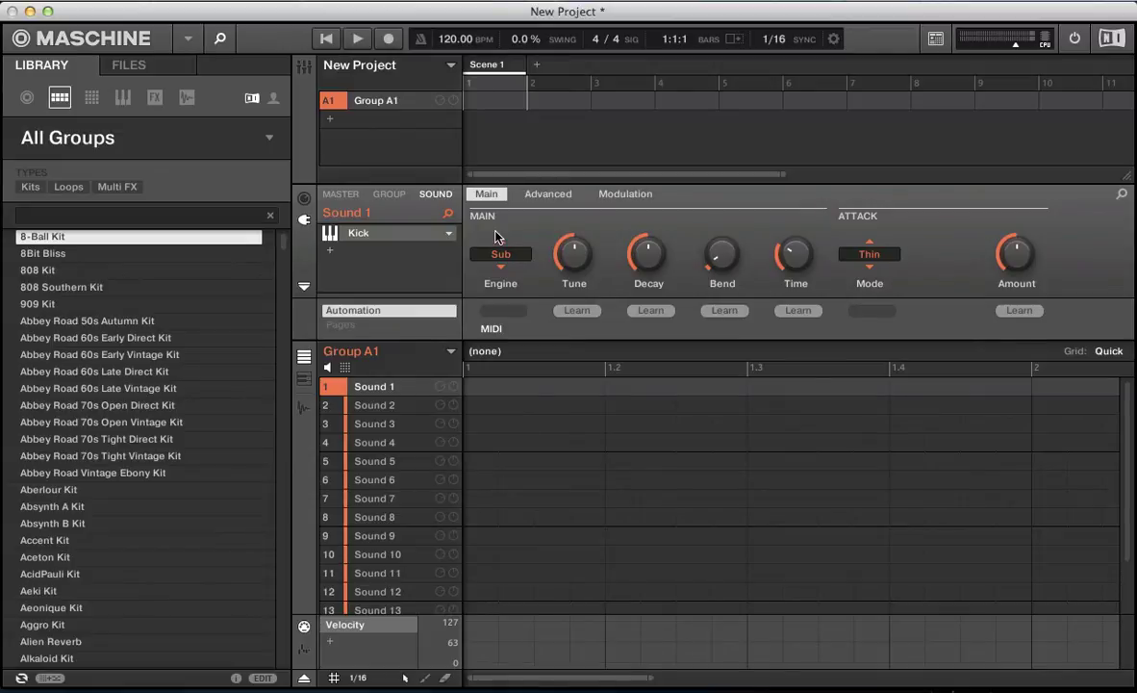
key("super+m")
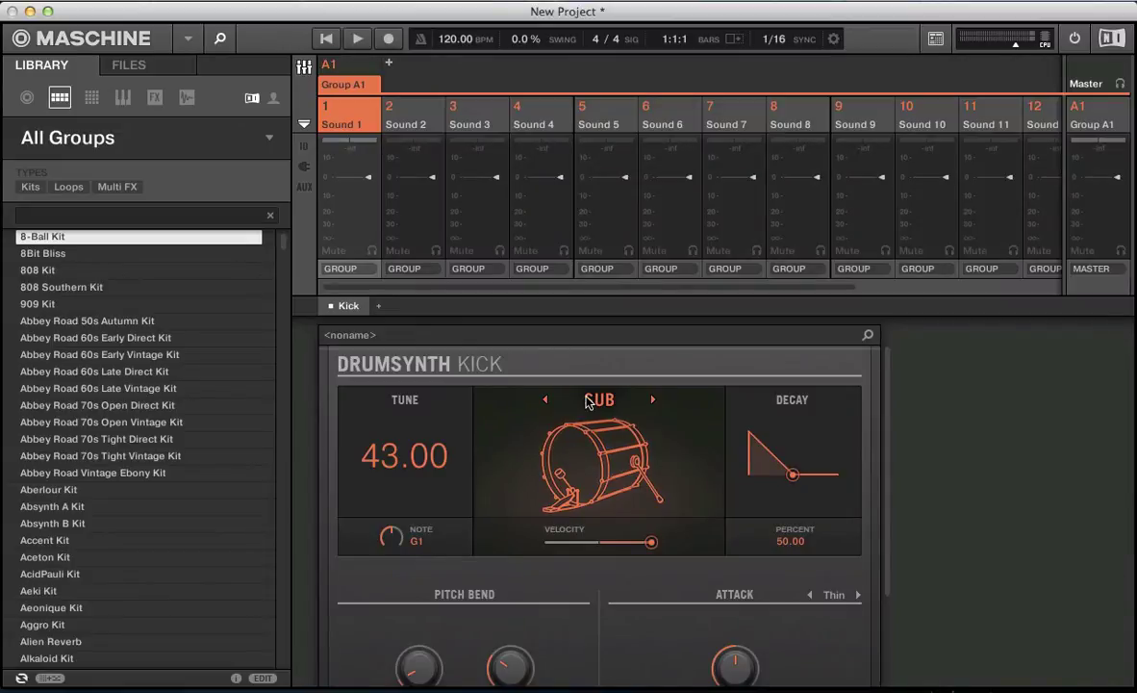
key("super+m")
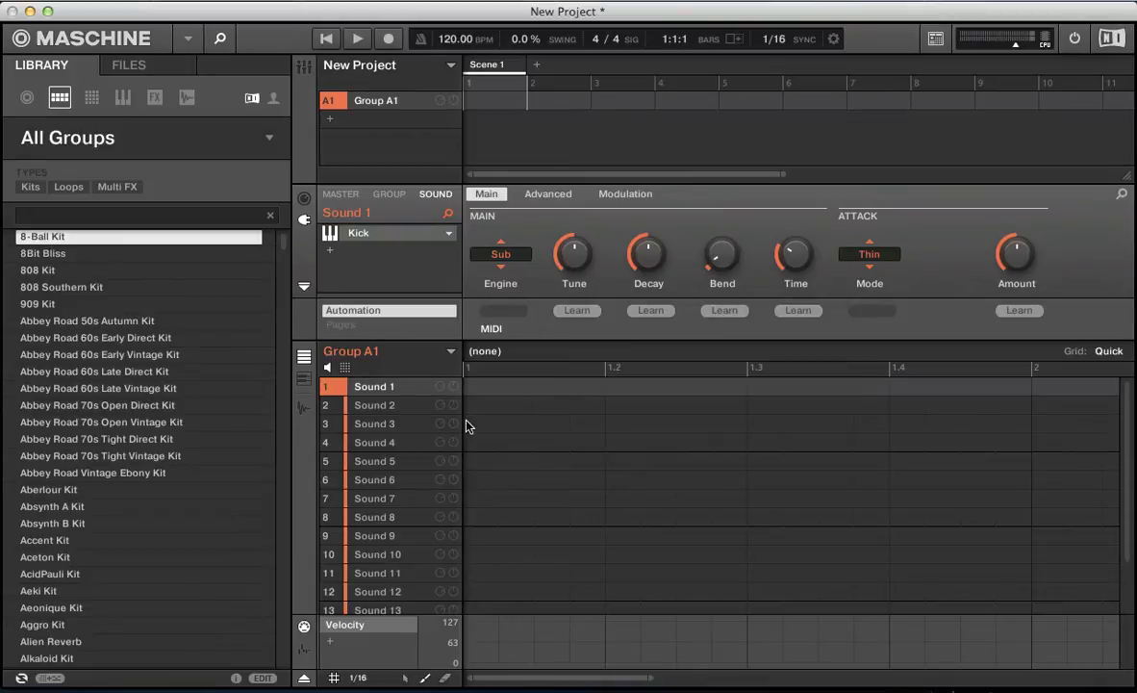
Step: Place kick notes on steps 1, 1.2, 1.3 and 1.4 and start playback
left_click(474, 387)
left_click(621, 387)
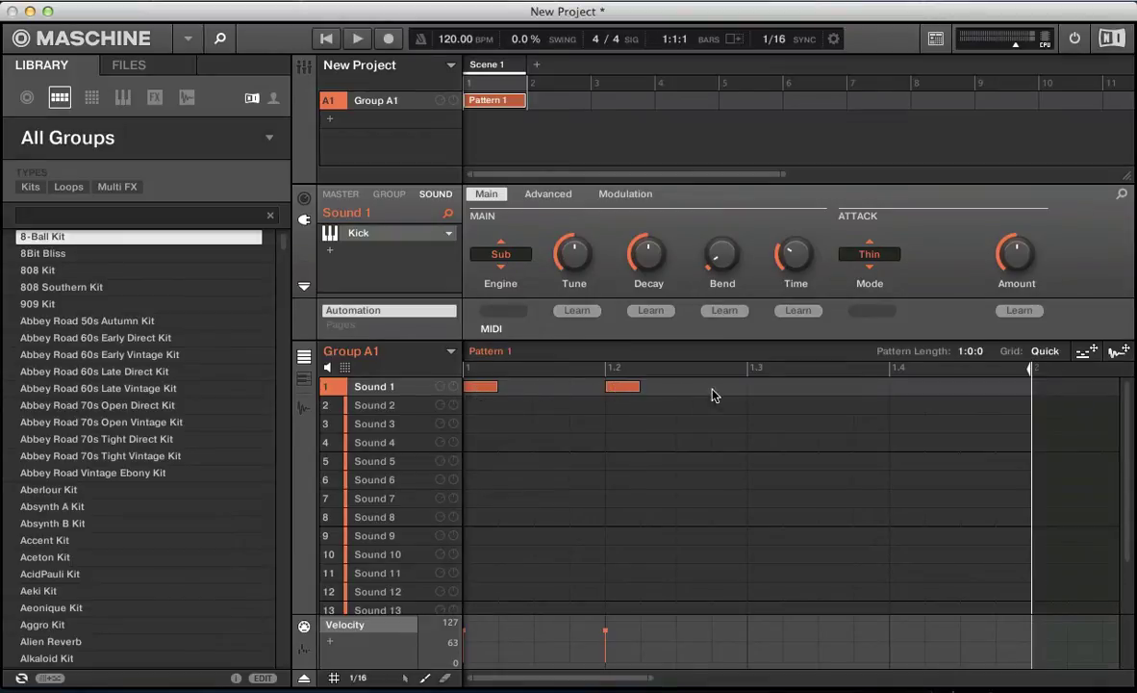
left_click(771, 387)
left_click(898, 387)
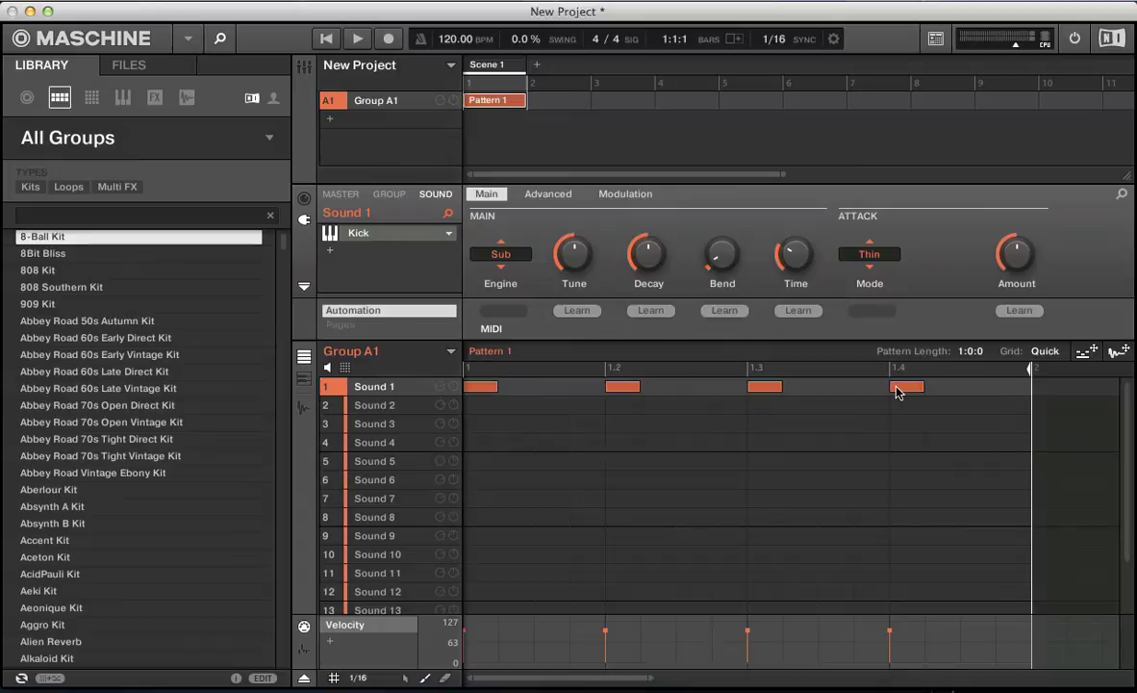
key("space")
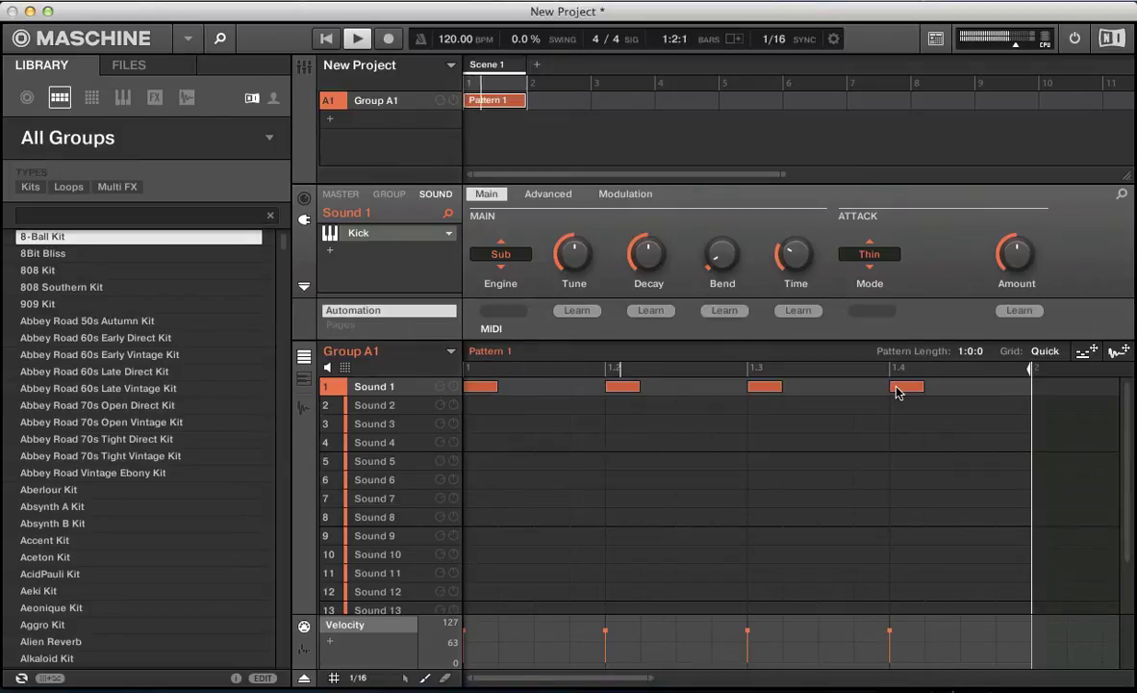
key("super+m")
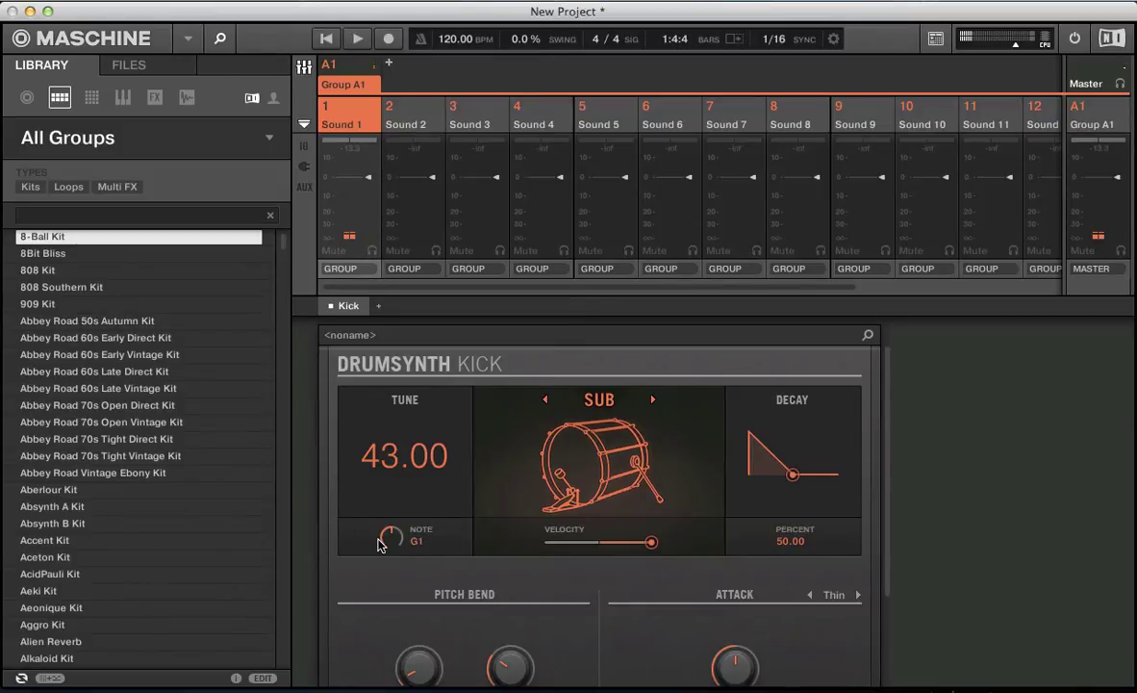
Step: Shorten the Drumsynth kick's Decay to 40.17 percent and play the pattern again
key("space")
key("space")
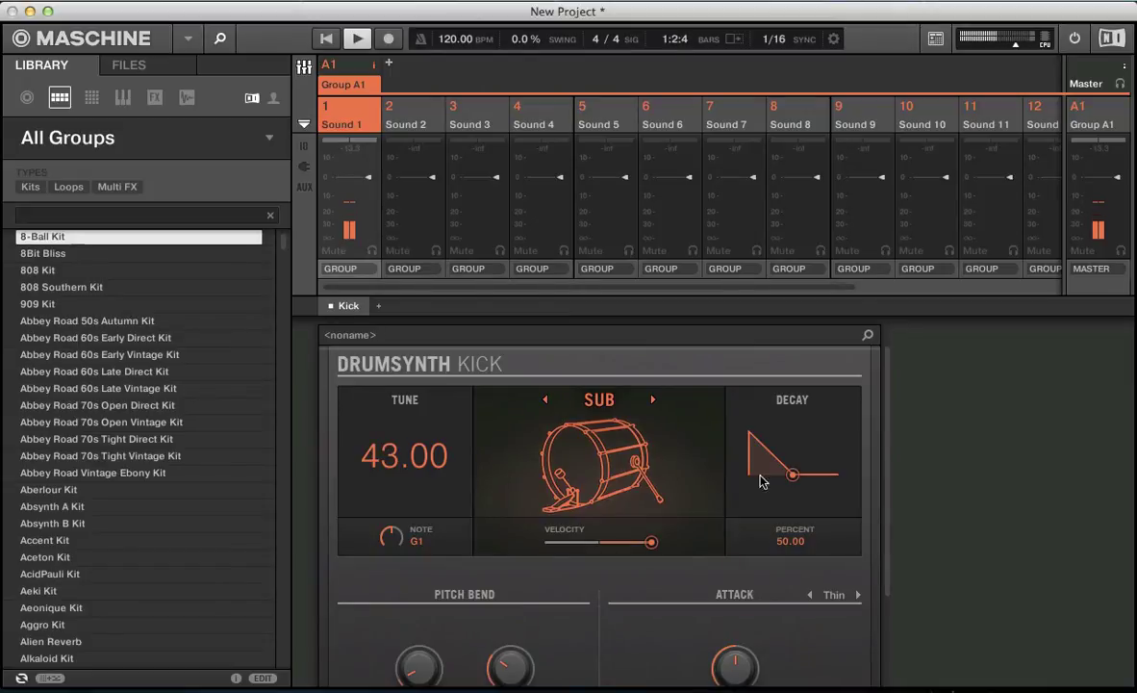
key("space")
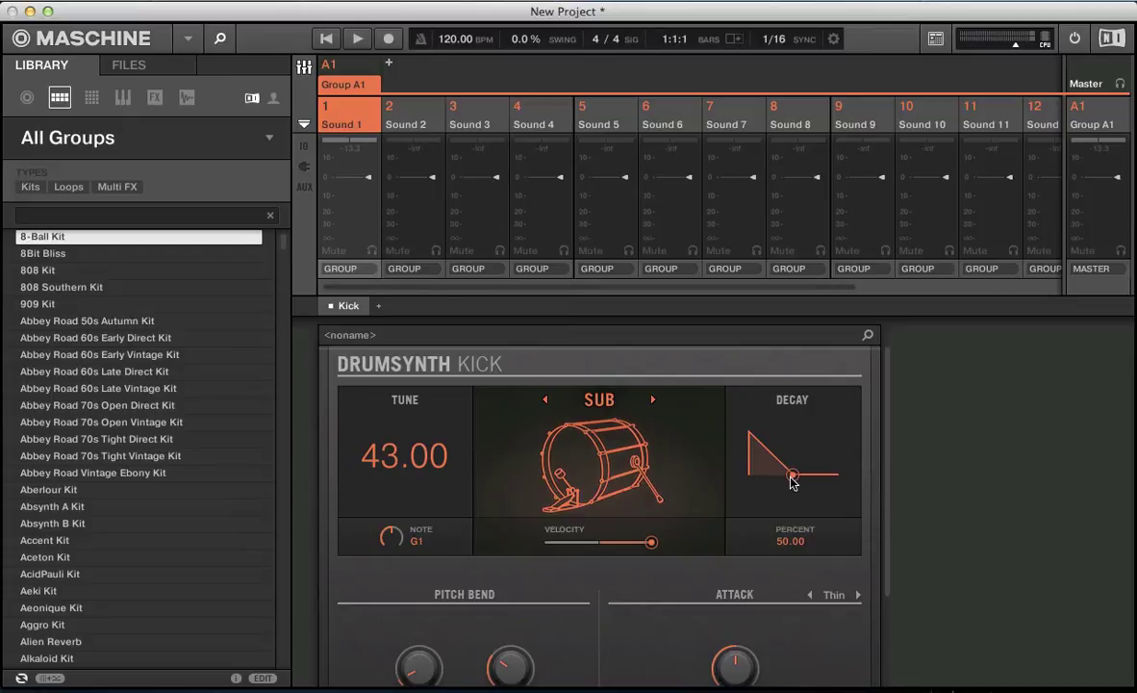
left_click_drag(792, 481, 784, 493)
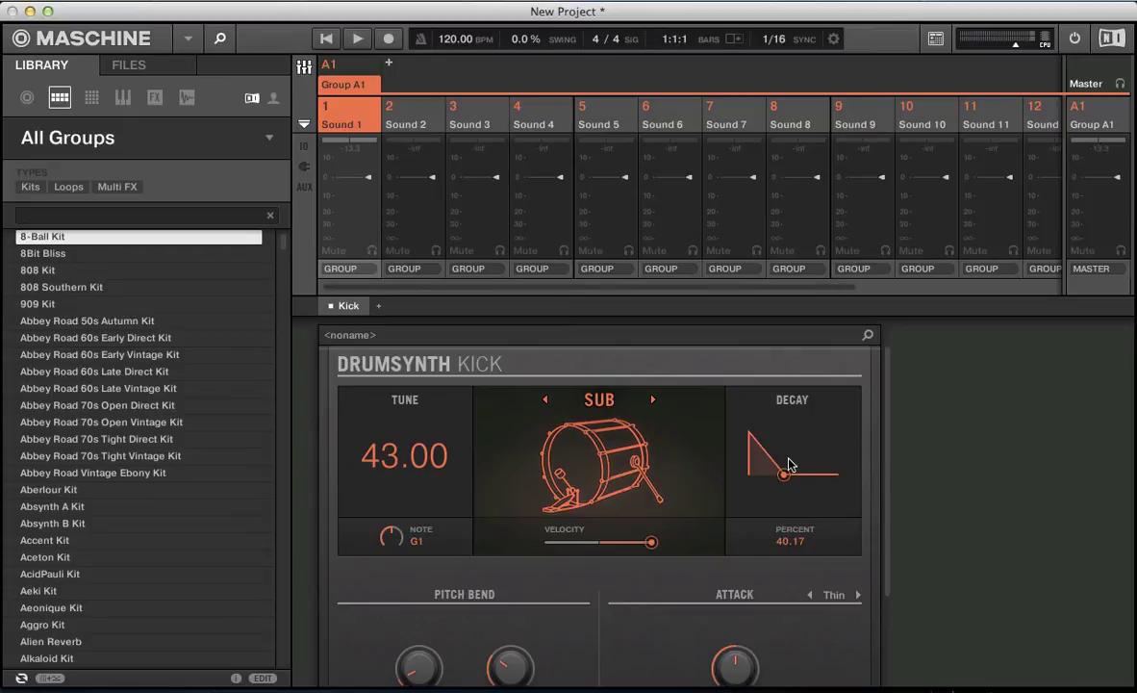
key("space")
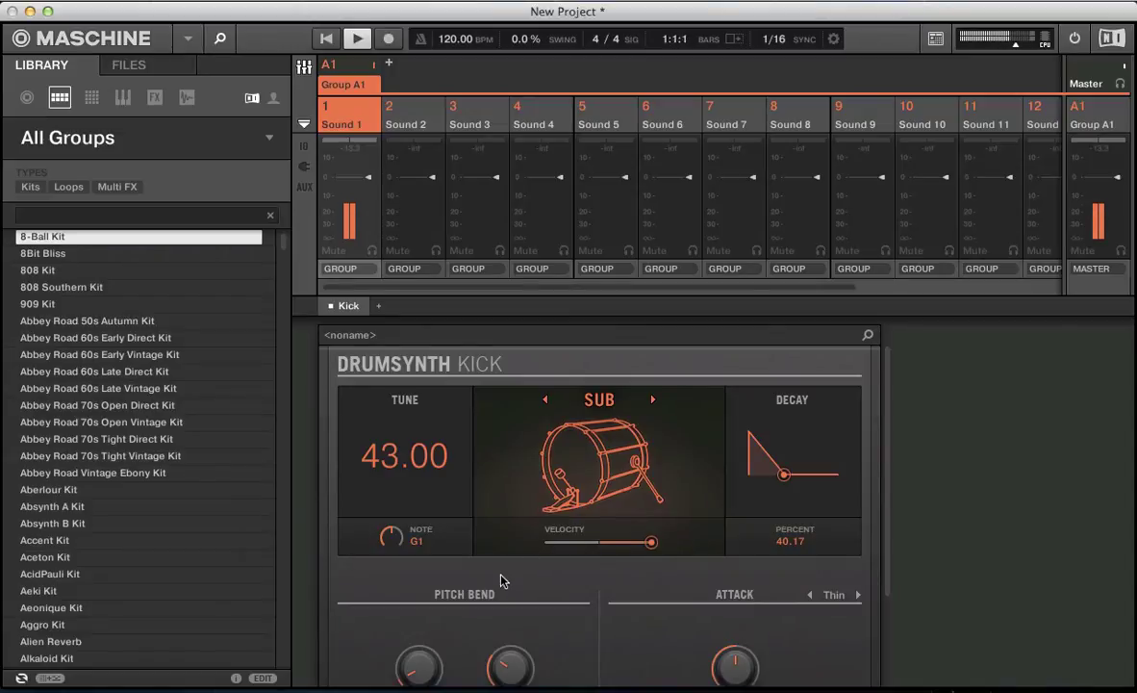
Step: Turn the kick's Attack Amount down to about 9% and Pitch Bend Time to about 11%
left_click_drag(888, 428, 888, 474)
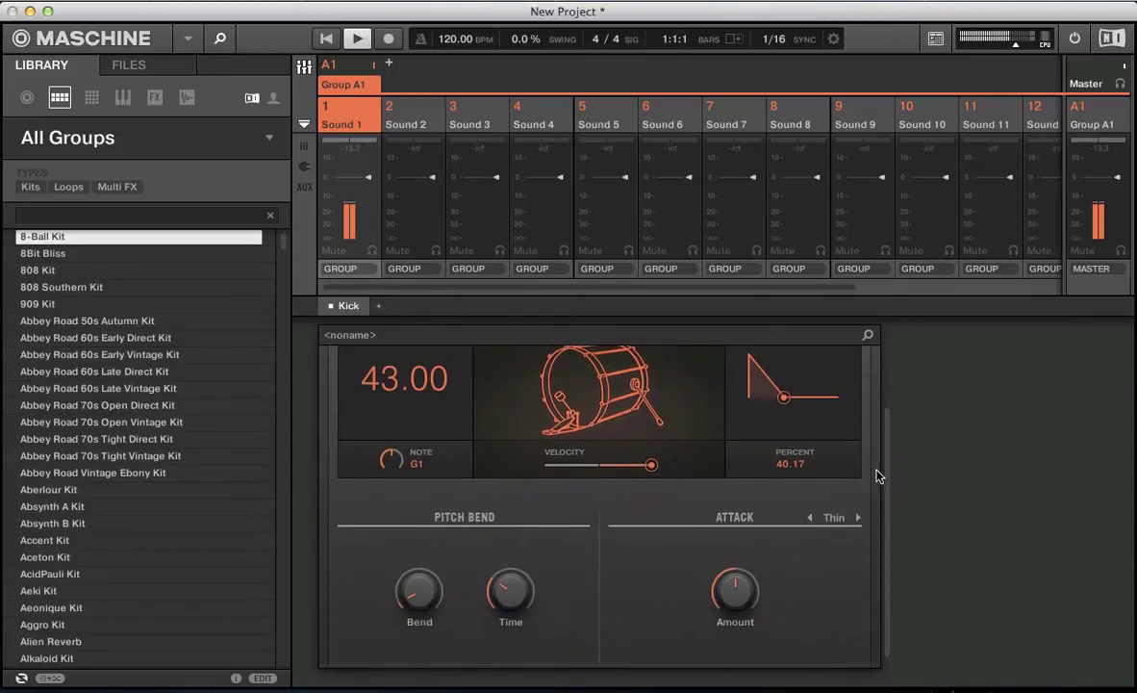
mouse_move(729, 584)
key("space")
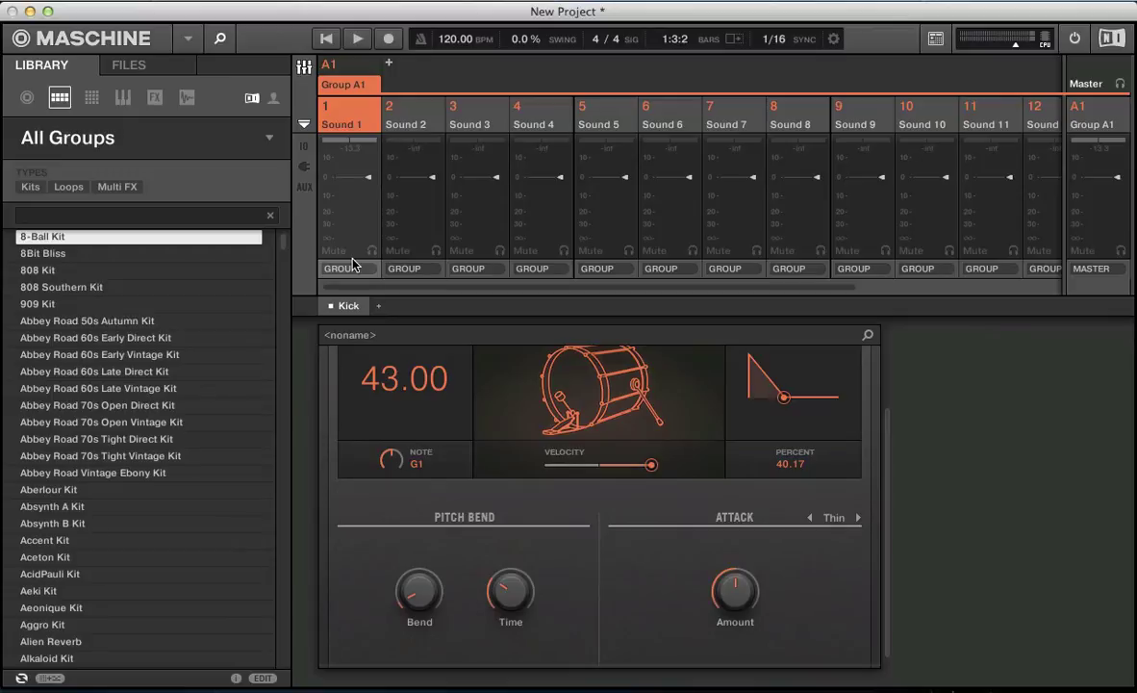
key("space")
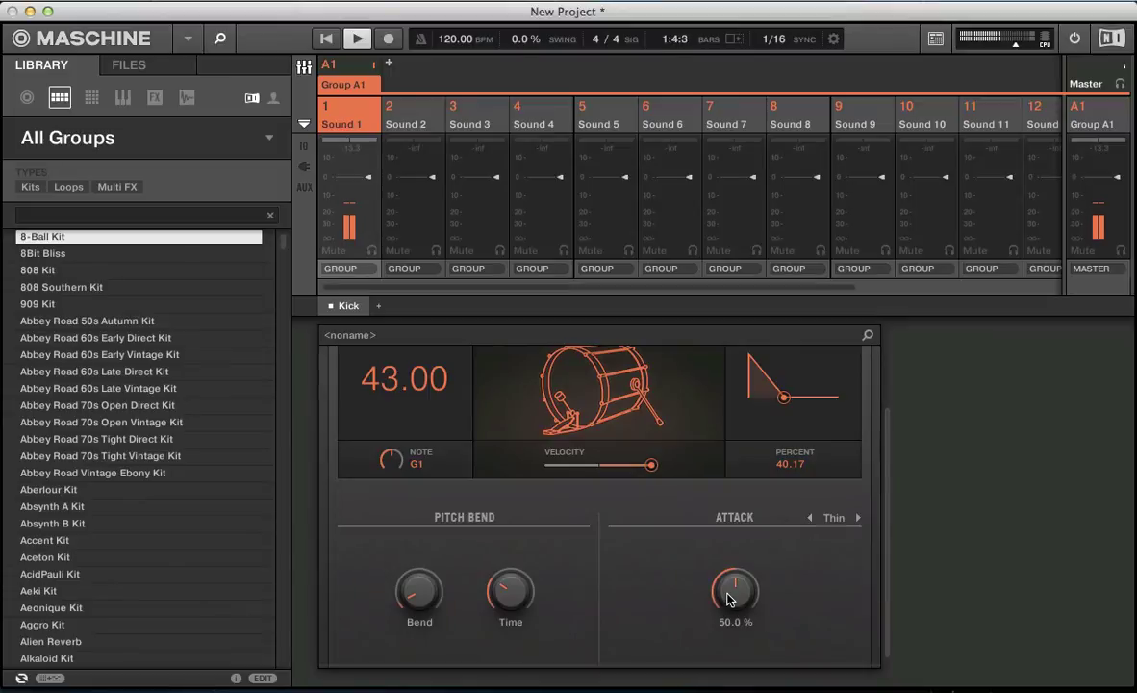
left_click_drag(729, 582, 728, 598)
scroll(729, 599, "down", 5)
left_click_drag(504, 574, 496, 600)
scroll(496, 599, "down", 1)
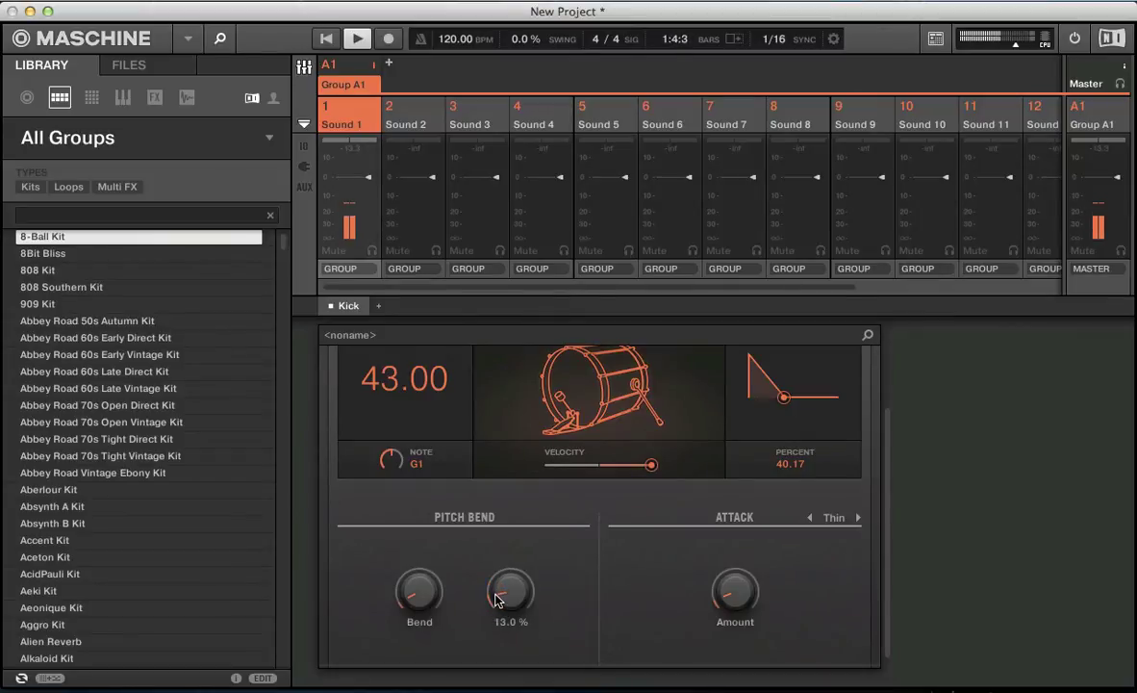
scroll(497, 599, "down", 3)
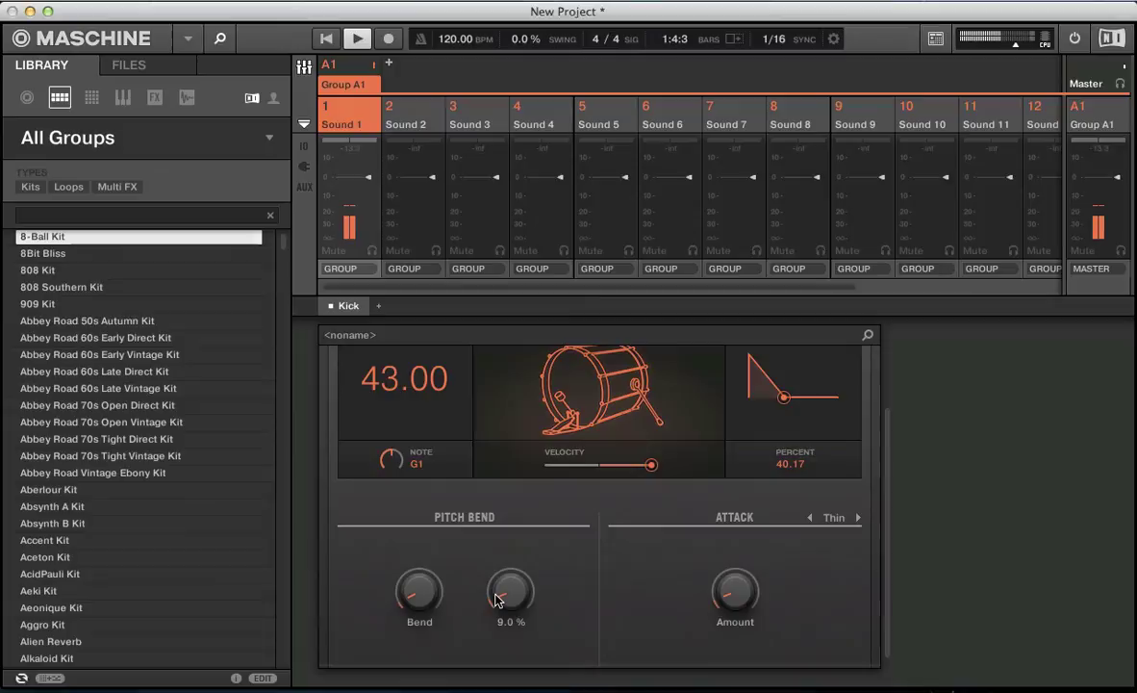
scroll(496, 599, "up", 2)
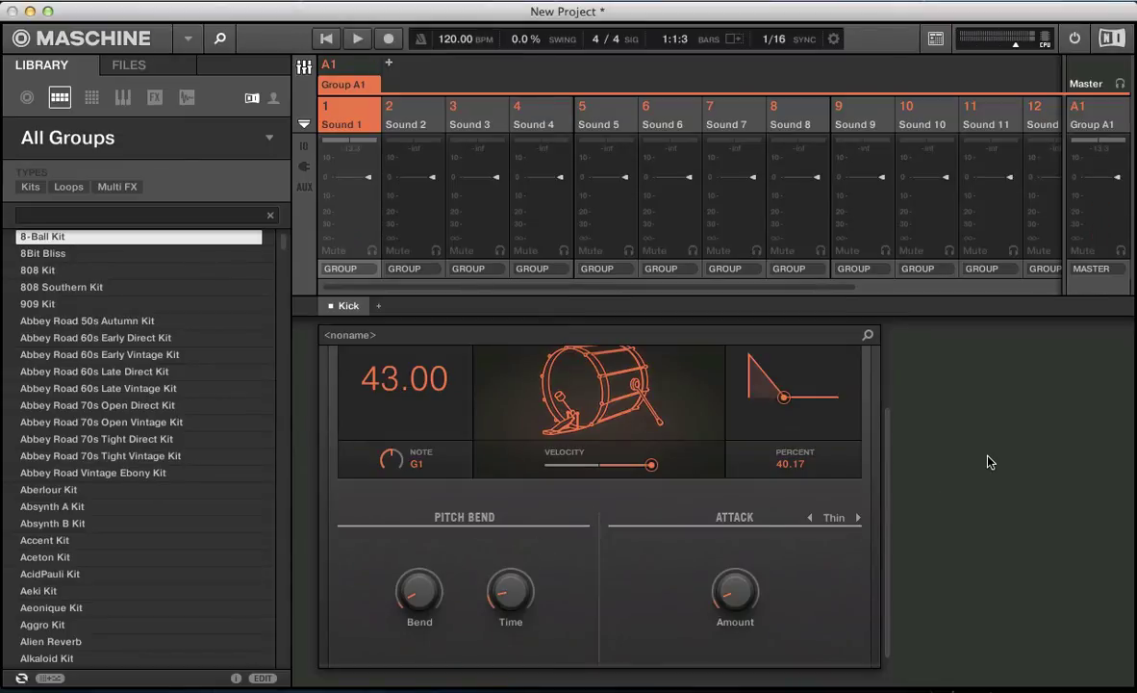
Step: Insert FabFilter Pro-Q (VST) from the External effects after the kick on Sound 1
left_click(378, 307)
mouse_move(403, 80)
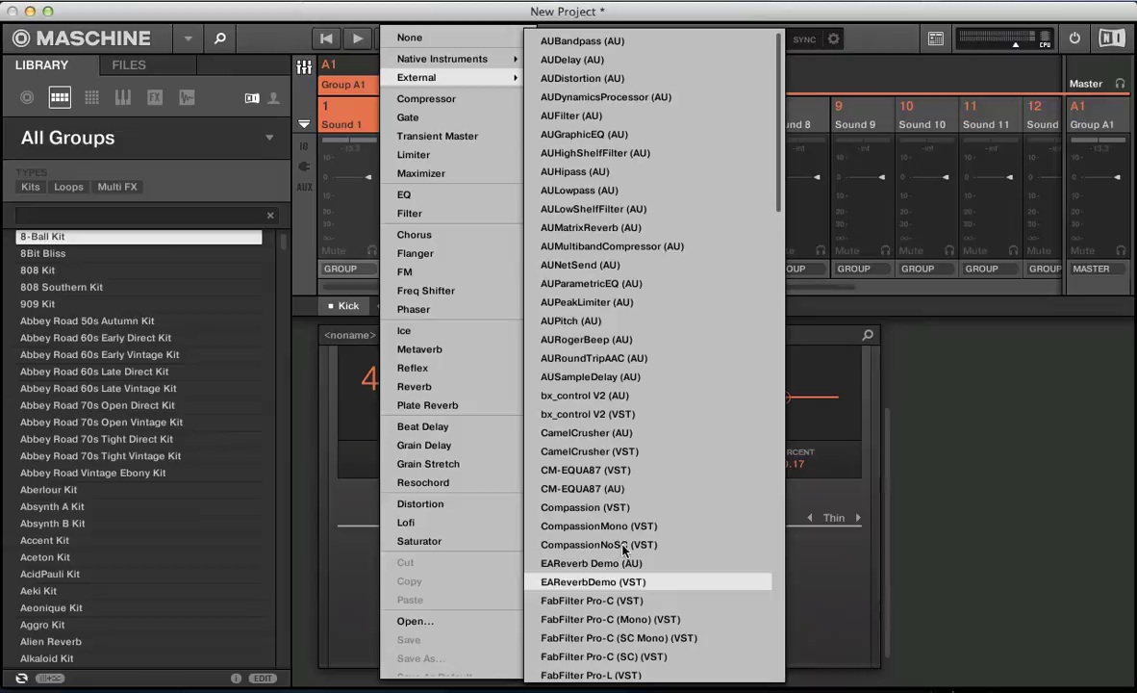
left_click_drag(781, 196, 782, 245)
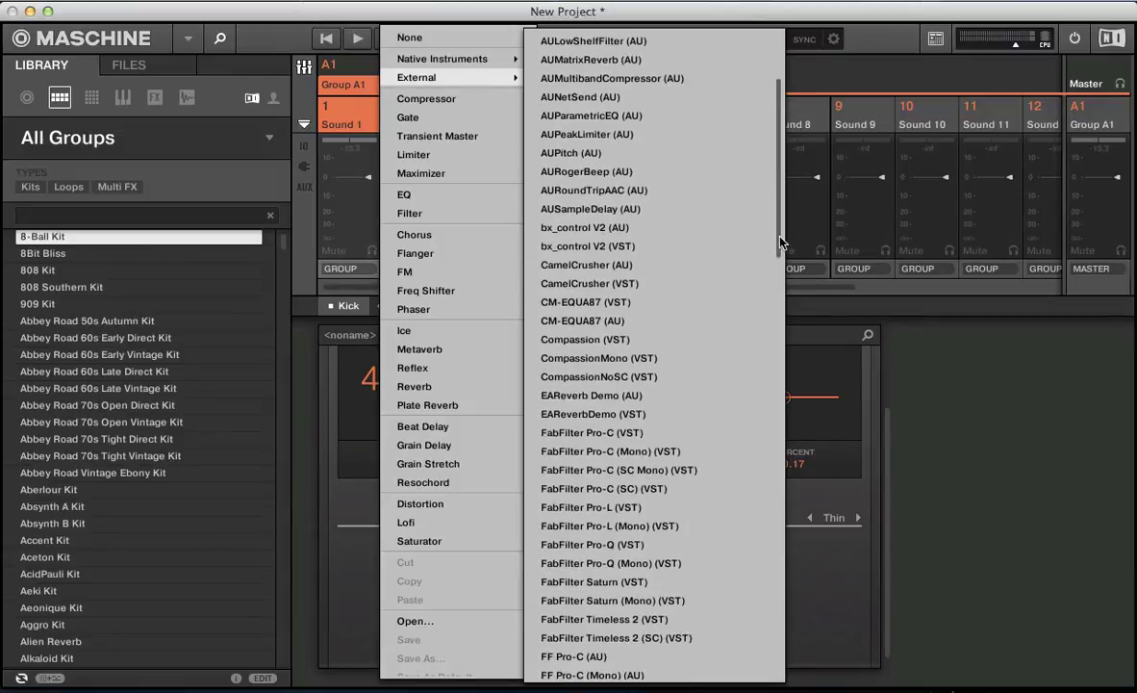
left_click(566, 545)
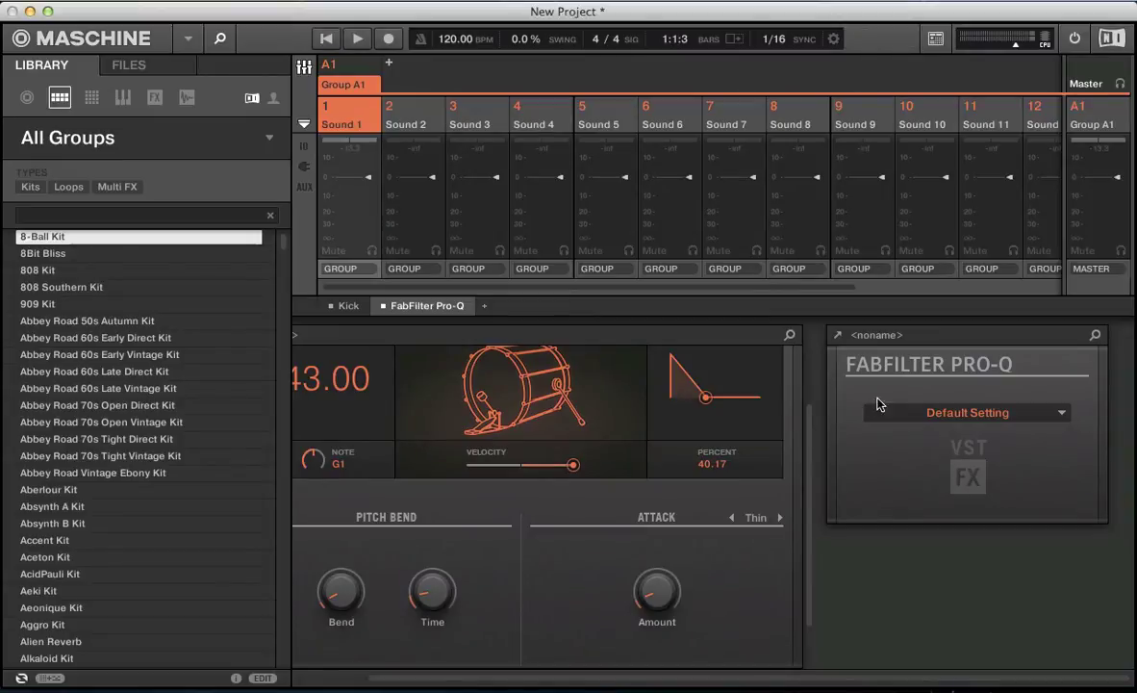
Step: Open the Pro-Q editor and set the analyzer to show spectrum before and after EQ
left_click(838, 335)
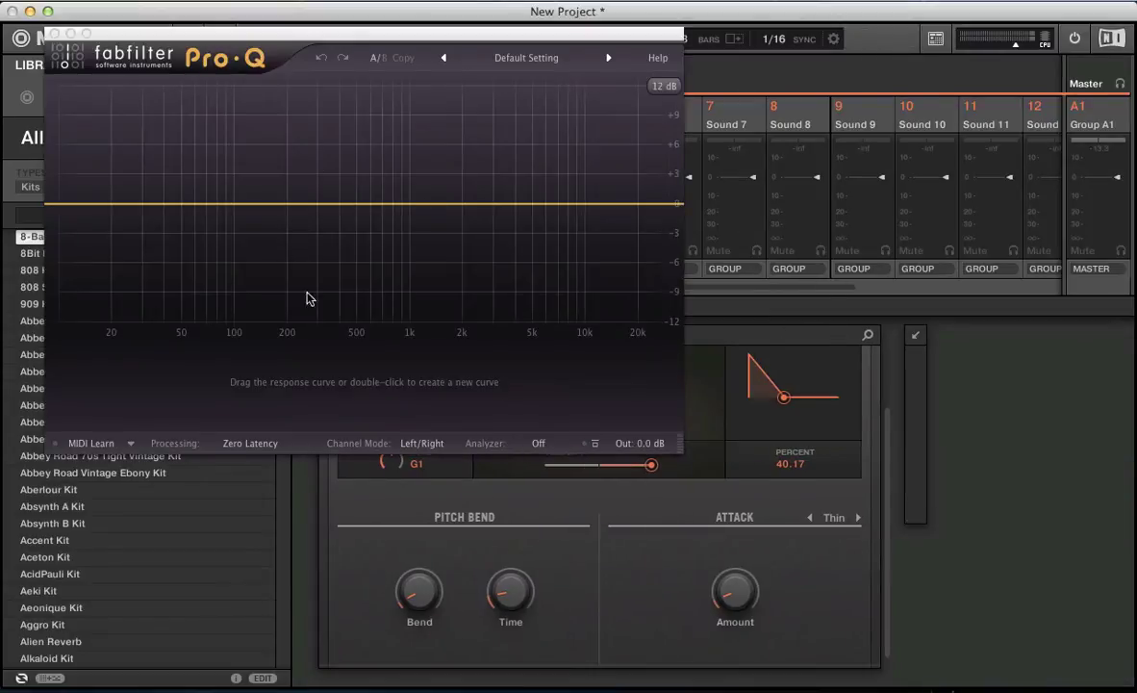
left_click(539, 442)
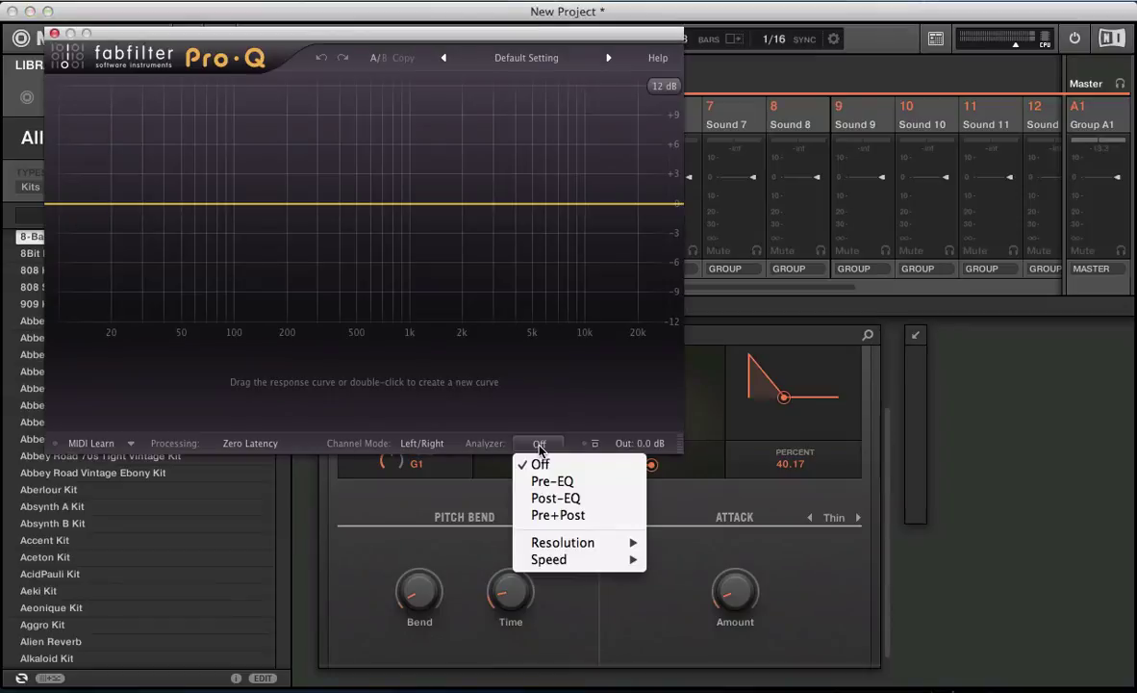
left_click(541, 514)
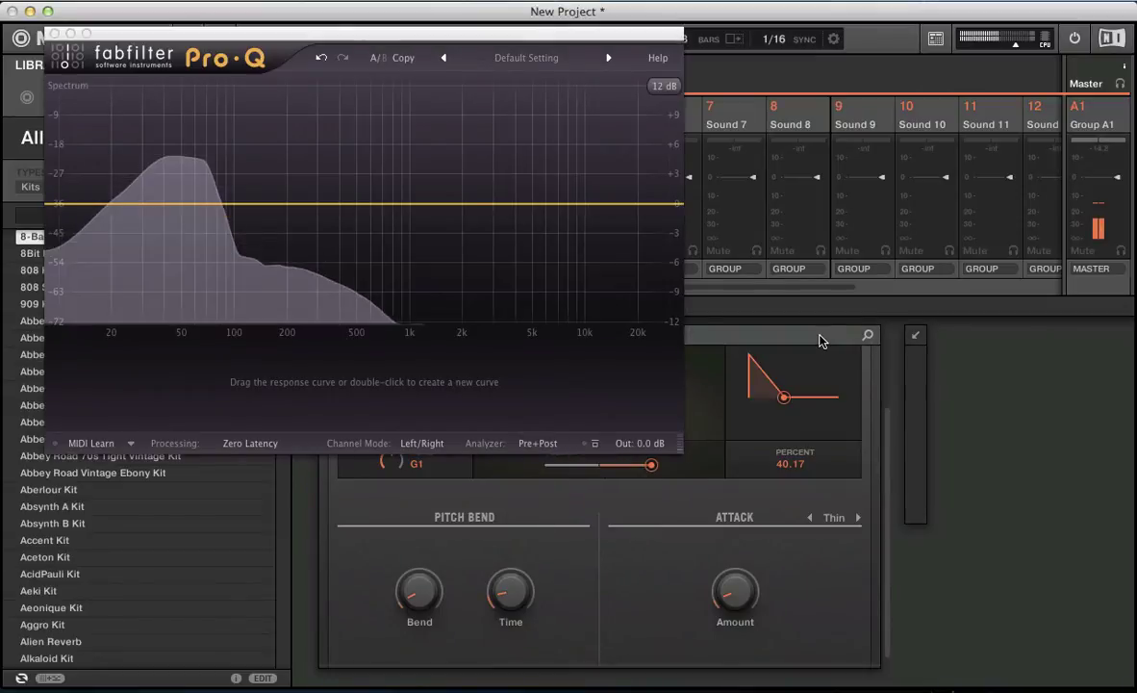
Step: Cut a bell band by -2.44 dB at about 232 Hz, then close Pro-Q and stop playback
left_click(342, 207)
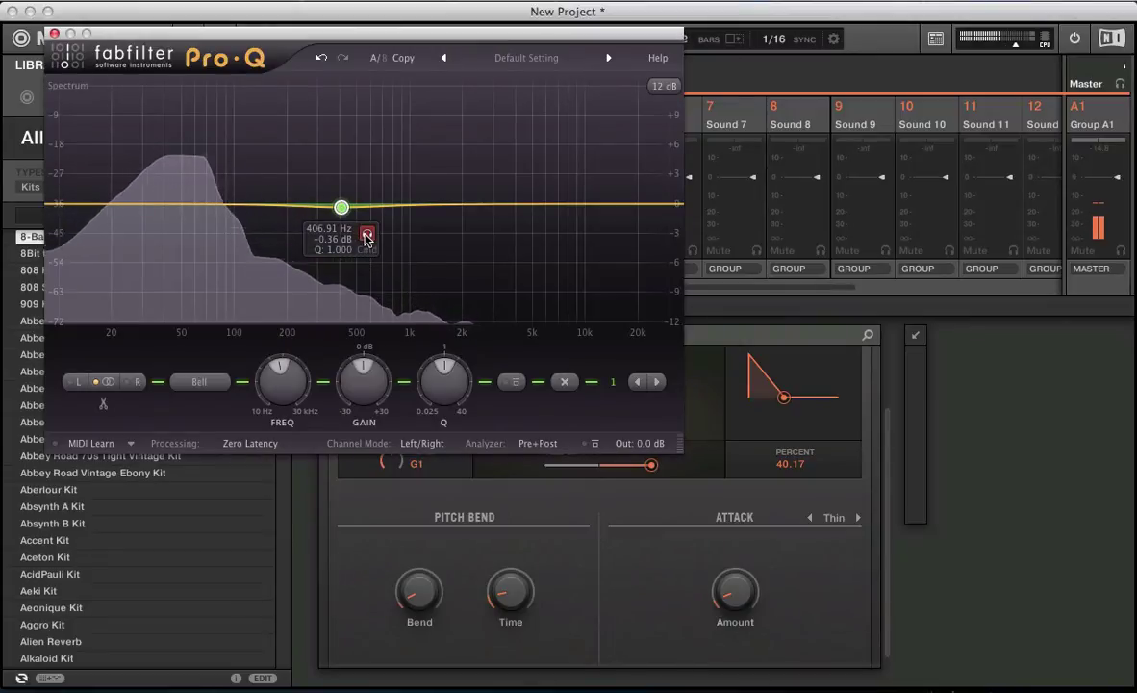
left_click(366, 236)
left_click_drag(366, 235, 330, 241)
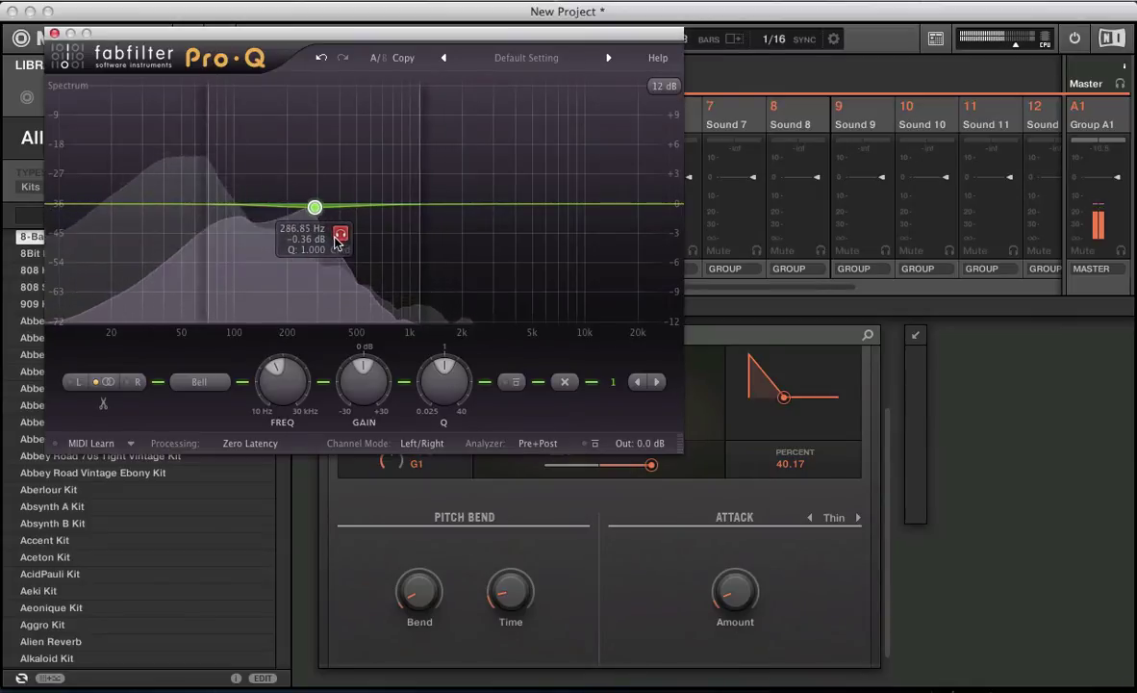
mouse_move(336, 241)
left_mouse_down()
mouse_move(348, 241)
mouse_move(318, 247)
left_mouse_up()
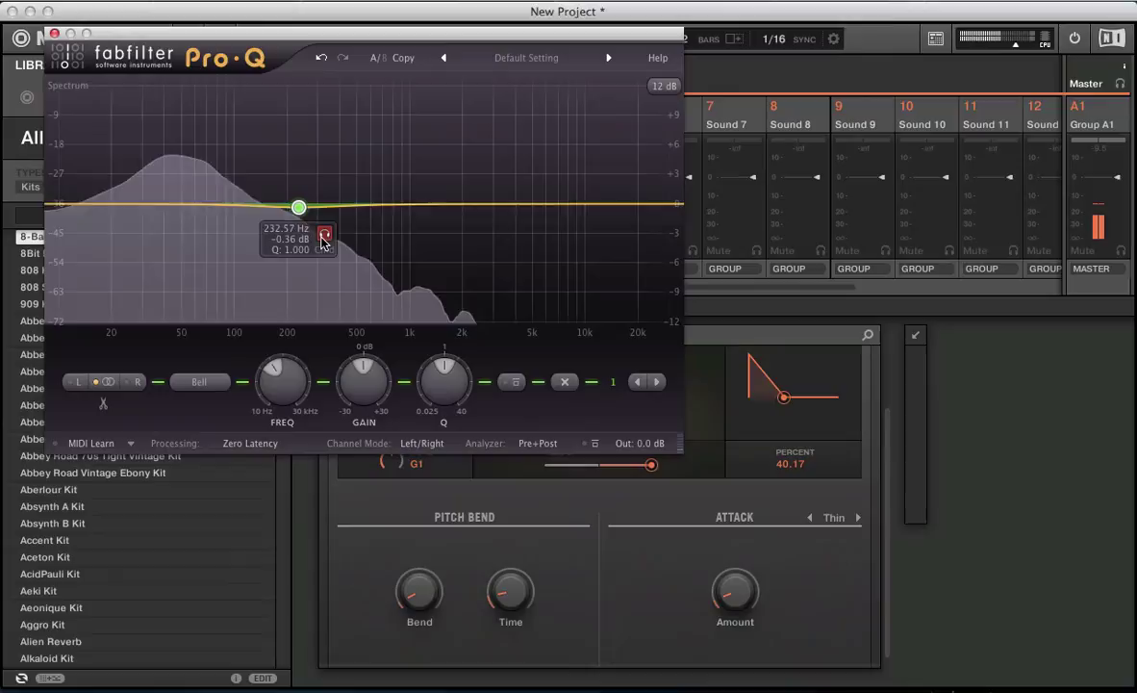
left_click_drag(322, 241, 323, 241)
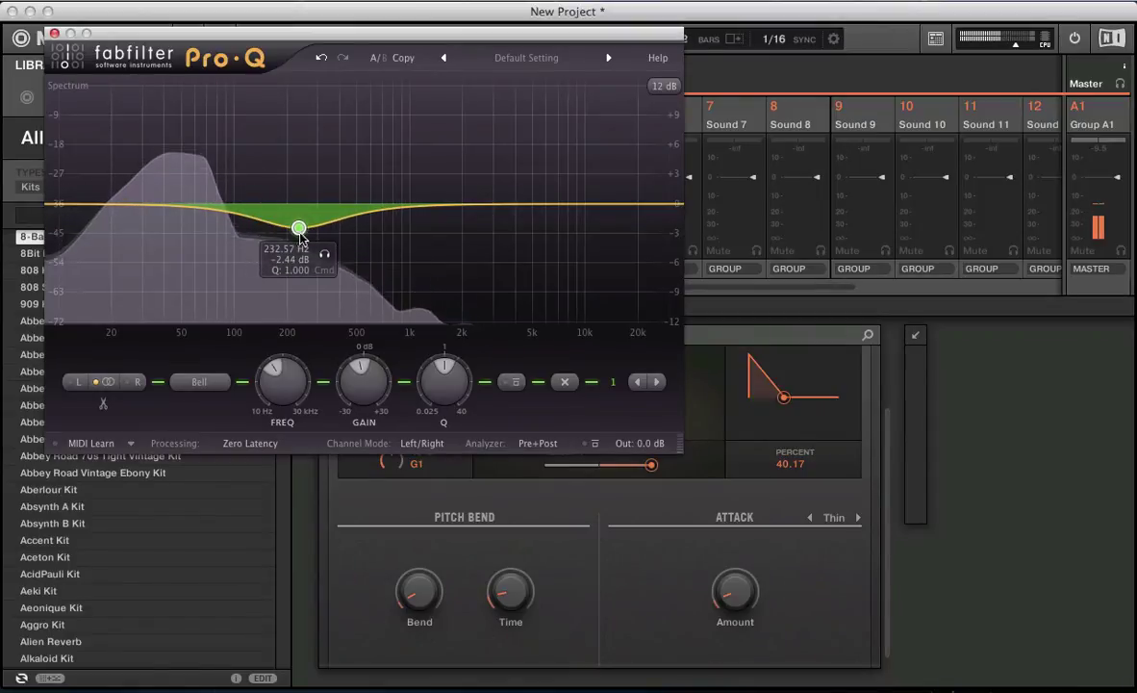
left_click_drag(324, 254, 325, 256)
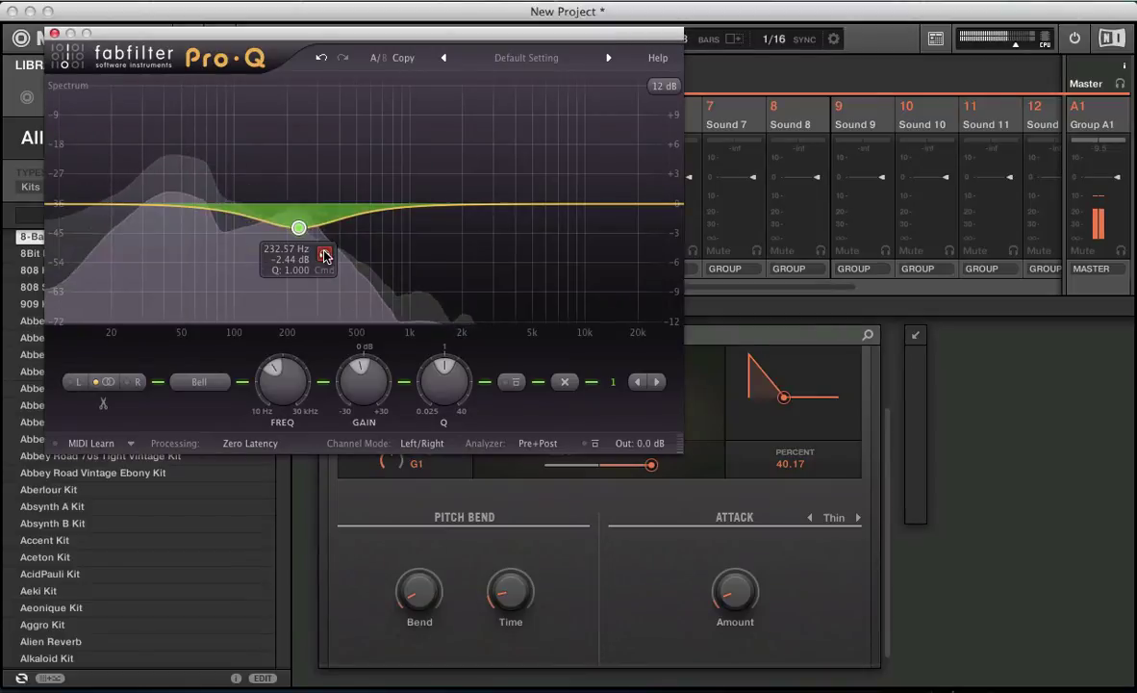
left_click(54, 33)
key("space")
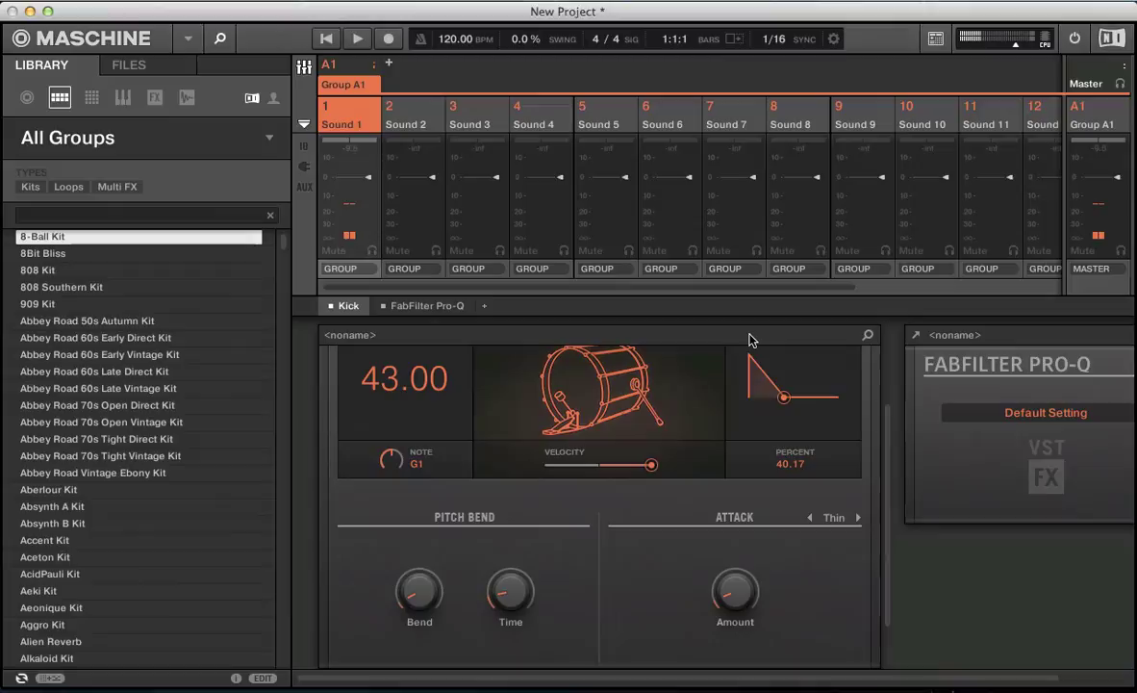
Step: Select Sound 2 and place a note at the start of its row
left_click(397, 111)
key("super+m")
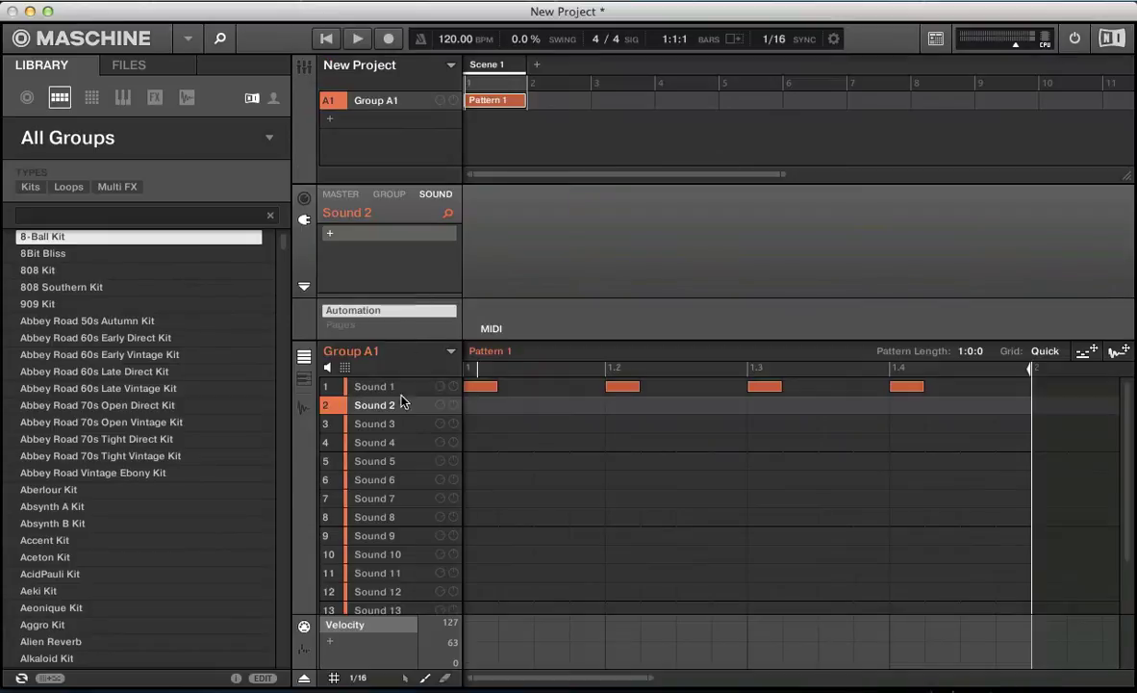
left_click(477, 405)
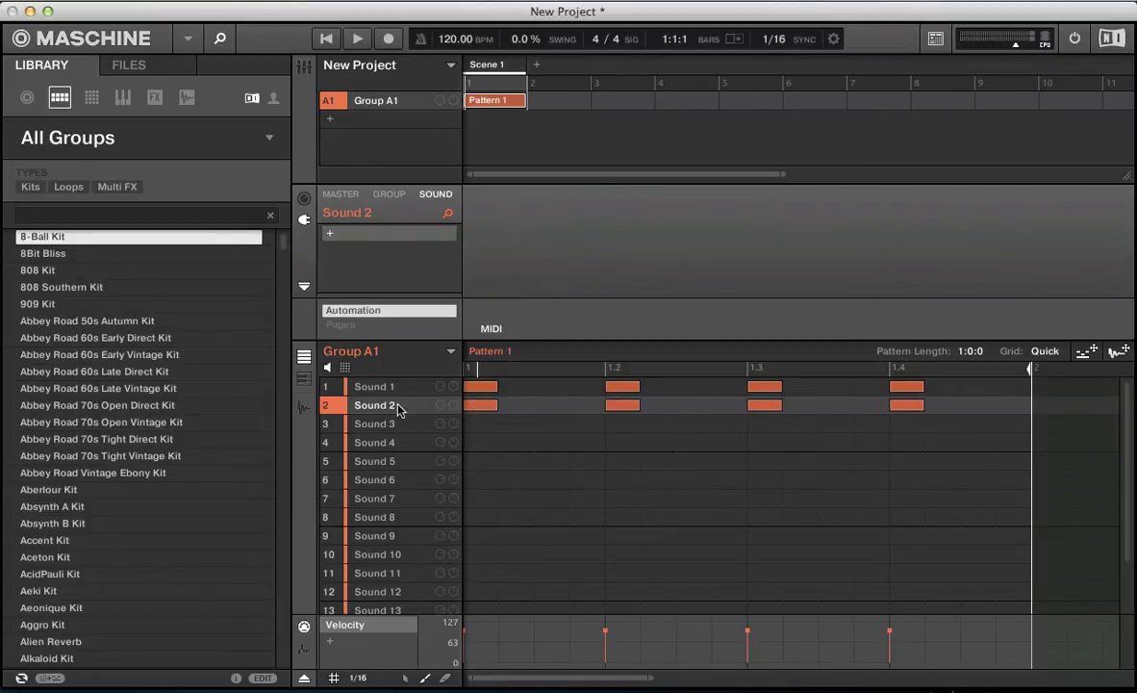
Step: Load a Drumsynth Kick onto Sound 2 and start playback to hear it
left_click(329, 234)
mouse_move(361, 122)
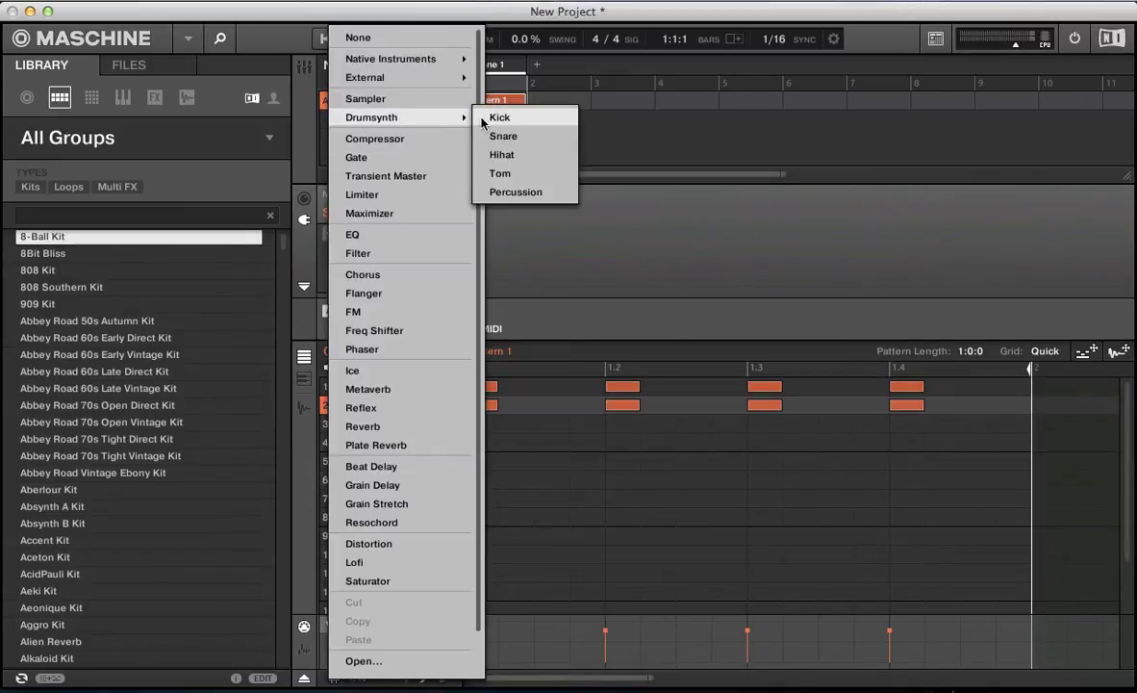
left_click(486, 119)
key("super+m")
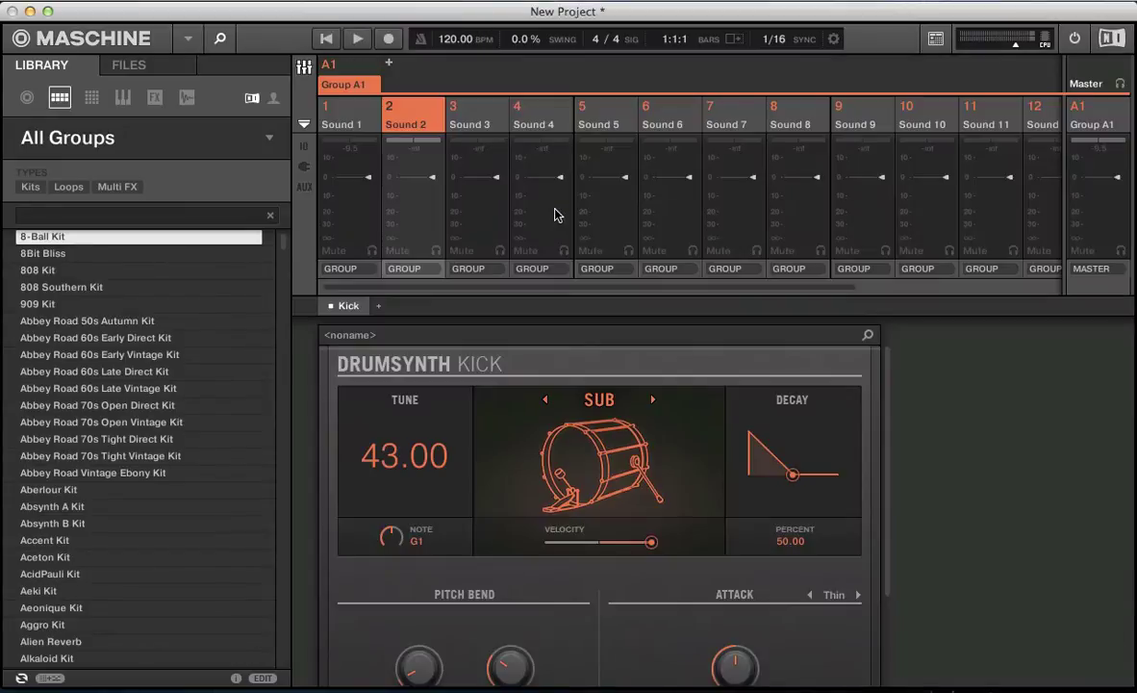
key("space")
Step: Switch Sound 2's kick engine from SUB to TRONIC and browse the external effects list
key("space")
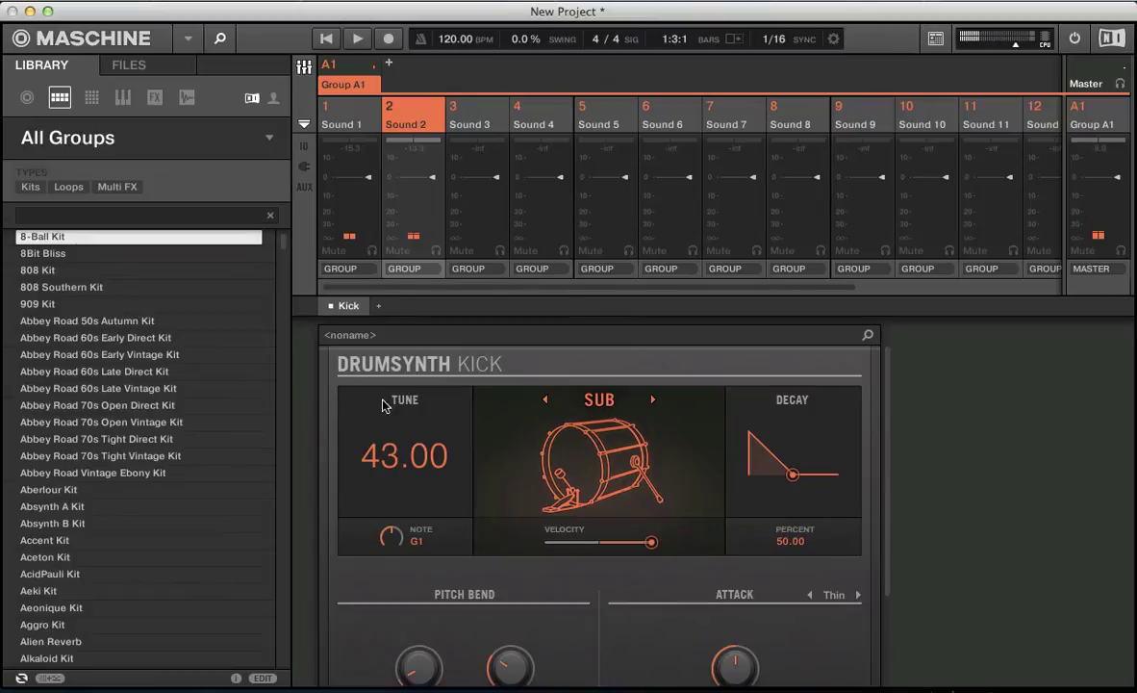
left_click(652, 400)
key("space")
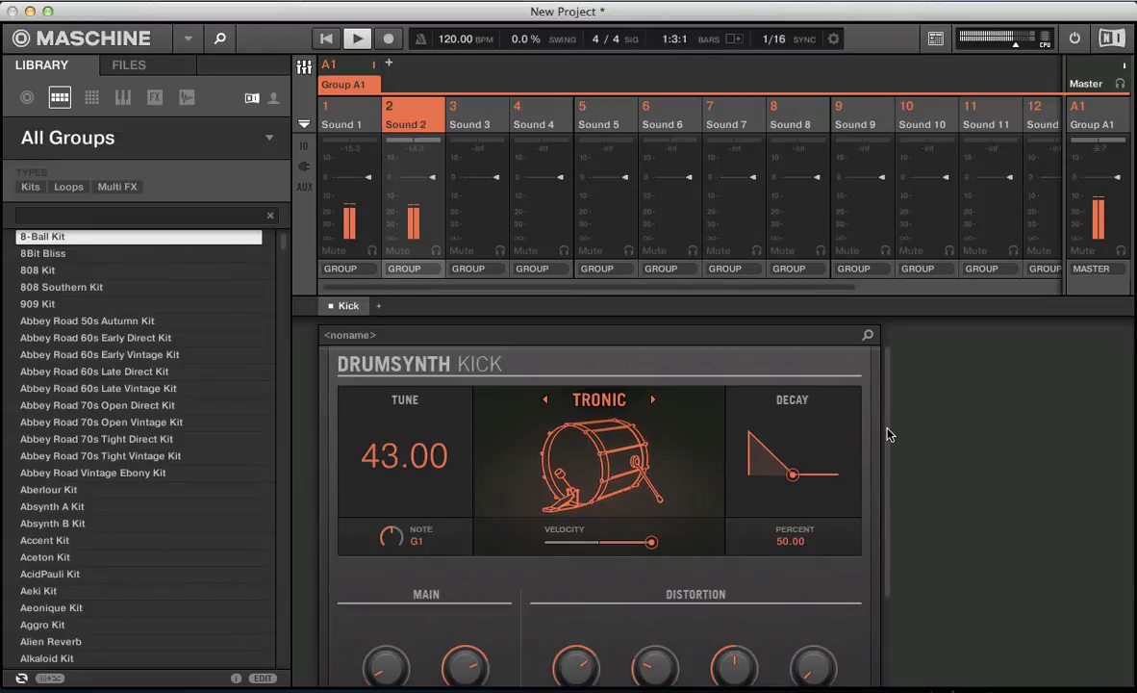
left_click_drag(887, 428, 888, 341)
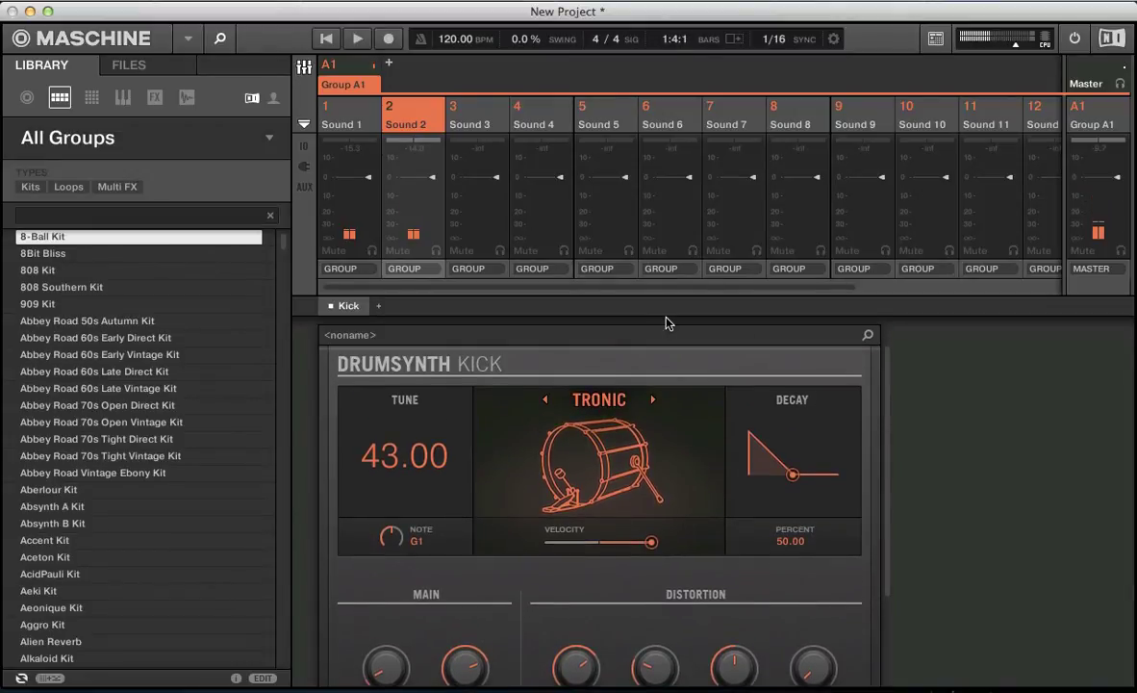
left_click(378, 305)
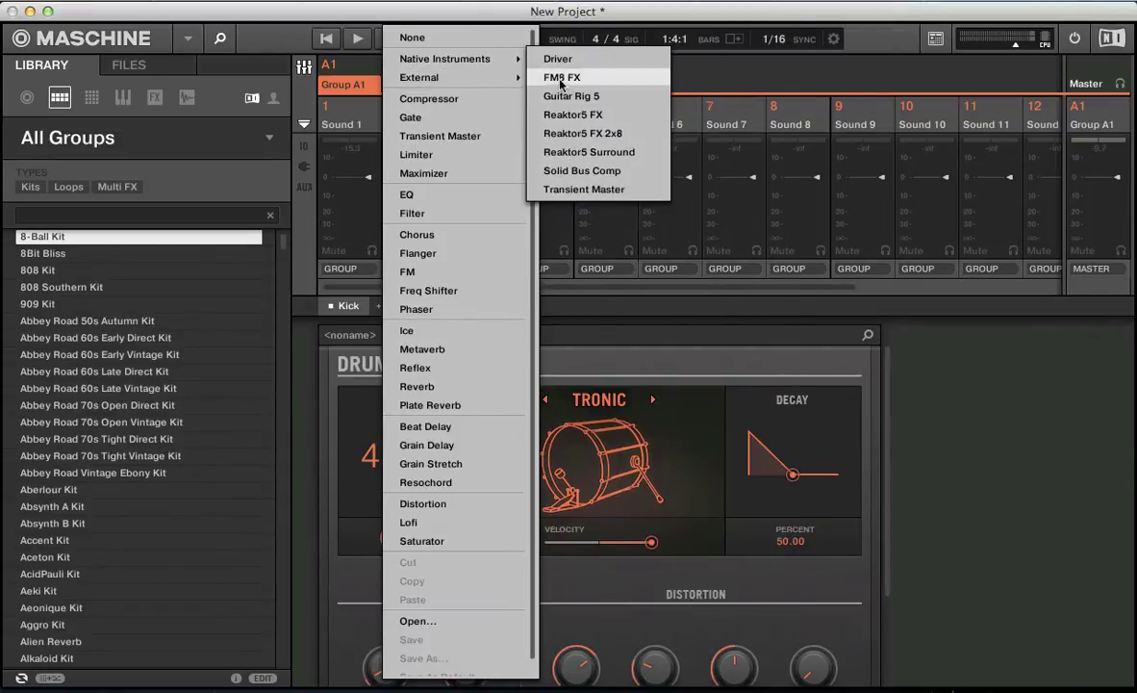
mouse_move(510, 78)
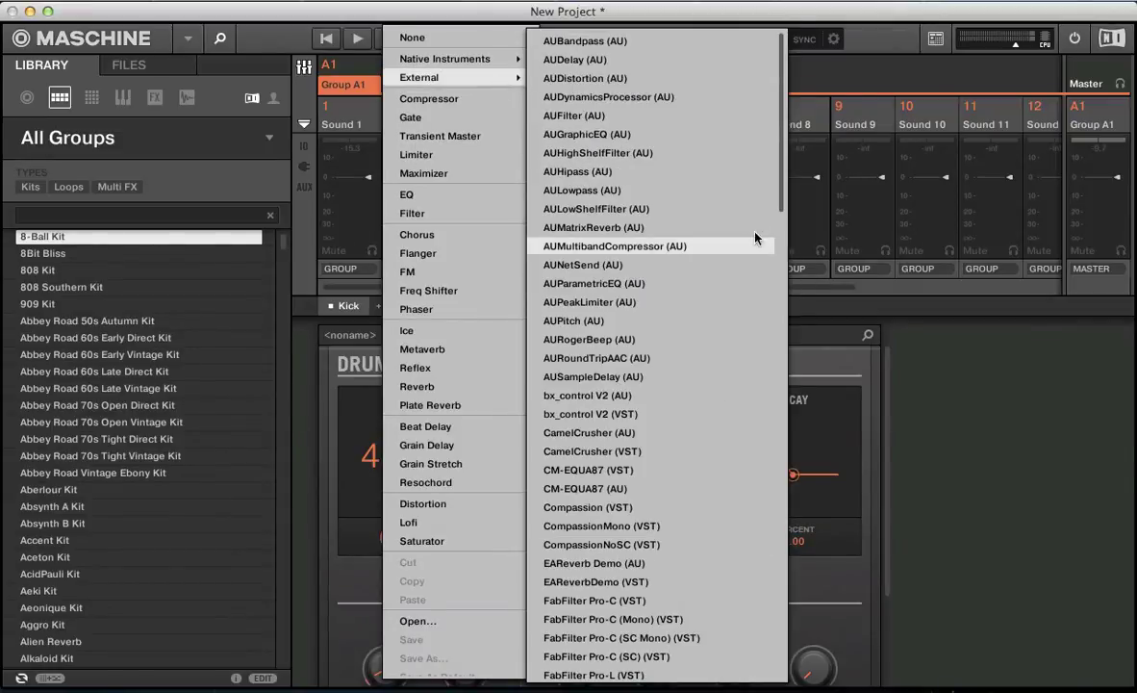
scroll(782, 200, "down", 1)
scroll(725, 323, "down", 10)
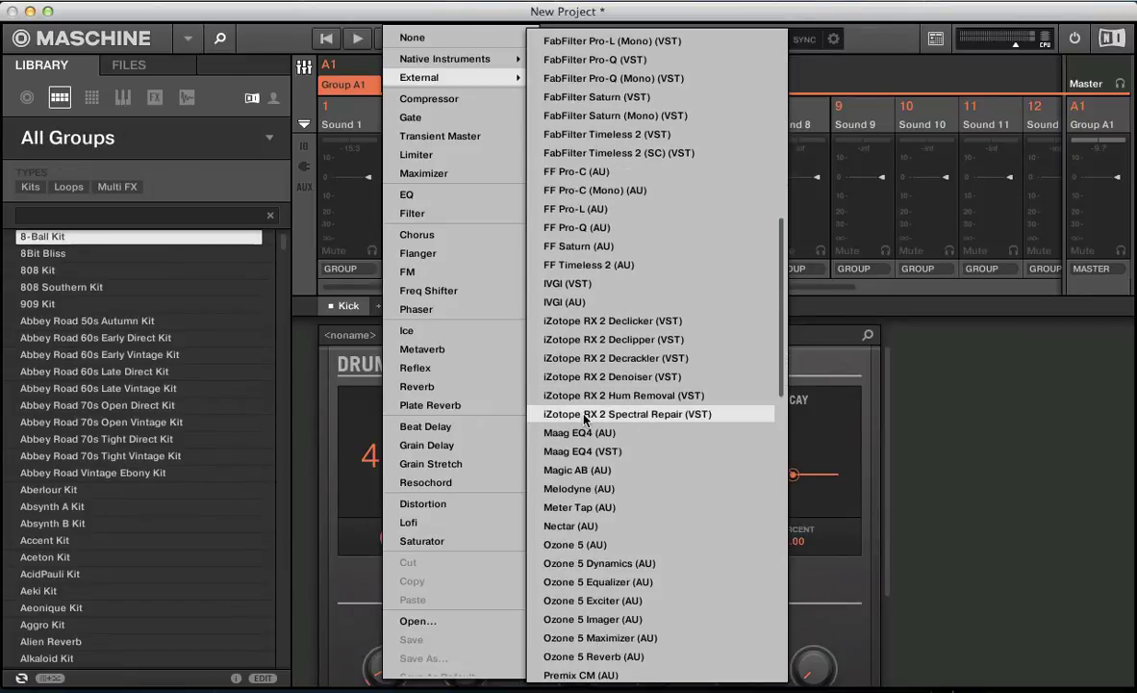
Step: Load FF Pro-Q (AU) on Sound 2 and add a Low Cut band near 304 Hz
left_click(582, 227)
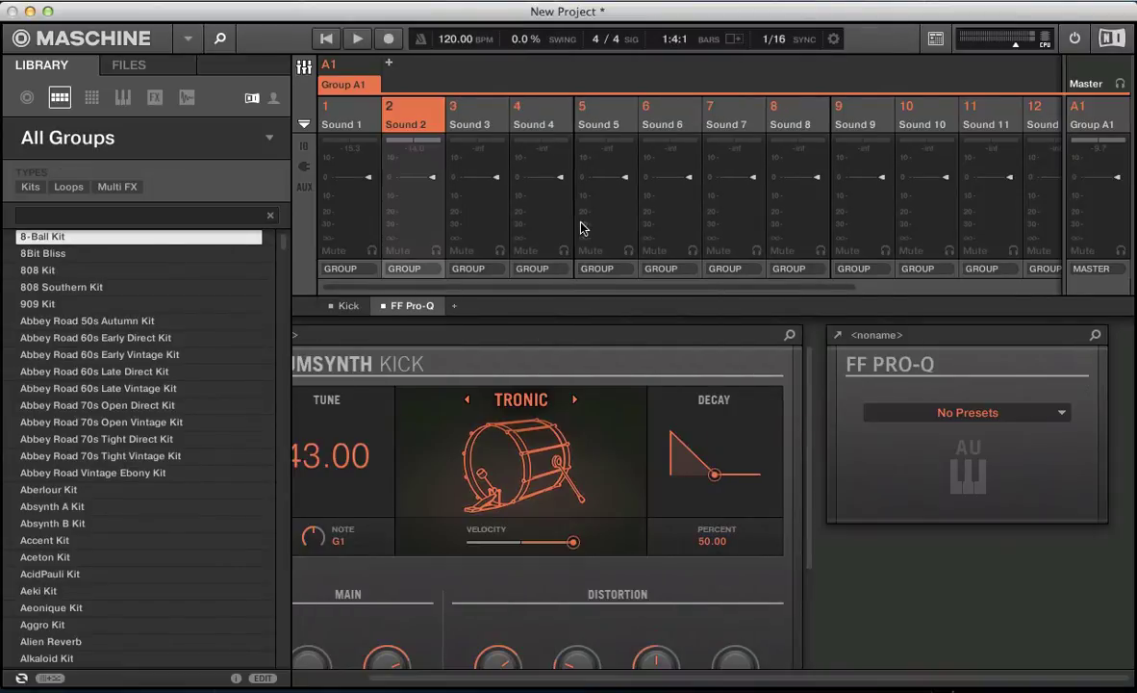
left_click(839, 335)
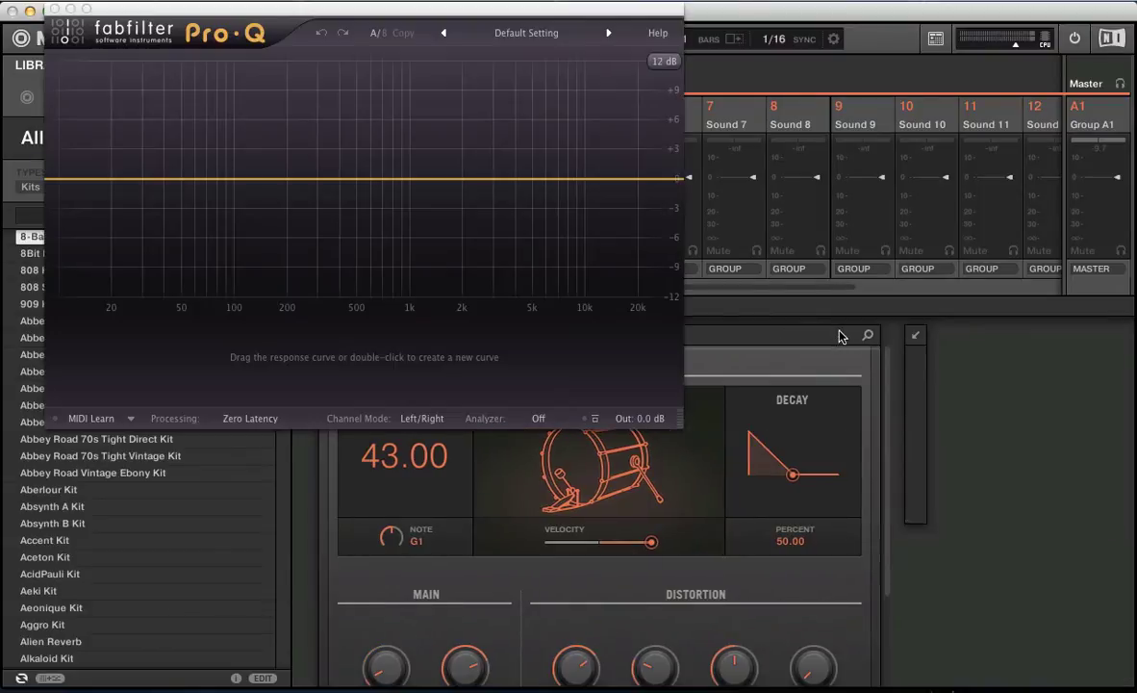
double_click(244, 178)
left_click(199, 357)
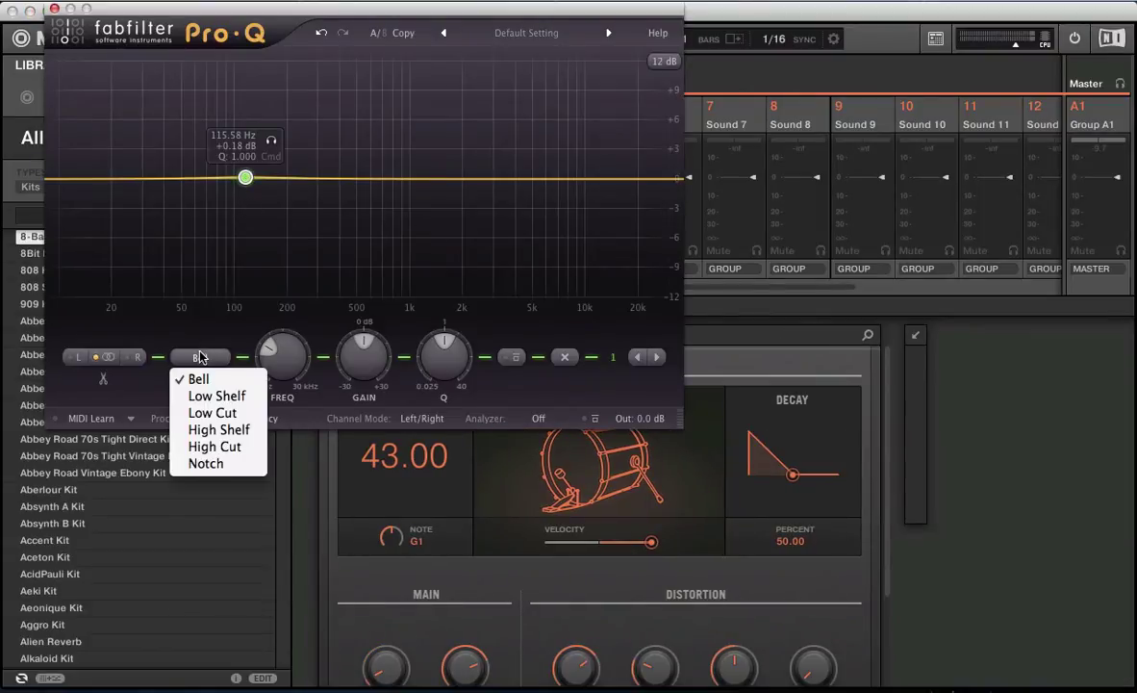
left_click(205, 411)
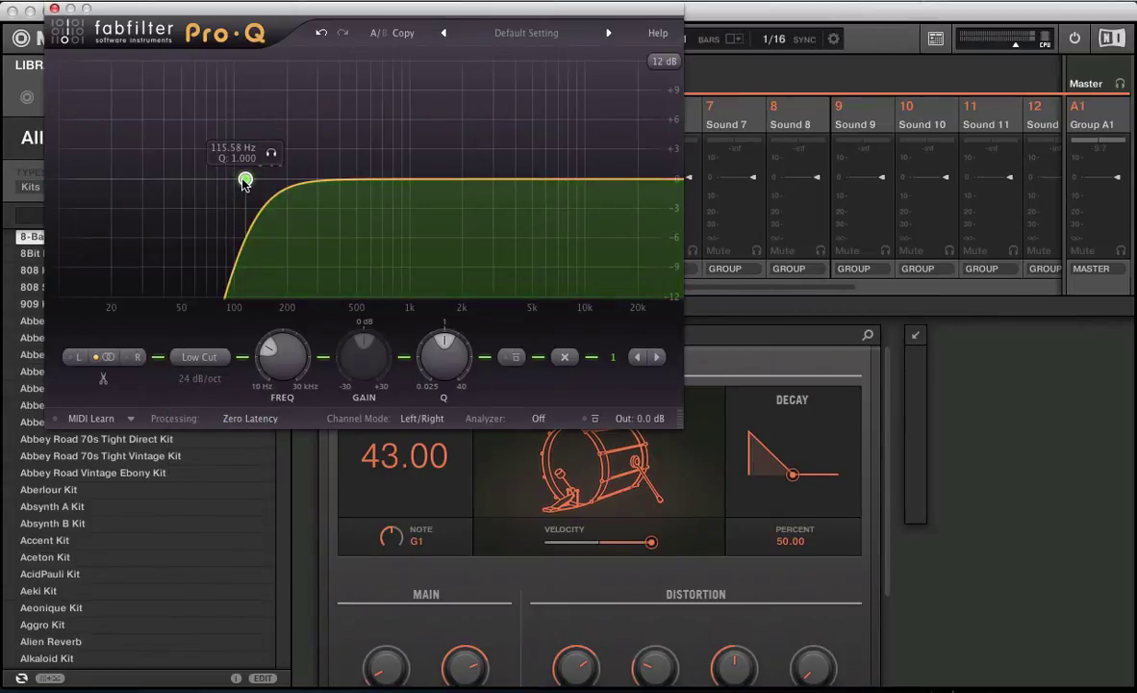
left_click_drag(245, 180, 266, 181)
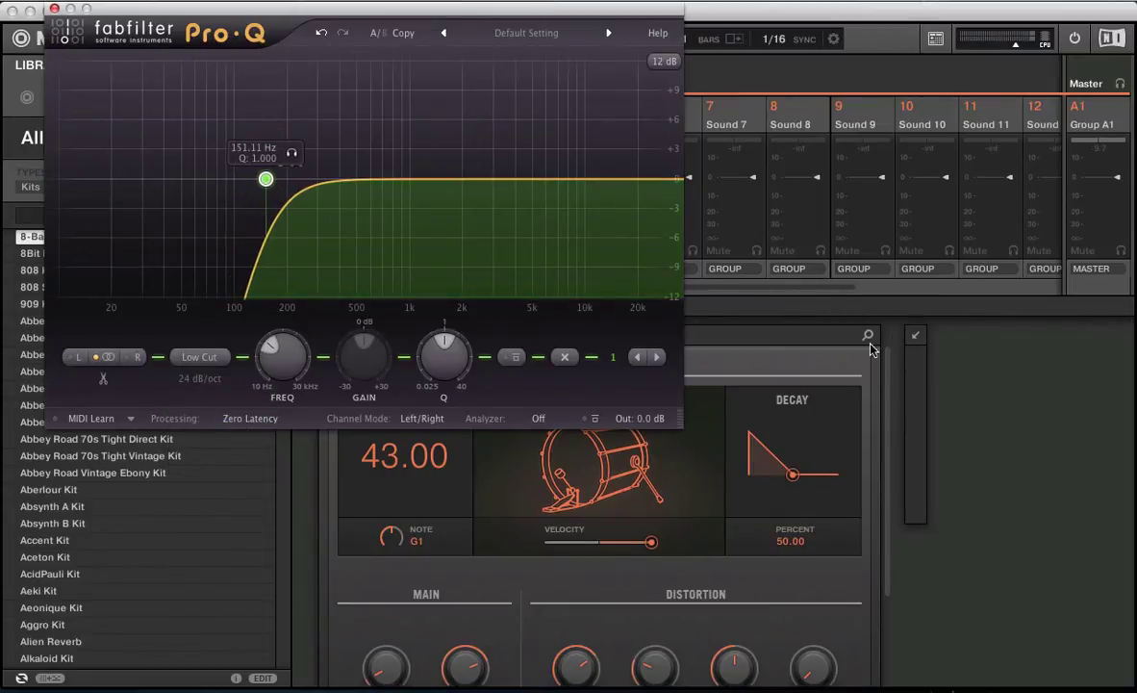
left_click(833, 363)
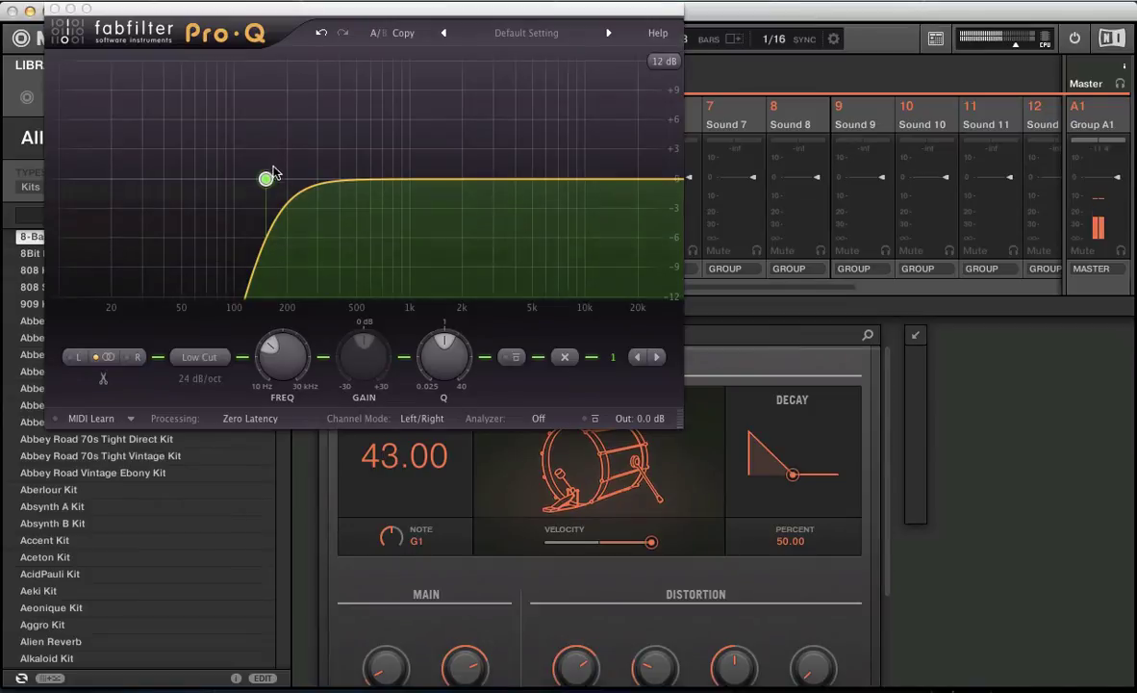
left_click_drag(263, 180, 323, 181)
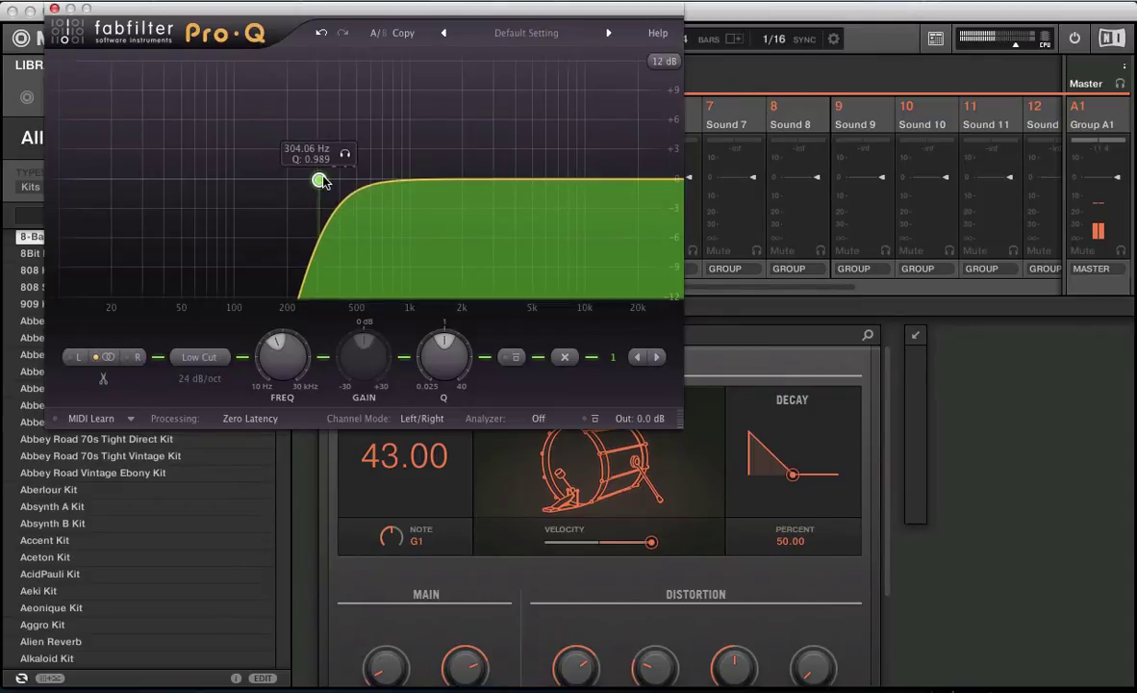
left_click(55, 10)
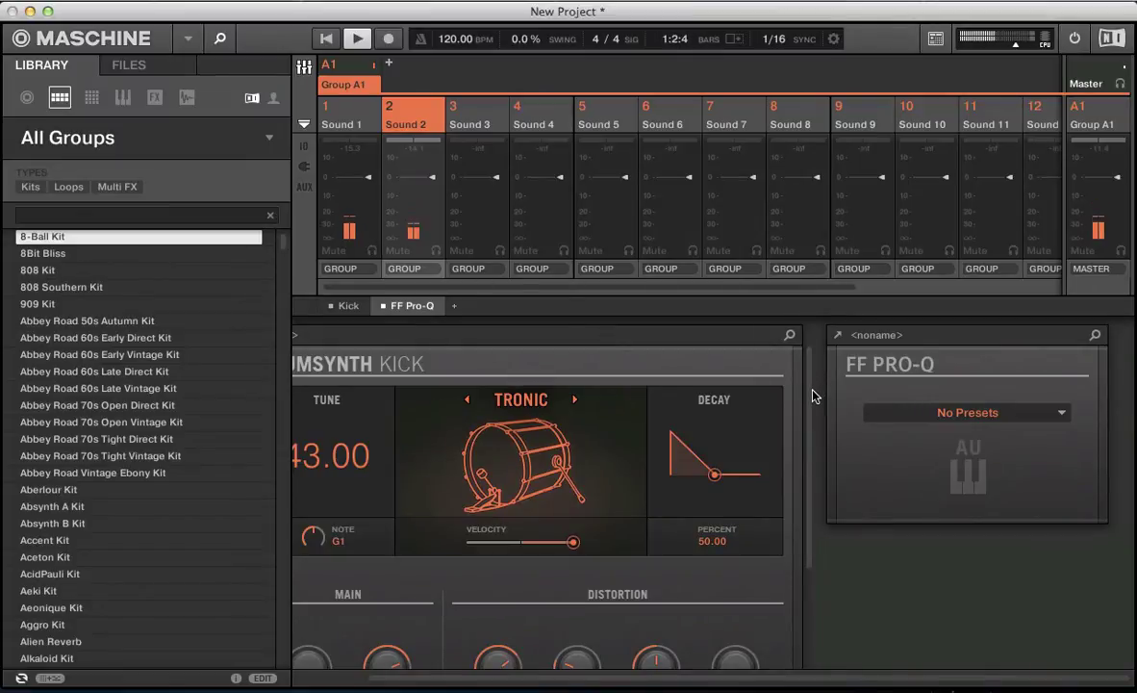
Step: Set the Tronic kick's Decay to 30.77 percent
left_click_drag(810, 423, 812, 457)
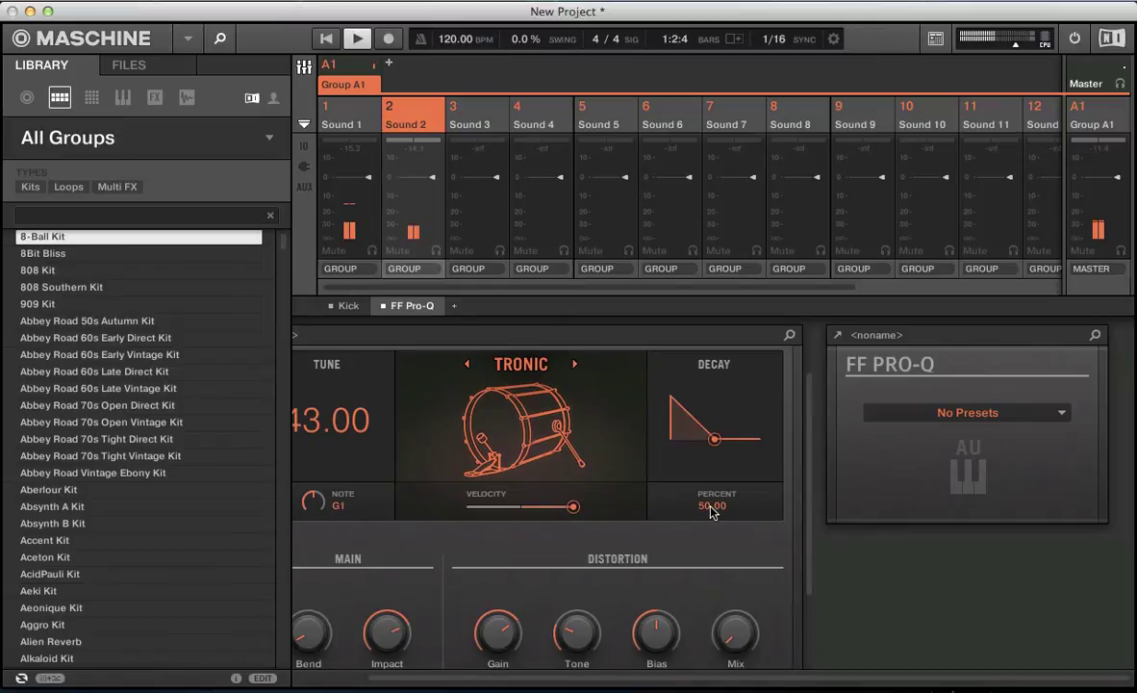
left_click_drag(714, 439, 696, 448)
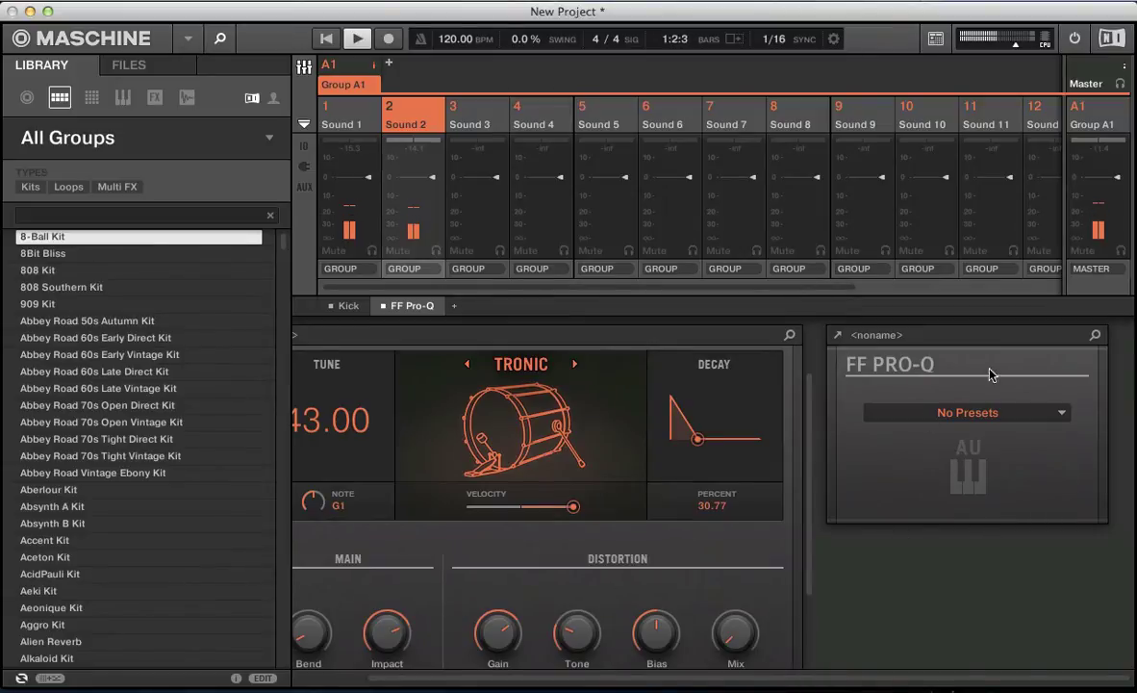
Step: Add a Saturator after FF Pro-Q on Sound 2 and turn its drive to 41%
left_click(452, 308)
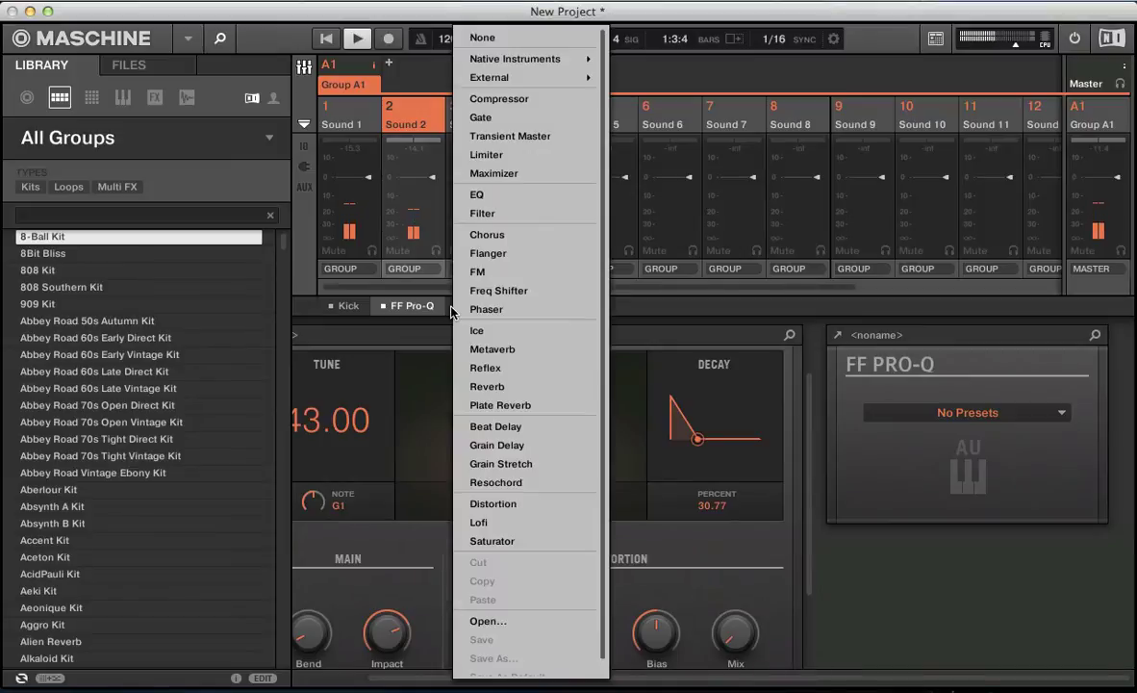
left_click(488, 540)
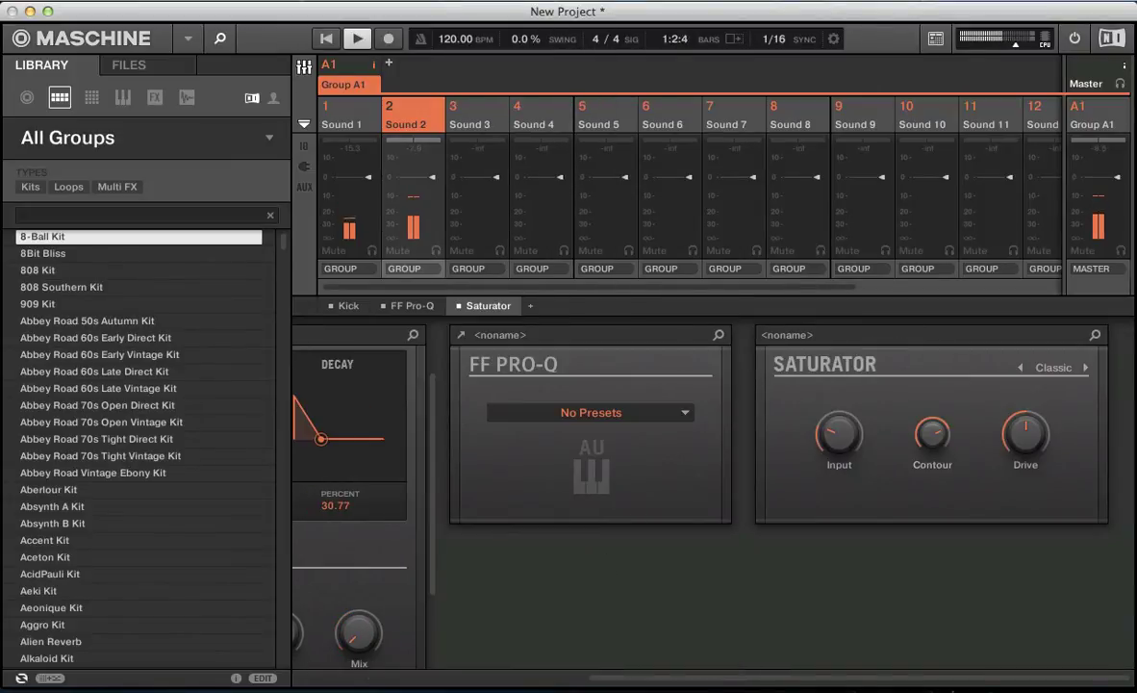
left_click_drag(1024, 431, 1017, 434)
scroll(1017, 435, "up", 10)
scroll(1017, 435, "down", 15)
scroll(1018, 436, "down", 1)
Step: Try Tape and Tube modes, settle on Classic, and lower Sound 2's volume
left_click(1087, 368)
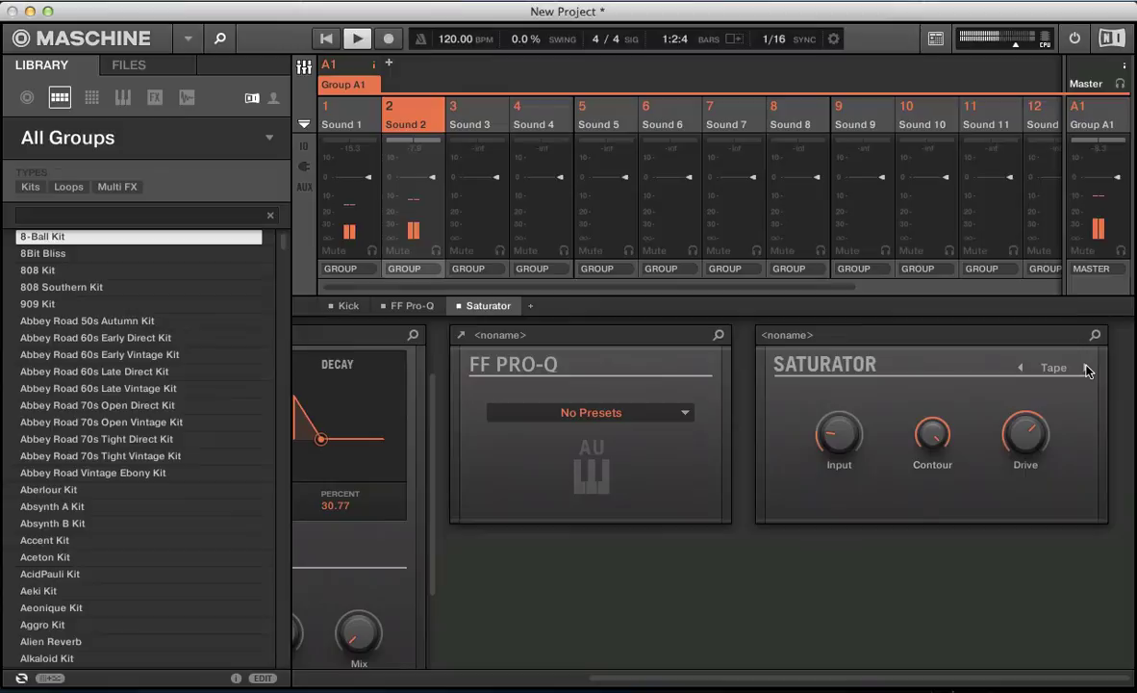
left_click(1087, 369)
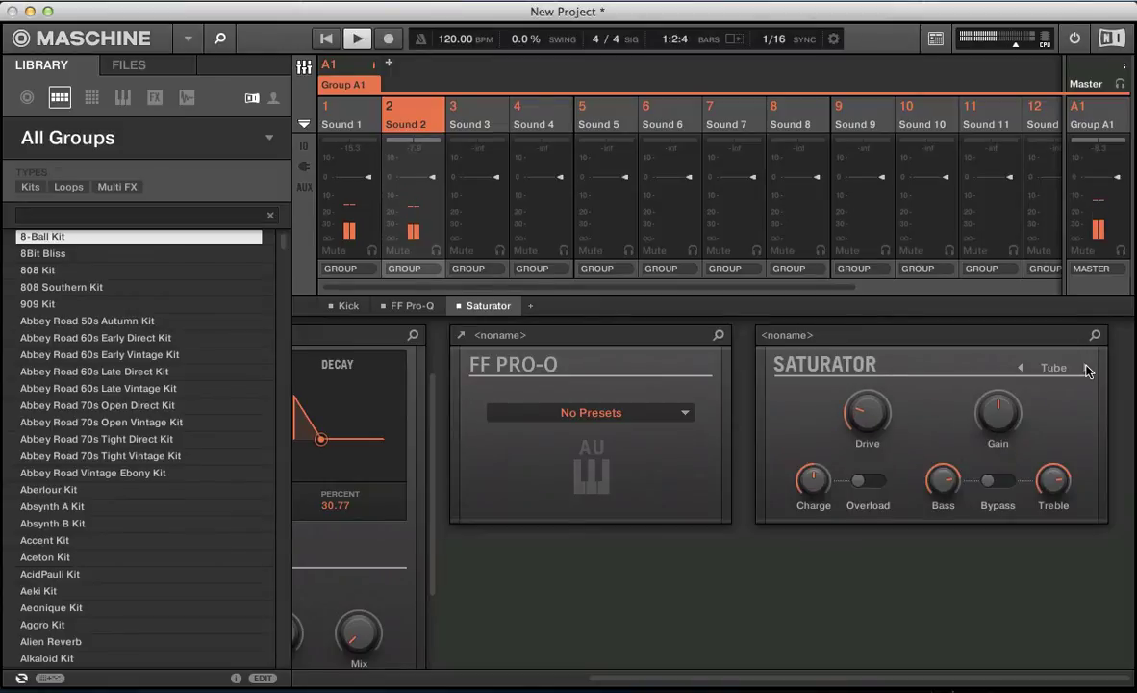
left_click(1020, 368)
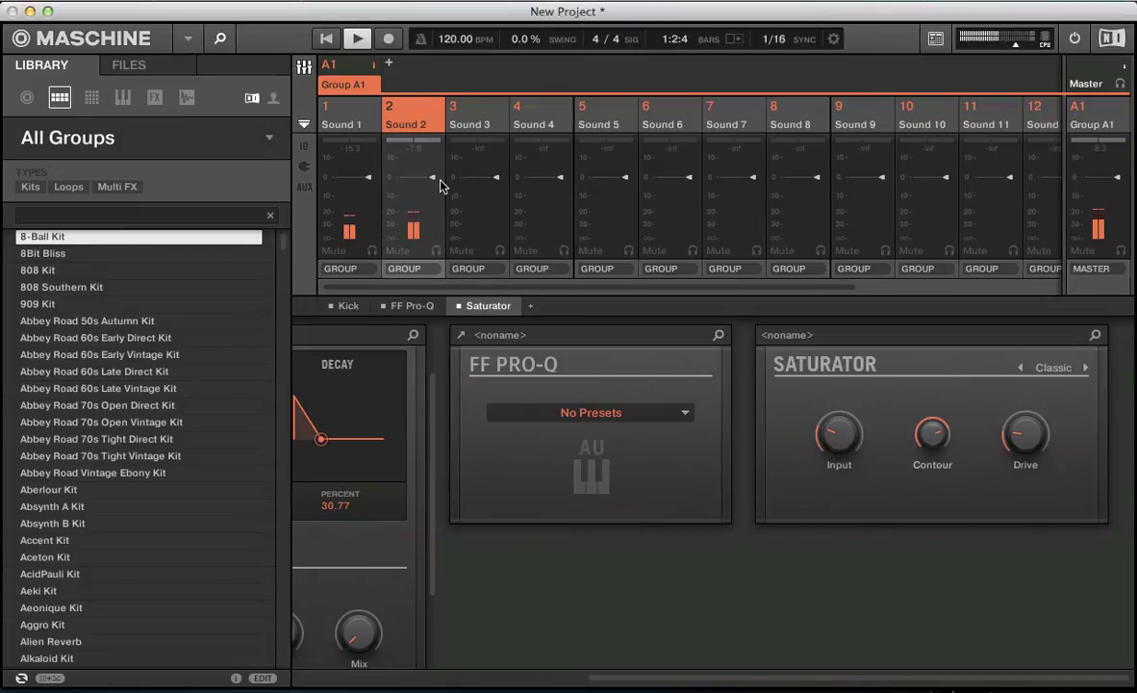
left_click_drag(434, 180, 434, 195)
Step: Select Sound 3 and place a hit on each of the four beats
left_click(465, 107)
key("super+m")
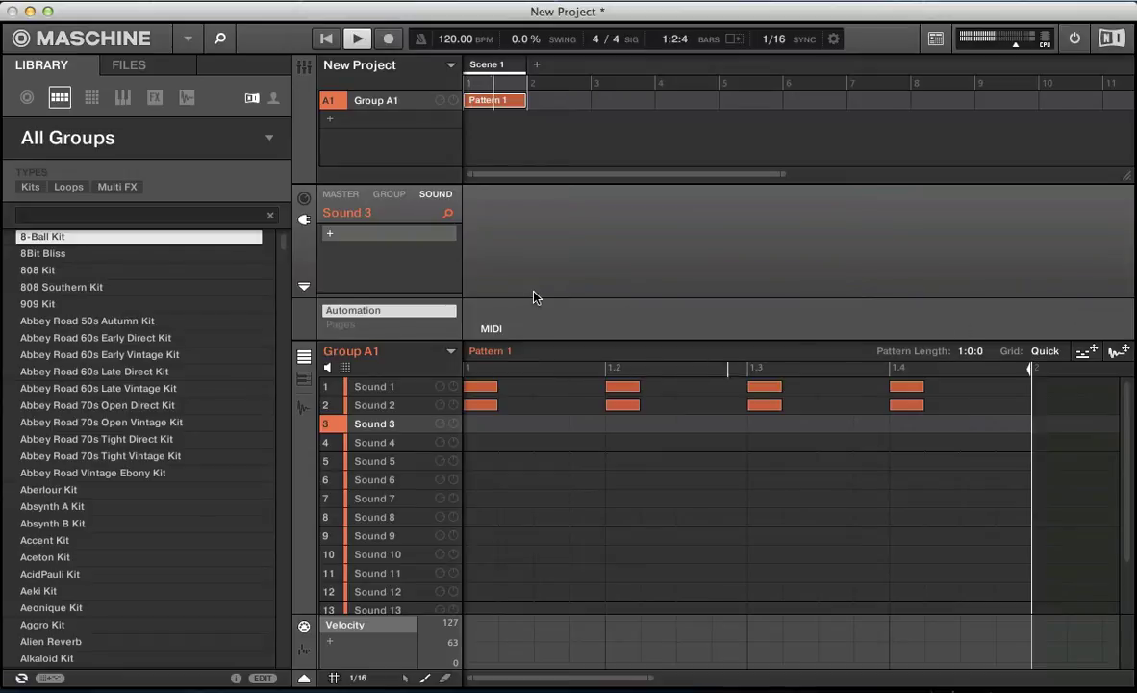
left_click(482, 424)
left_click(625, 424)
left_click(767, 424)
left_click(909, 425)
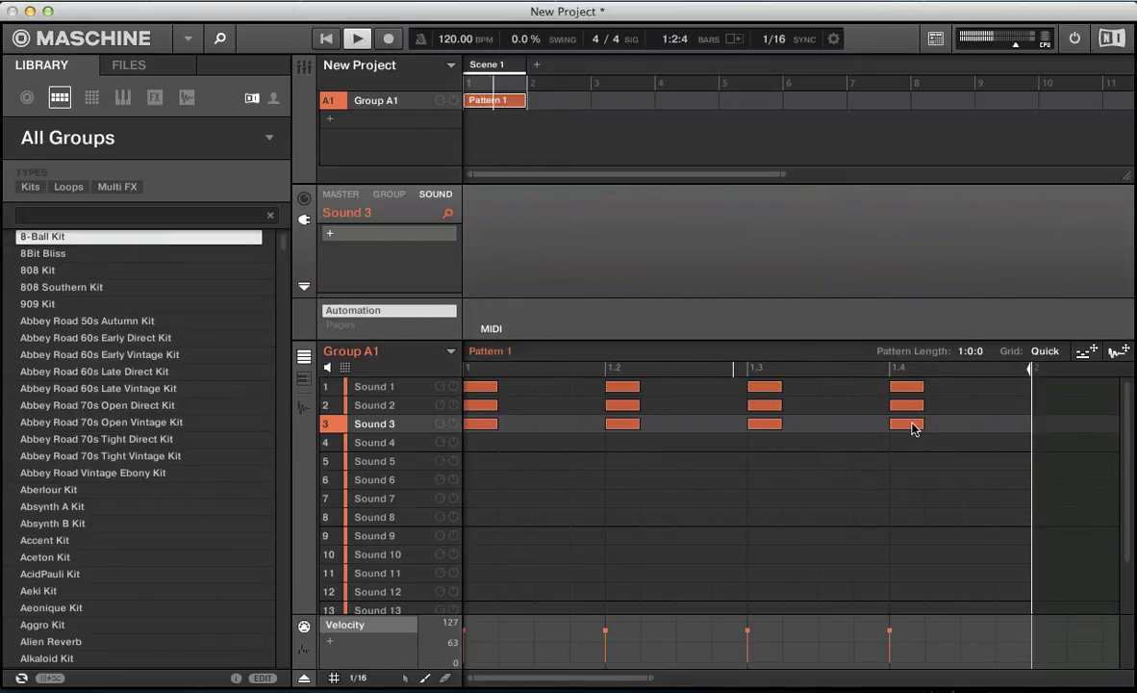
Step: Load a Drumsynth Hihat onto Sound 3
left_click(329, 233)
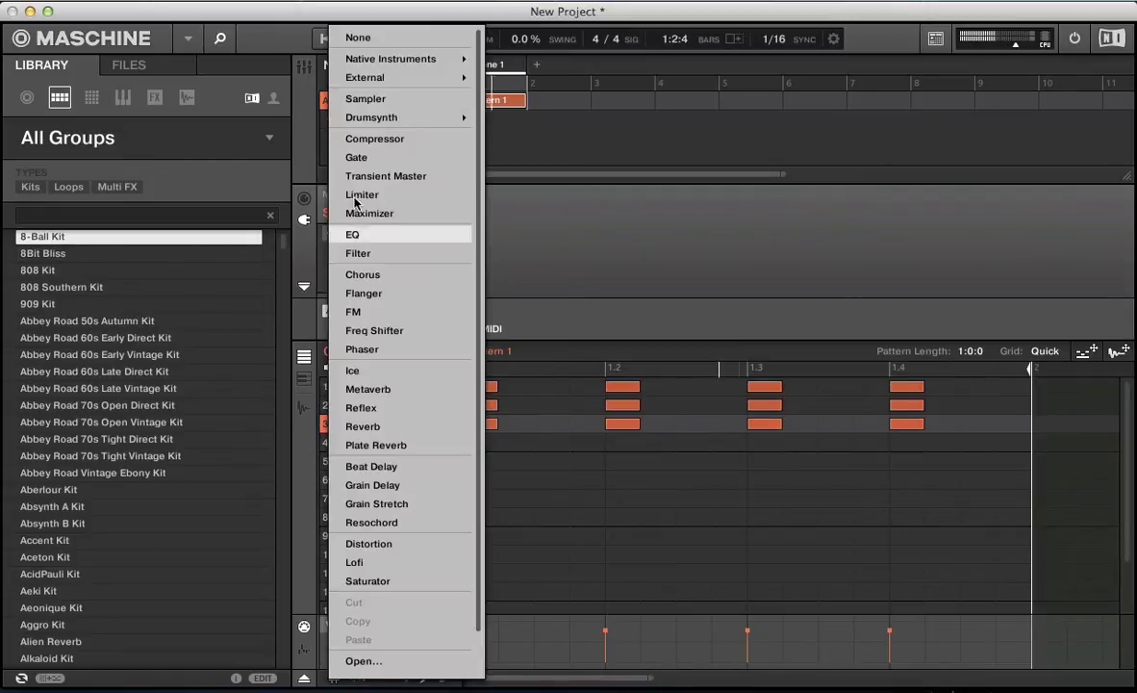
mouse_move(404, 117)
left_click(504, 154)
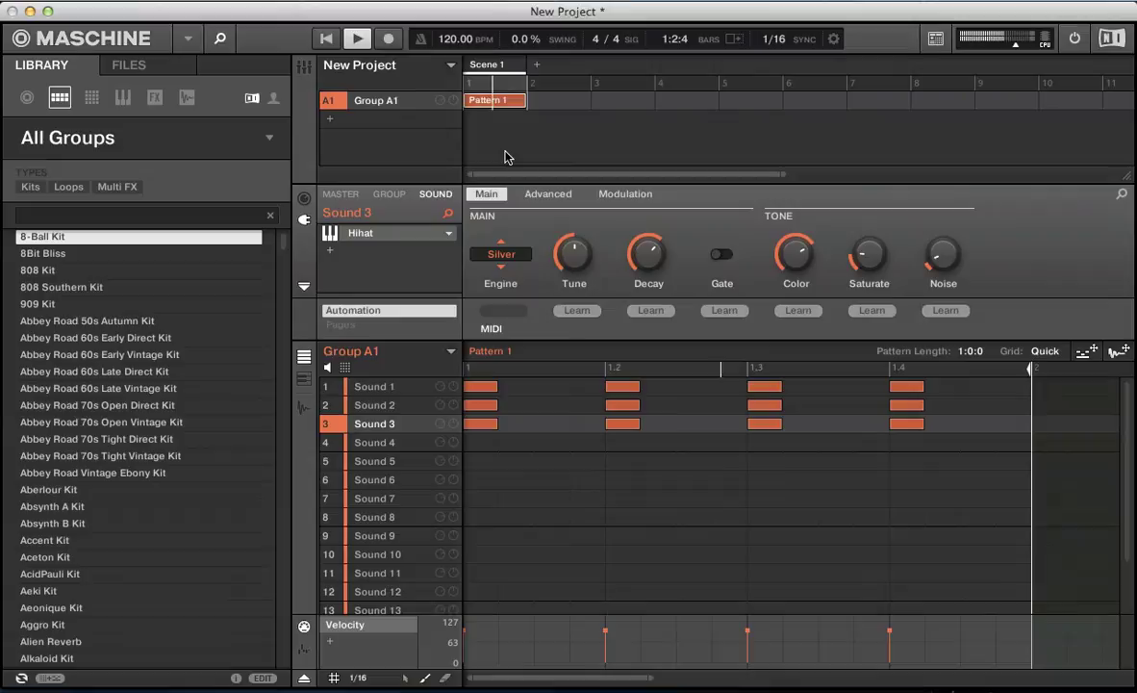
Step: In the mixer, set the hihat to the CIRCUIT model with Decay 41.88 and Tune 16.00
key("super+m")
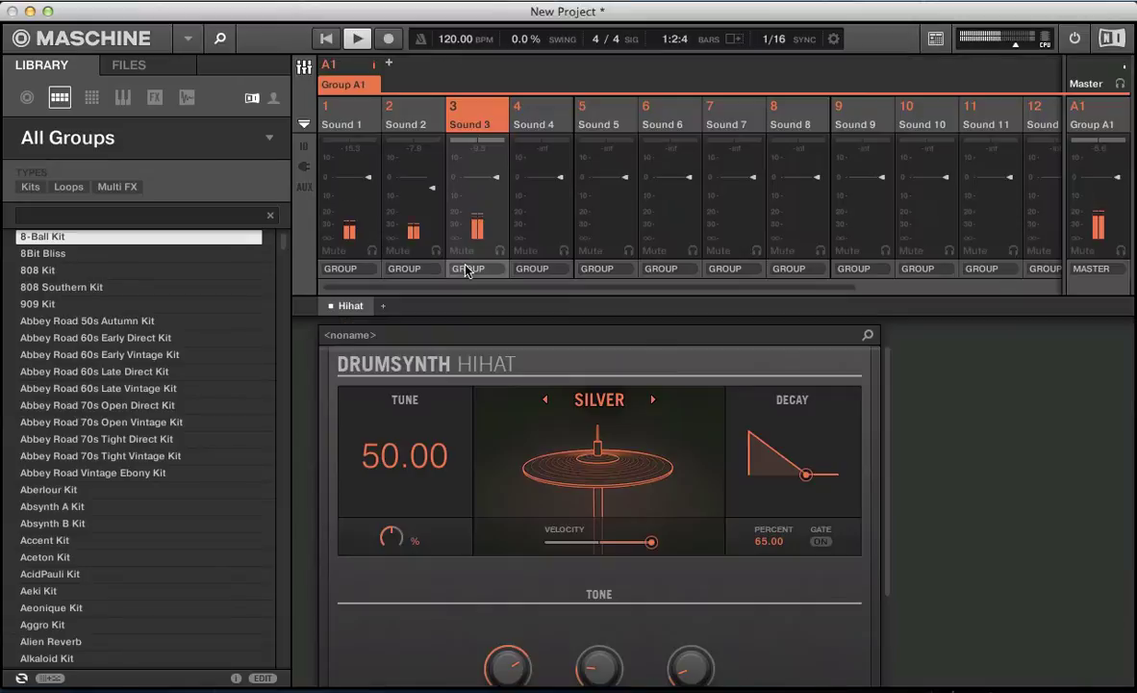
left_click(653, 399)
left_click(653, 399)
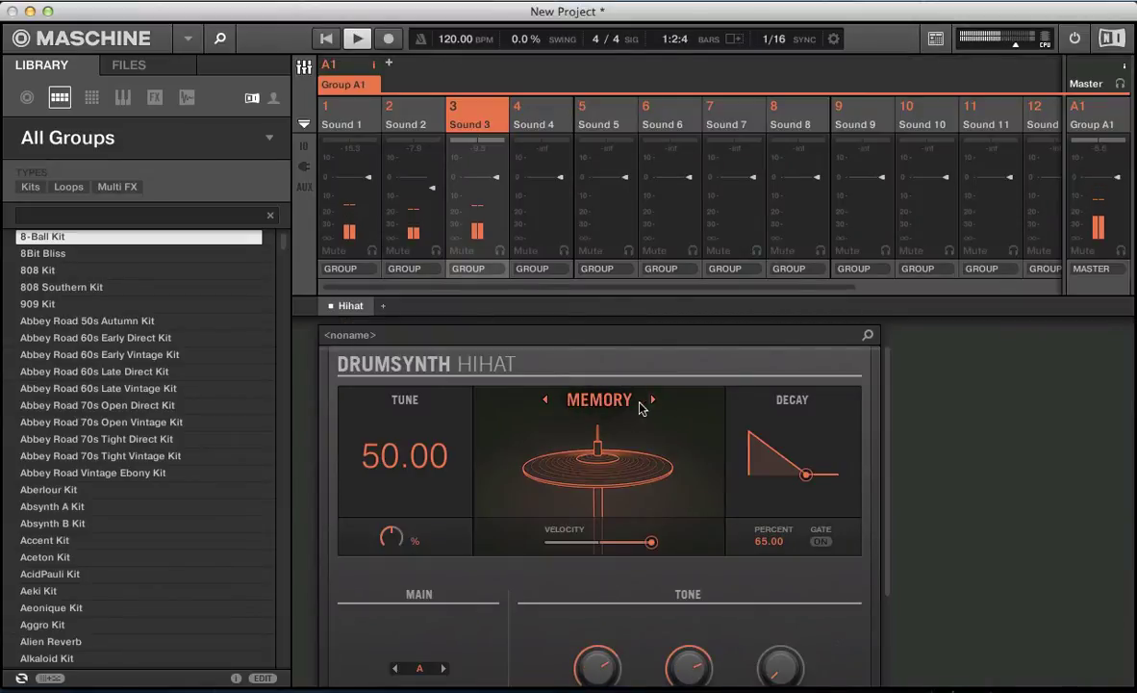
left_click(545, 401)
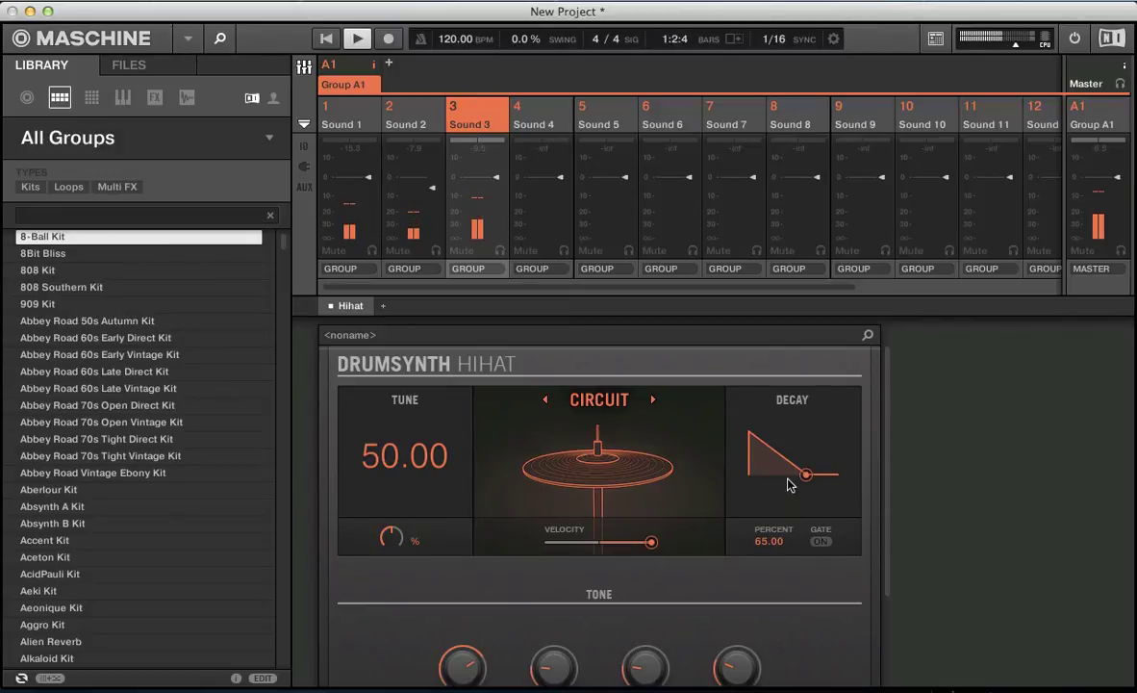
left_click_drag(805, 475, 784, 482)
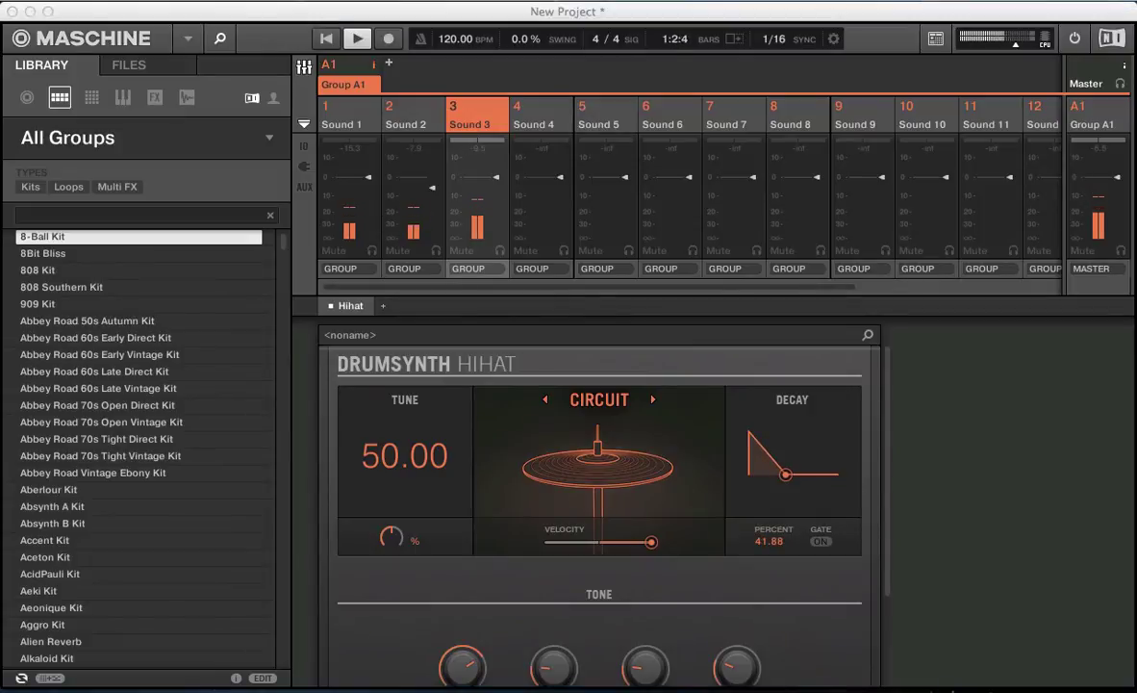
left_click_drag(378, 527, 390, 543)
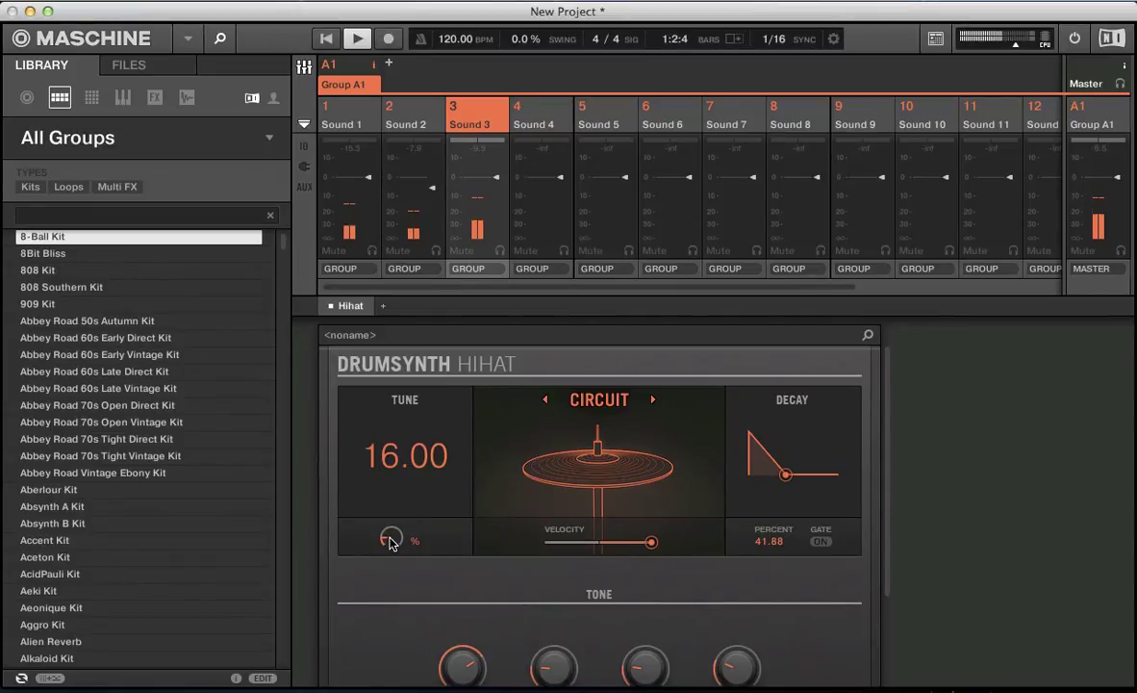
Step: In the Tone section, turn the hihat's Color down and Dissonance up to 73.0 %
left_click_drag(887, 497, 889, 577)
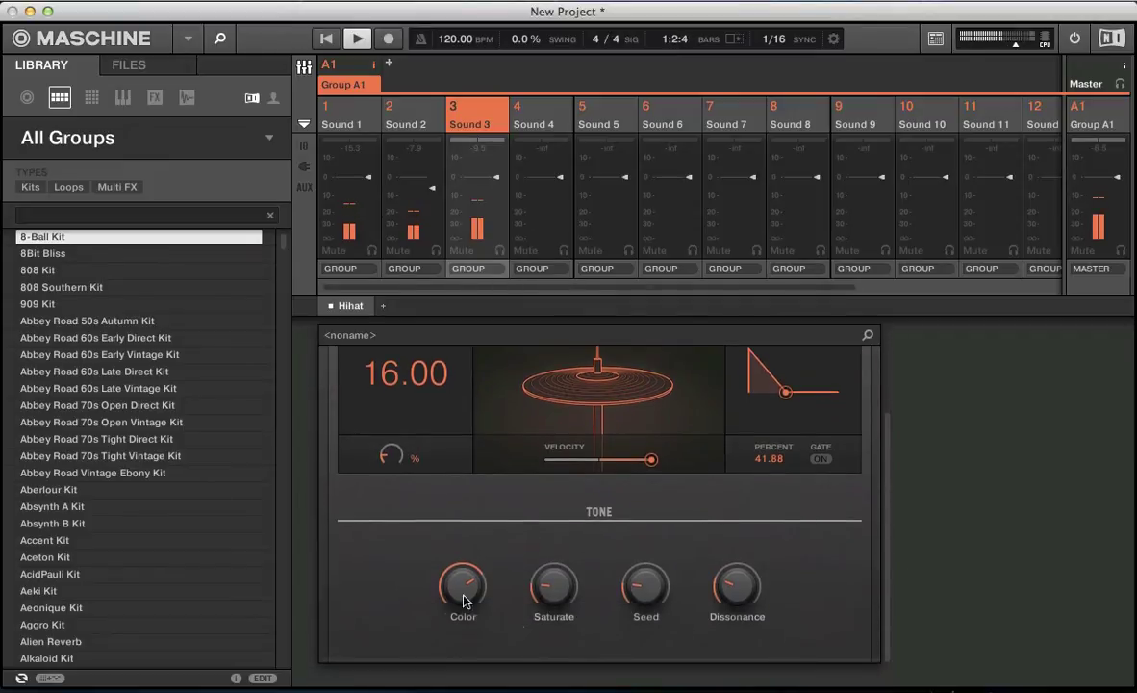
mouse_move(556, 600)
mouse_move(475, 576)
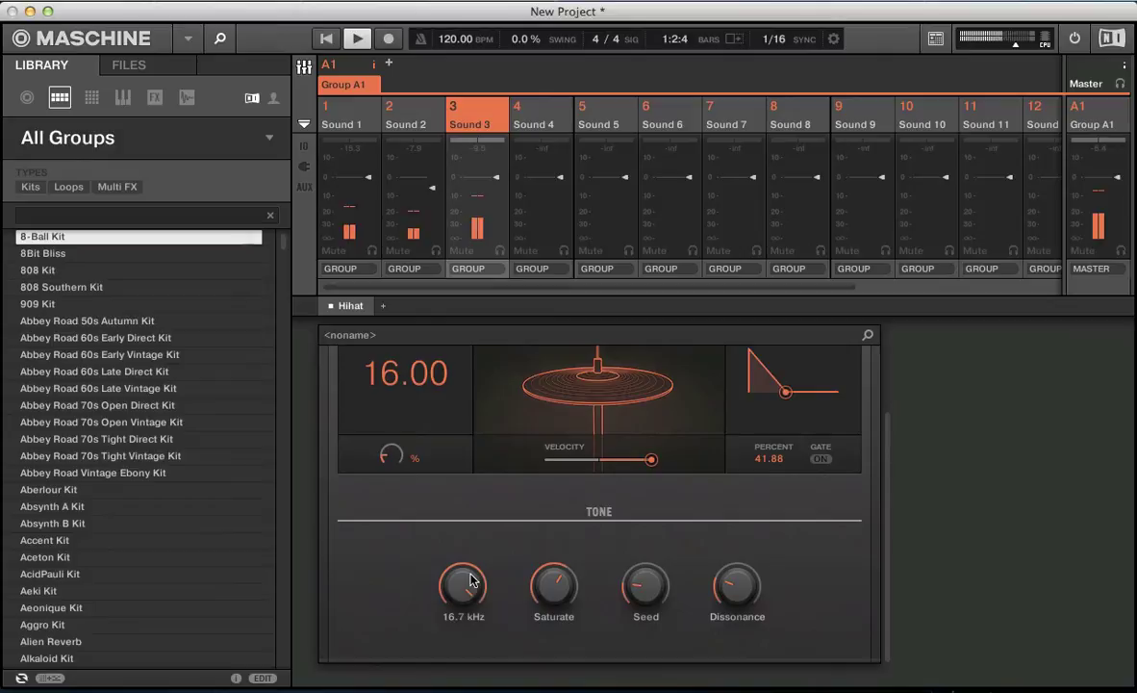
left_click_drag(472, 580, 472, 579)
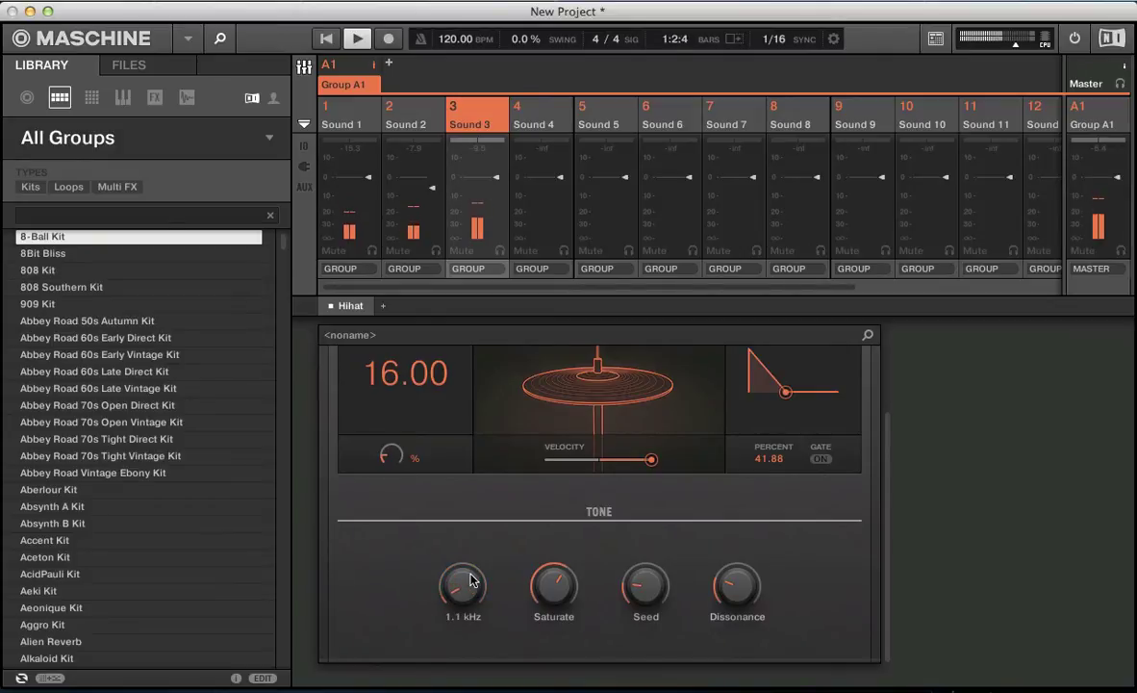
left_click_drag(471, 579, 471, 579)
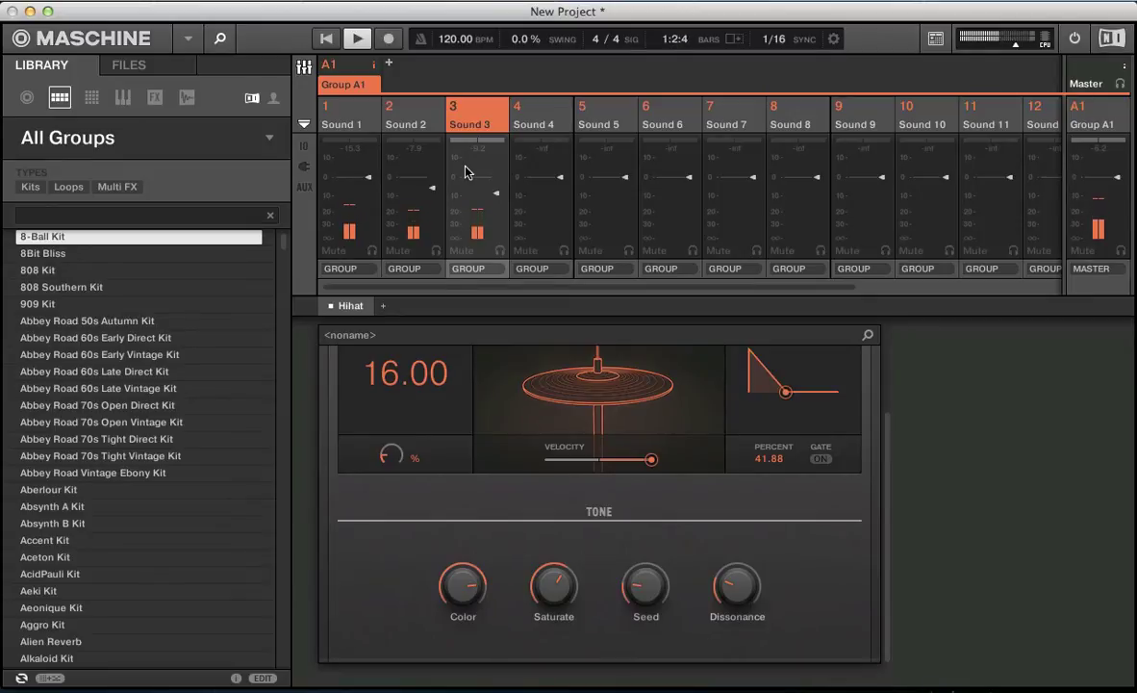
mouse_move(735, 585)
left_click_drag(731, 597, 749, 586)
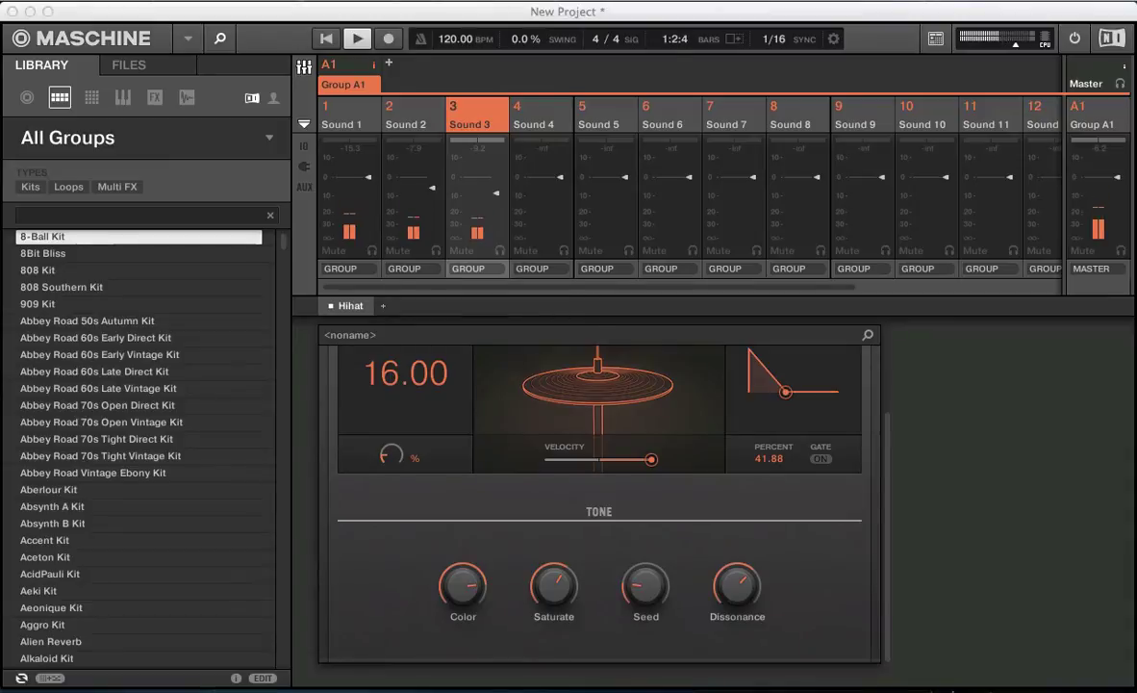
Step: Insert a Reverb effect after Sound 3's hihat
left_click(474, 334)
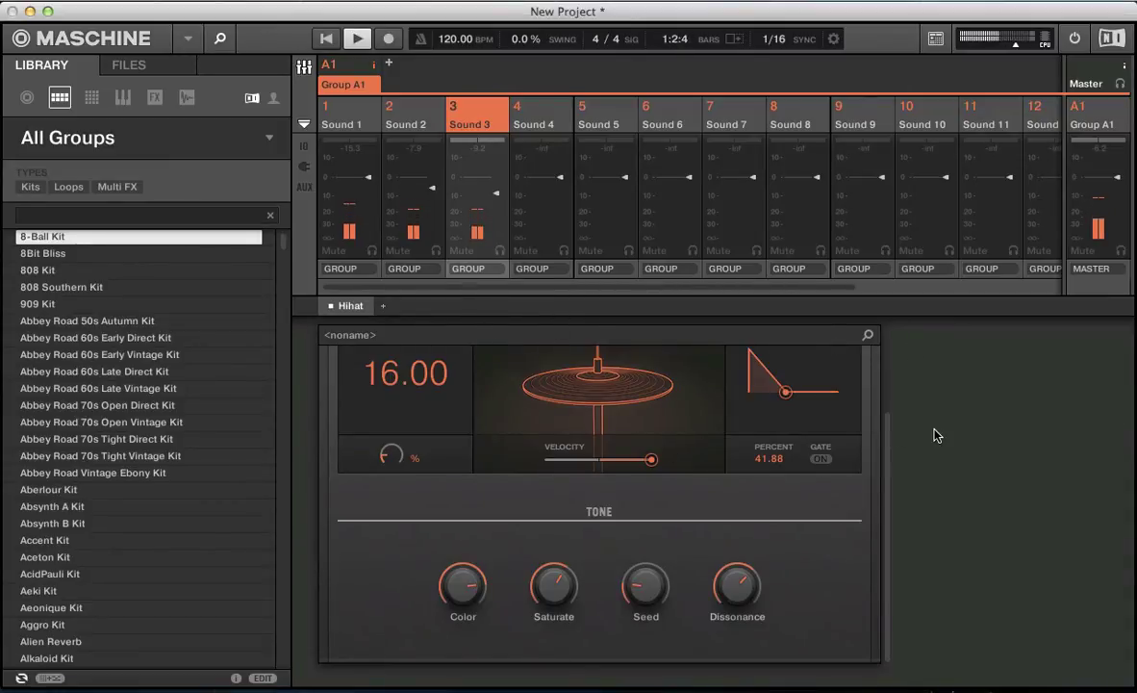
left_click(383, 305)
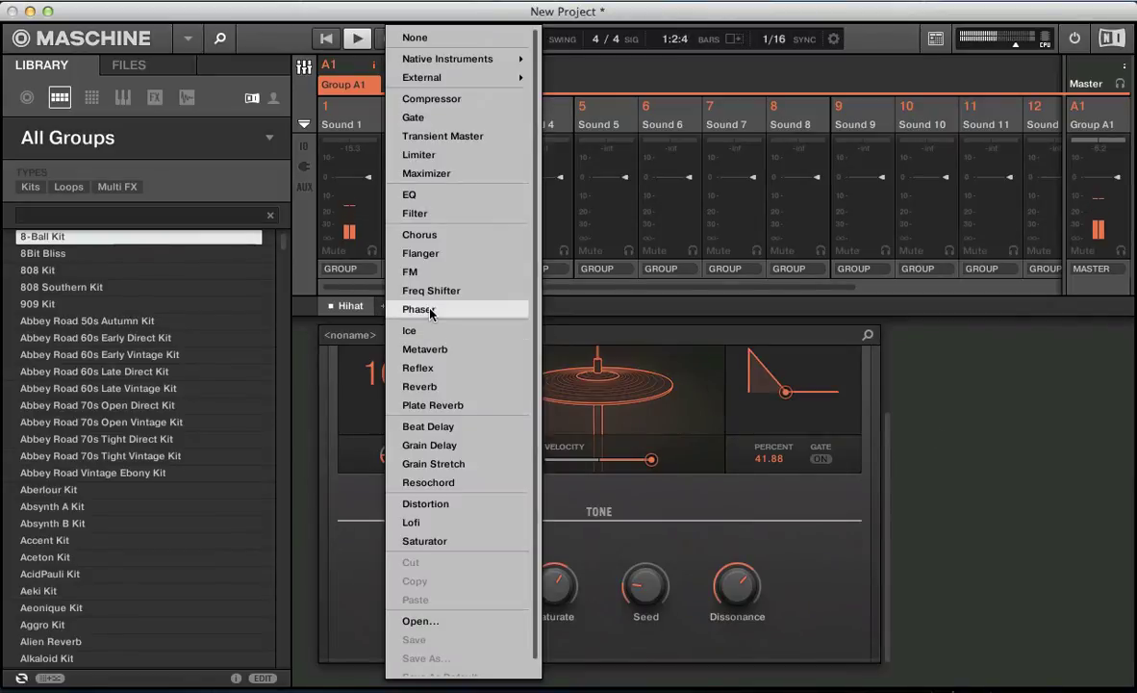
left_click(929, 424)
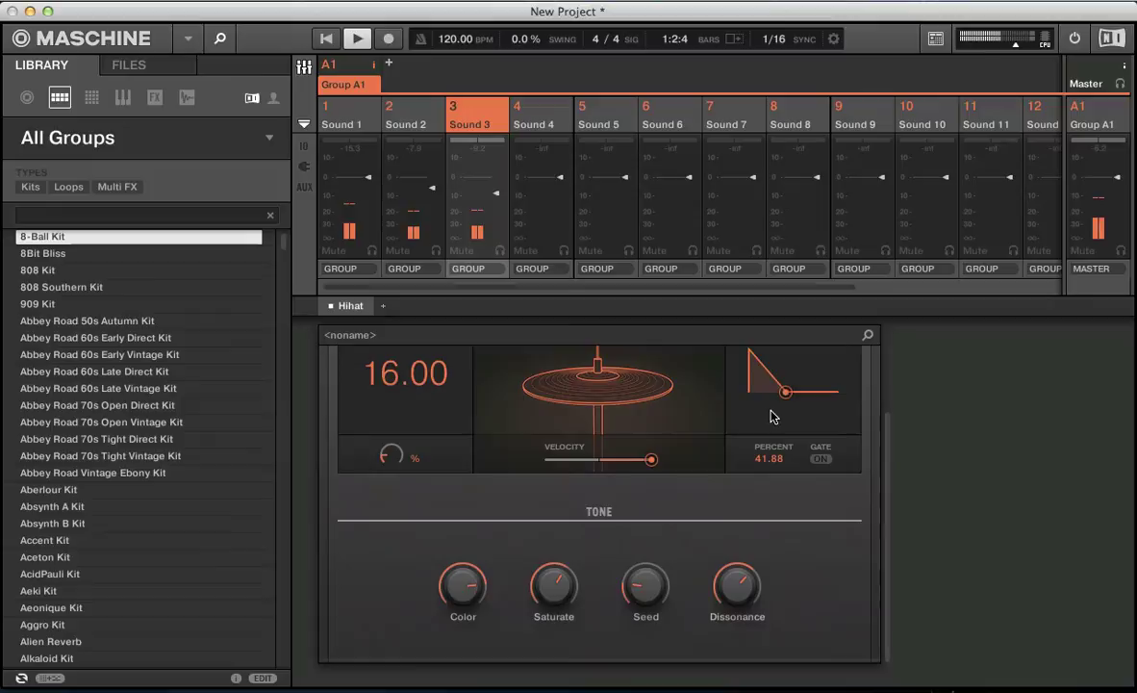
mouse_move(780, 393)
left_mouse_down()
mouse_move(823, 406)
mouse_move(784, 411)
left_mouse_up()
left_click(381, 308)
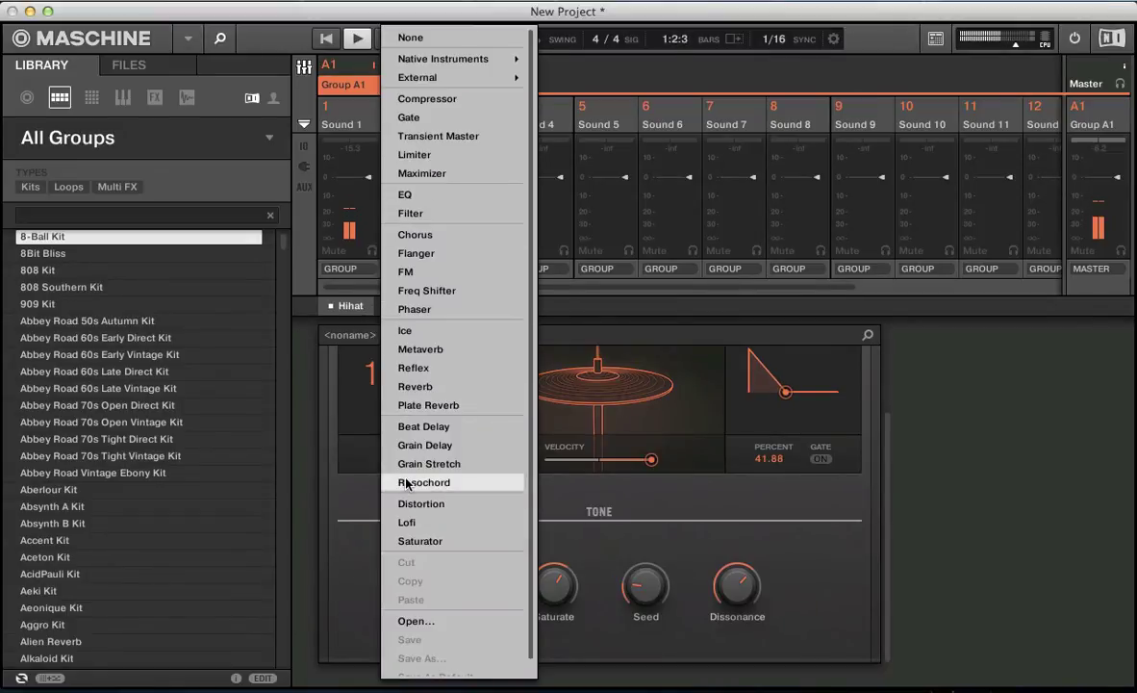
left_click(405, 386)
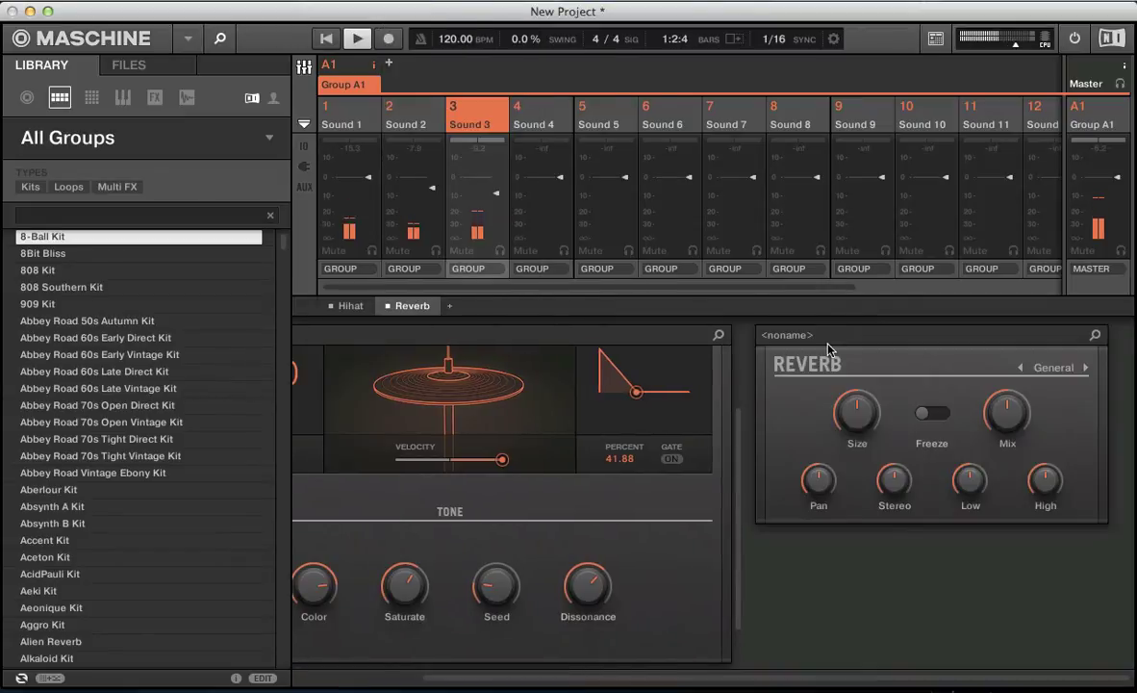
Step: Adjust the reverb's levels, turning Low down to 0.0 %
mouse_move(1010, 414)
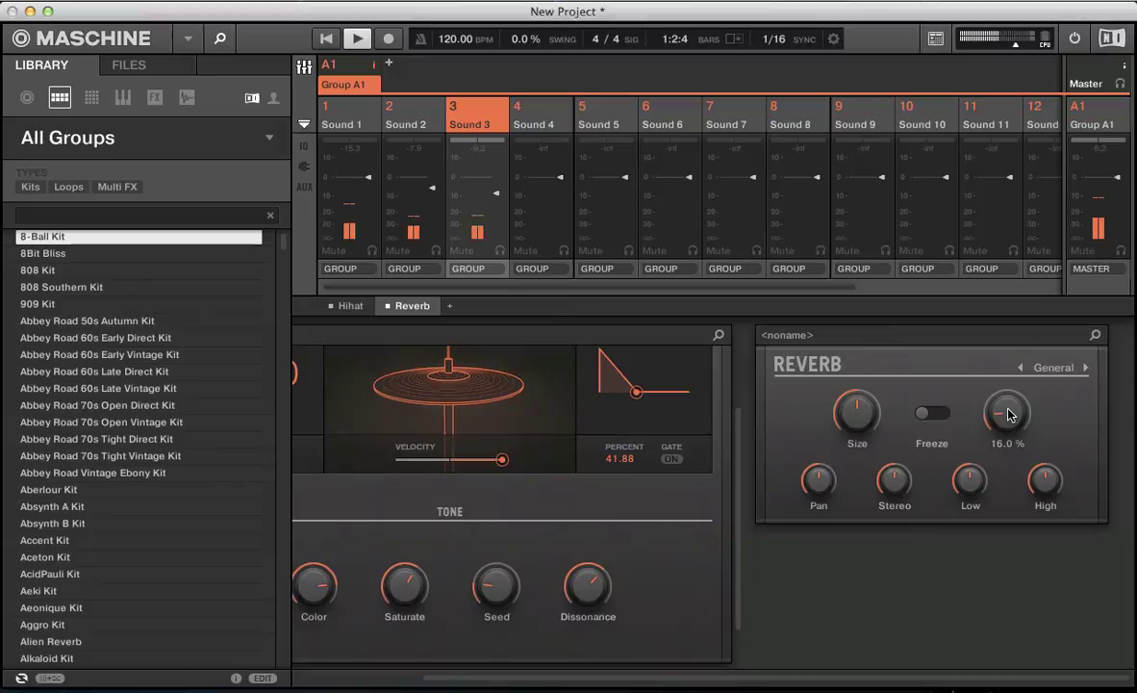
mouse_move(1039, 489)
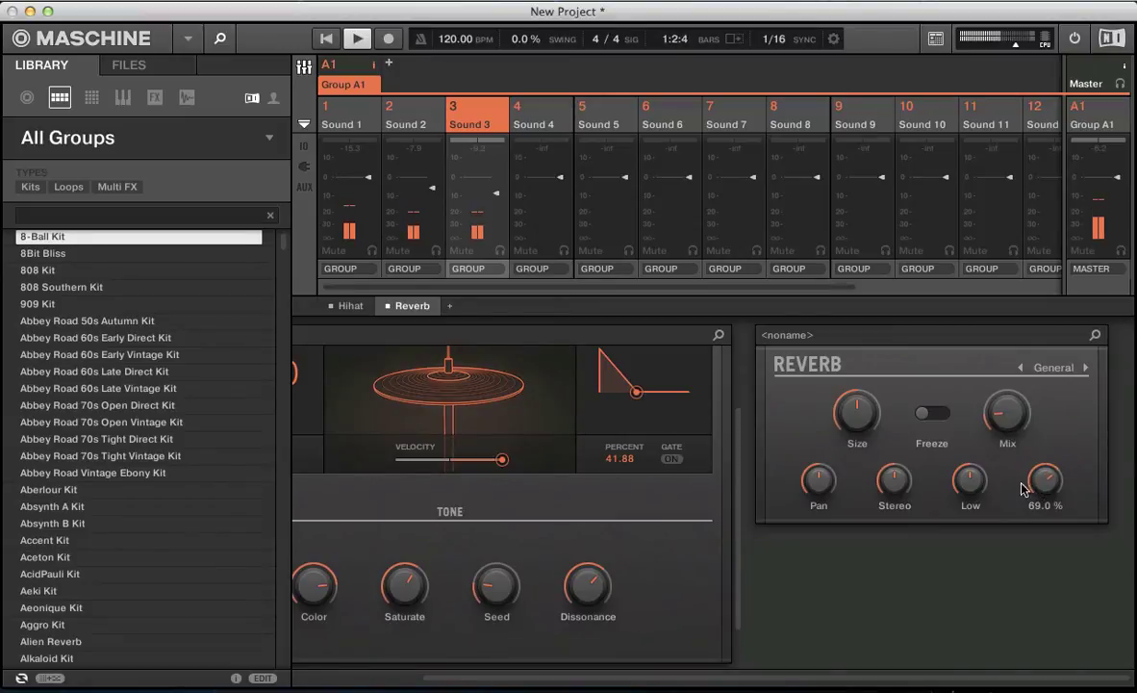
left_click_drag(971, 474, 974, 484)
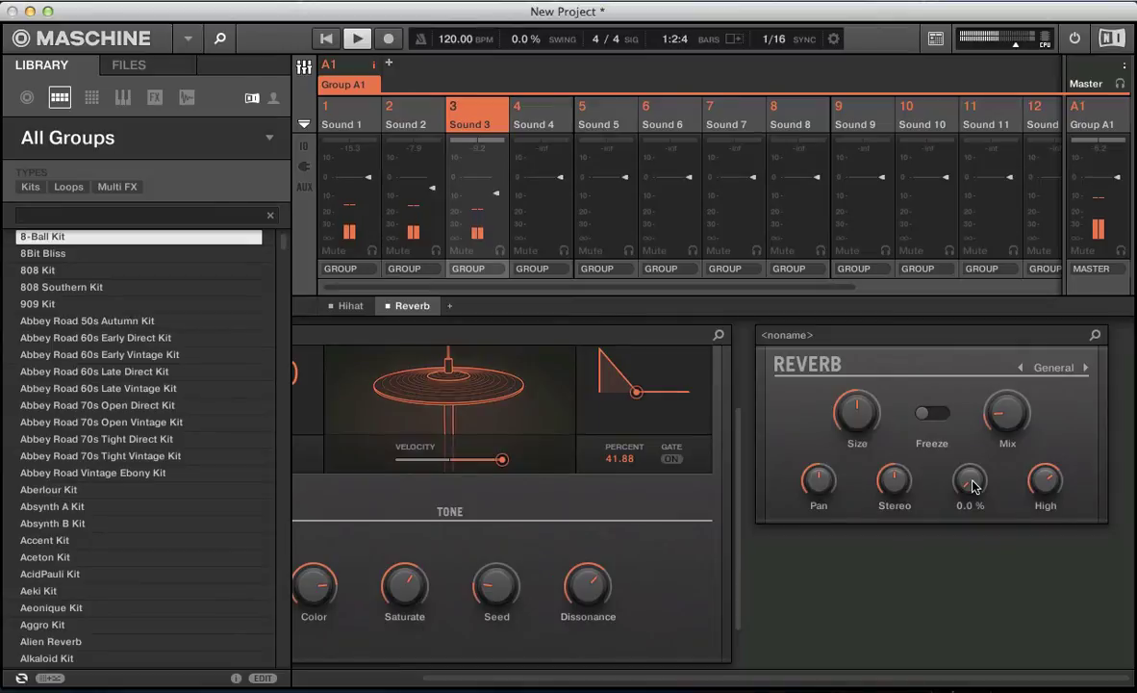
mouse_move(886, 486)
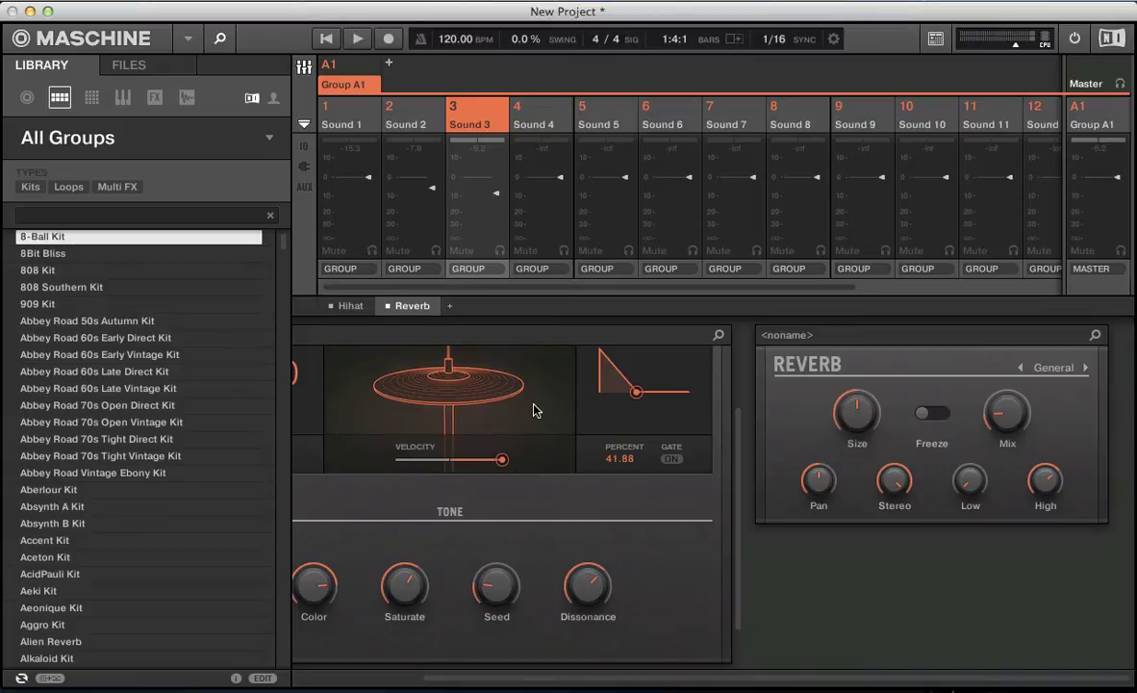
Step: Select Sound 4 and place off-beat hits in its pattern row
key("super+m")
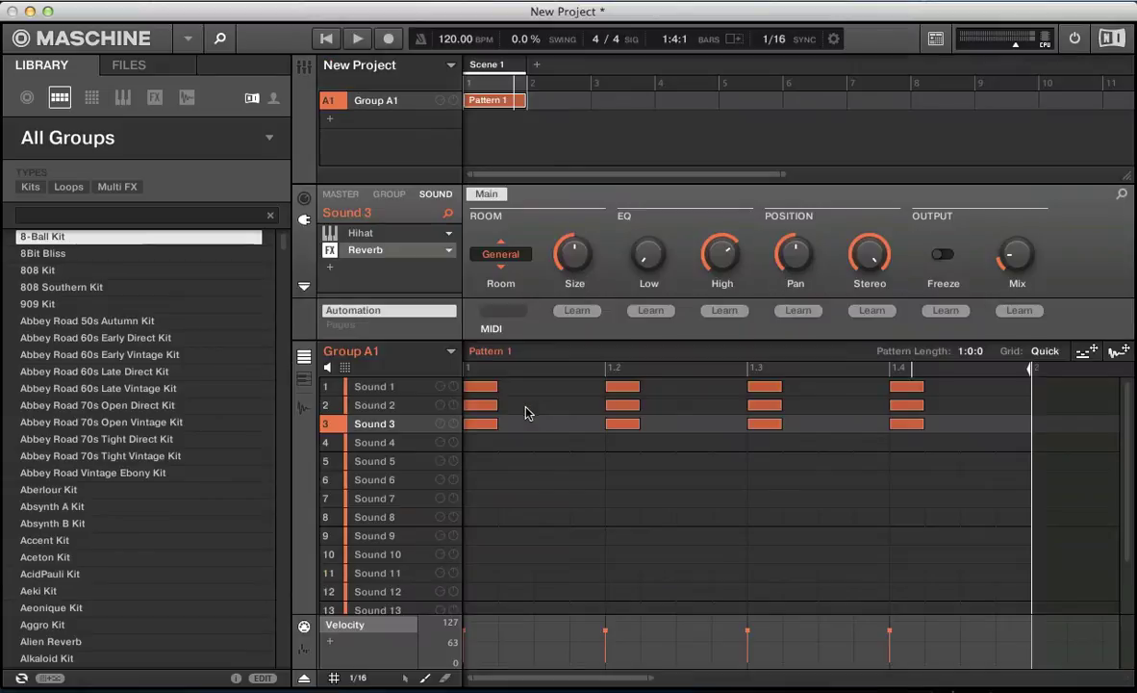
left_click(365, 442)
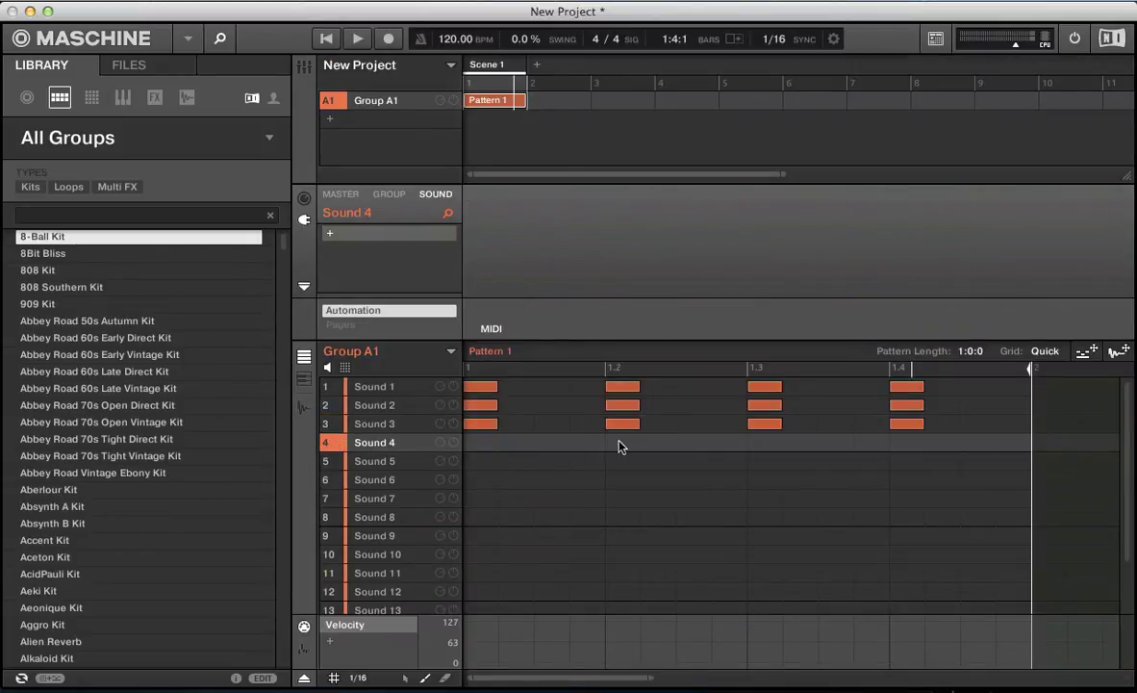
left_click(689, 444)
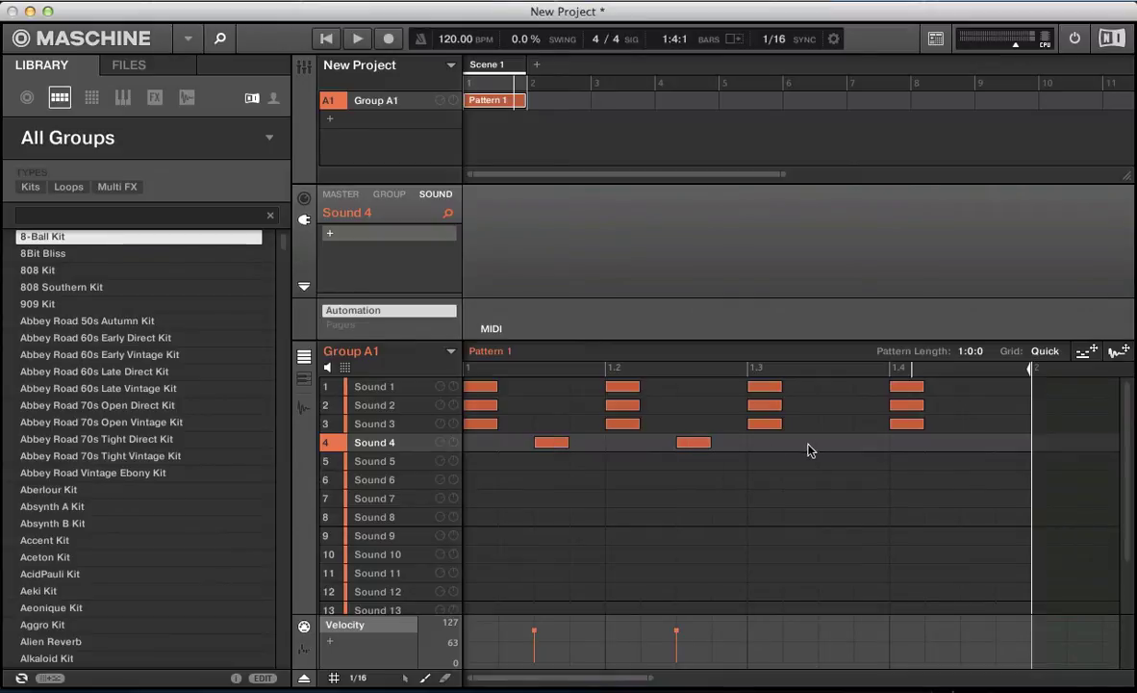
left_click(822, 443)
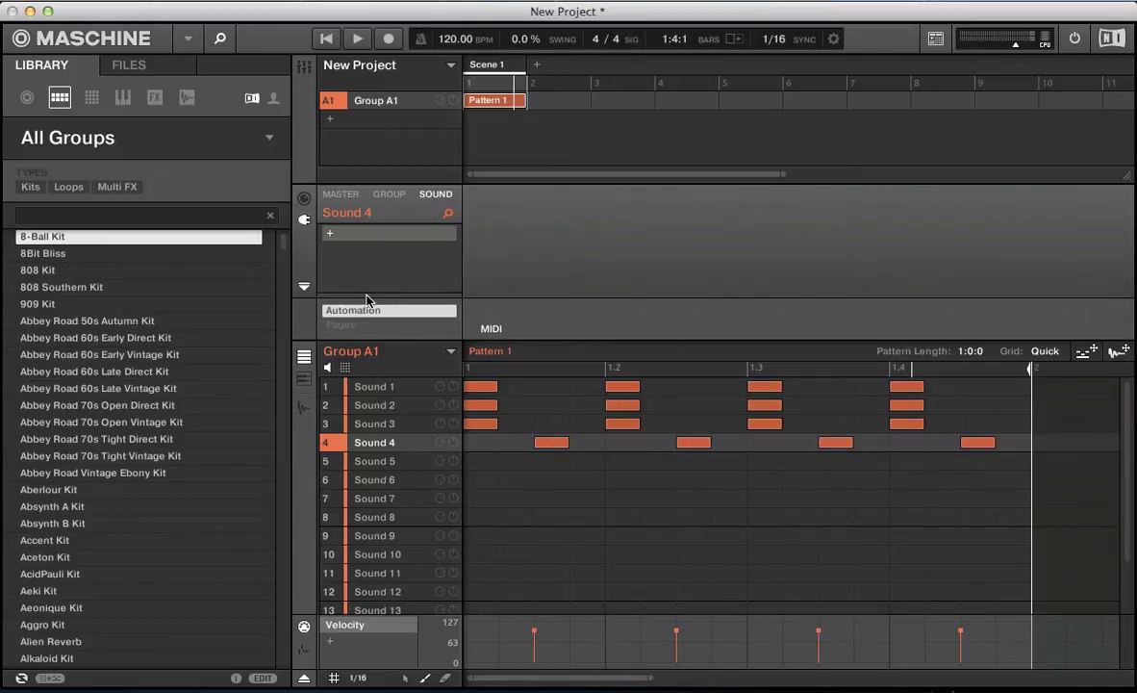
Step: Load a Drumsynth Hihat onto Sound 4 and show its panel in the mixer
left_click(333, 233)
mouse_move(453, 118)
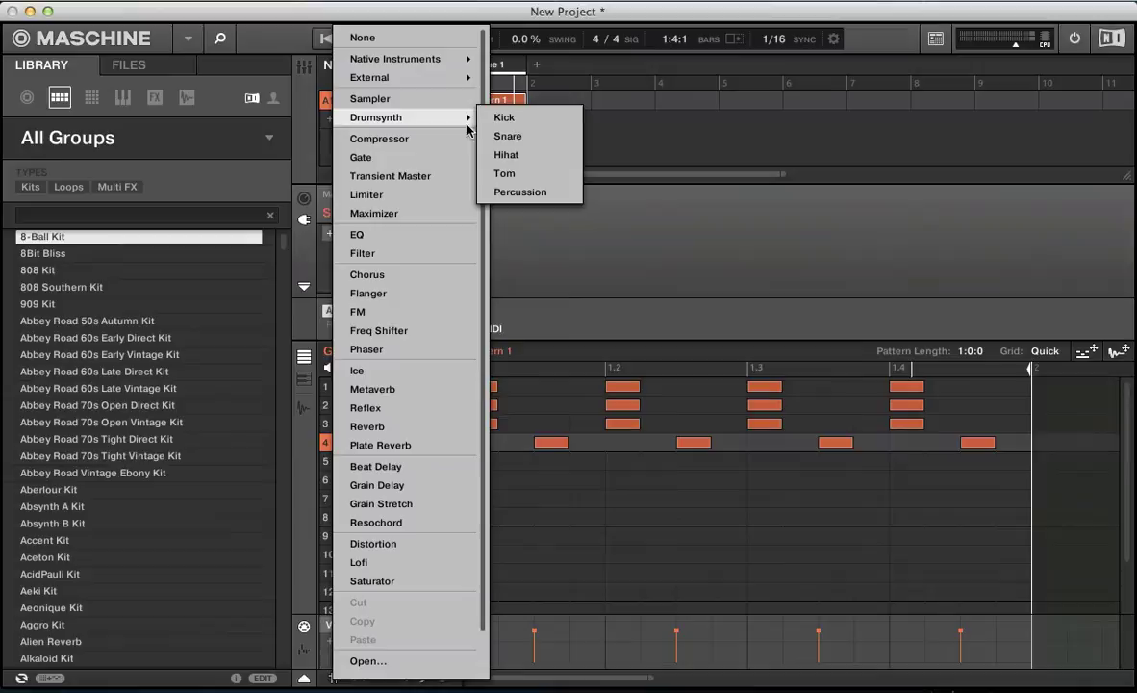
left_click(511, 161)
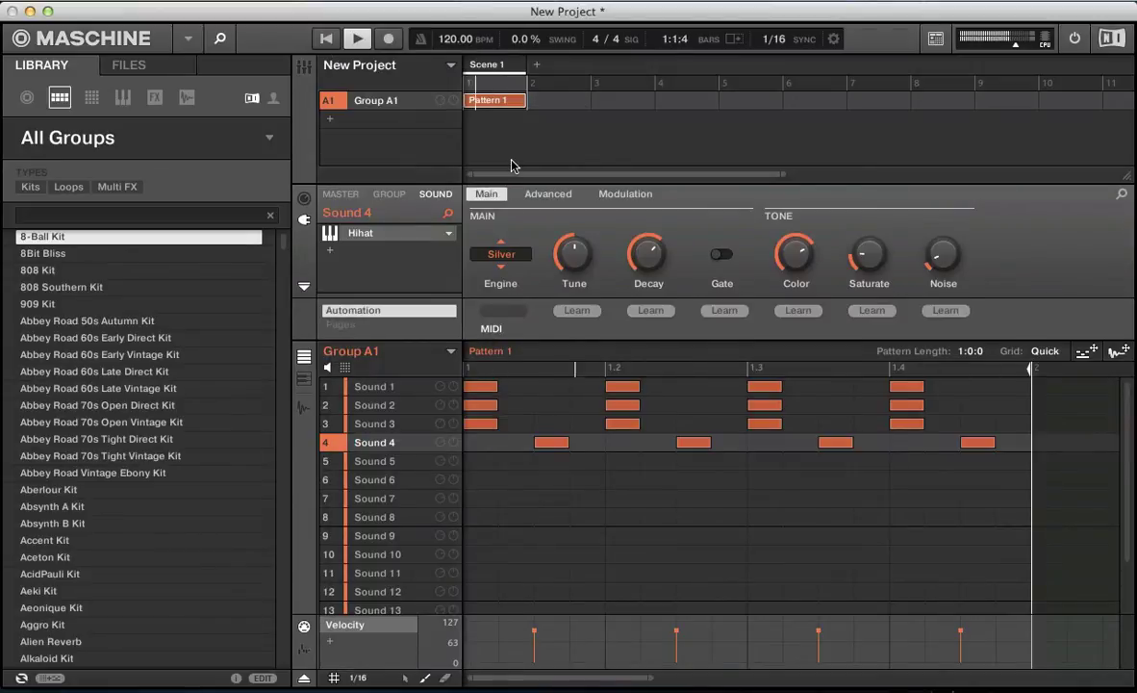
key("super+m")
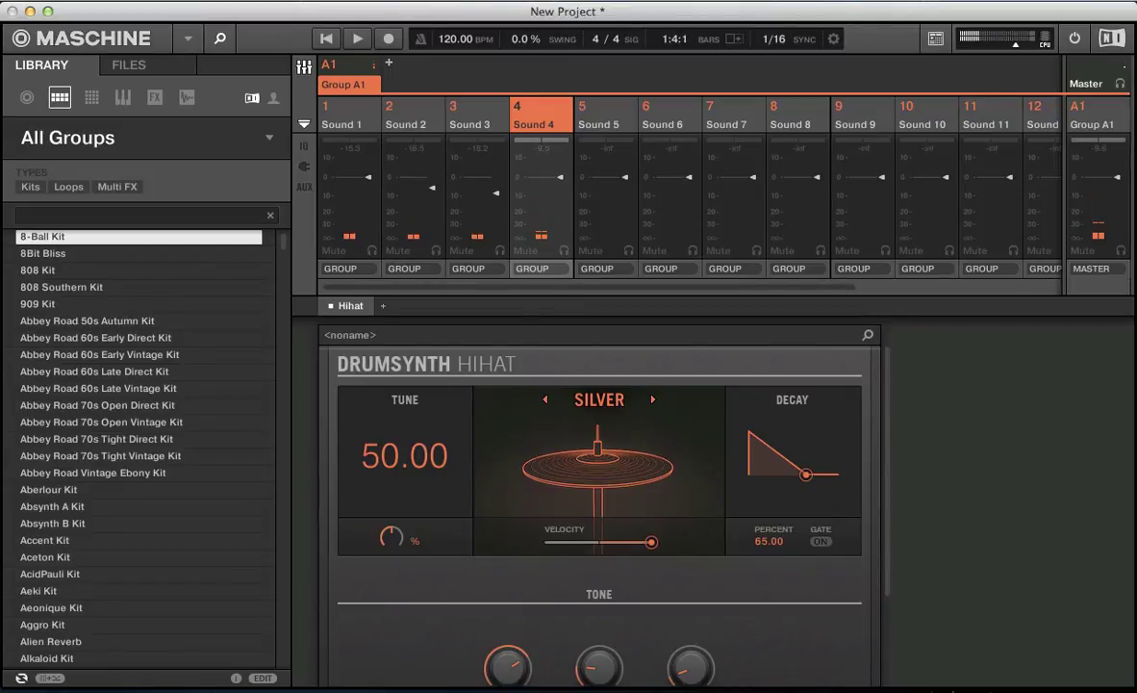
Step: Switch the second hihat to the MEMORY model and lengthen its decay to 84.62
left_click(653, 402)
left_click(653, 403)
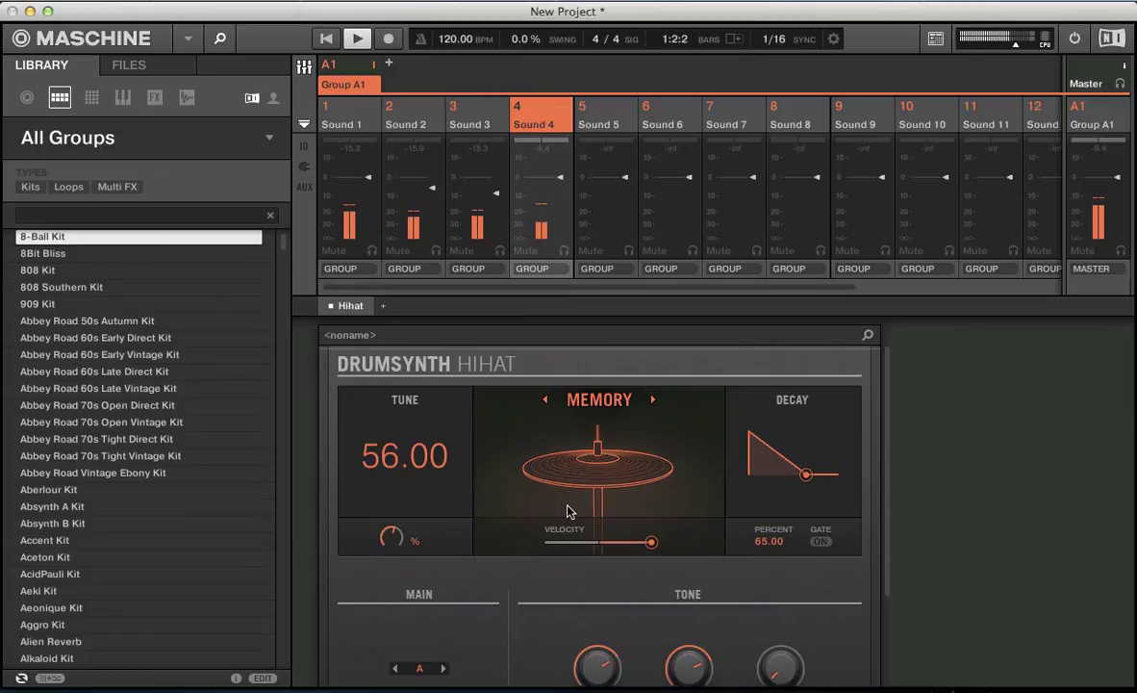
left_click_drag(806, 475, 812, 520)
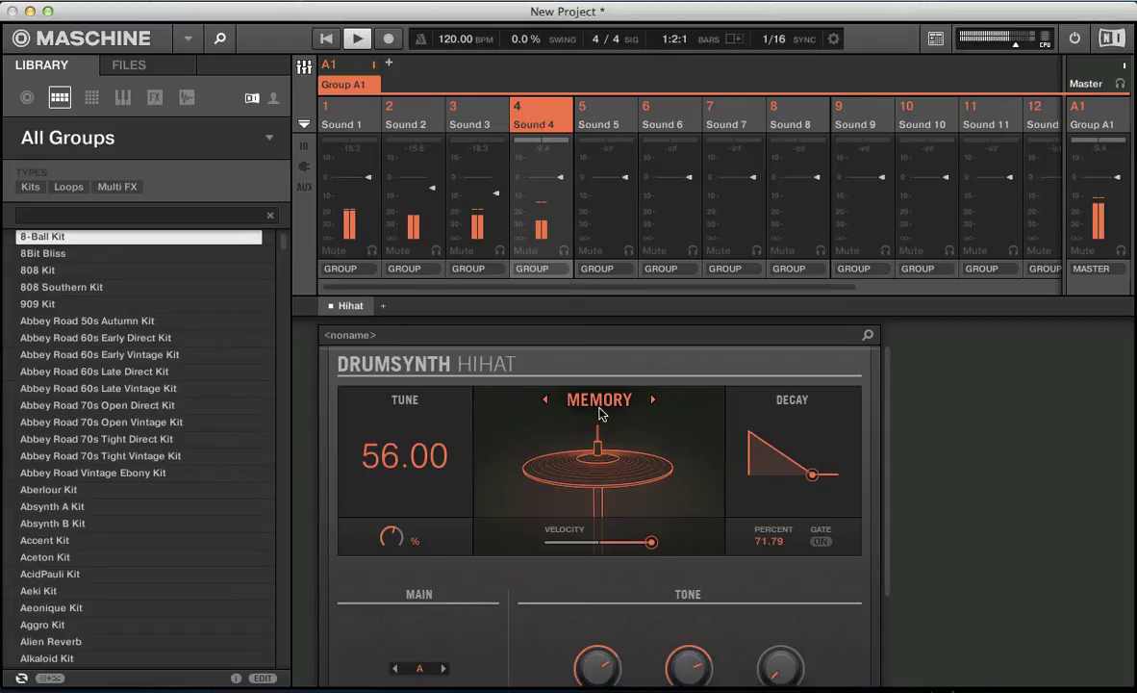
Step: Raise the Sound 4 hi-hat's Strike to about 83%
left_click_drag(890, 381, 886, 413)
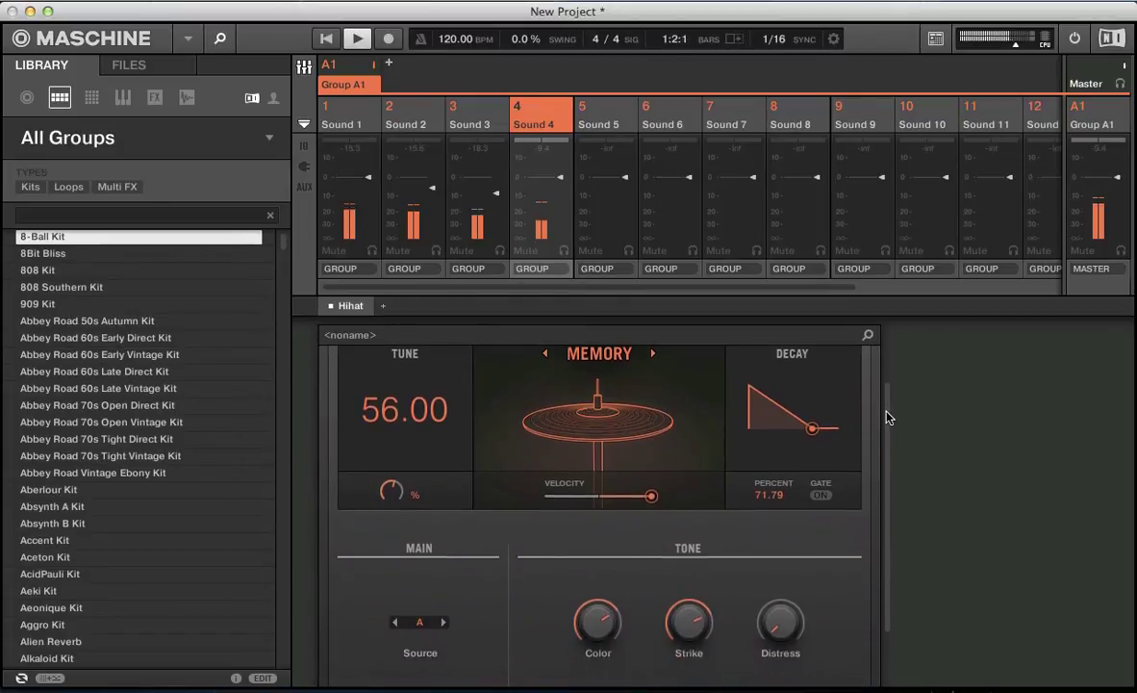
left_click_drag(690, 624, 693, 609)
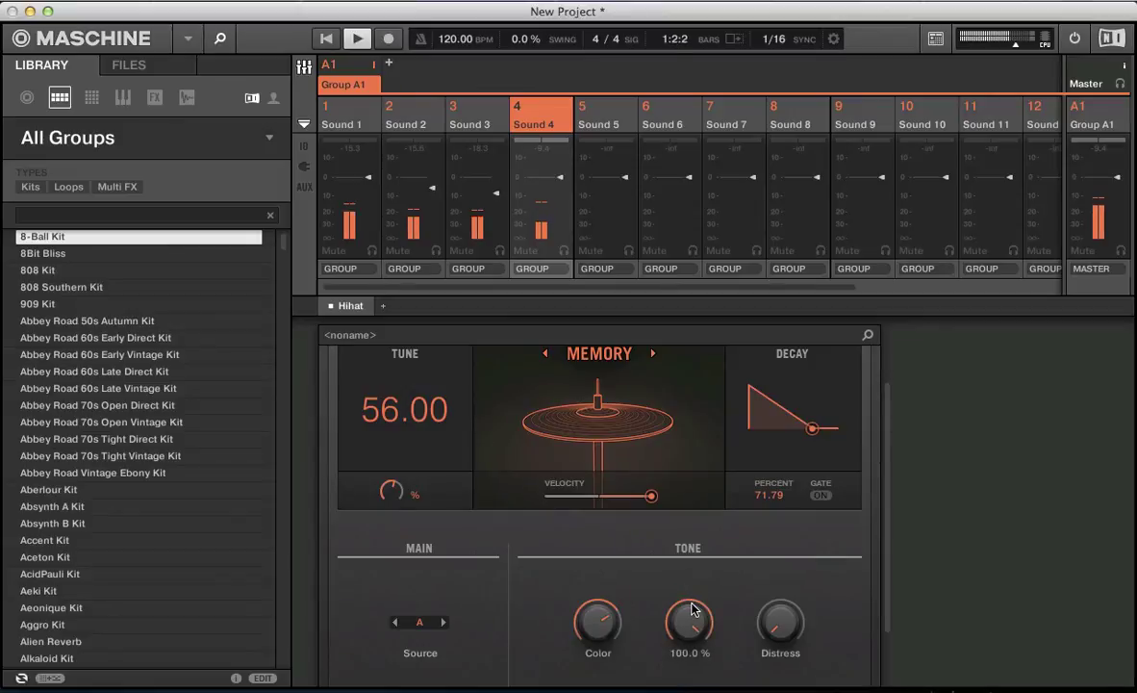
scroll(692, 609, "down", 12)
scroll(692, 609, "up", 4)
scroll(594, 609, "down", 18)
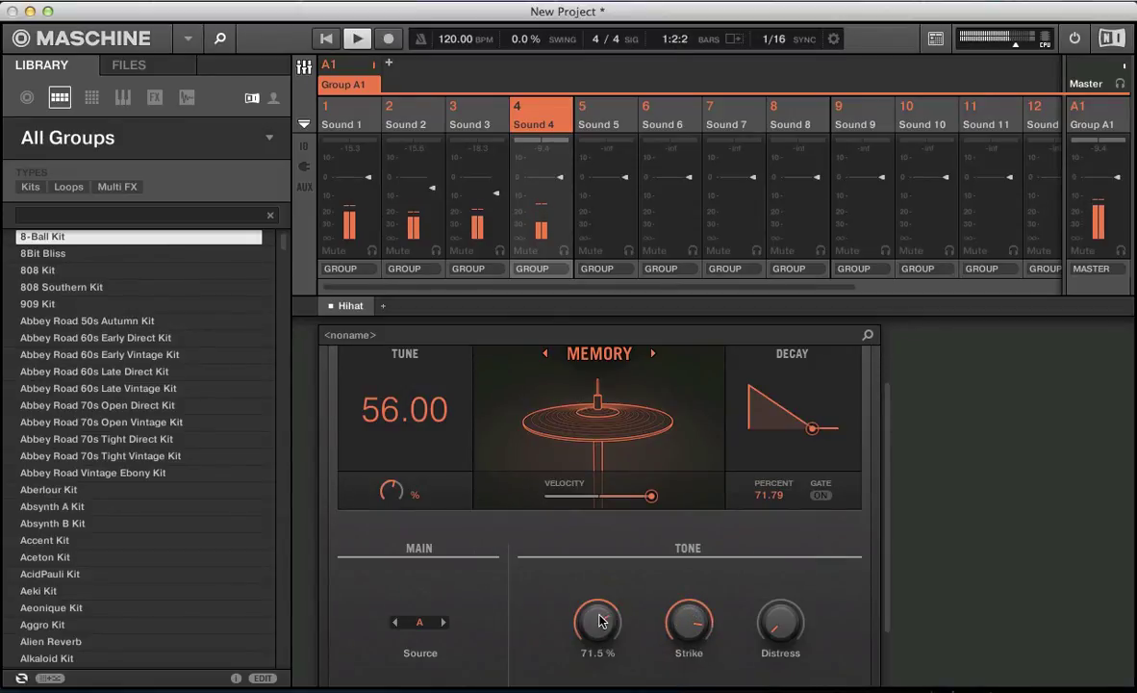
scroll(599, 626, "up", 3)
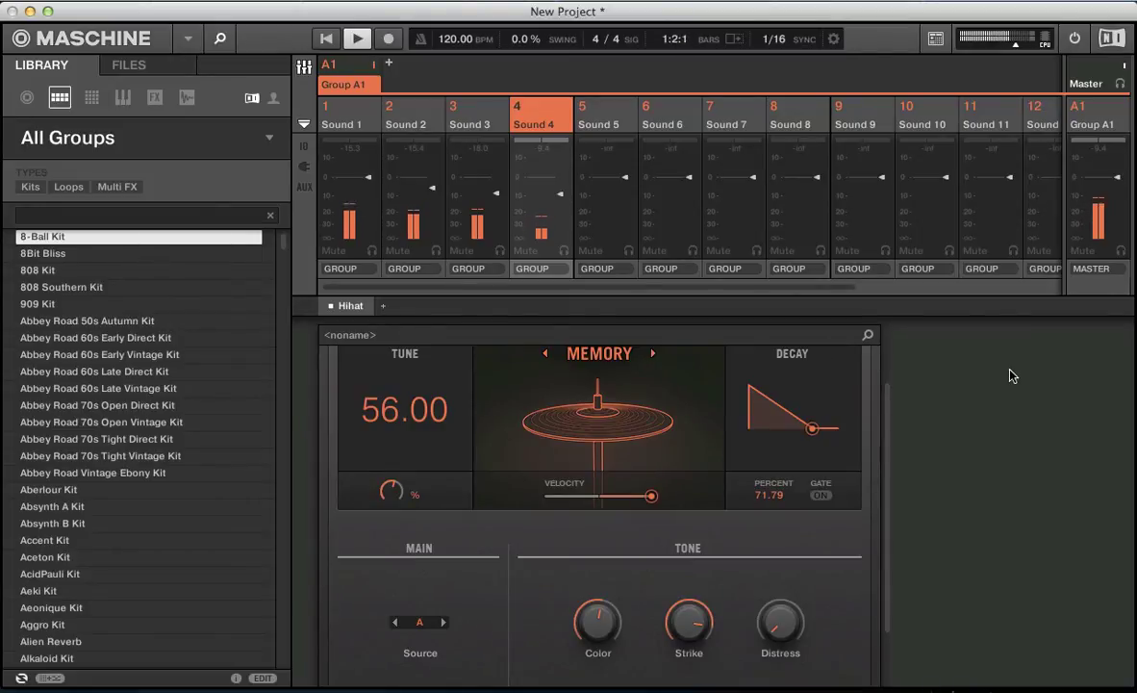
Step: Load Native Instruments Transient Master into Sound 4's next effect slot
left_click(381, 309)
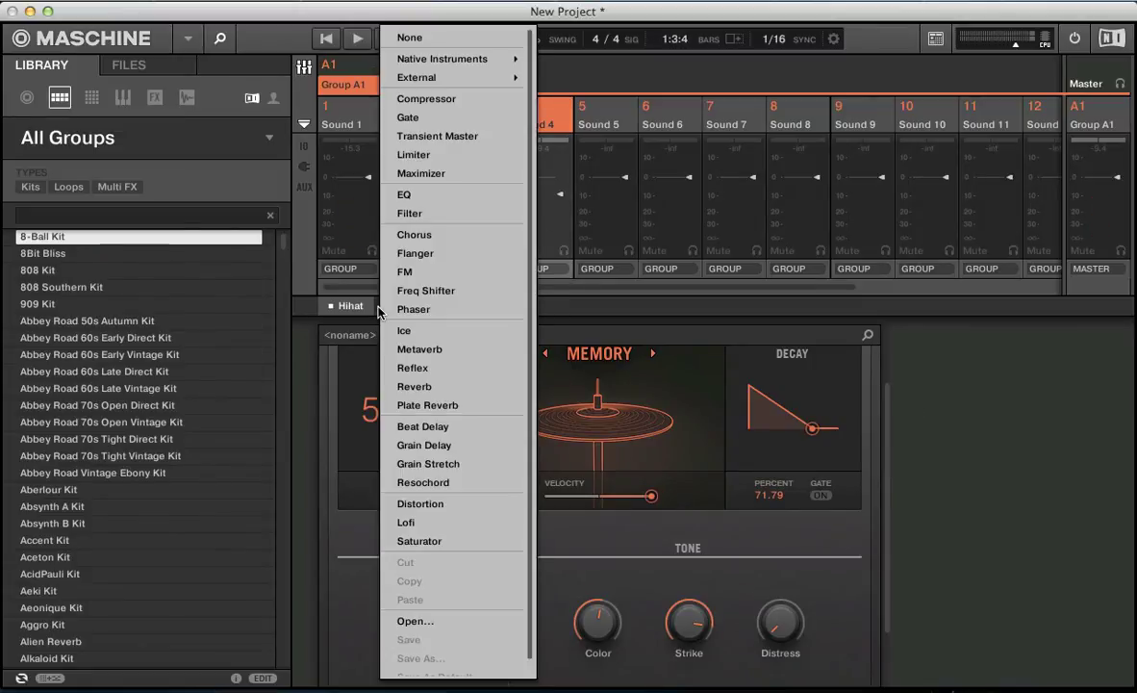
mouse_move(409, 58)
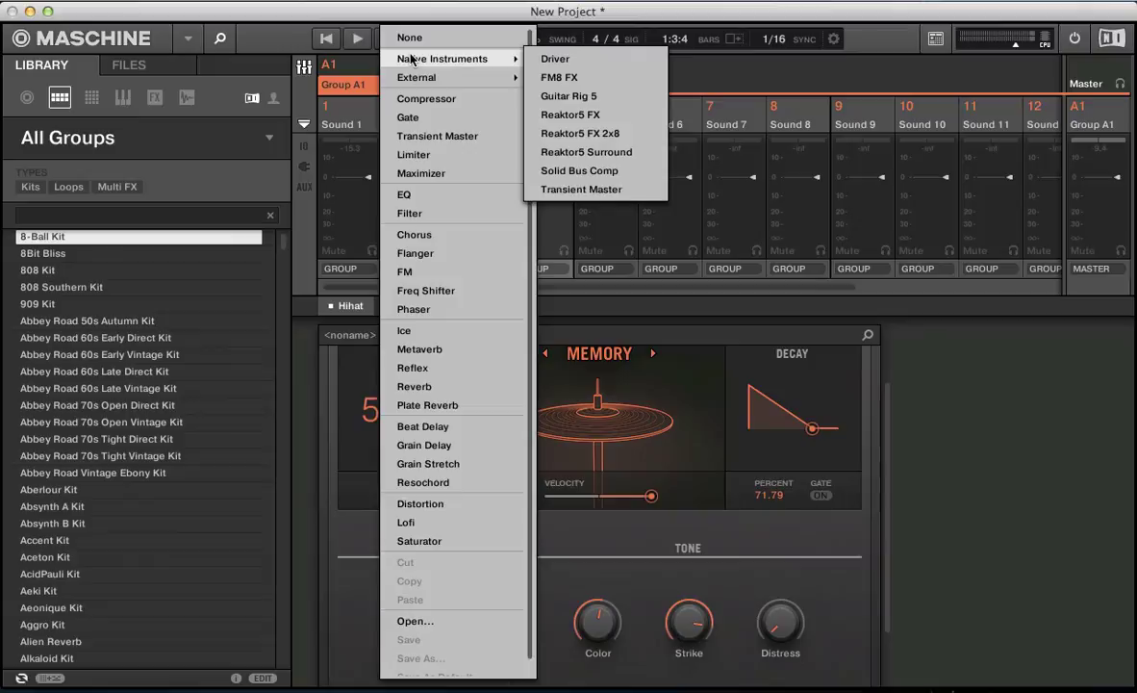
left_click(576, 189)
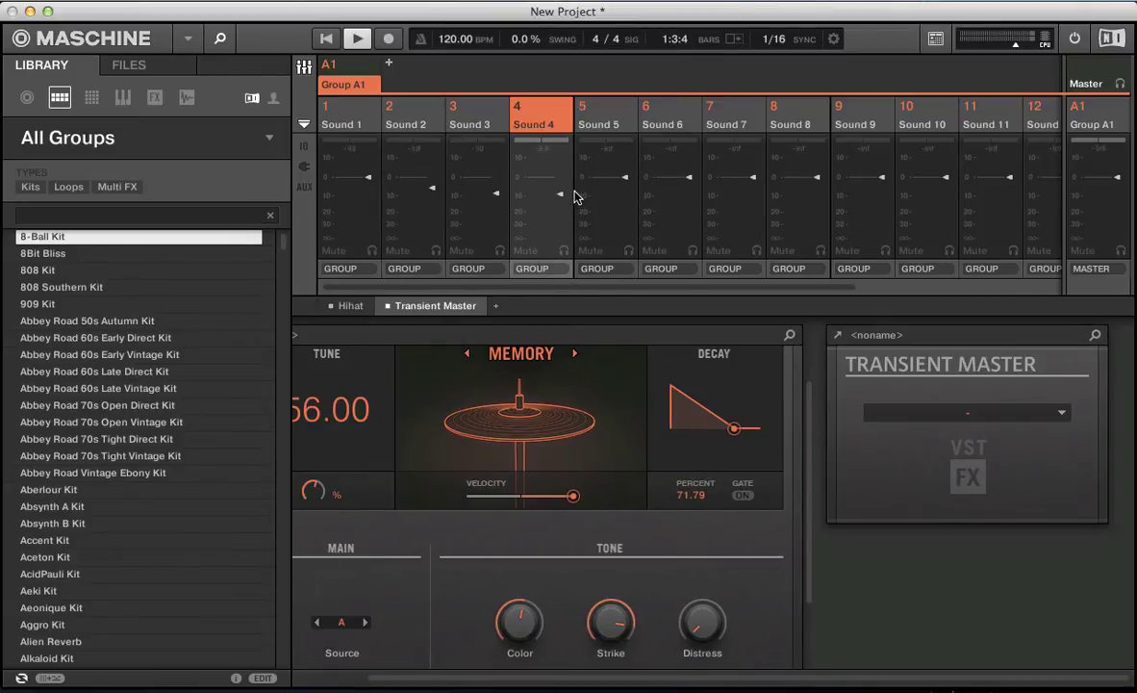
Step: Raise Transient Master's Attack to about 4% and close its window
left_click(839, 336)
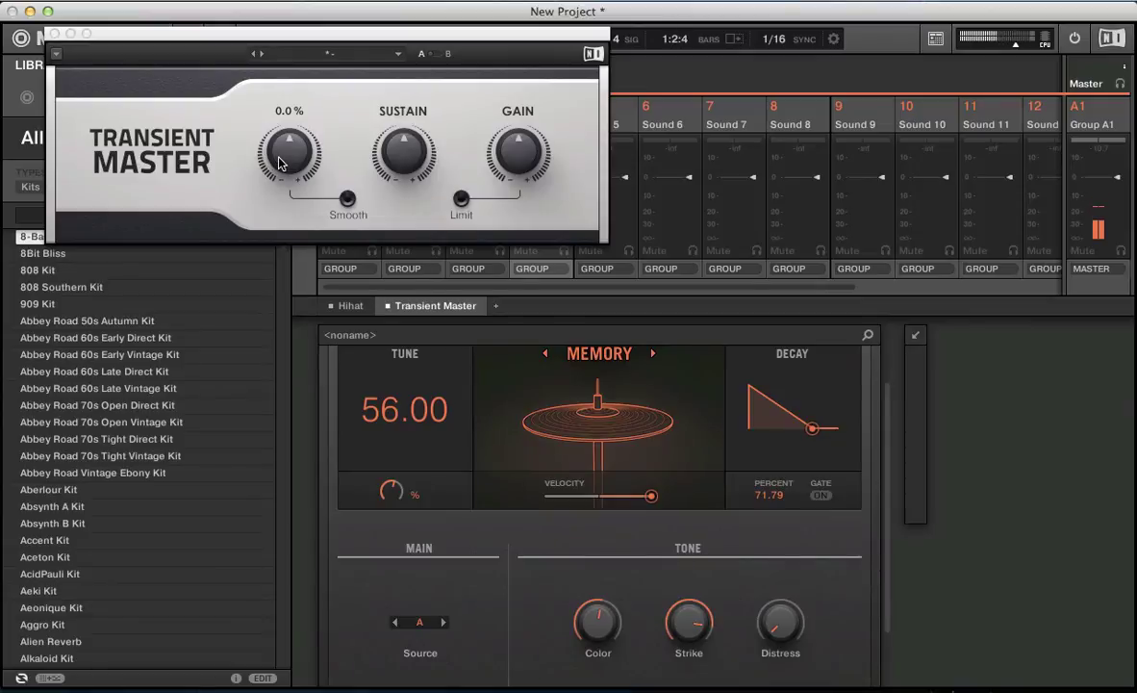
left_click(279, 164)
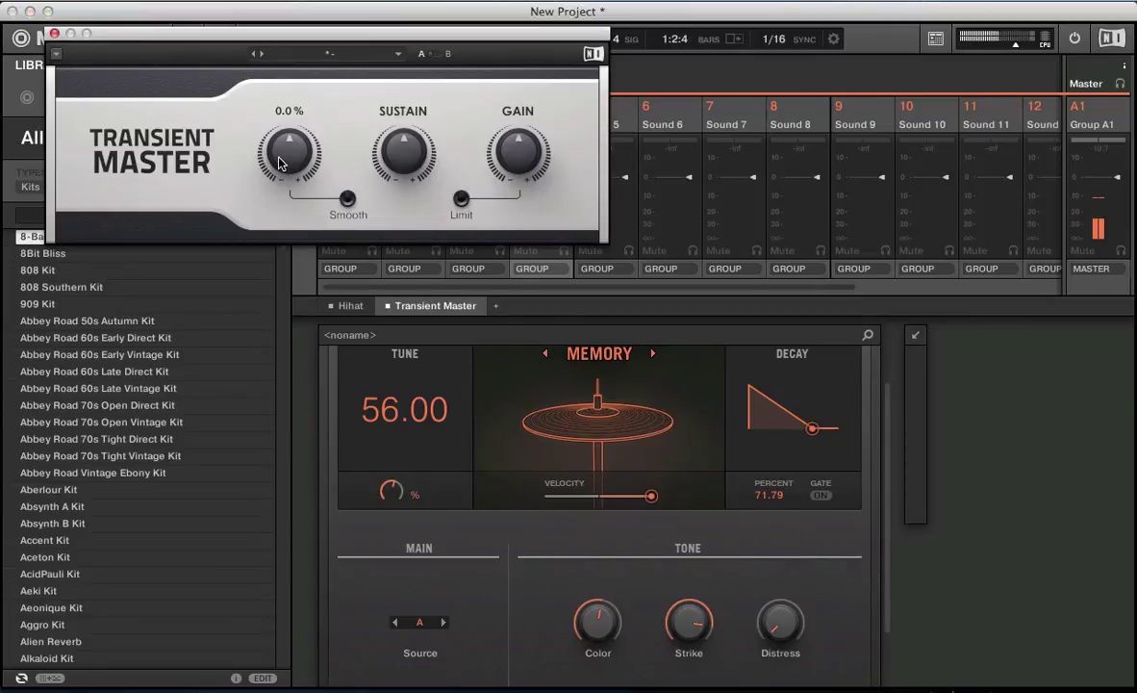
left_click_drag(279, 164, 274, 109)
left_click(54, 33)
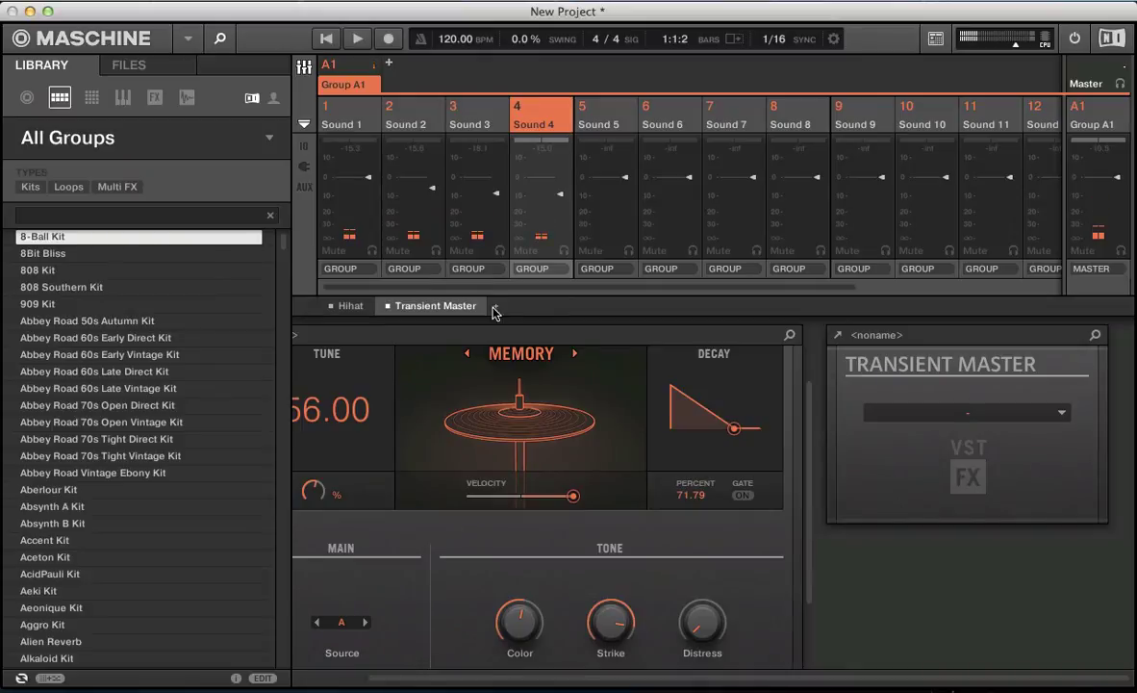
Step: Insert FabFilter Pro-Q after Transient Master on Sound 4
left_click(495, 305)
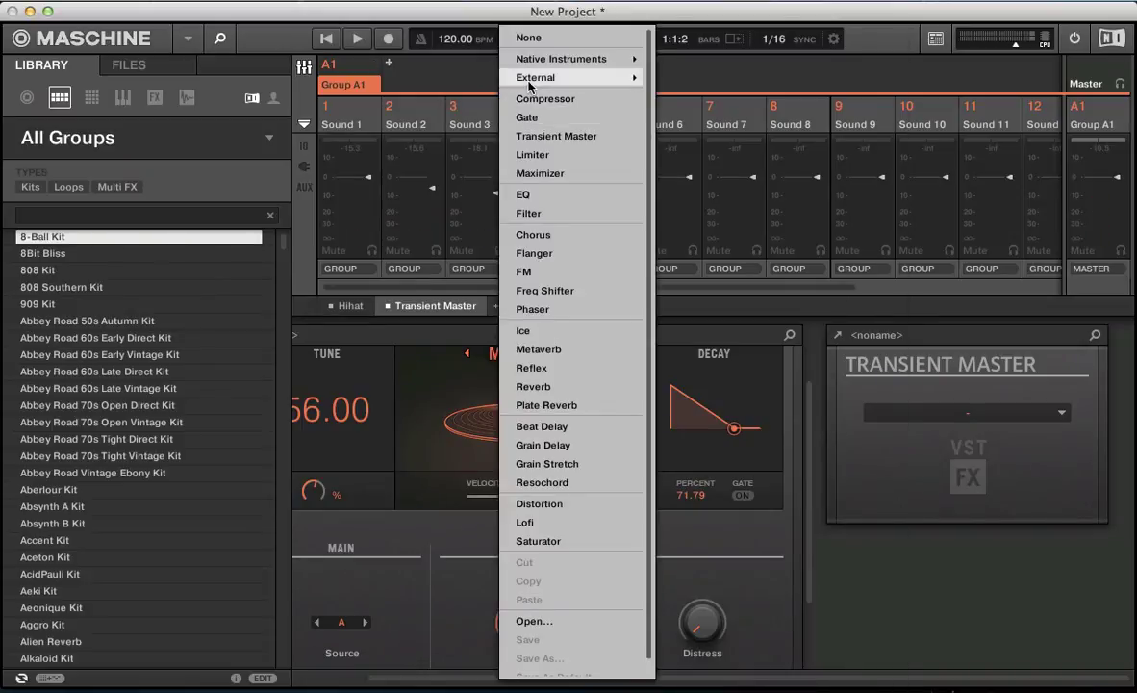
mouse_move(578, 77)
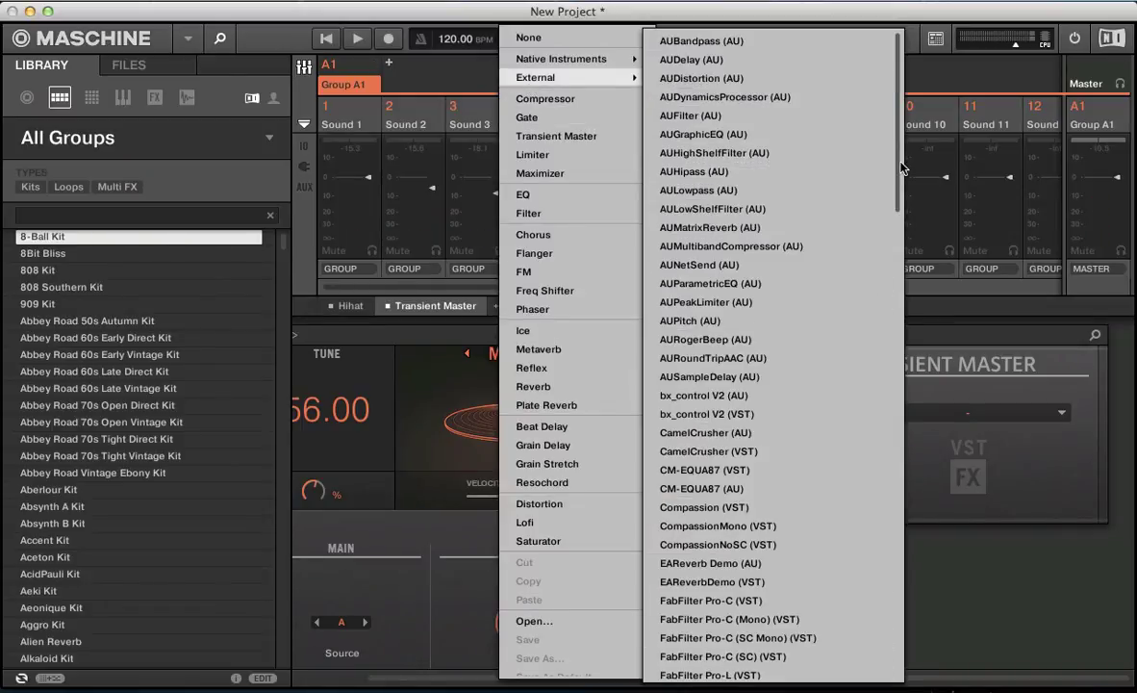
scroll(902, 171, "down", 1)
scroll(902, 172, "down", 5)
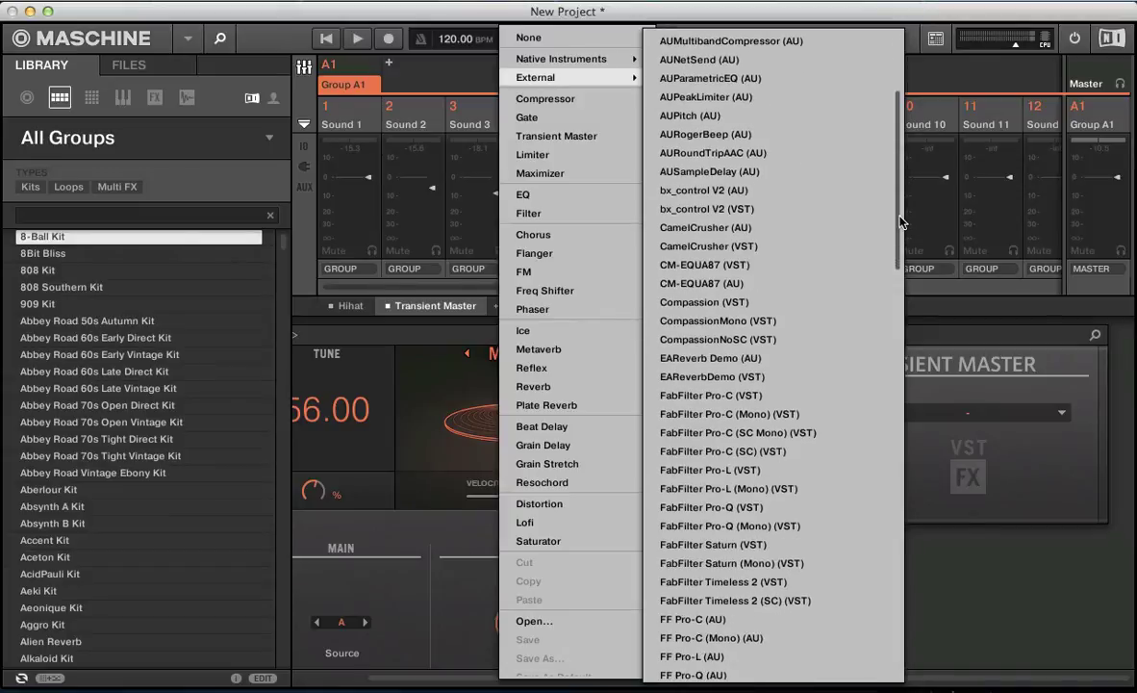
left_click(699, 507)
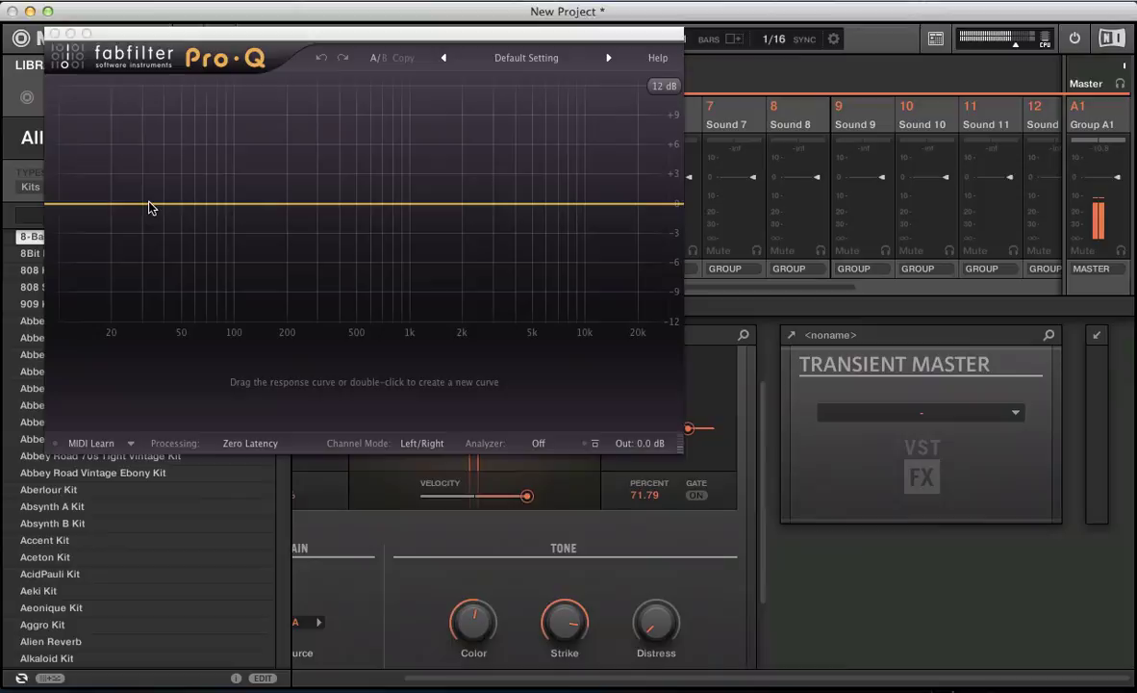
Step: Add a Low Cut band in Pro-Q at about 87 Hz and close the plugin
double_click(149, 204)
left_click(198, 382)
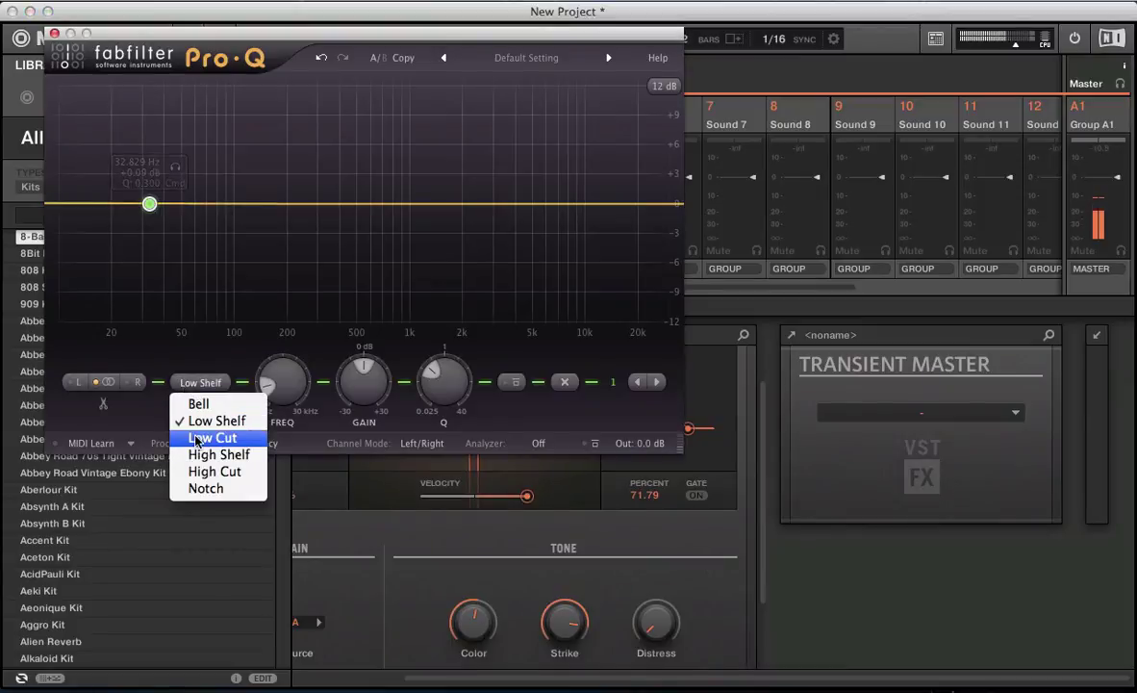
left_click(198, 438)
left_click_drag(148, 300, 187, 306)
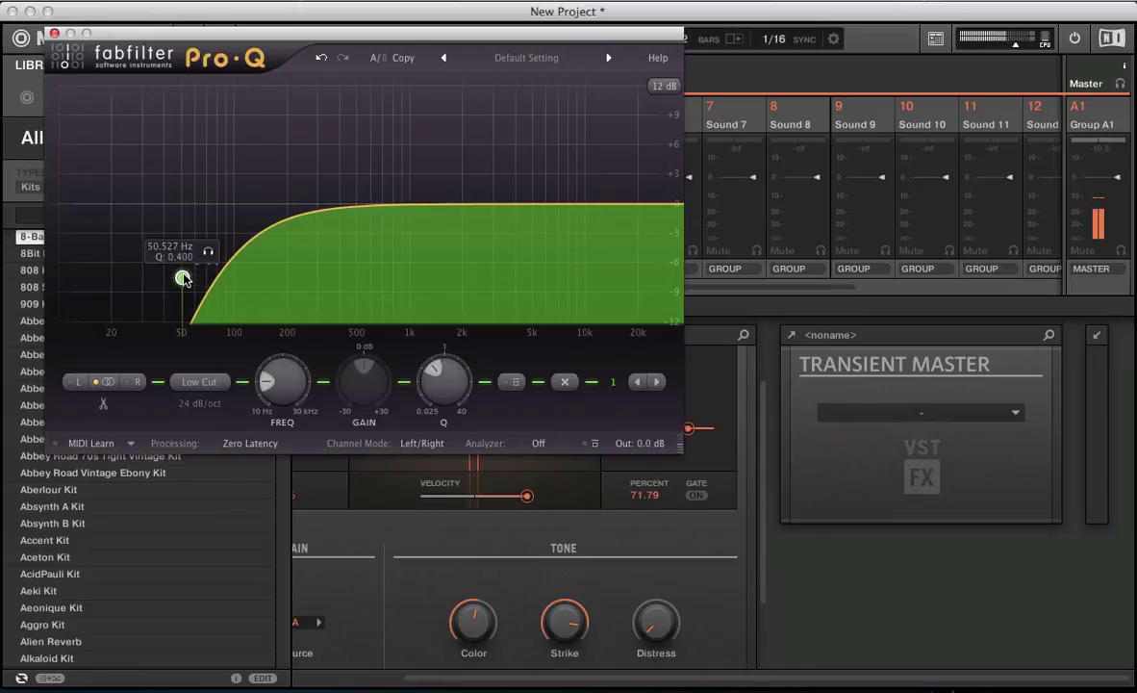
left_click_drag(183, 279, 194, 273)
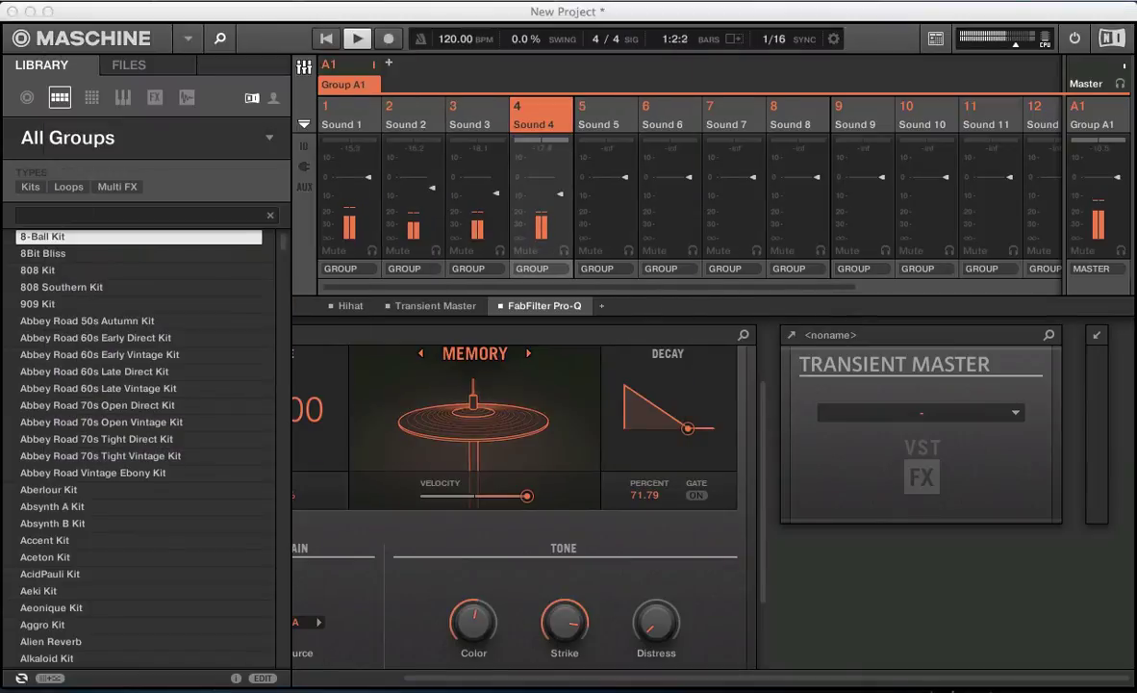
left_click(834, 479)
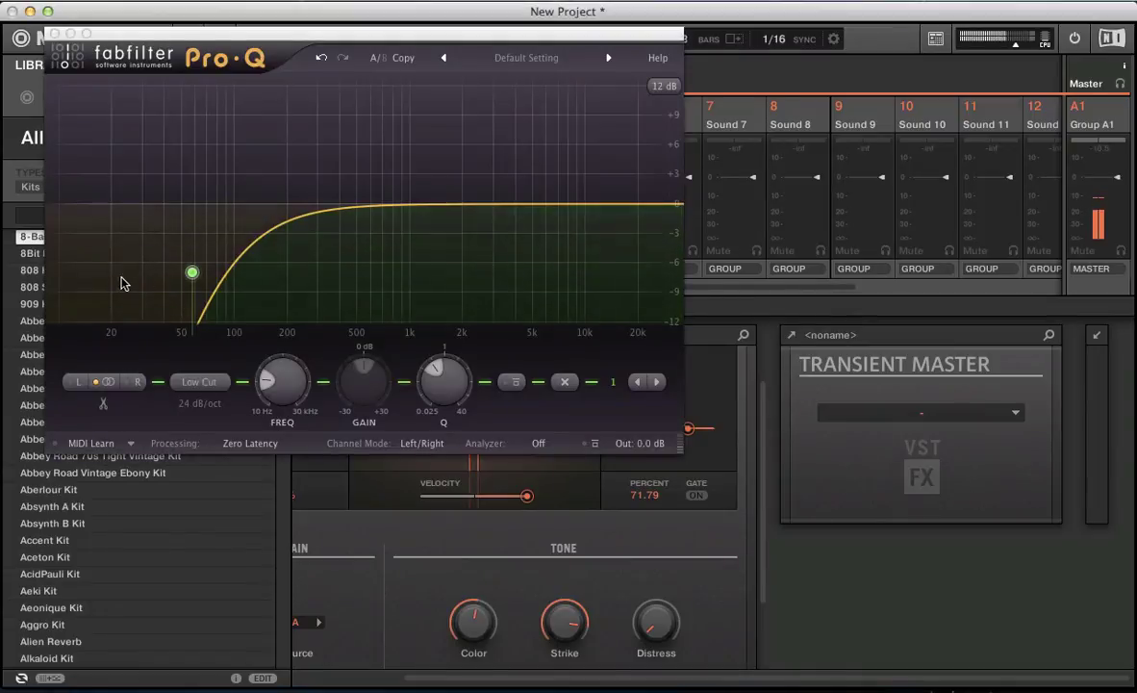
left_click_drag(192, 278, 241, 267)
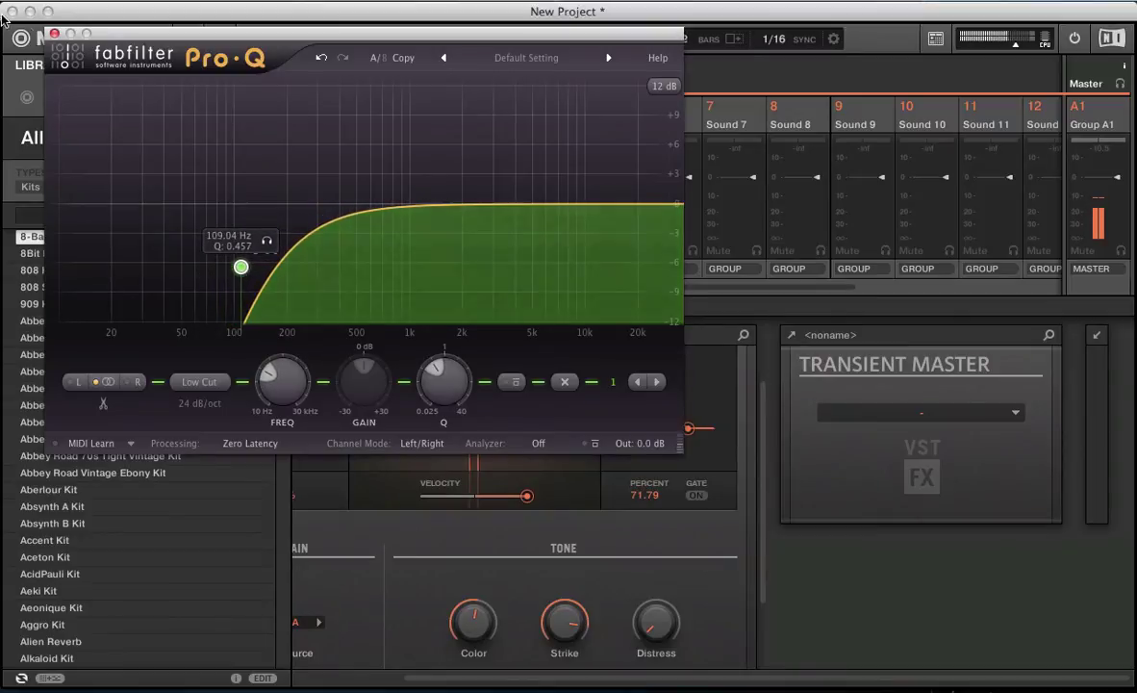
left_click(53, 36)
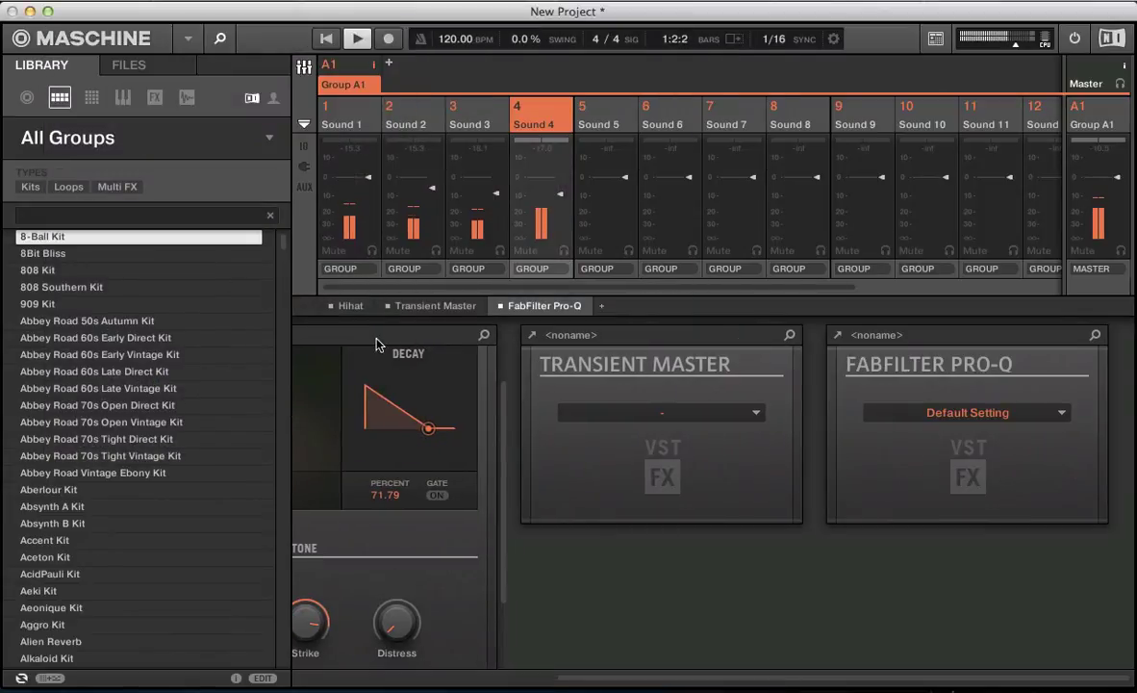
Step: Select Sound 5 and load a Drumsynth Hihat onto it
left_click(583, 110)
key("super+m")
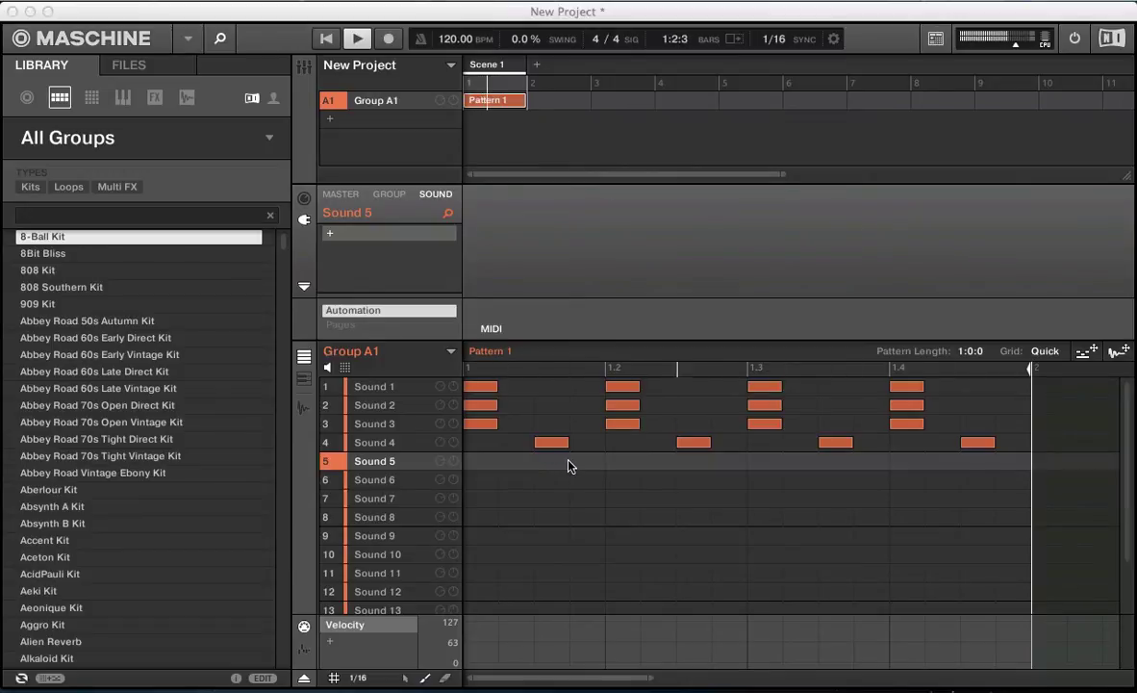
left_click(330, 233)
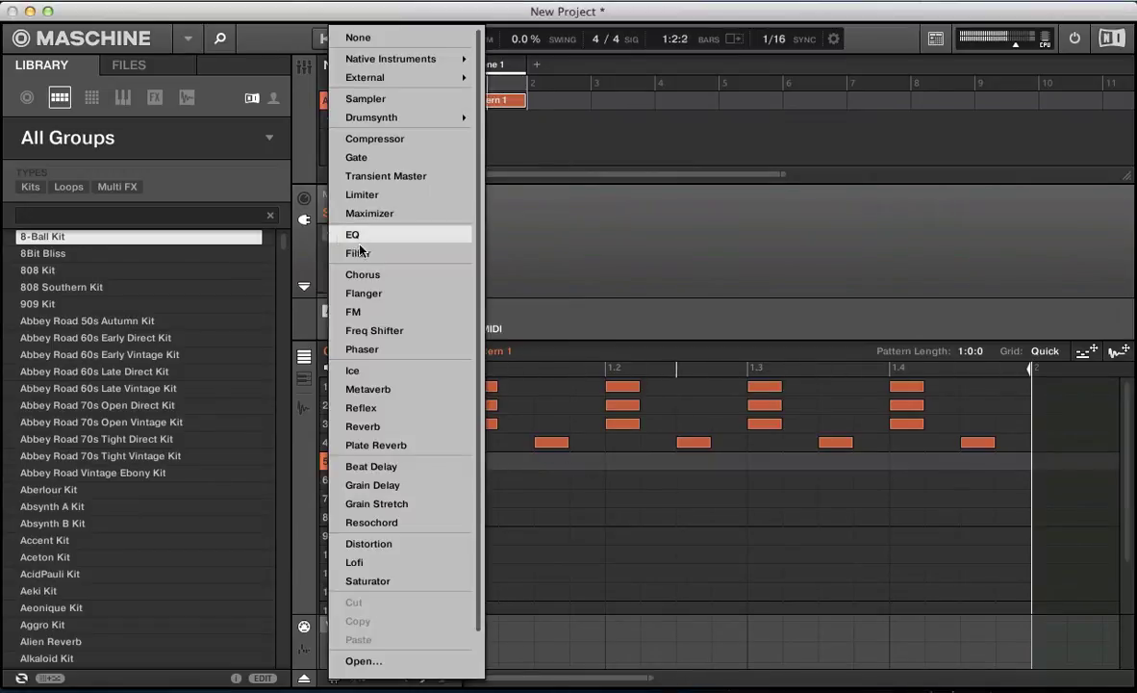
mouse_move(358, 117)
left_click(535, 152)
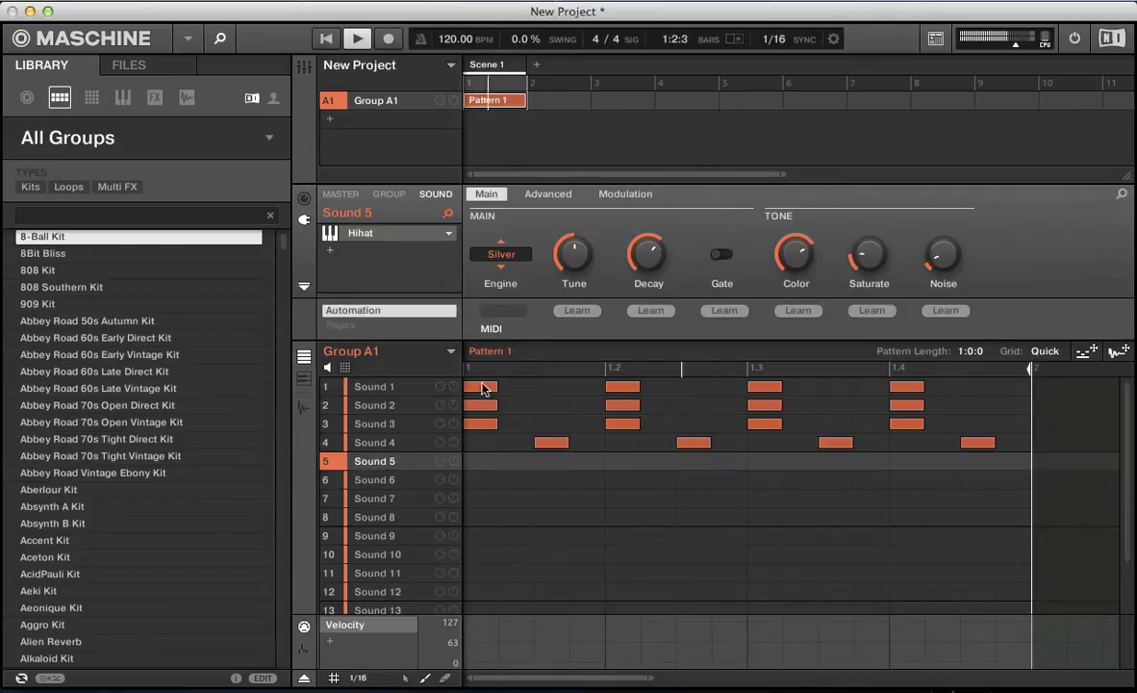
Step: Place four hi-hat hits in Sound 5's row and return to the mixer
left_click(589, 463)
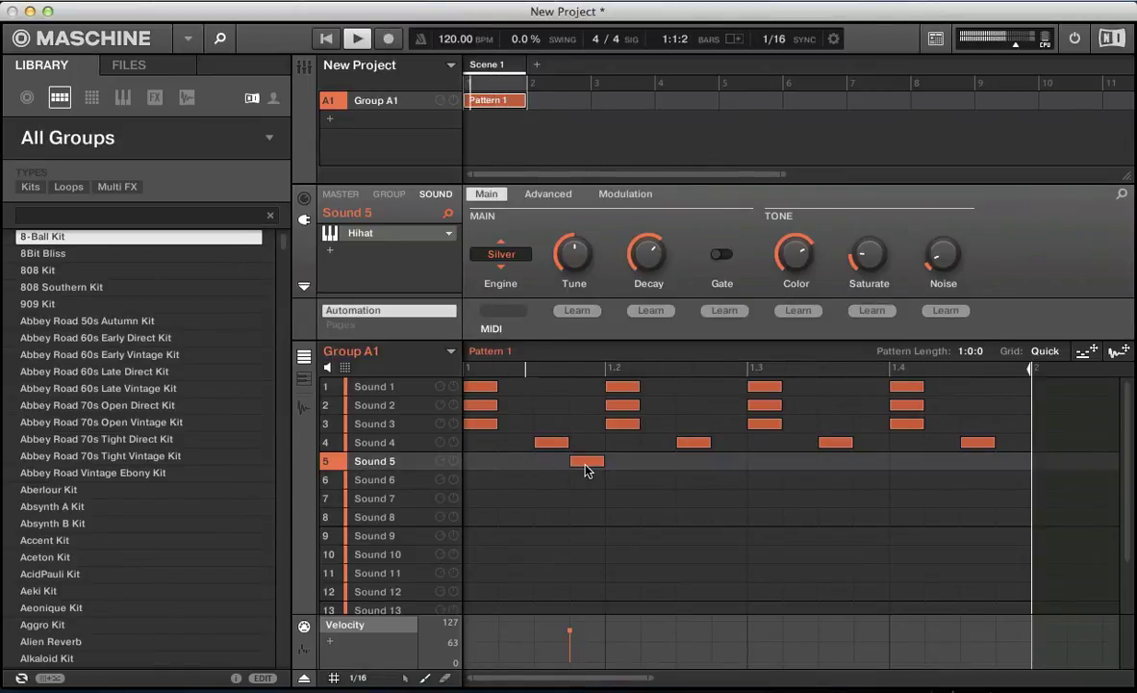
left_click(663, 463)
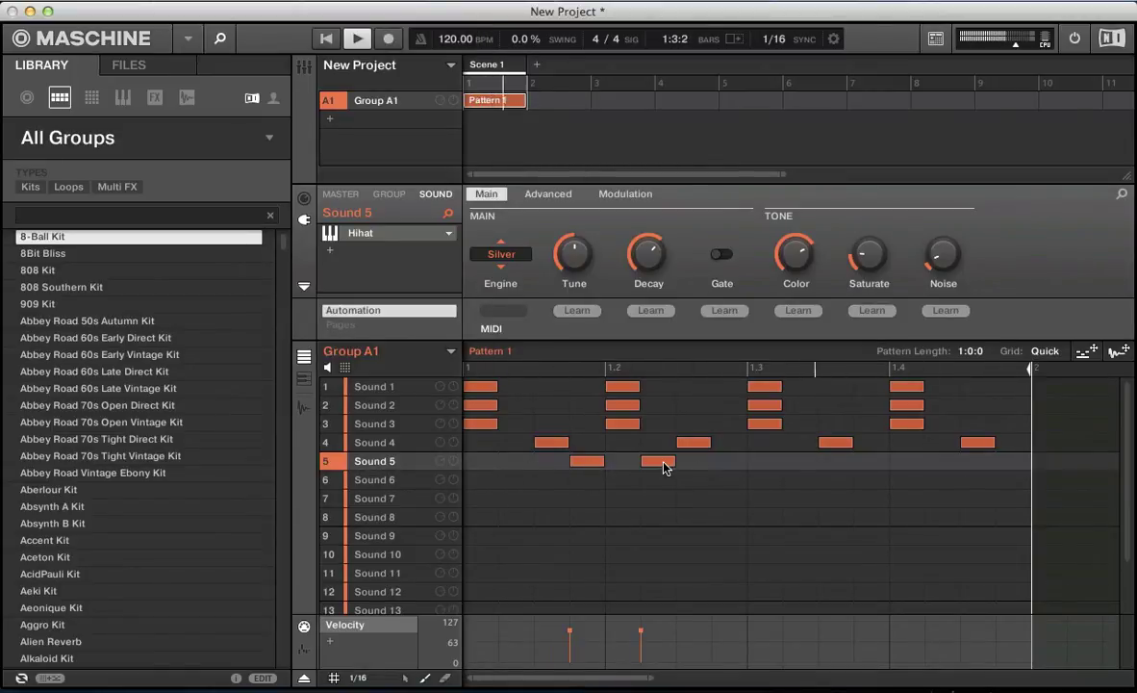
left_click(871, 464)
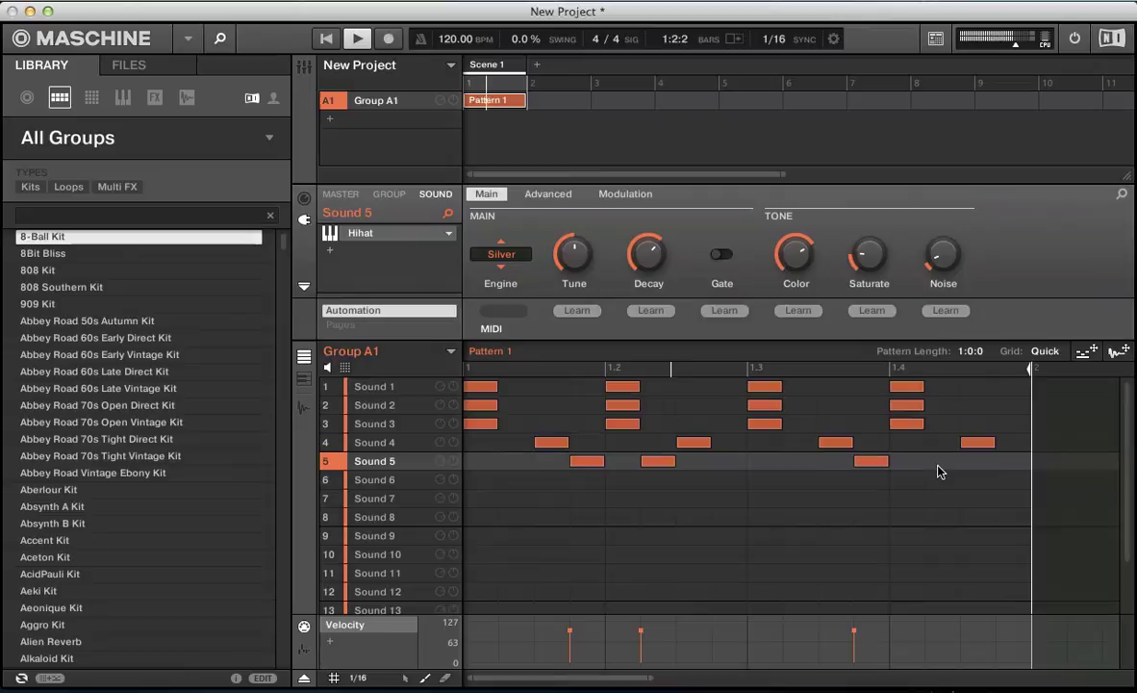
left_click(940, 464)
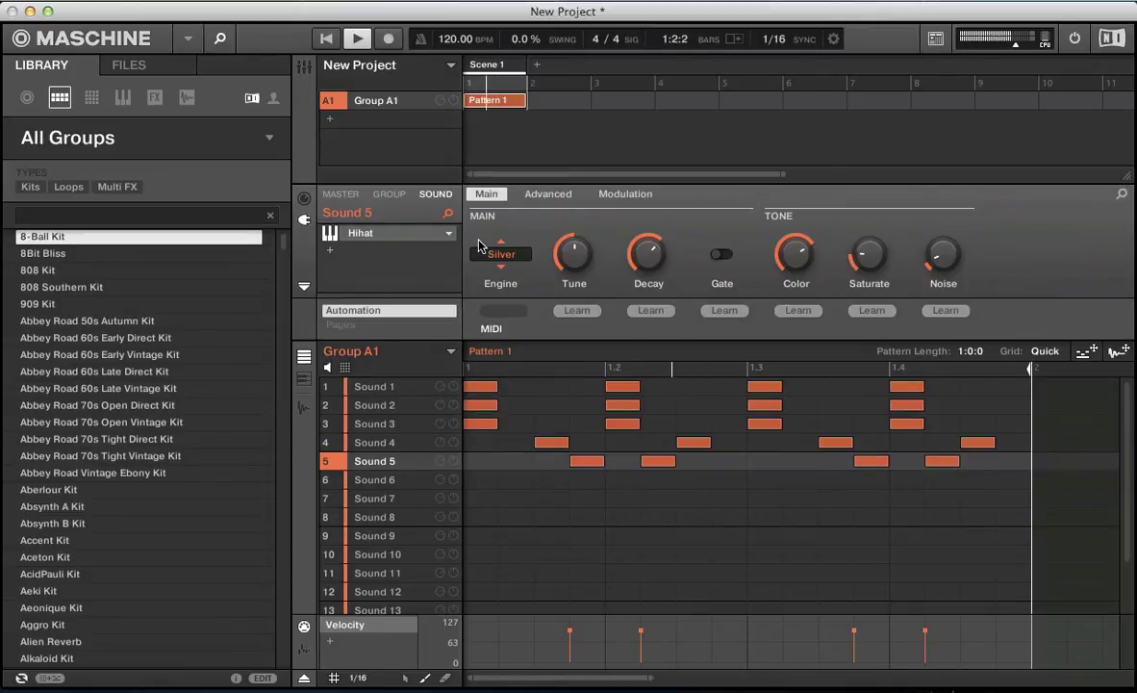
key("super+m")
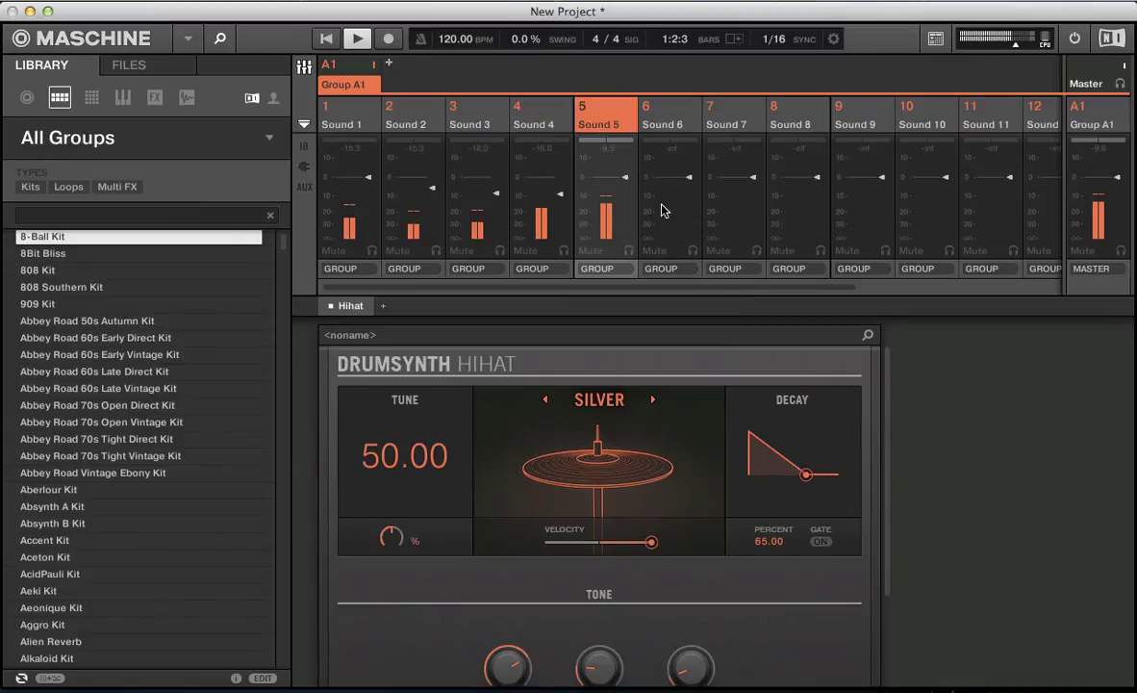
Step: Lower Sound 5's volume, tune the hihat to 59 and shorten Decay to about 57
left_click_drag(625, 177, 624, 198)
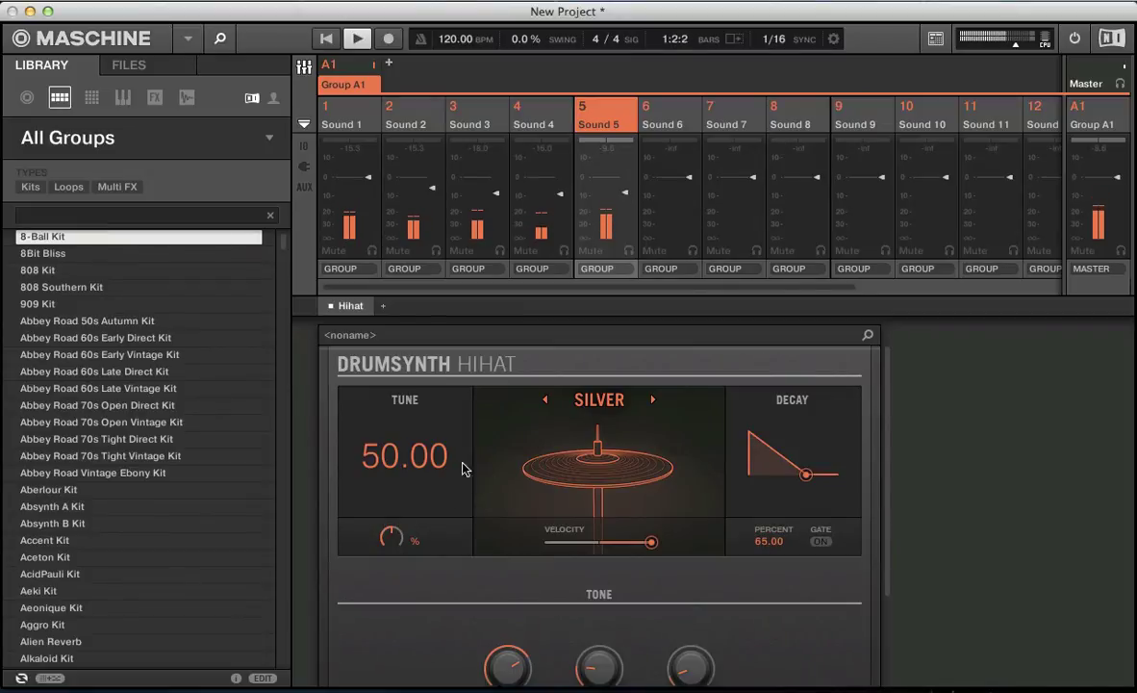
scroll(380, 551, "up", 7)
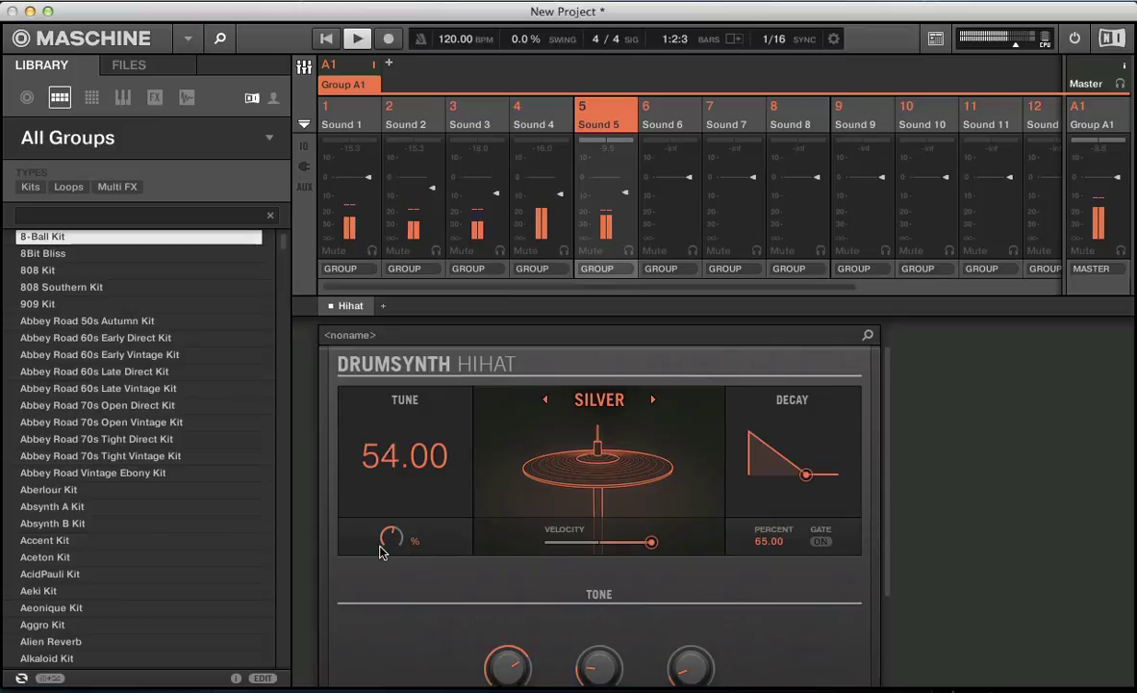
scroll(381, 550, "up", 2)
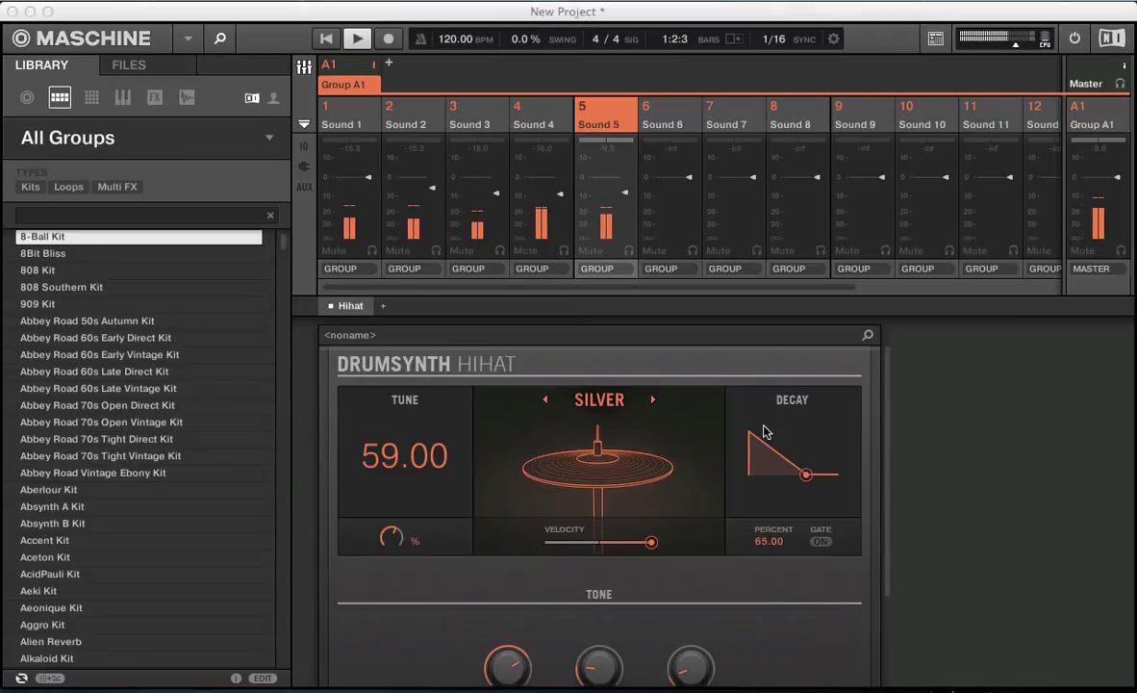
mouse_move(806, 474)
left_mouse_down()
mouse_move(782, 485)
mouse_move(801, 491)
left_mouse_up()
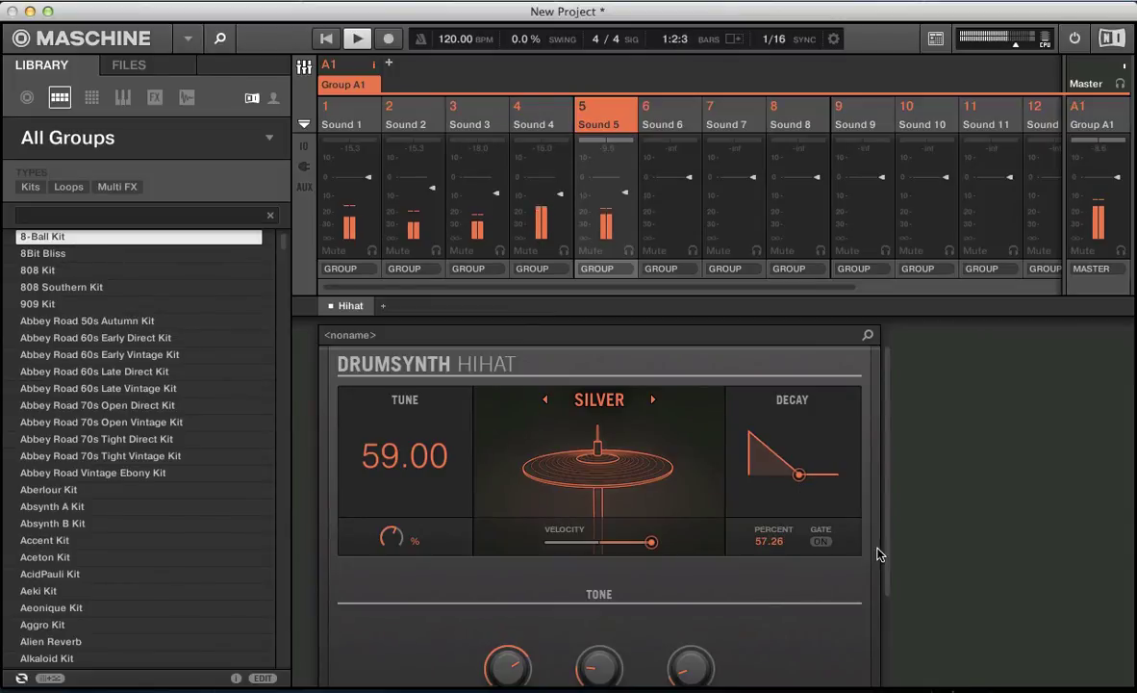
Step: Set the hihat's Saturate knob to about 51%
left_click_drag(887, 551, 888, 612)
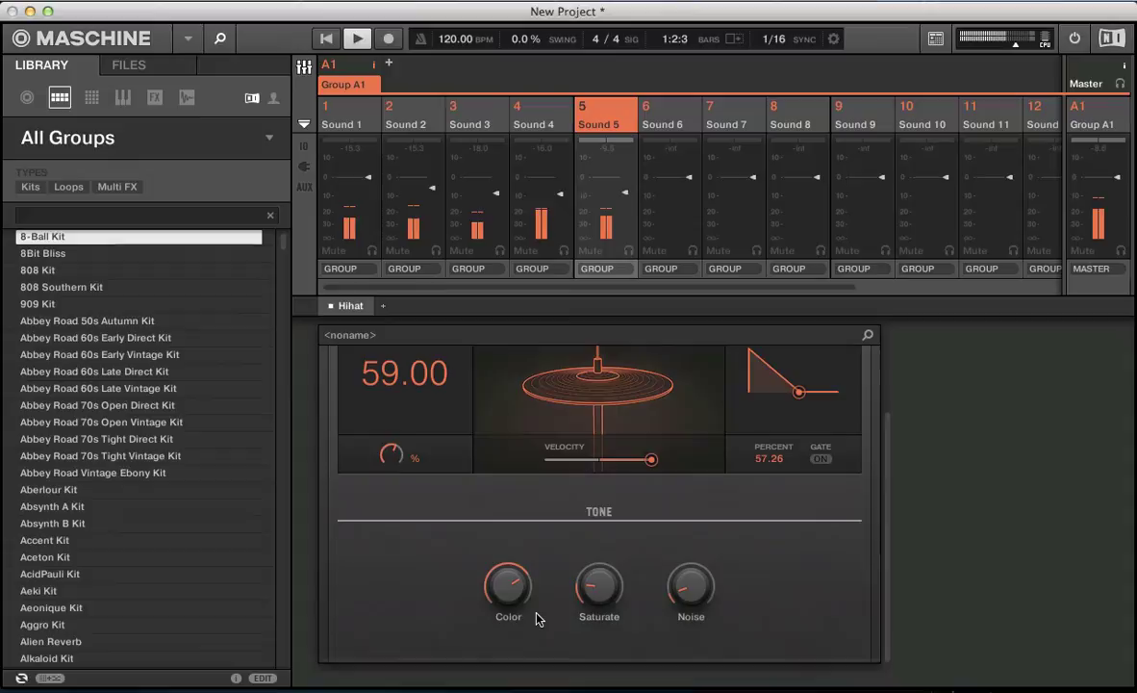
left_click_drag(601, 597, 601, 539)
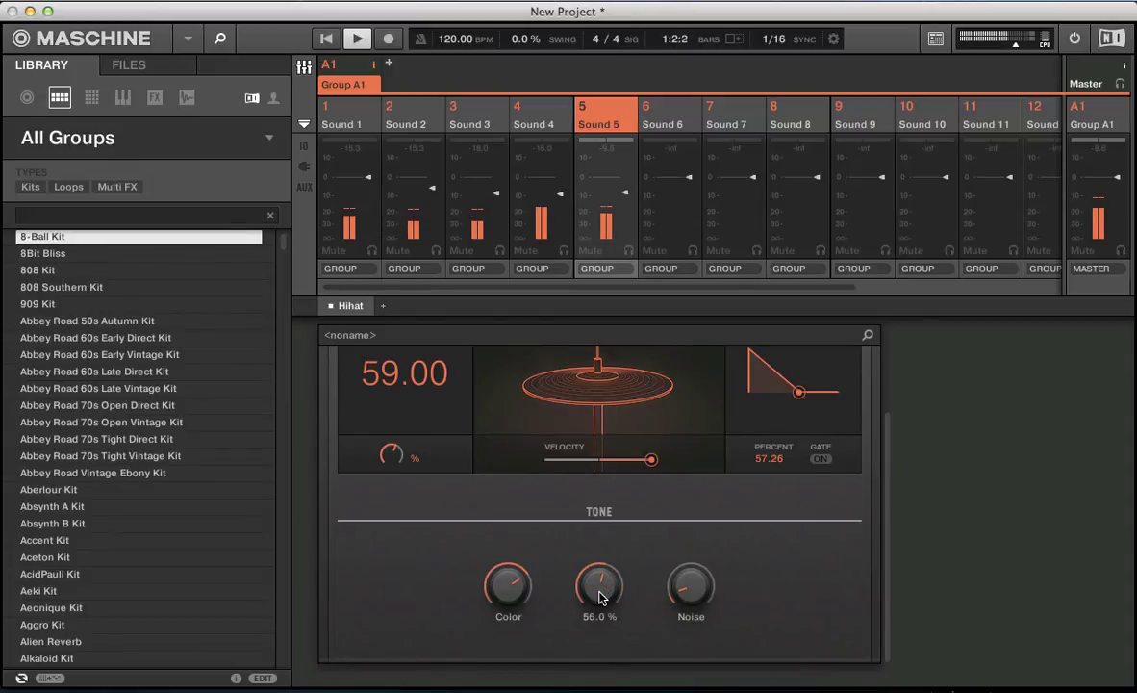
mouse_move(600, 597)
left_mouse_down()
mouse_move(600, 626)
mouse_move(601, 604)
left_mouse_up()
Step: Set the Group-level Groove Swing Amount for Group A1 to 19%, then return to the mixer
key("super+m")
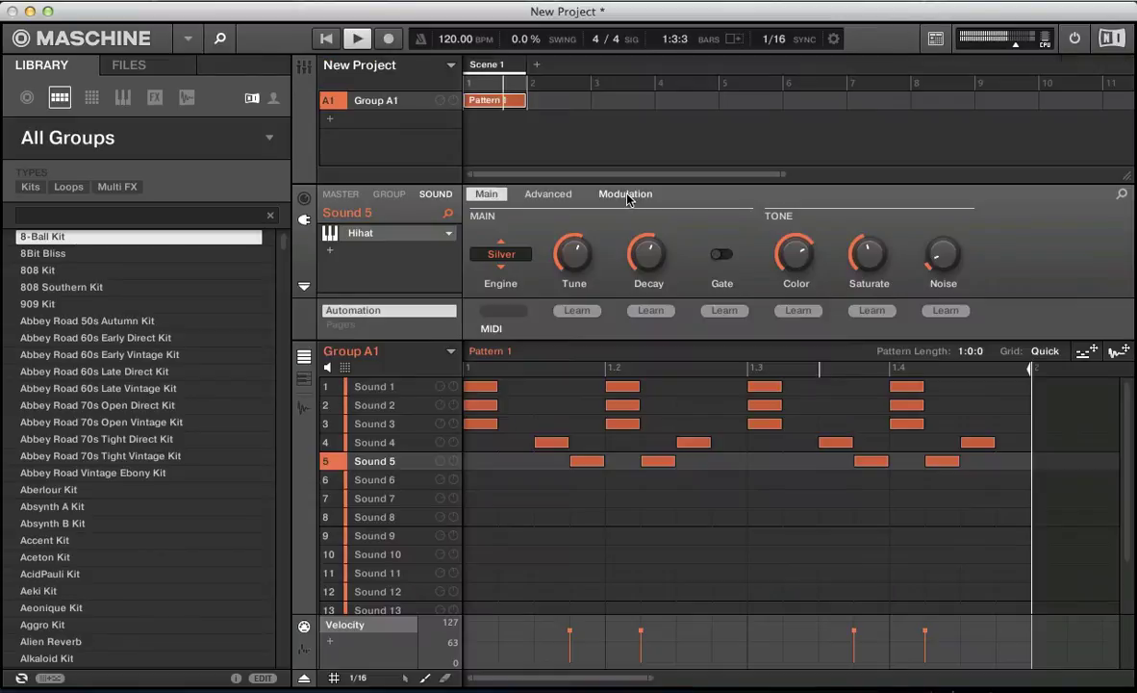
left_click(305, 199)
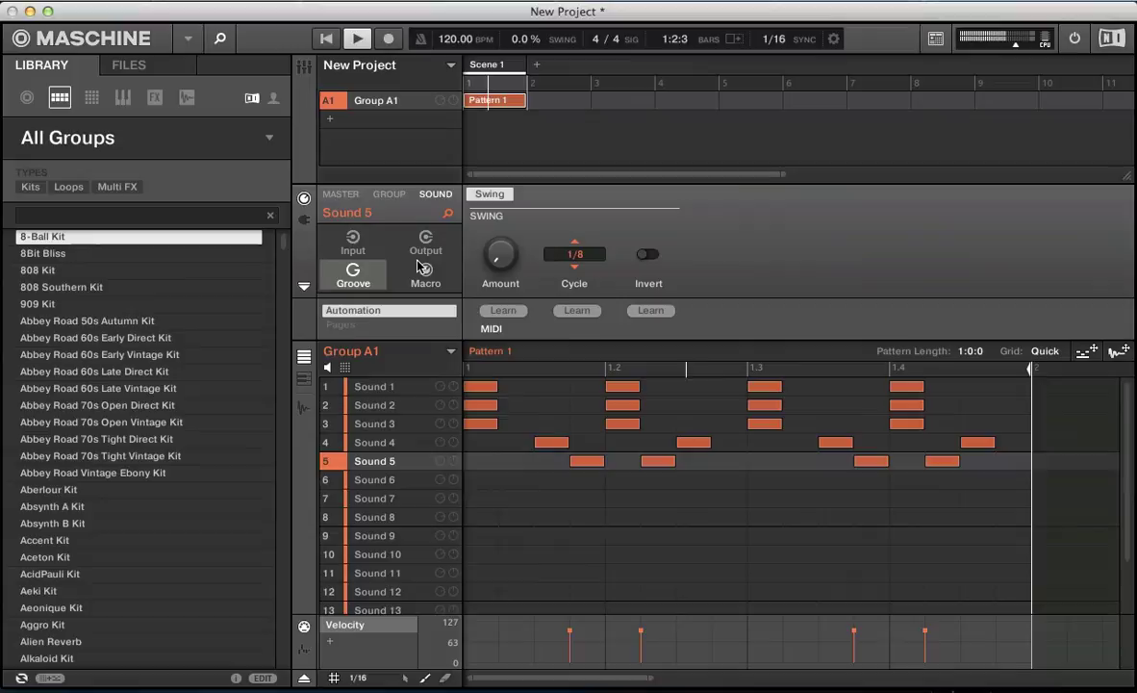
left_click(388, 193)
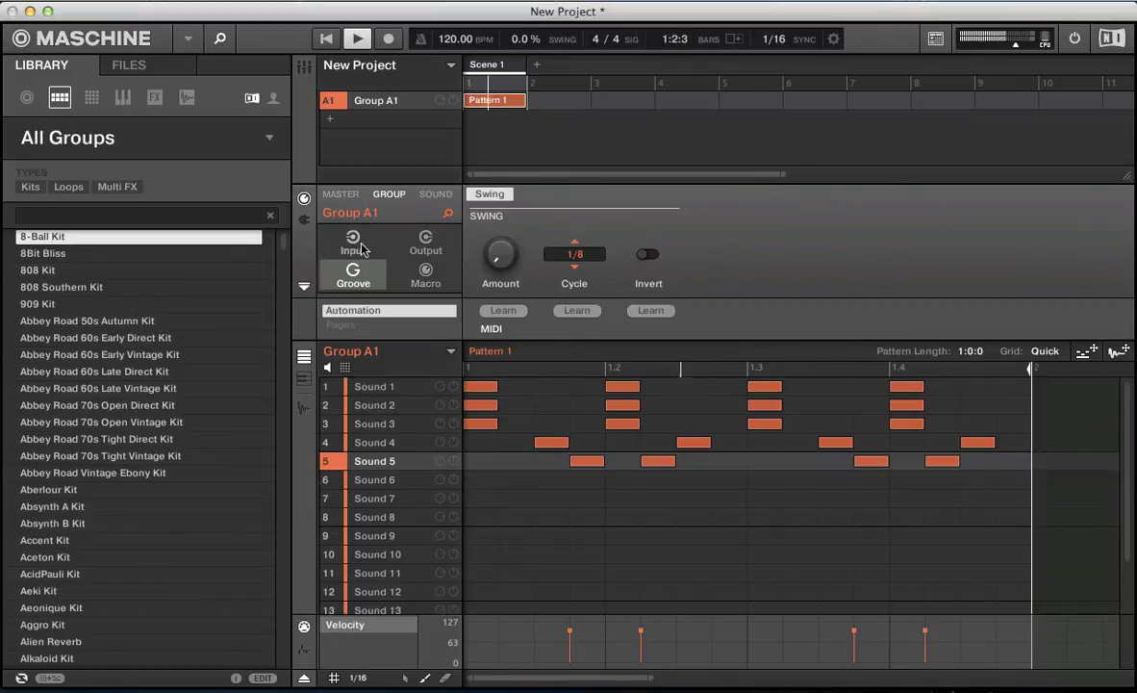
left_click_drag(499, 265, 500, 258)
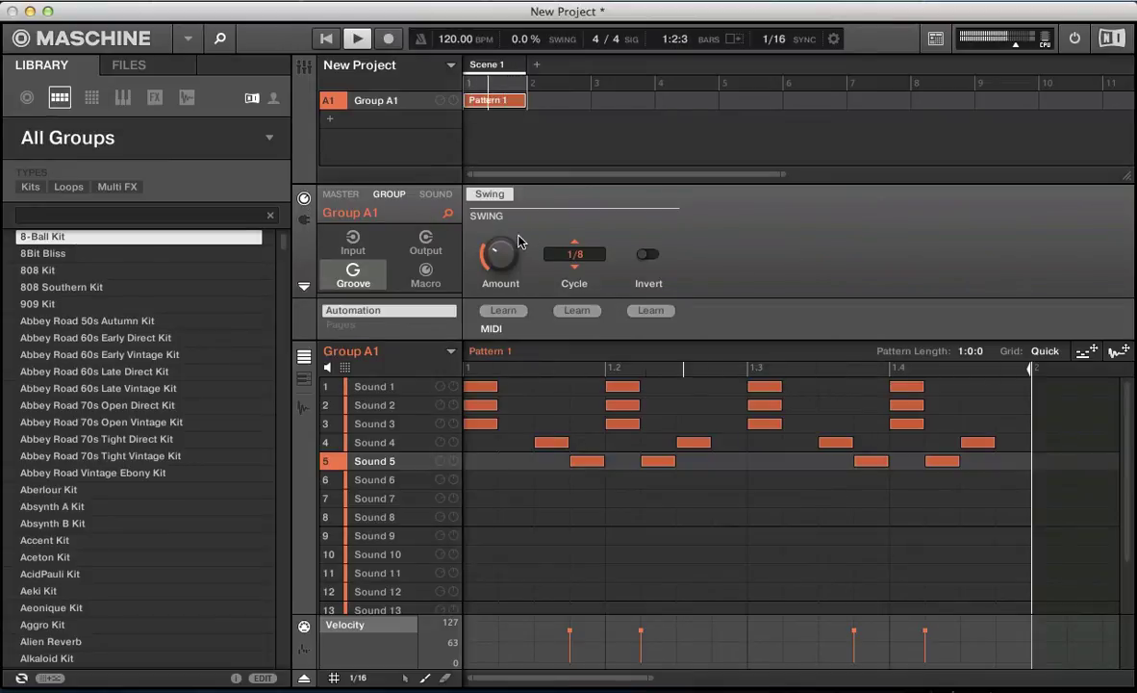
key("super+m")
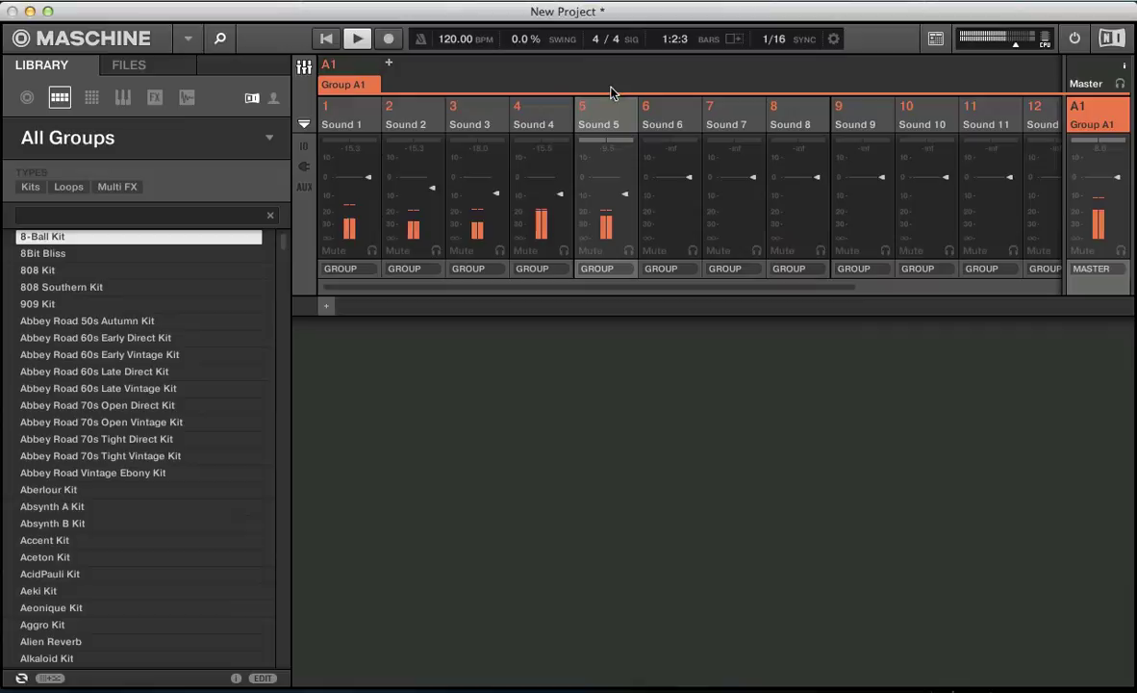
Step: Stop playback with Sound 5 selected and go back to the pattern editor
left_click(602, 114)
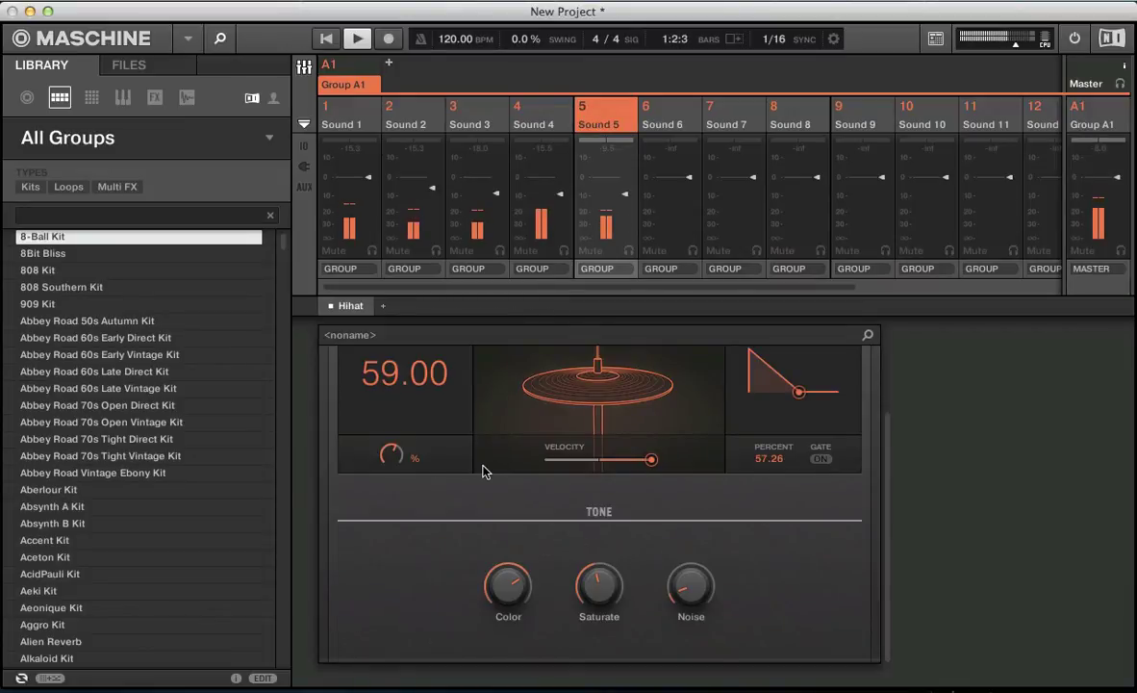
key("space")
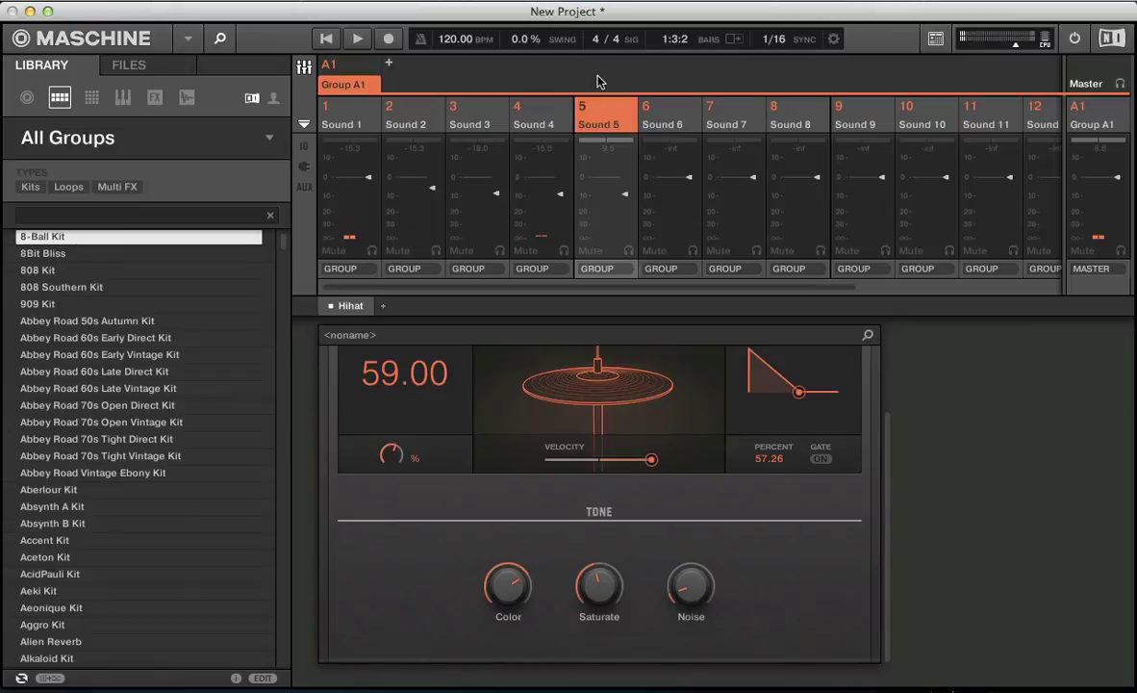
left_click(558, 112)
left_click(585, 114)
key("super+m")
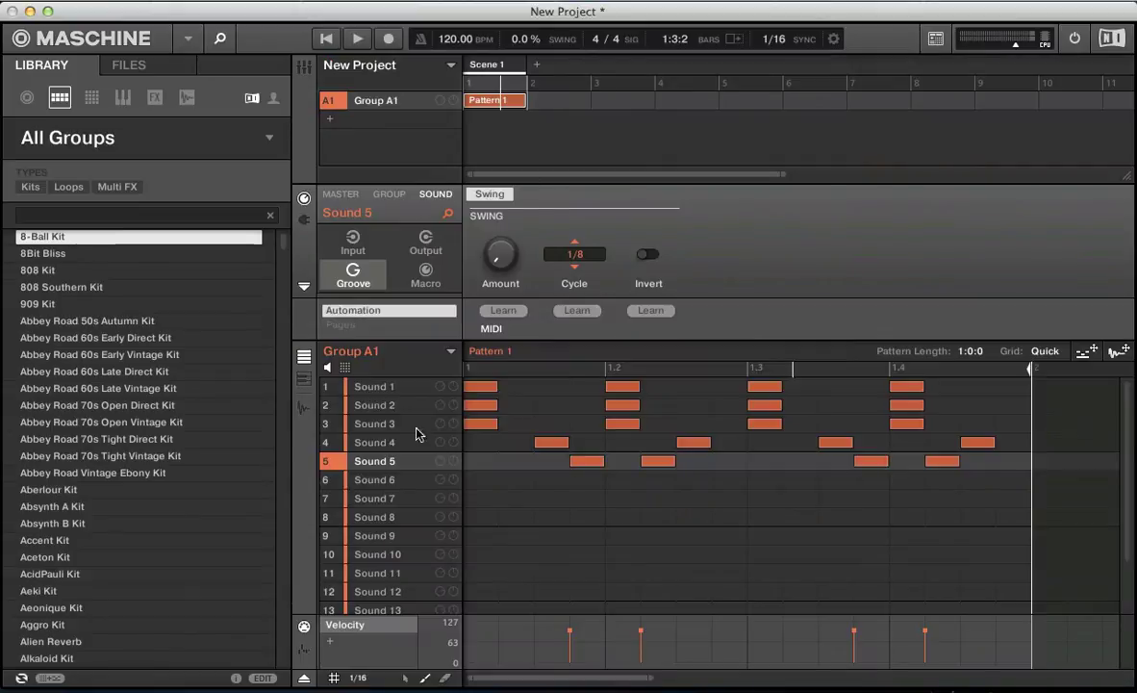
Step: Change Sound 4's Choke setting from None to group 1 in the pad view
left_click(366, 444)
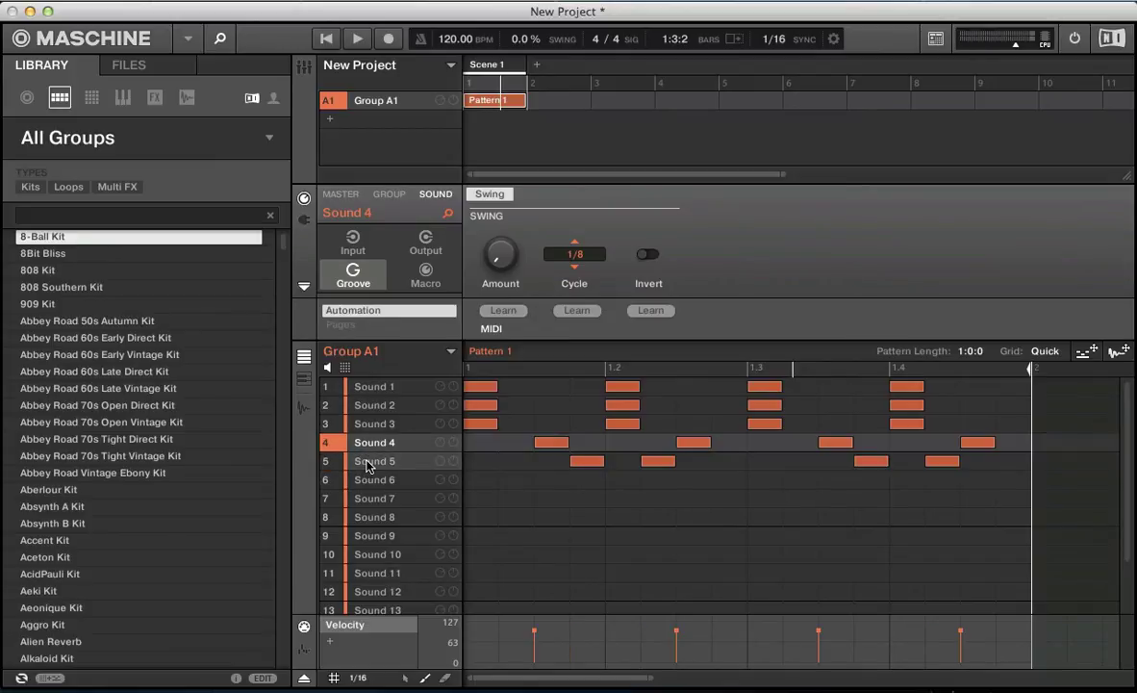
left_click(368, 464)
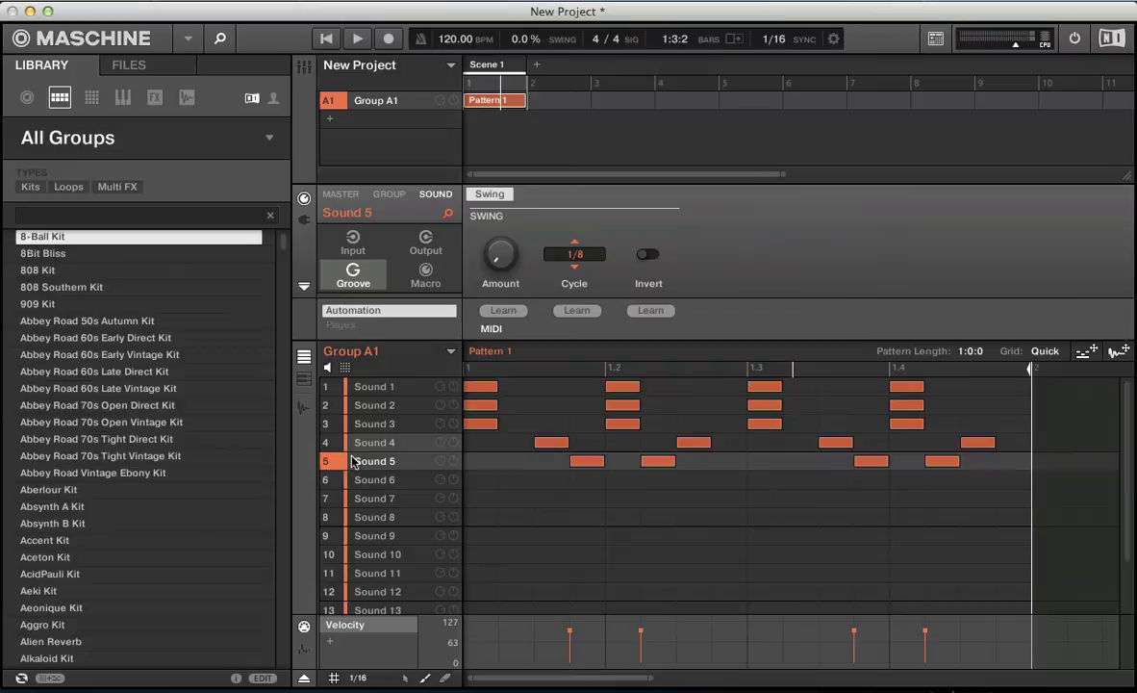
left_click(366, 444)
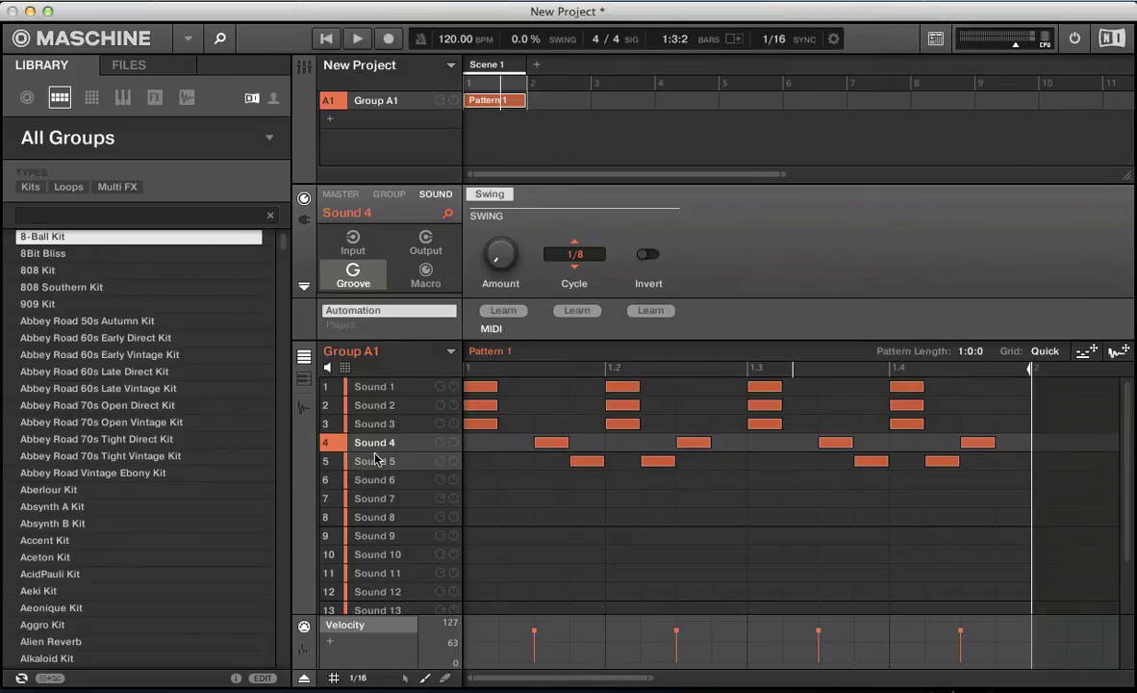
left_click(345, 369)
left_click(386, 503)
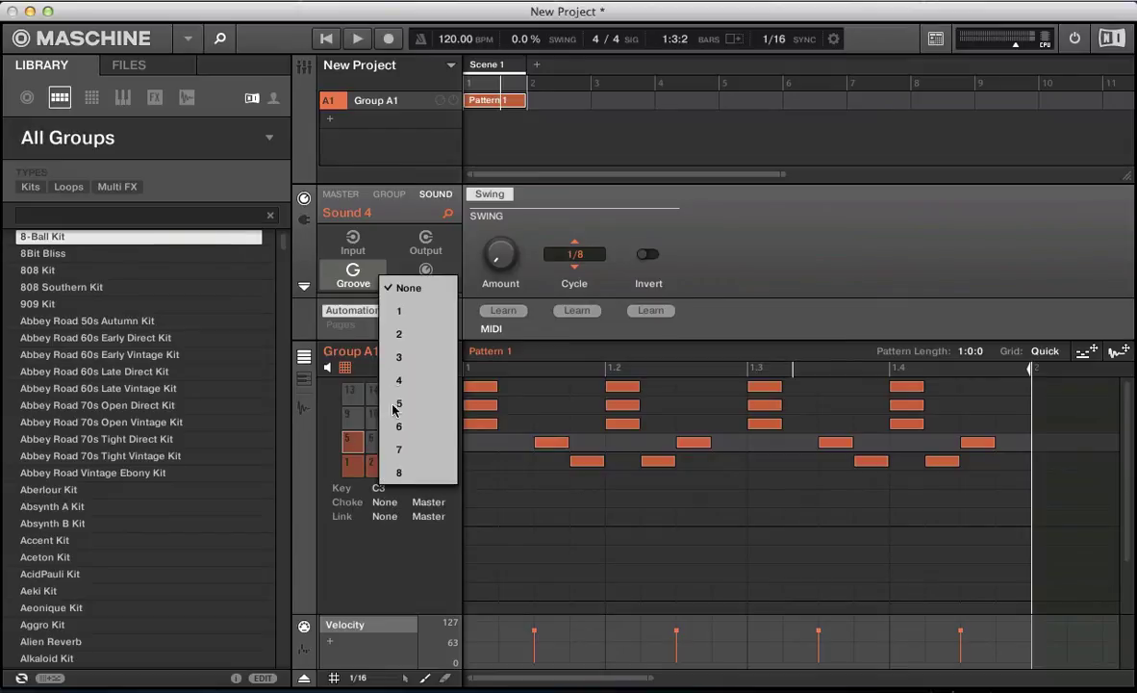
left_click(398, 311)
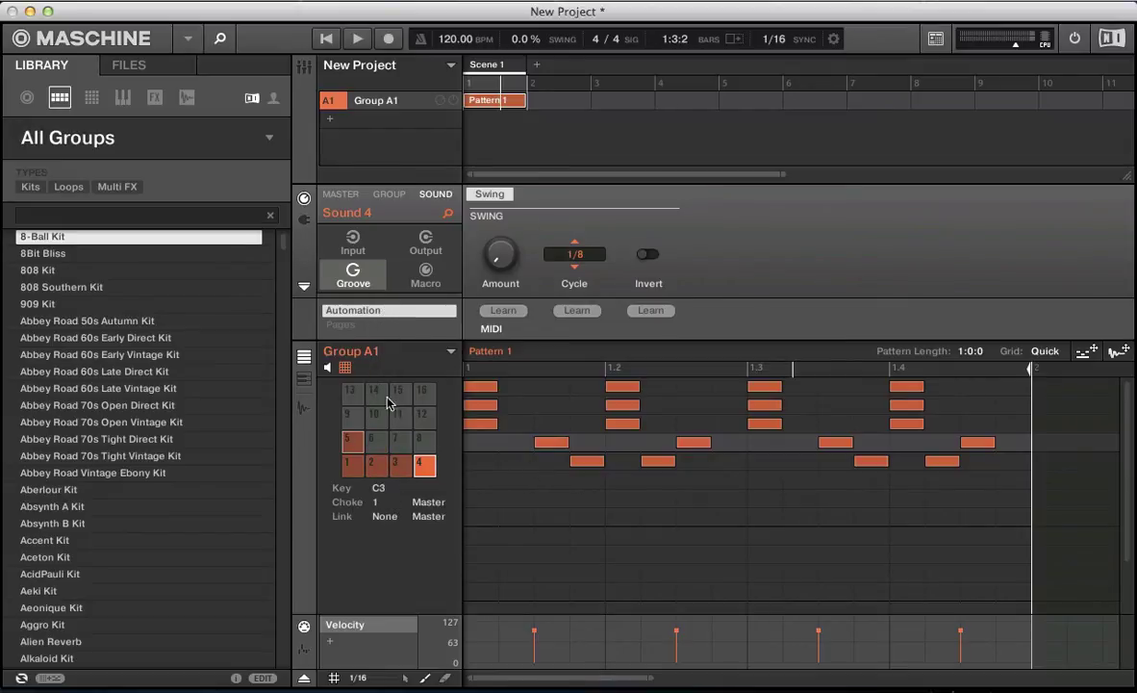
left_click(345, 369)
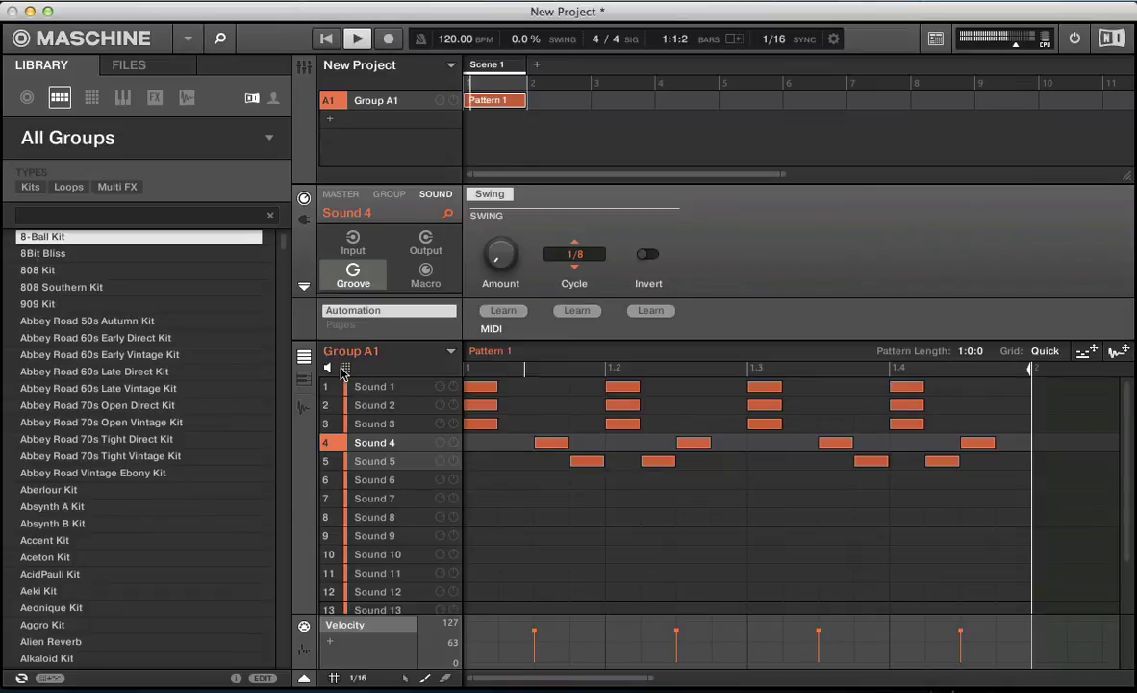
Step: Play the pattern to hear the choked hi-hats, then stop and show the mixer
left_click(383, 461)
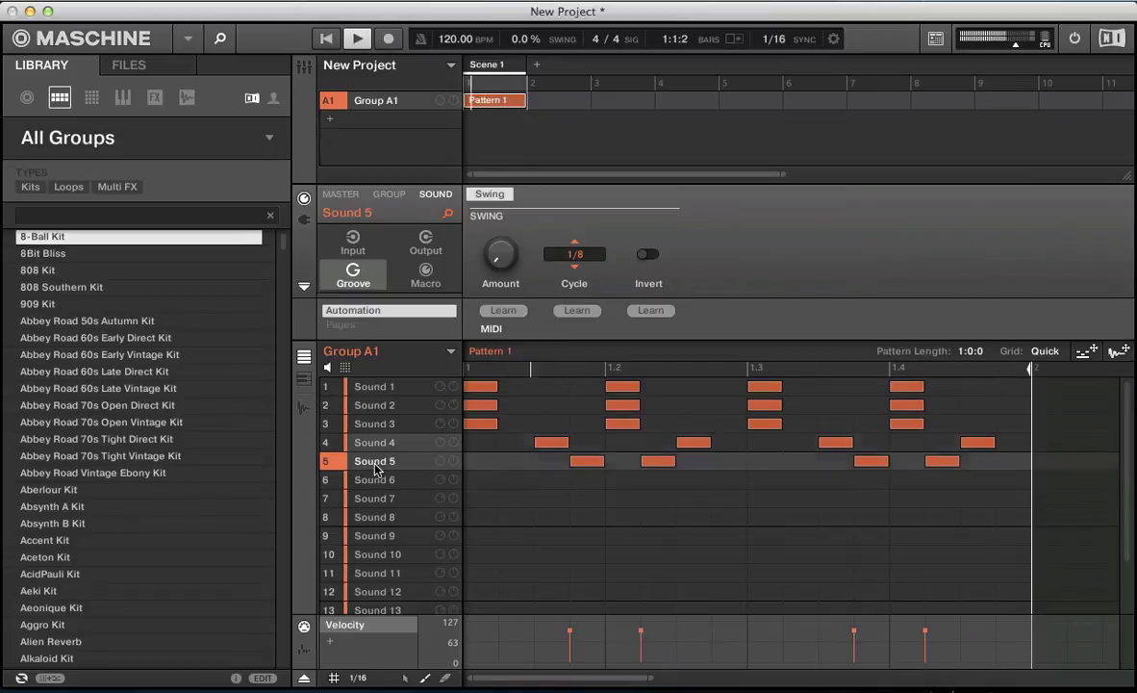
left_click(392, 444)
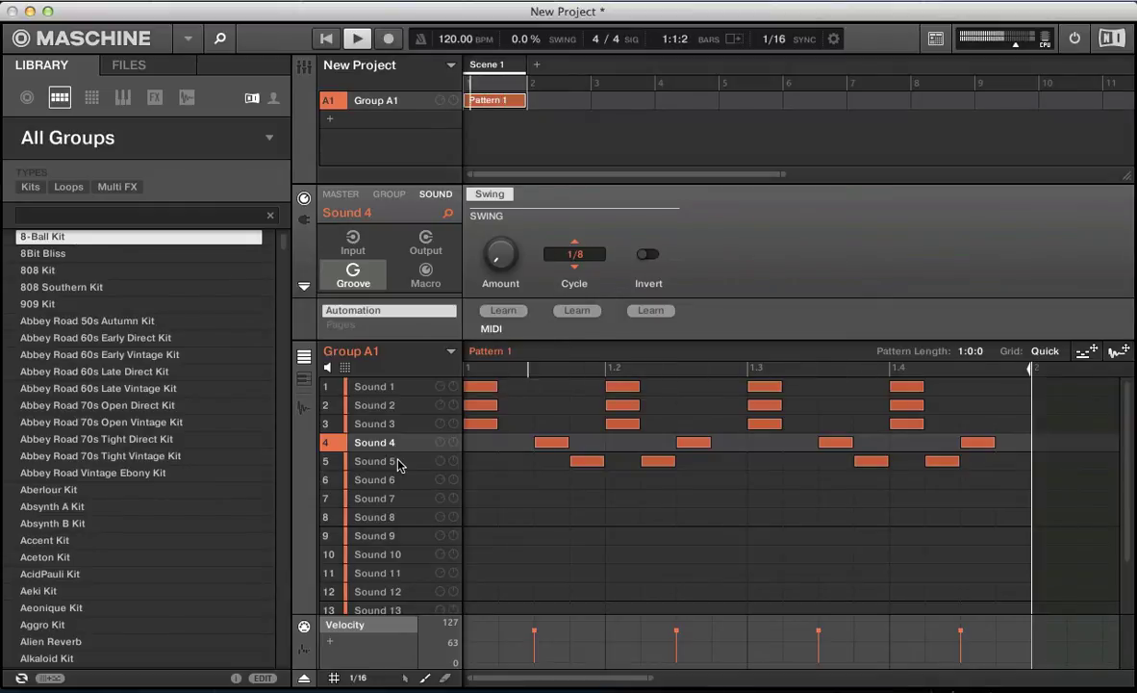
key("space")
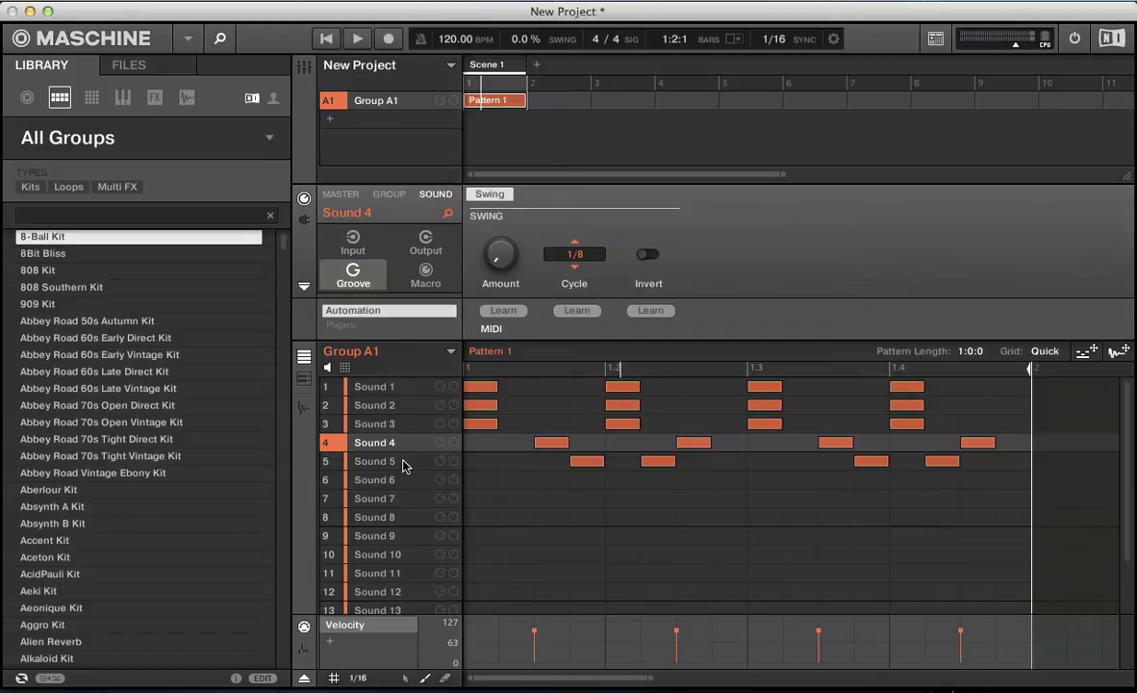
key("space")
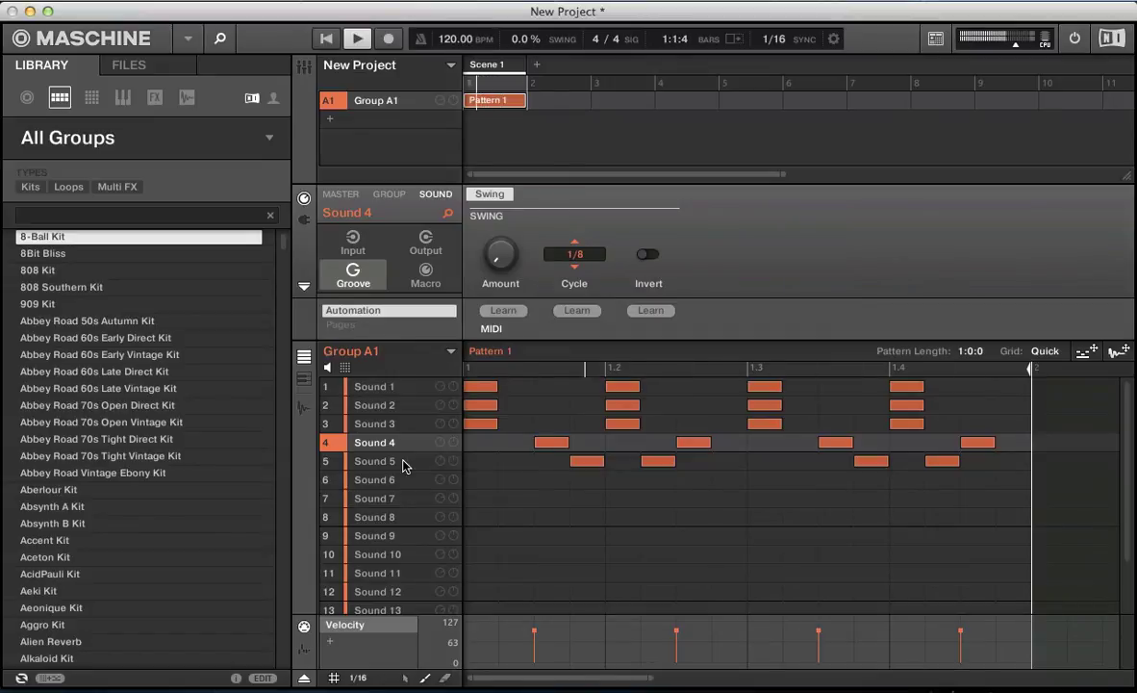
key("space")
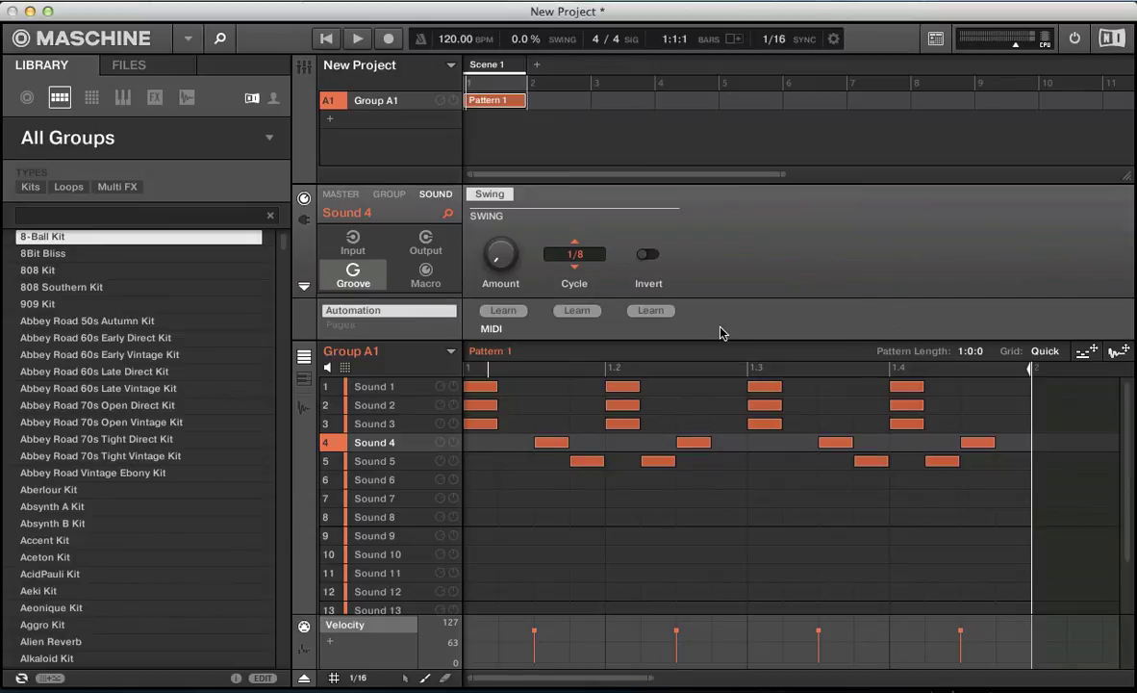
key("super+m")
Step: Place Sound 6 hits on steps 1.2 and 1.4 and audition the pattern
left_click(671, 112)
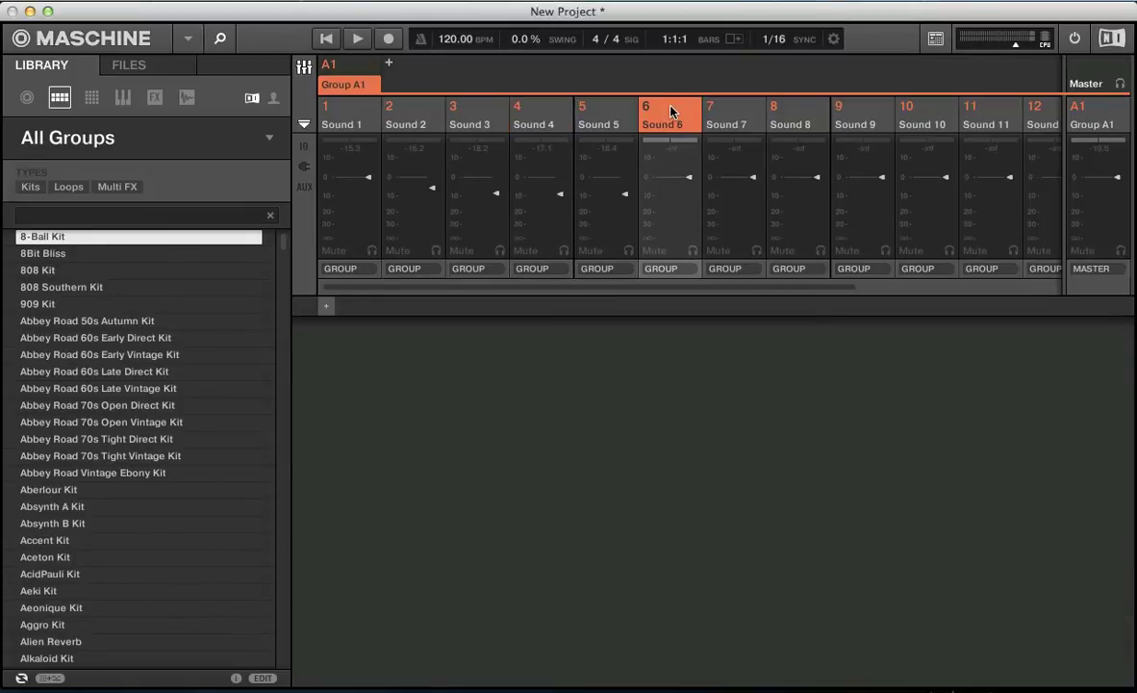
key("super+m")
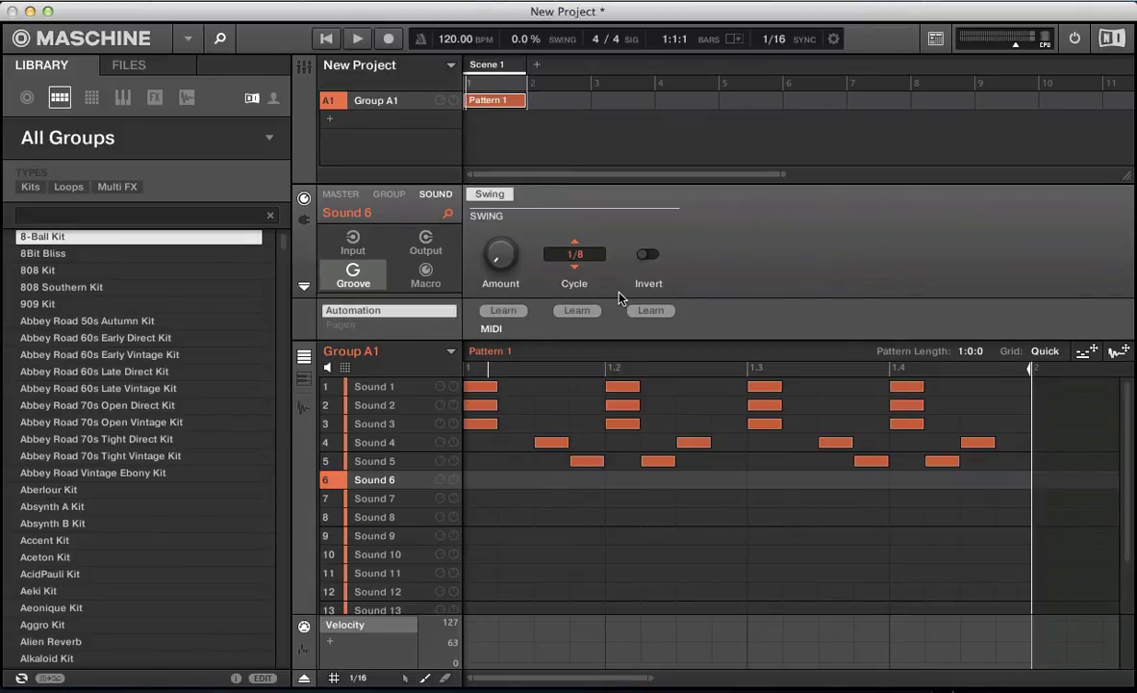
left_click(615, 479)
left_click(897, 480)
key("space")
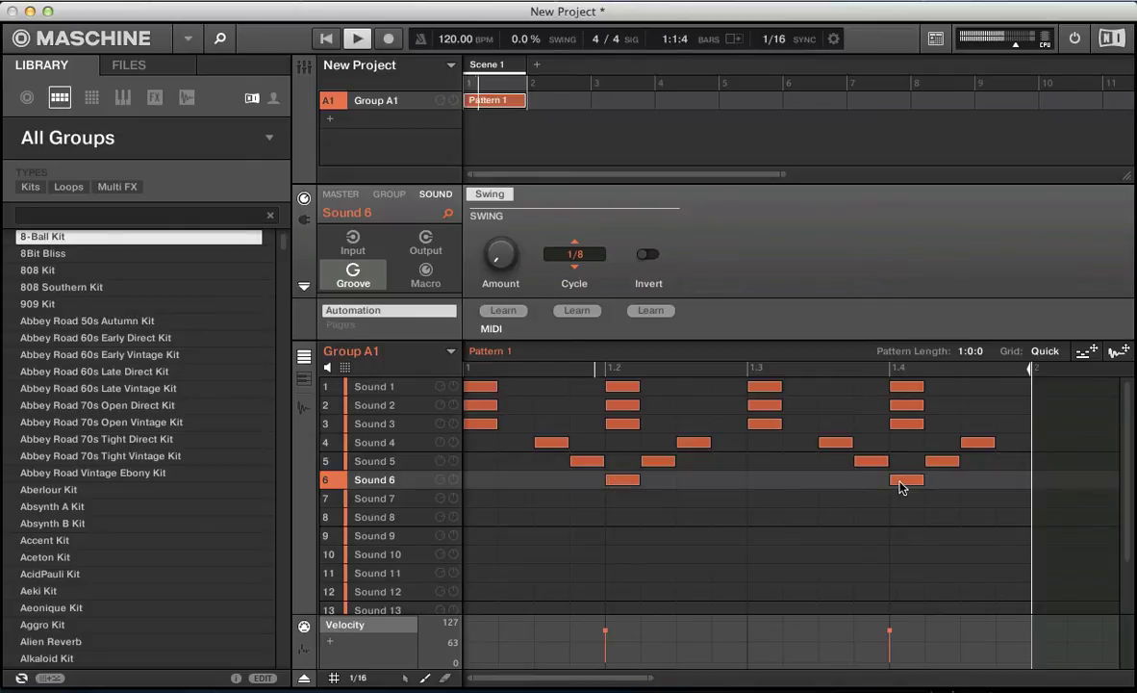
key("space")
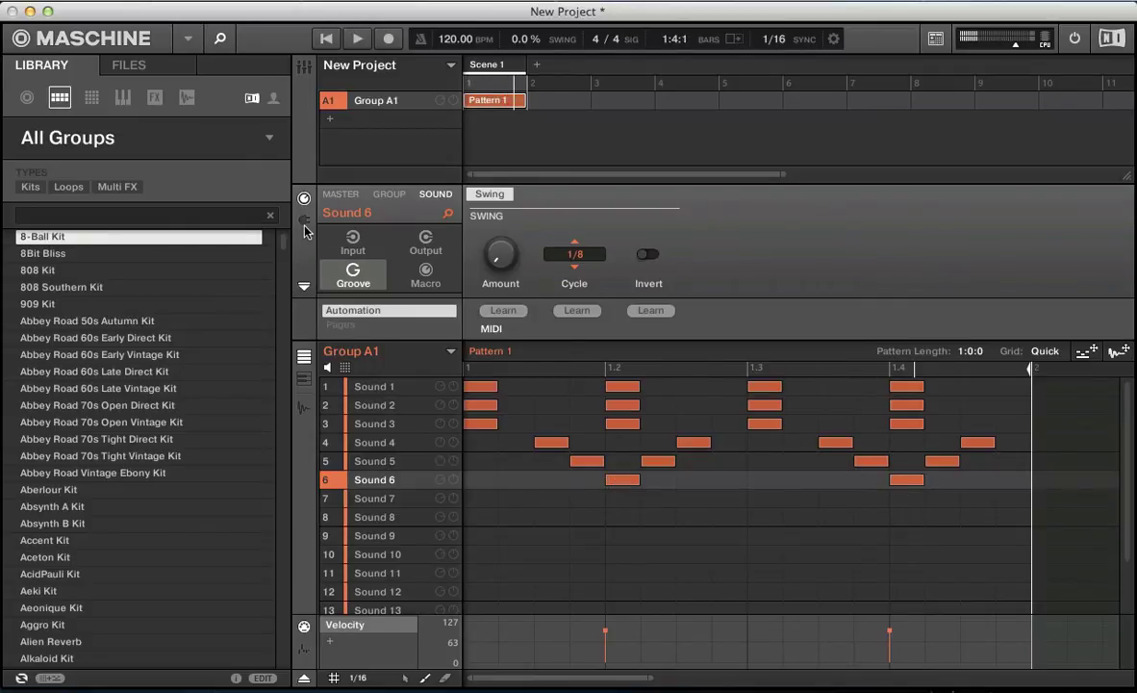
left_click(305, 223)
Step: Load a Drumsynth Snare onto Sound 6 and audition it in the pattern
left_click(331, 235)
mouse_move(428, 118)
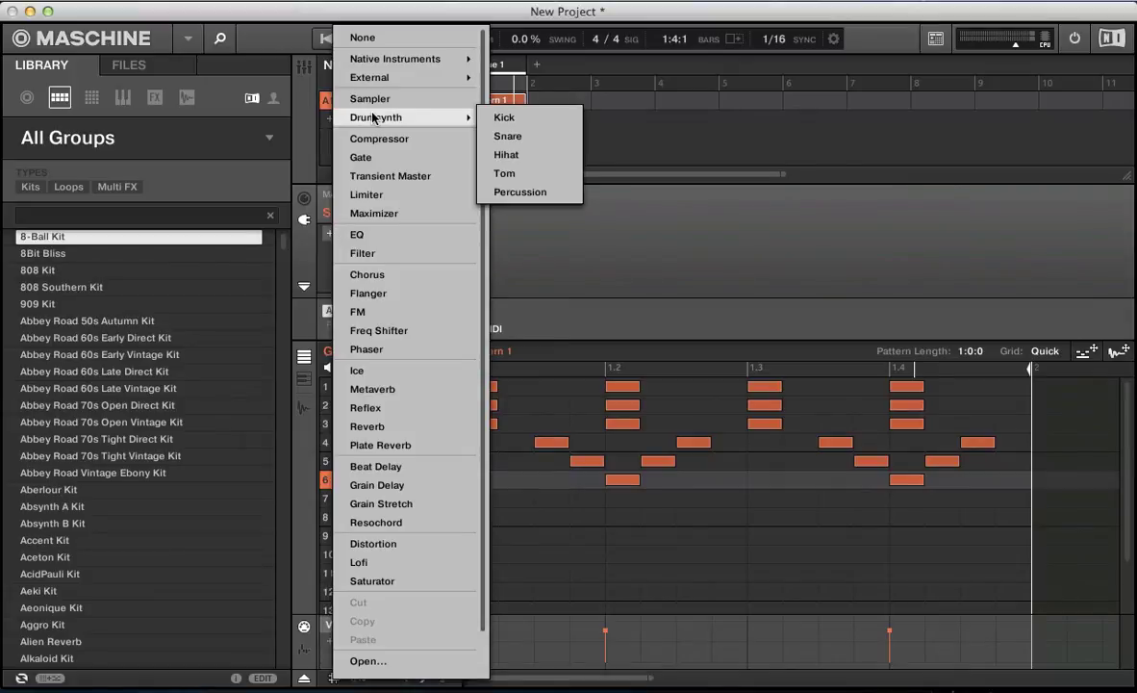
left_click(499, 140)
key("space")
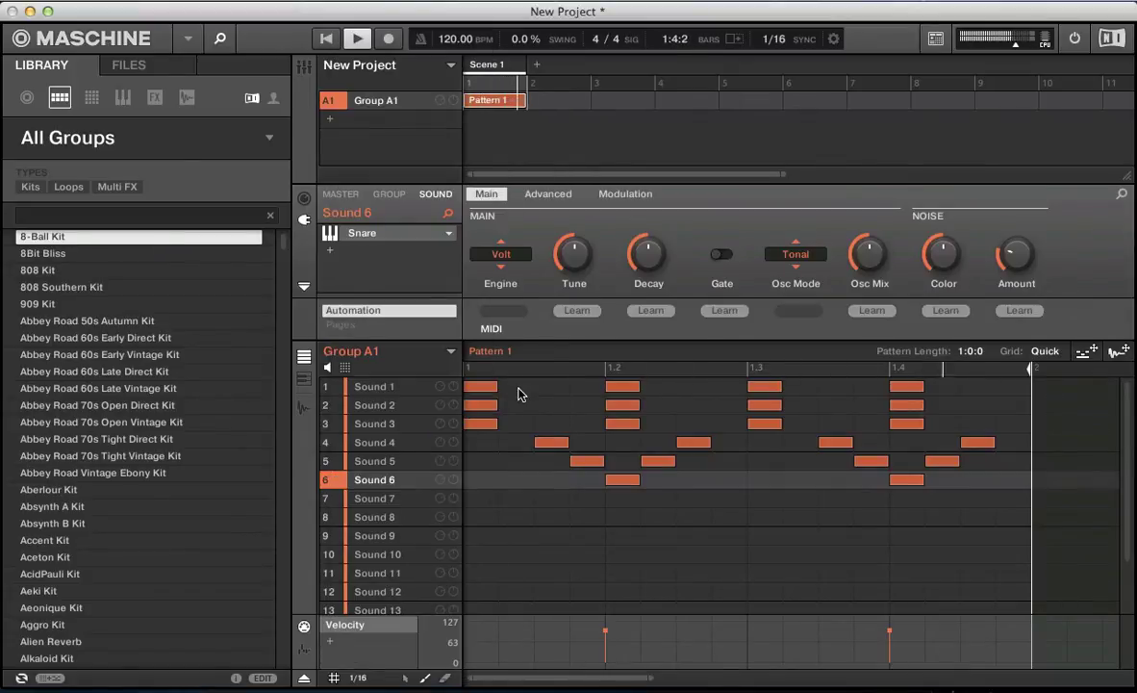
key("space")
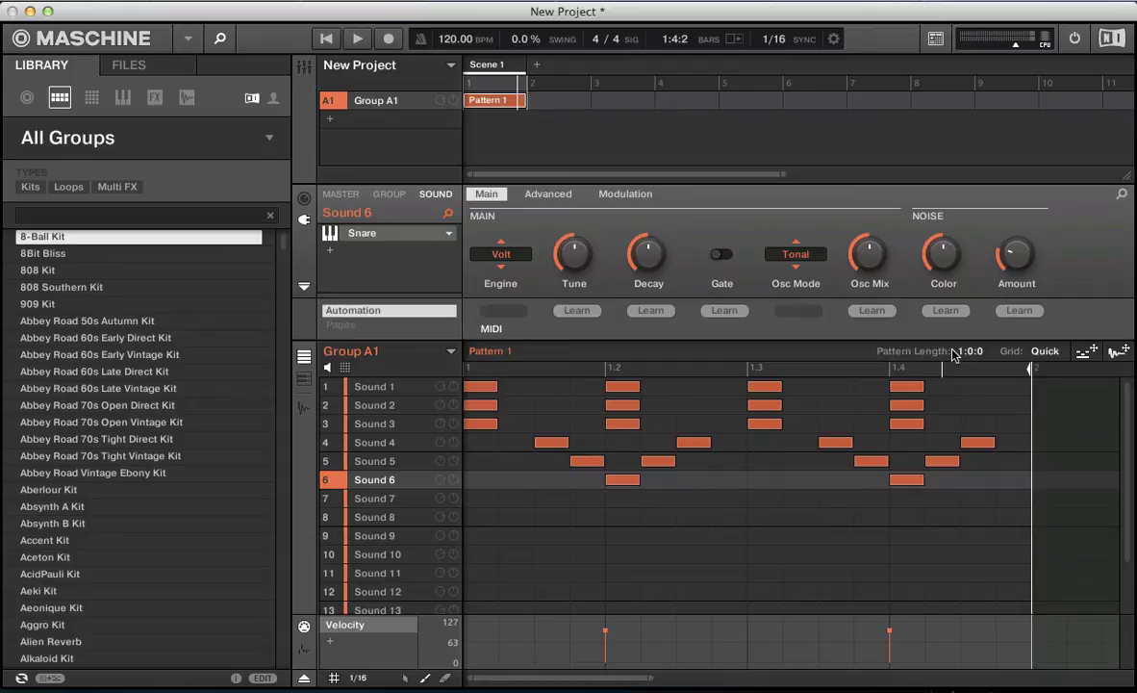
Step: Add a Sound 6 snare hit on step 2.4.4, then show the Drumsynth Snare panel in the mixer
scroll(952, 355, "up", 1)
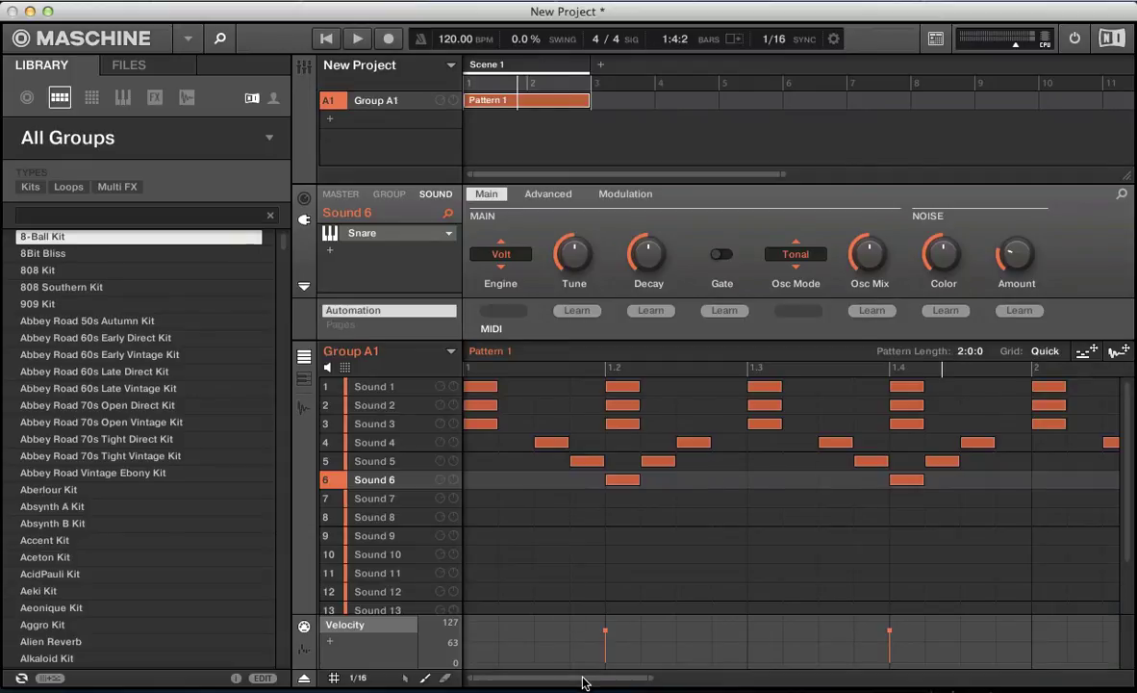
scroll(583, 682, "down", 5)
key("space")
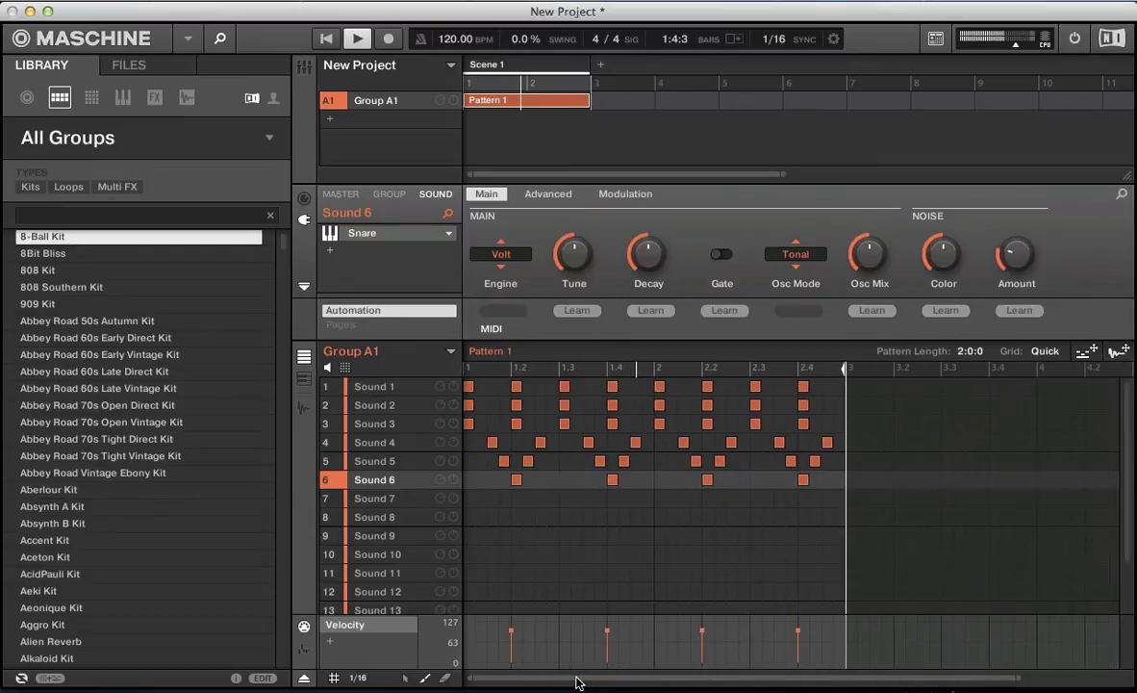
left_click(839, 480)
key("space")
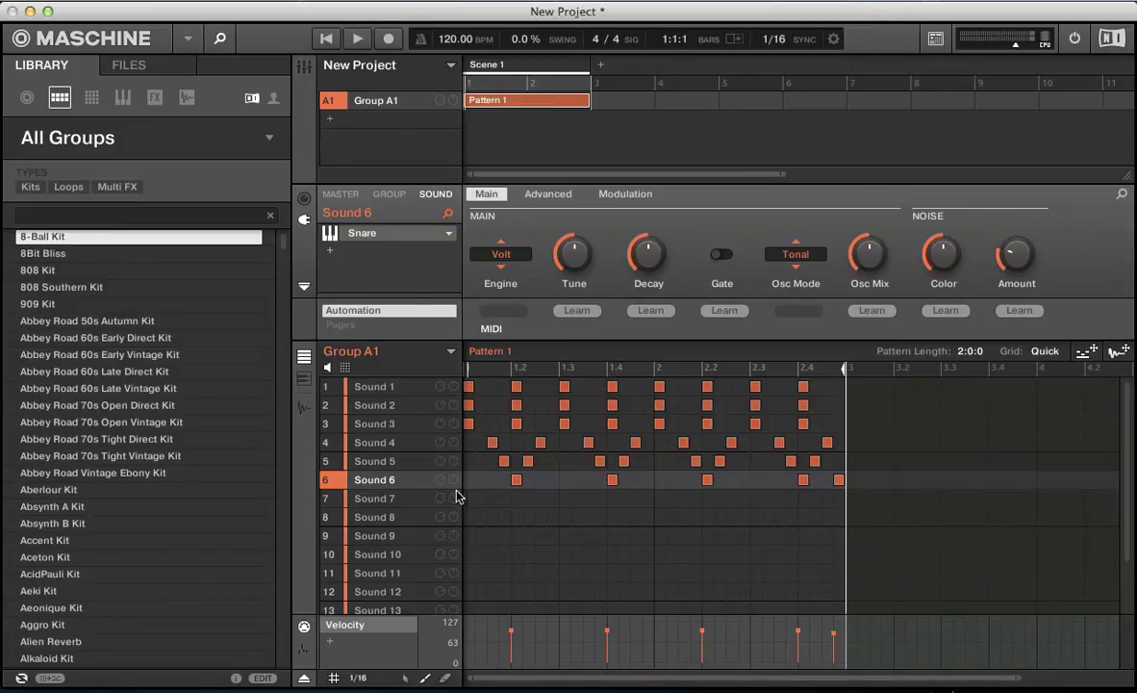
key("super+m")
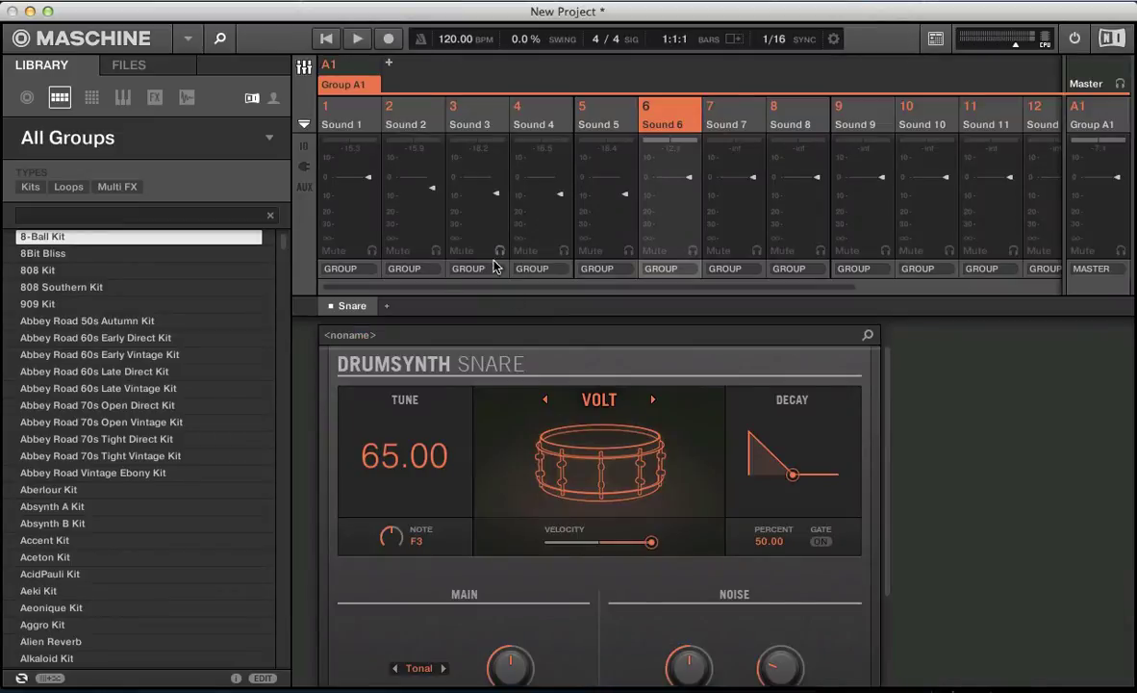
Step: Audition the snare engines BIT through CLAP, then settle on the POW engine
left_click(653, 401)
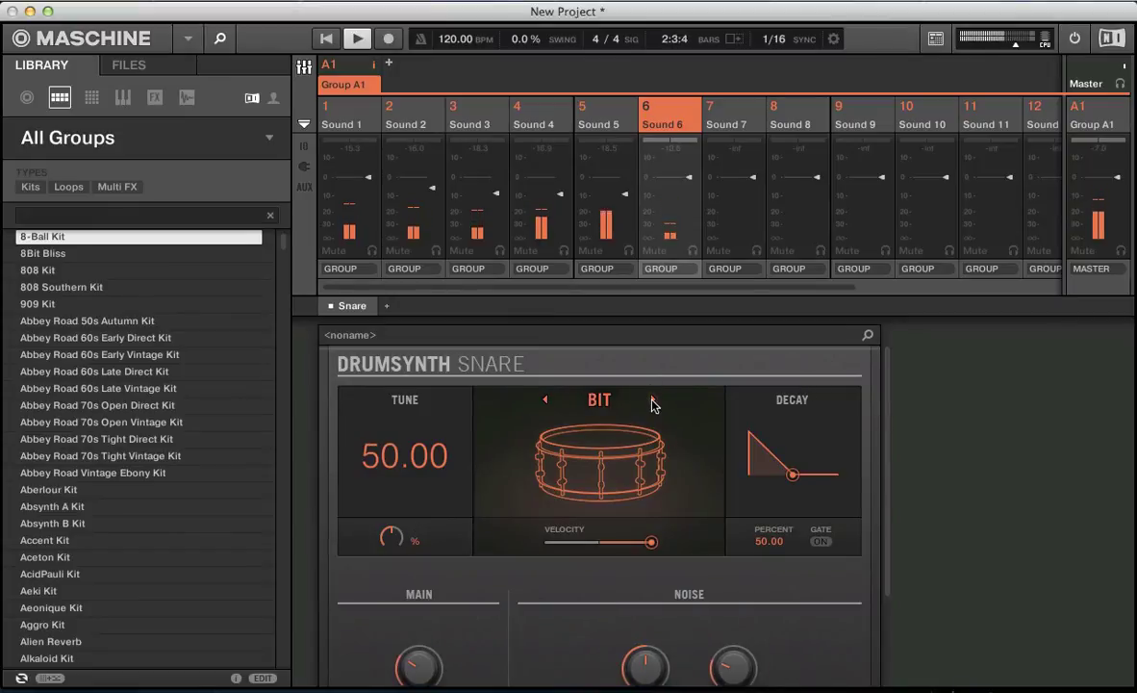
left_click(653, 400)
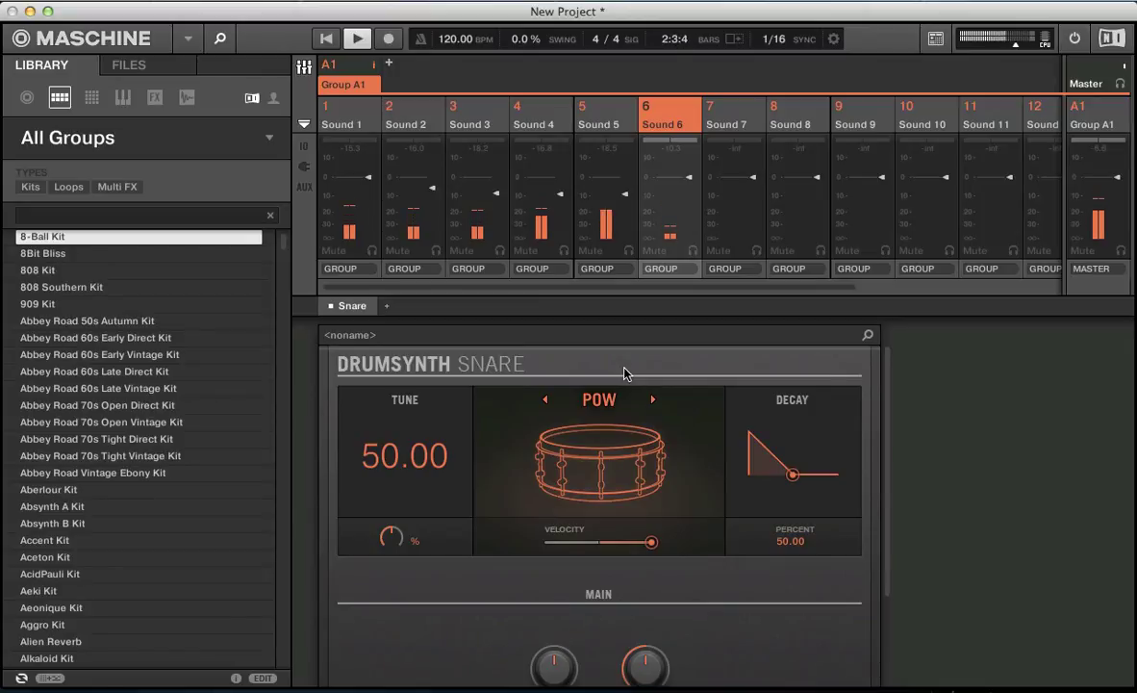
left_click(652, 401)
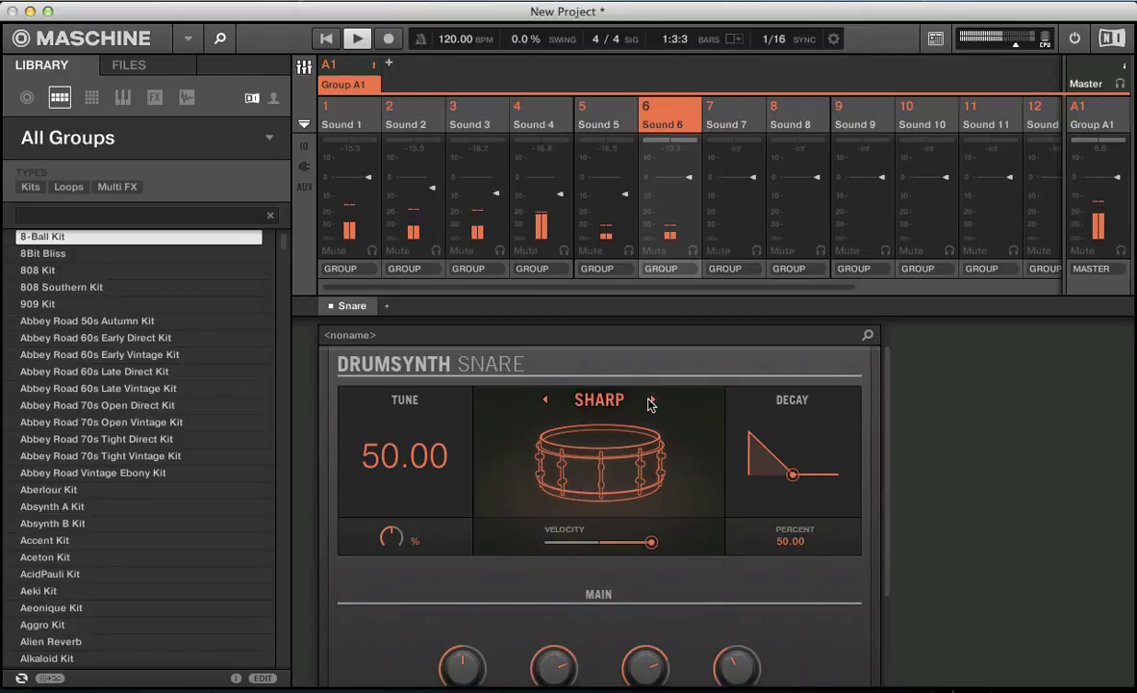
left_click(653, 402)
left_click(652, 401)
left_click(652, 401)
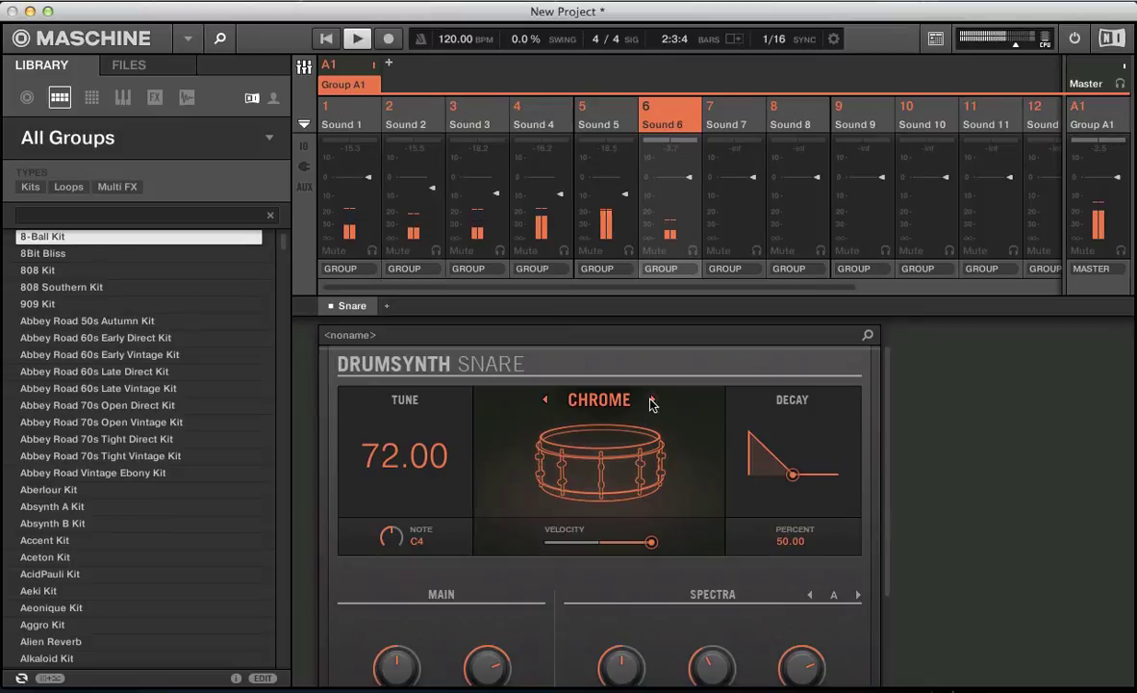
left_click(651, 401)
left_click(652, 402)
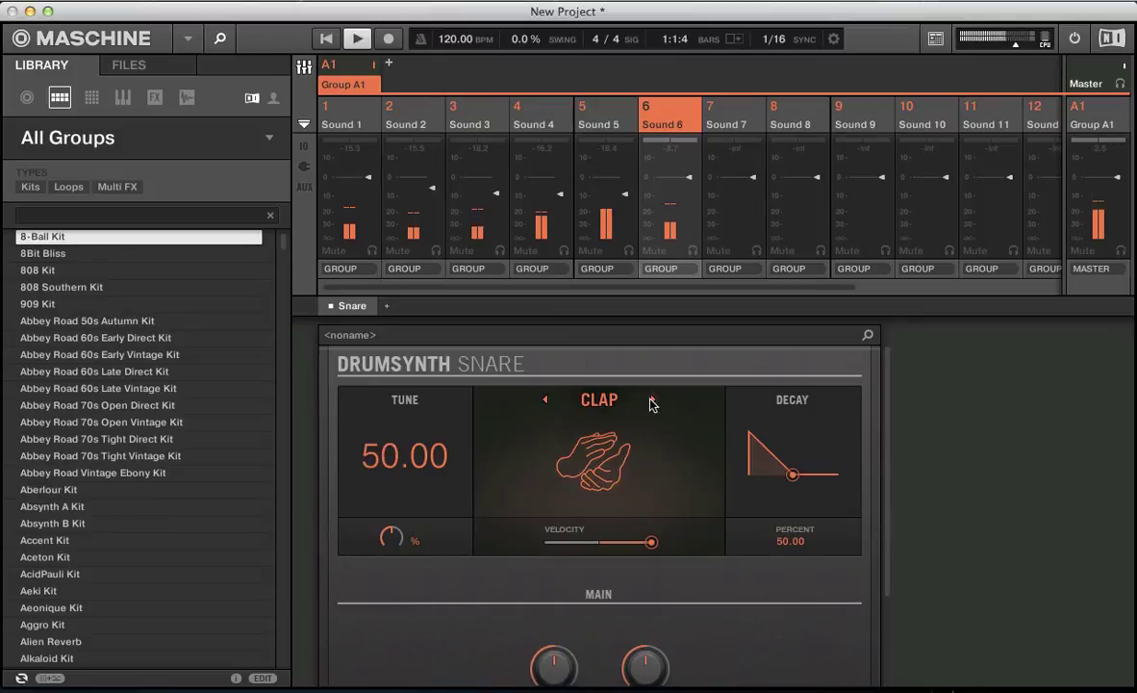
left_click(546, 400)
left_click(547, 400)
left_click(546, 400)
left_click(547, 400)
left_click(546, 400)
left_click(546, 400)
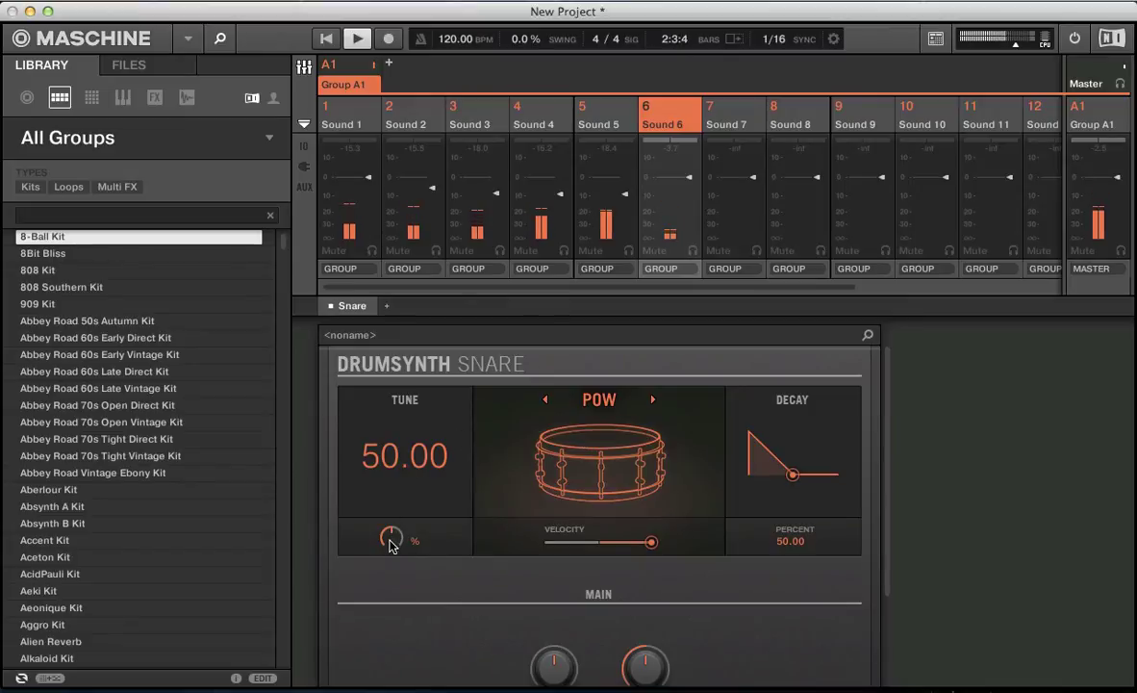
Step: Retune the POW snare to 62 and shorten its decay to about 25%
scroll(383, 542, "up", 2)
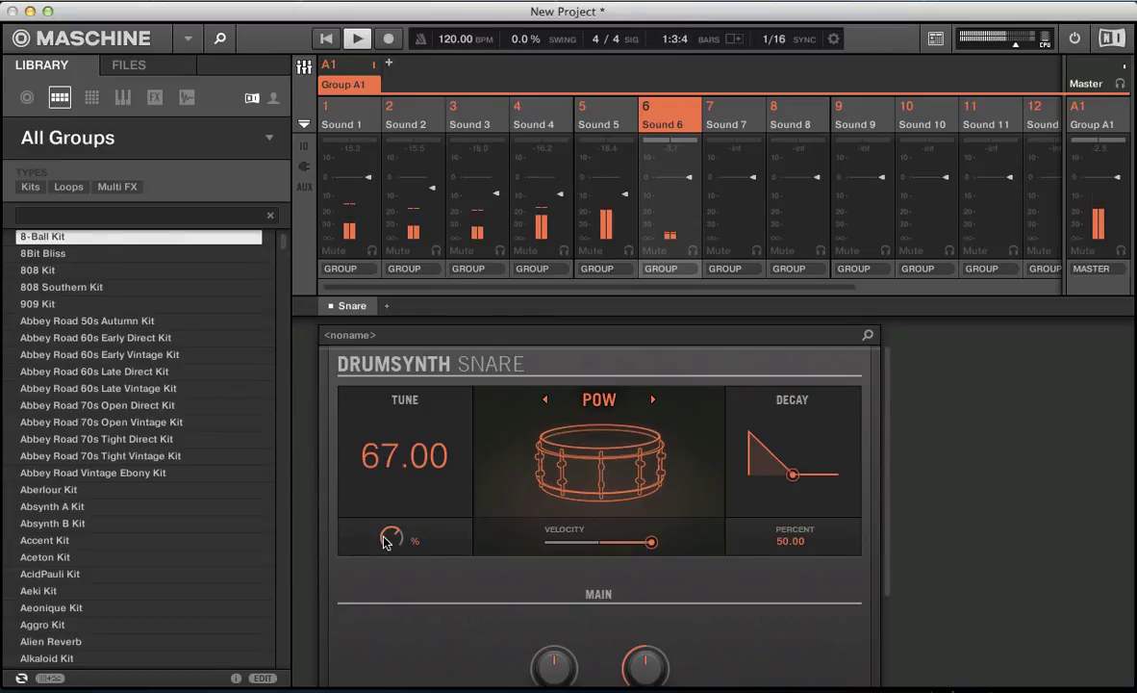
scroll(383, 542, "up", 6)
scroll(385, 542, "up", 7)
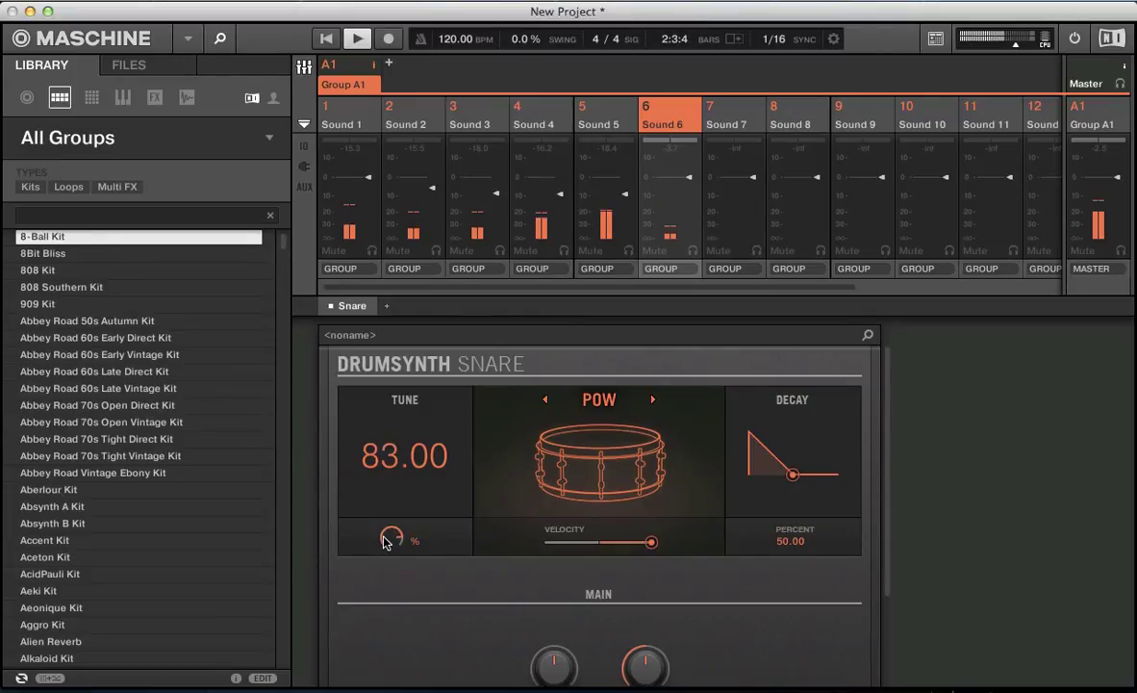
scroll(383, 542, "down", 1)
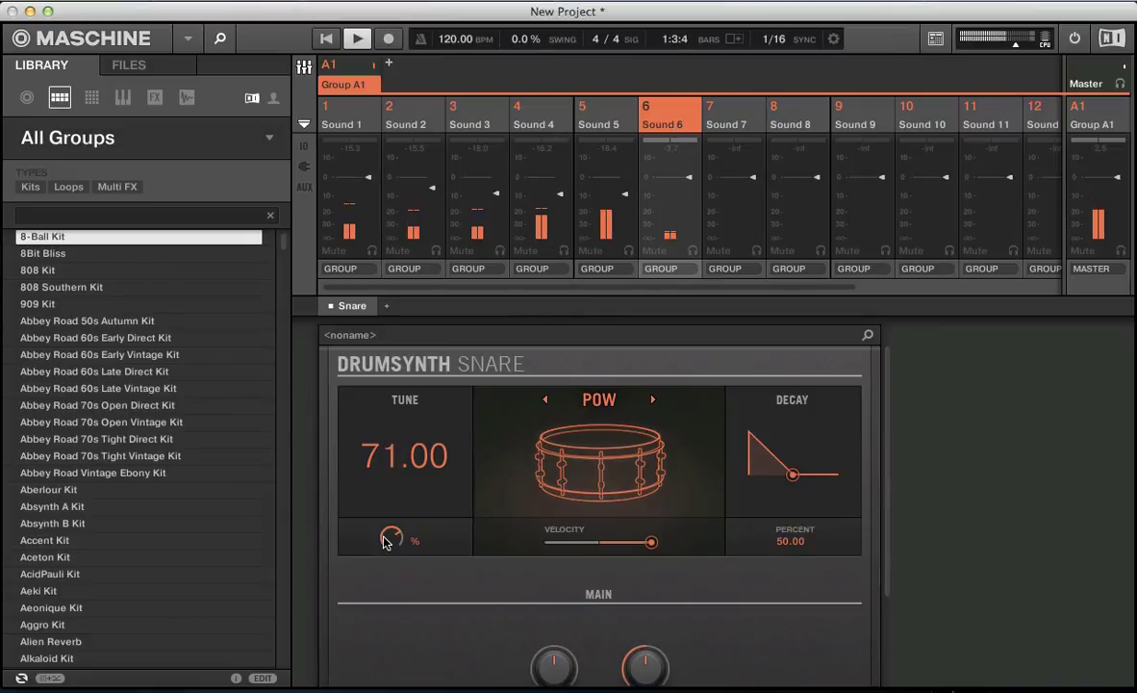
scroll(383, 542, "down", 2)
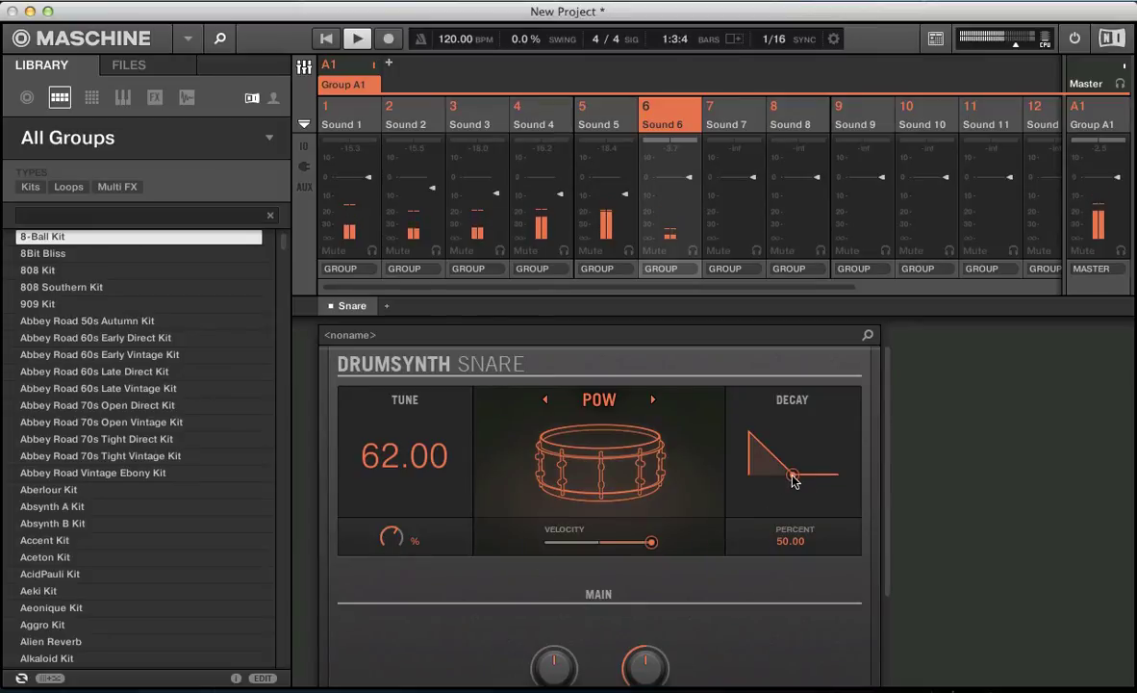
left_click_drag(789, 481, 771, 483)
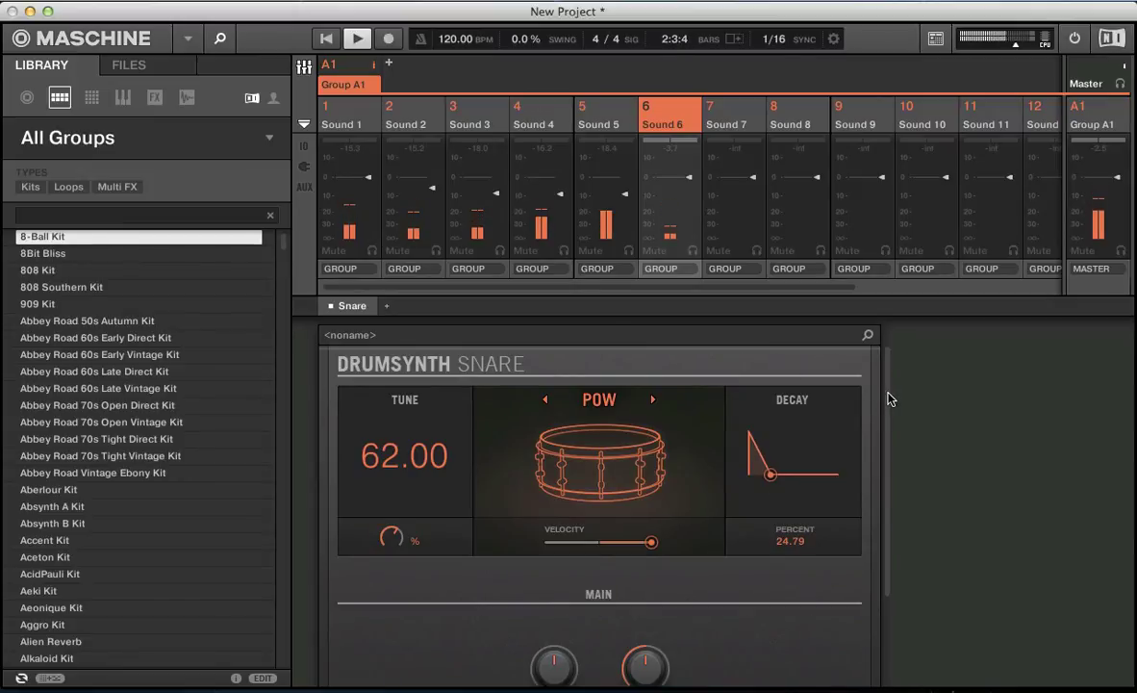
Step: Set Focus to 90% and the second Main parameter to 68%, then lower Sound 6 to about -3.7 dB
left_click_drag(888, 394, 889, 459)
mouse_move(644, 591)
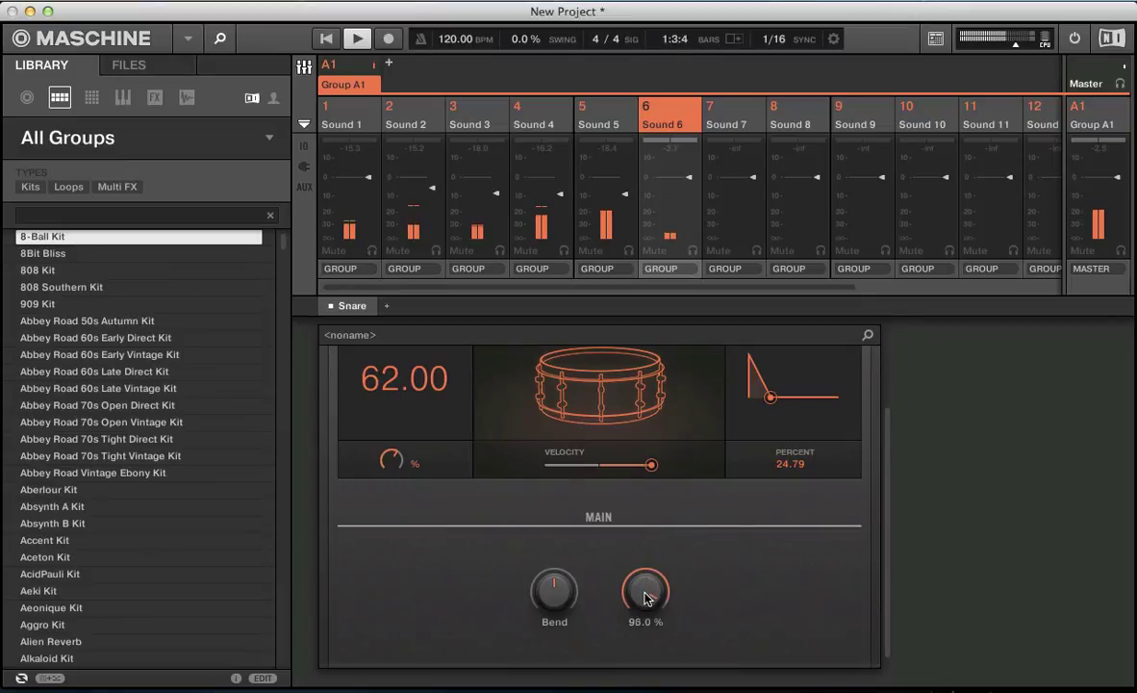
left_click_drag(645, 599, 644, 598)
left_click_drag(635, 591, 635, 593)
left_click_drag(690, 181, 689, 192)
left_click(717, 111)
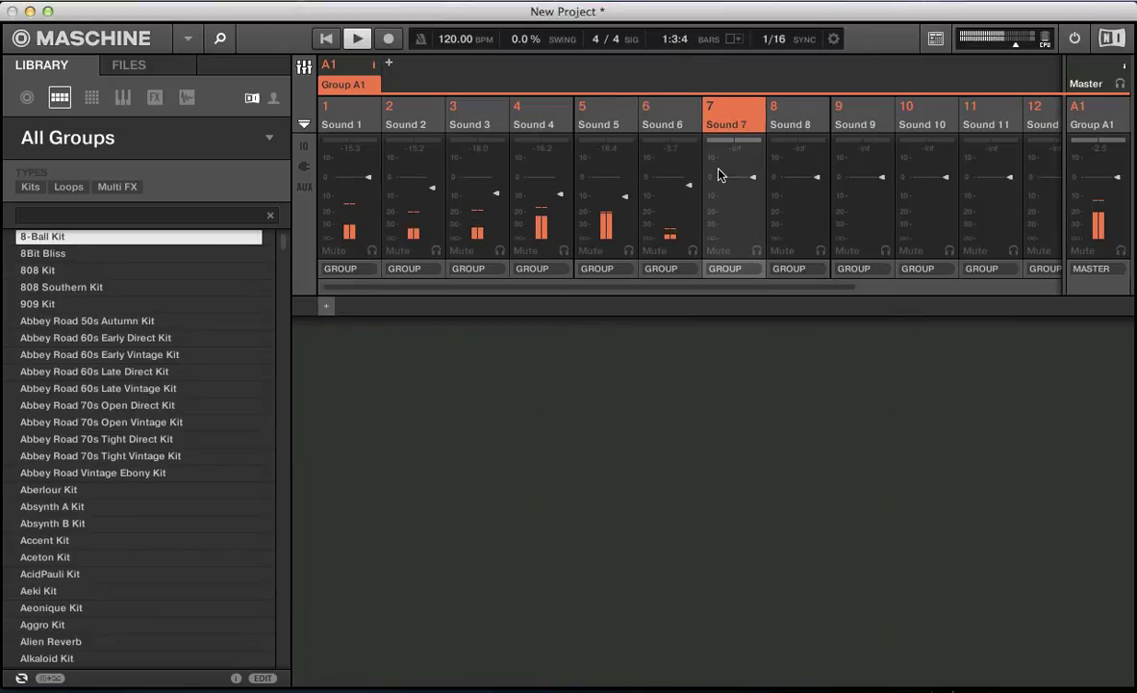
Step: Load a Drumsynth Snare on the Volt engine onto Sound 7
left_click(327, 306)
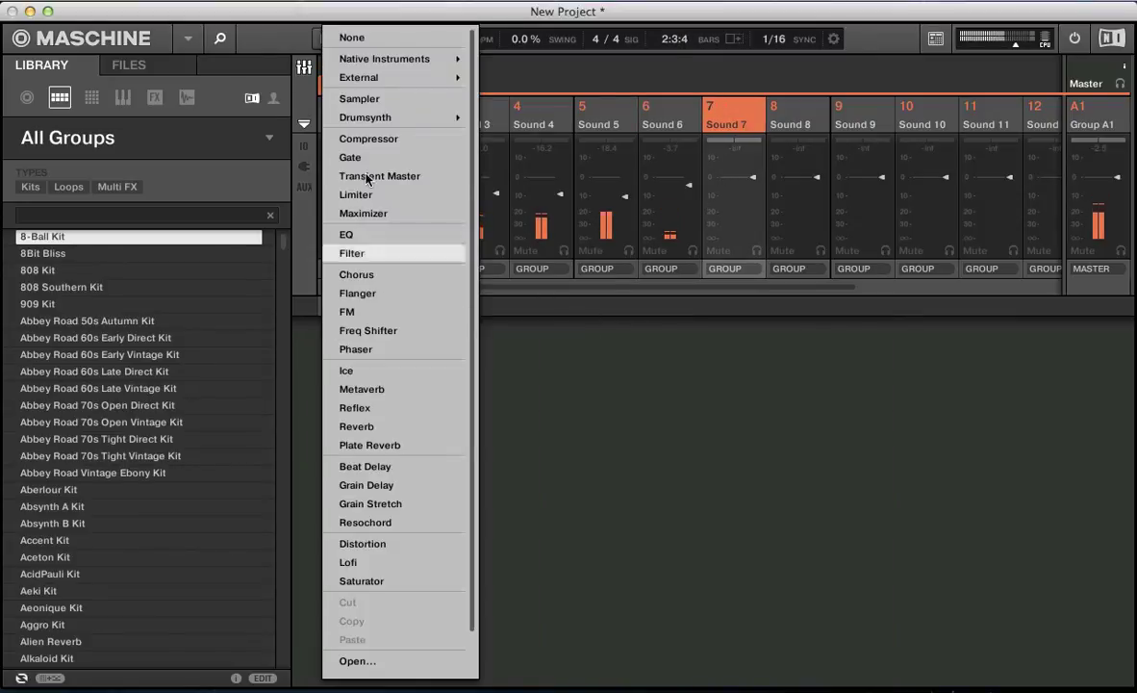
mouse_move(371, 117)
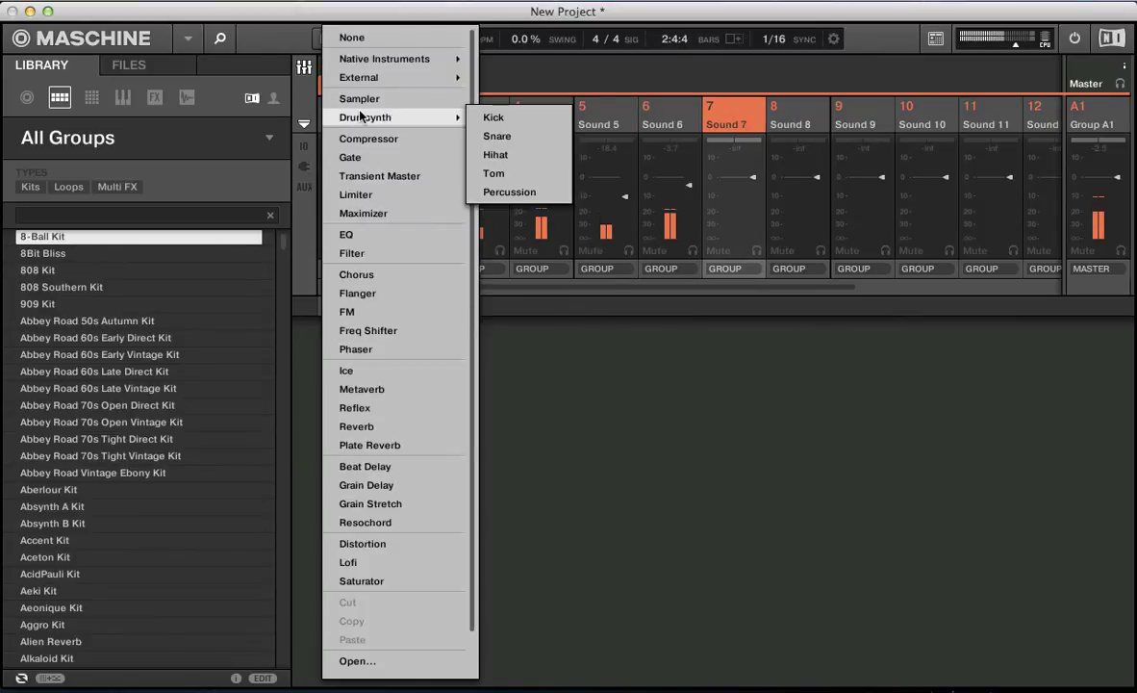
left_click(497, 135)
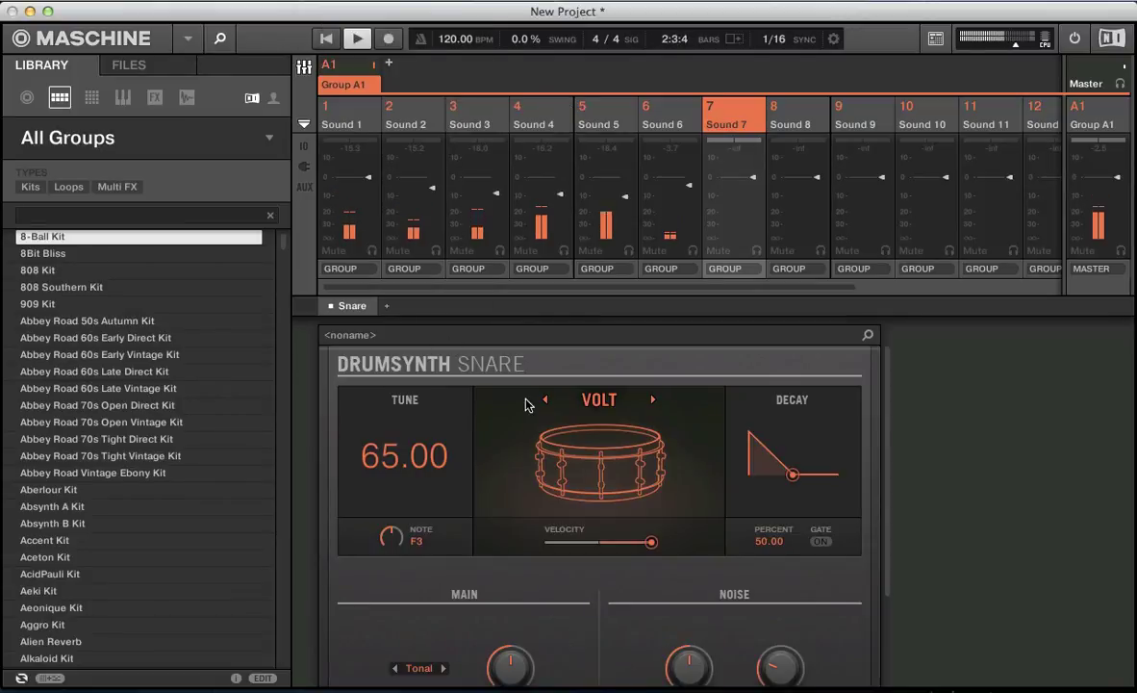
Step: Place Sound 7 snare hits at steps 1.2, 1.4, 2.2, 2.4 and the pattern's last step
key("super+m")
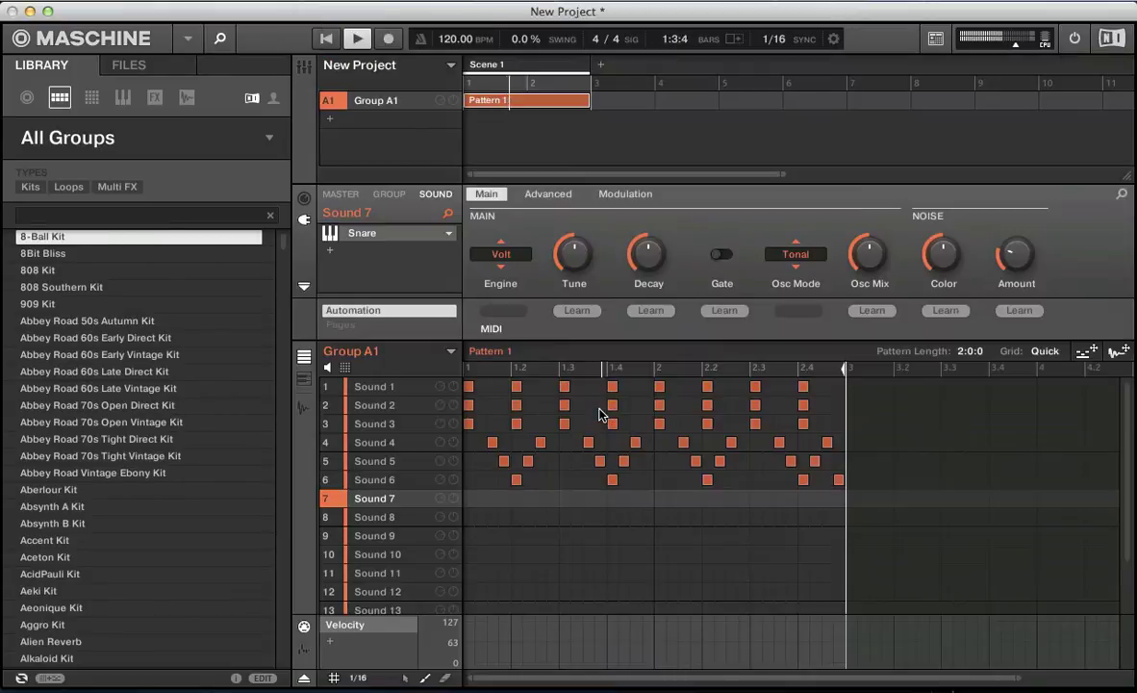
left_click(516, 498)
left_click(613, 498)
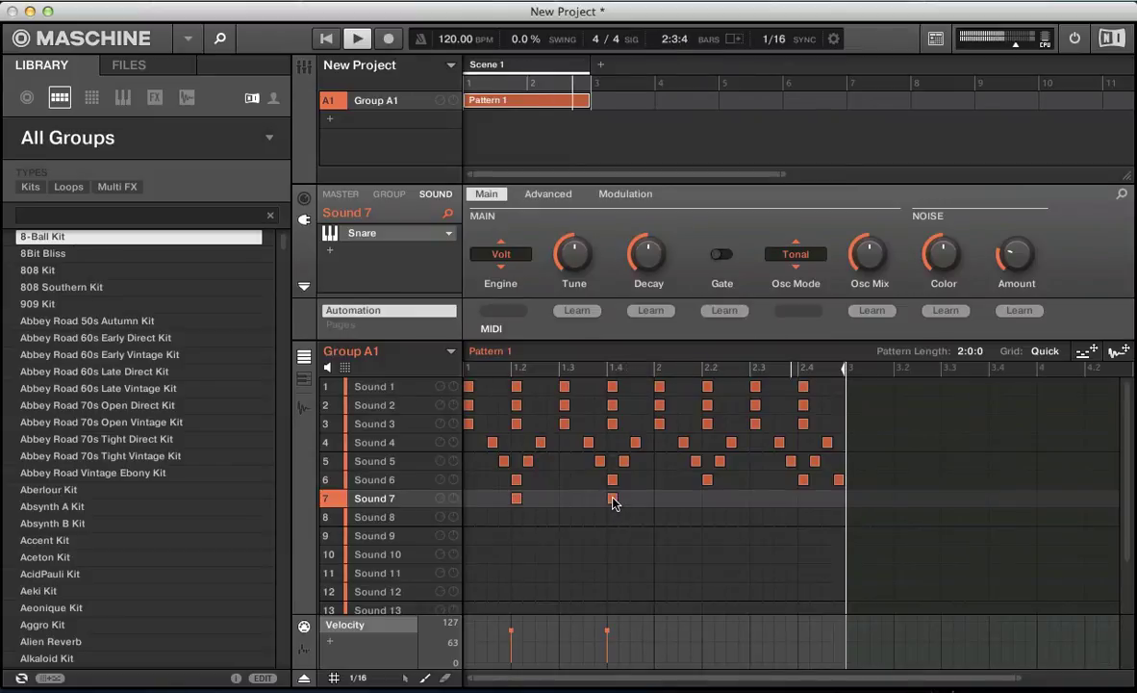
left_click(707, 498)
left_click(804, 498)
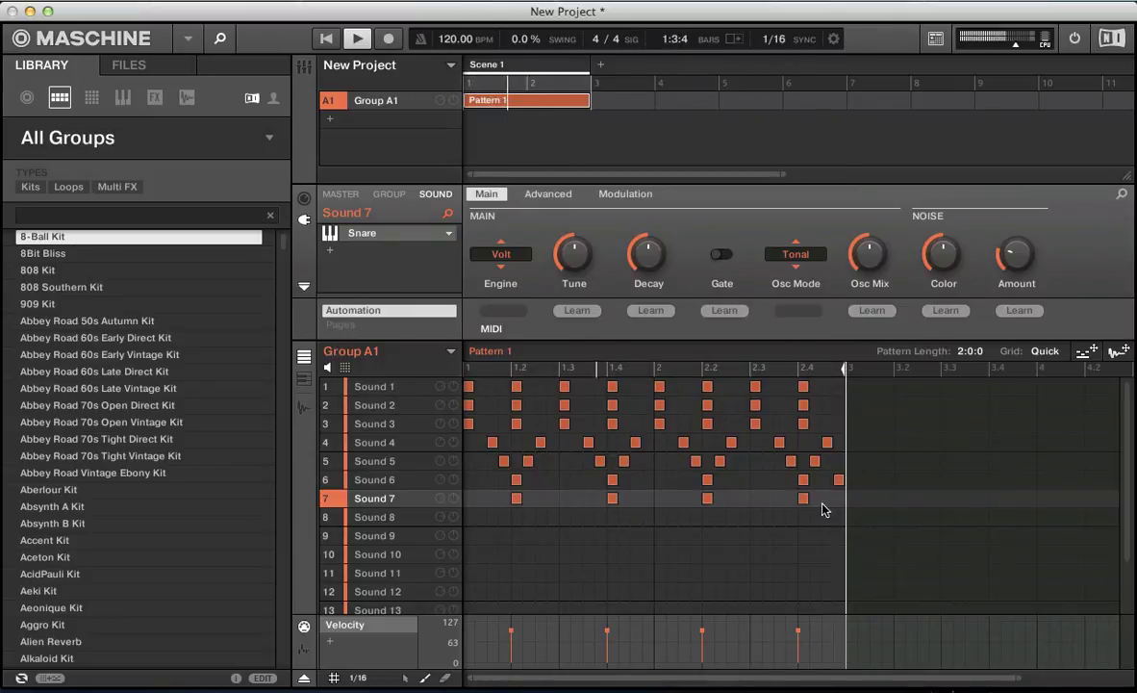
left_click(839, 498)
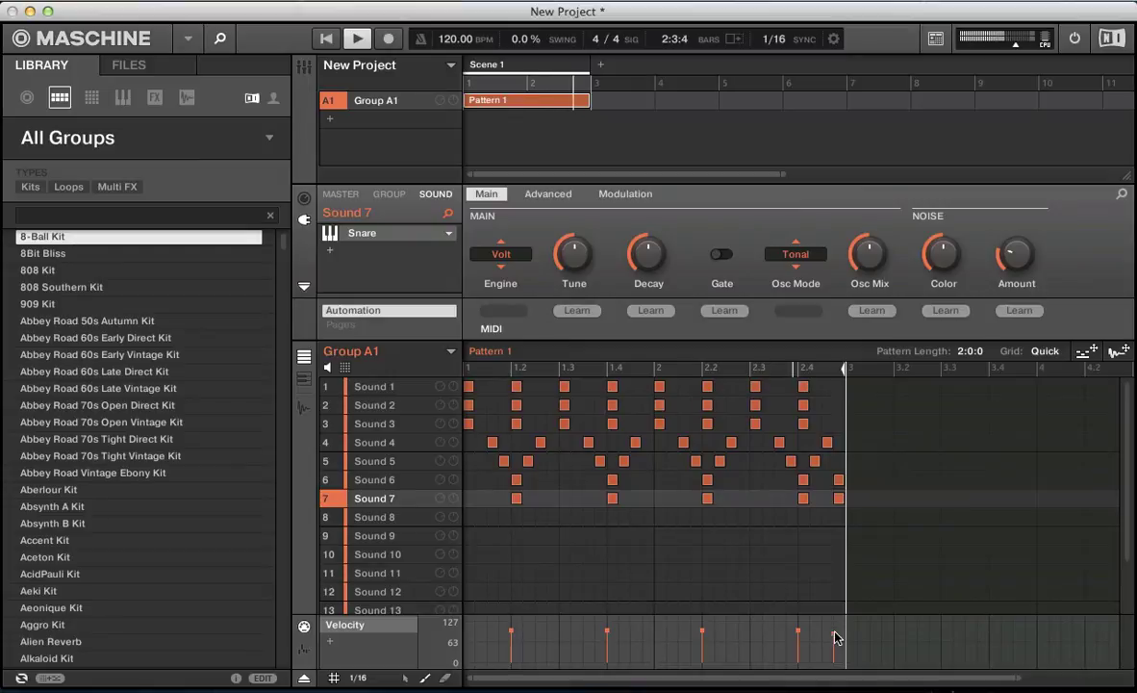
Step: Shape the Sound 7 snare: Tune 67.00, decay 37.61 percent, noise Color 84.0 percent
key("super+m")
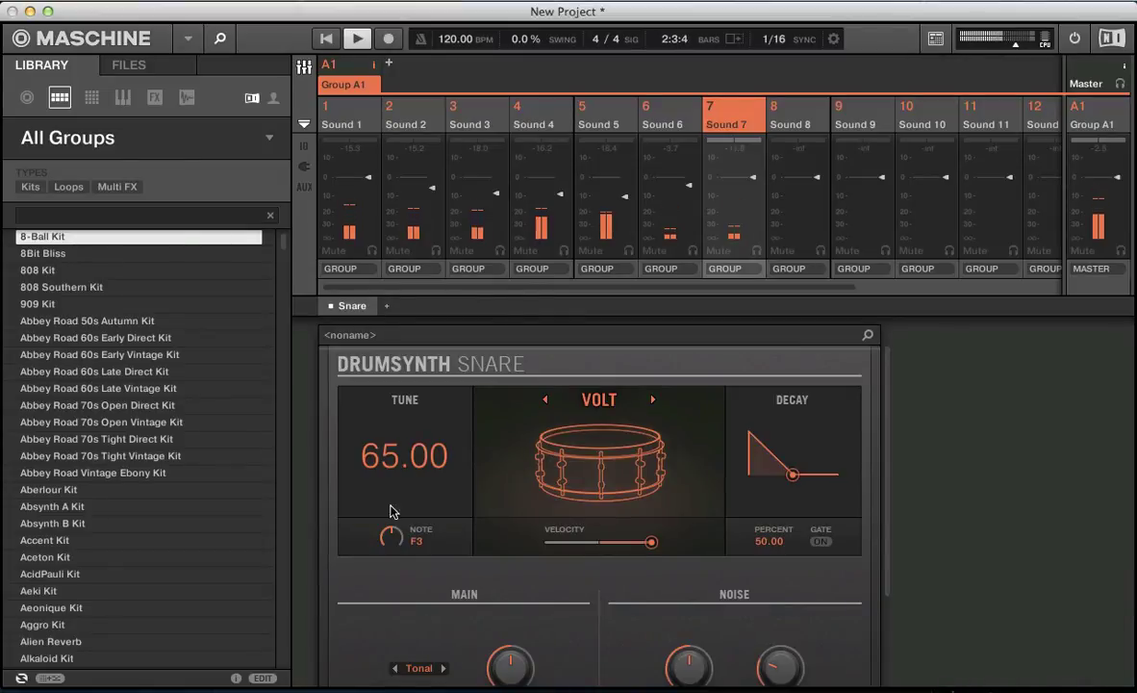
scroll(391, 545, "up", 1)
scroll(390, 544, "up", 2)
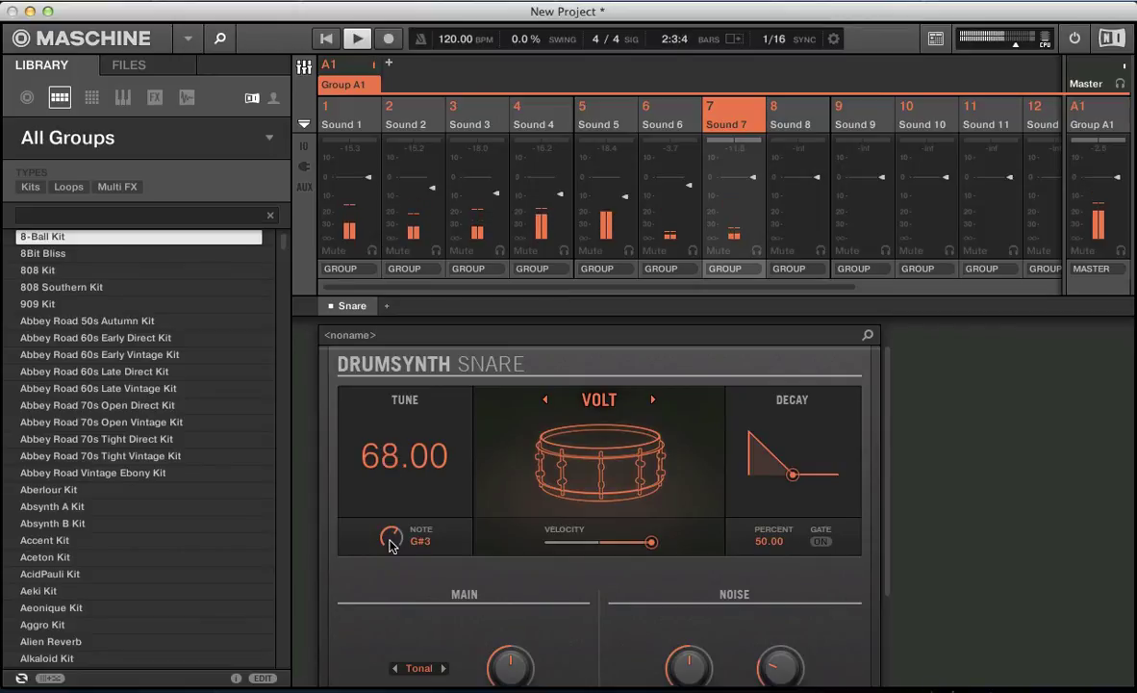
scroll(391, 545, "down", 1)
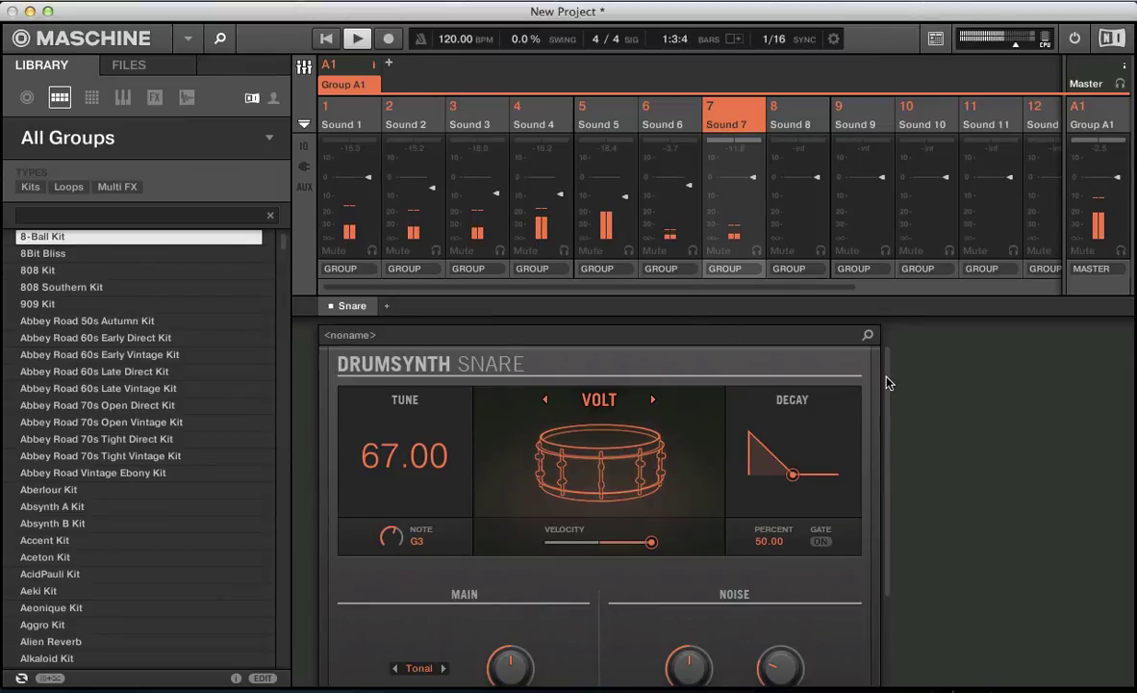
scroll(888, 383, "down", 1)
left_click_drag(799, 463, 782, 477)
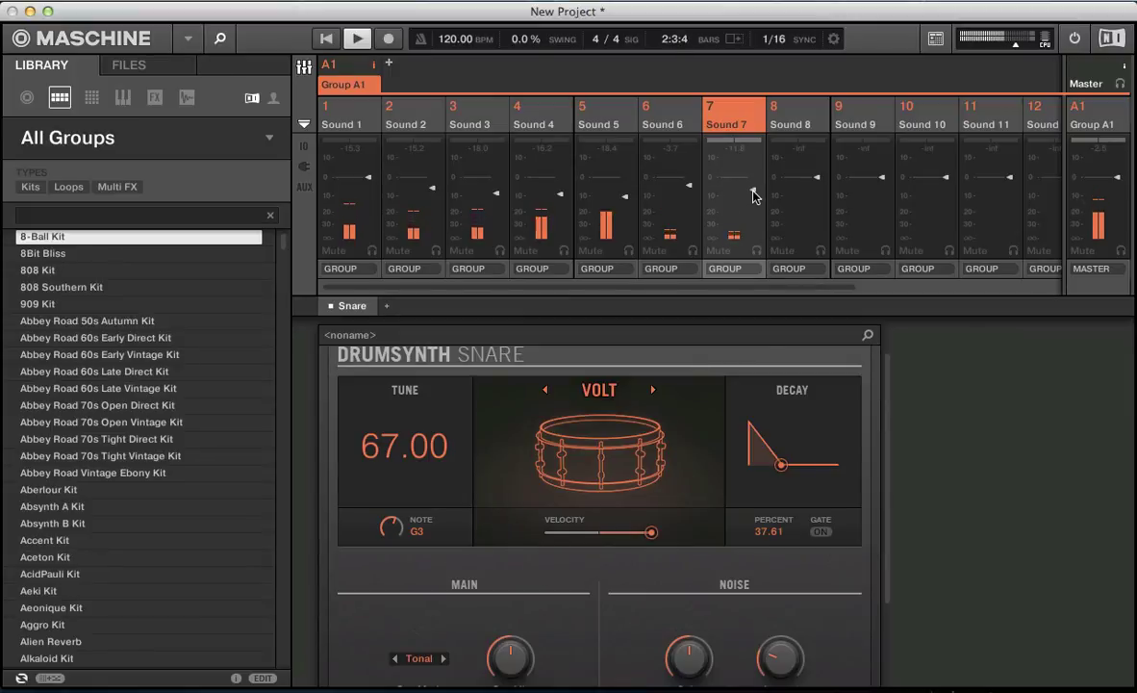
left_click_drag(884, 413, 886, 480)
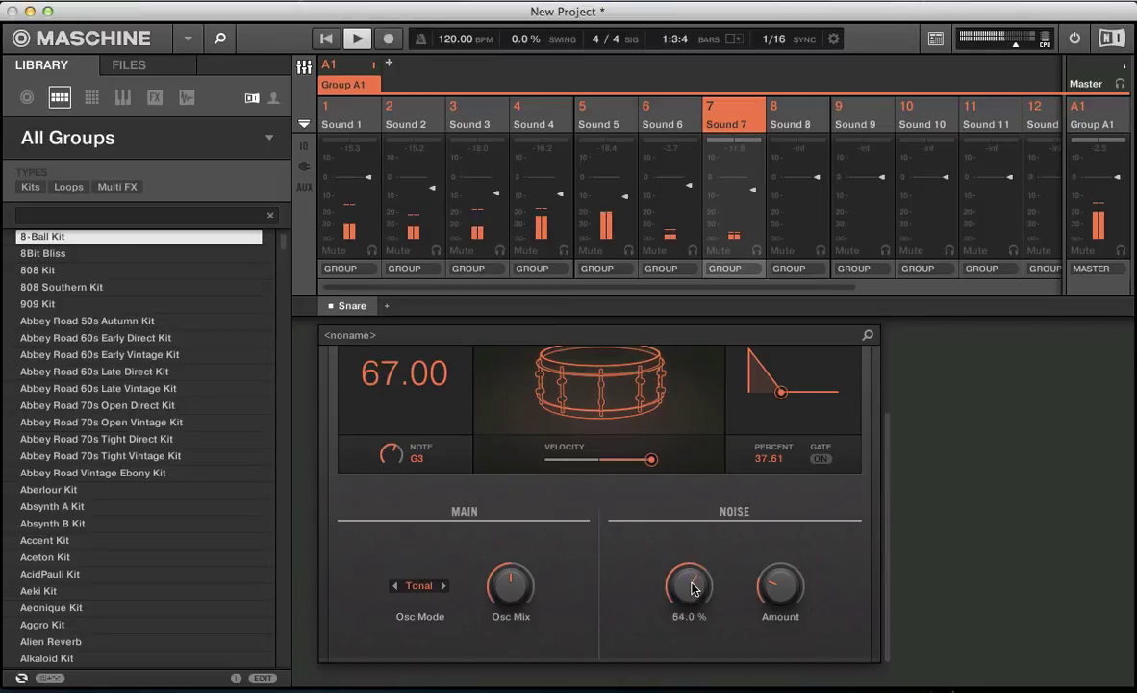
scroll(691, 589, "up", 5)
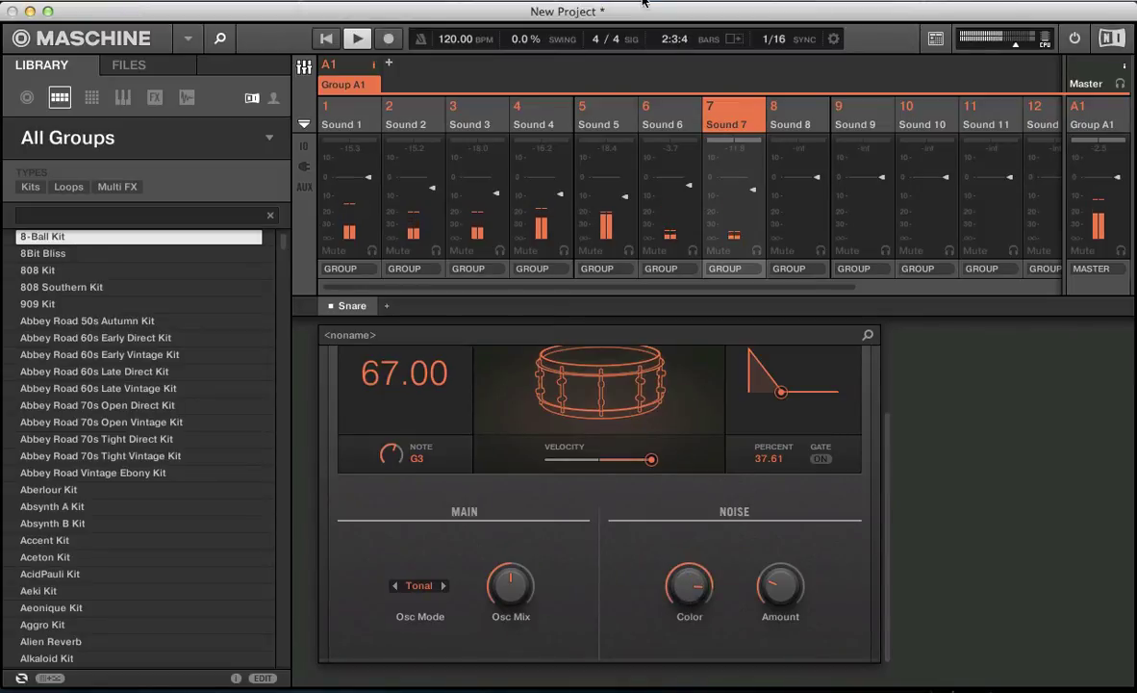
Step: Solo Sound 7 to audition the snare, touch up its Color, then unsolo it
key("super+m")
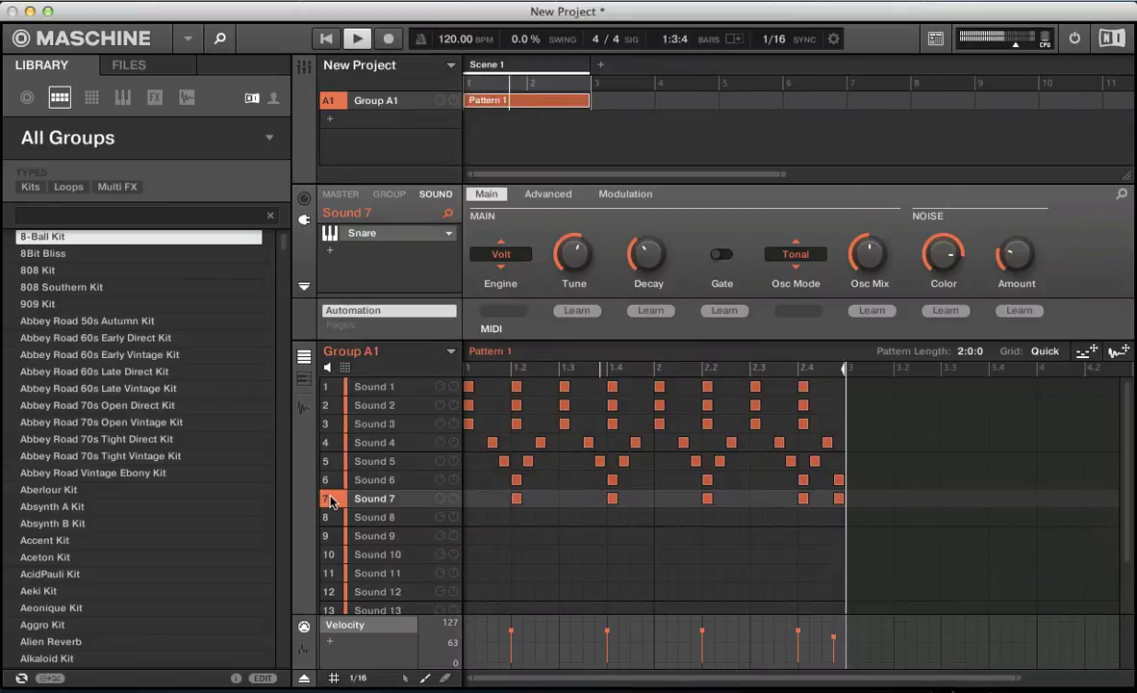
right_click(328, 499)
key("super+m")
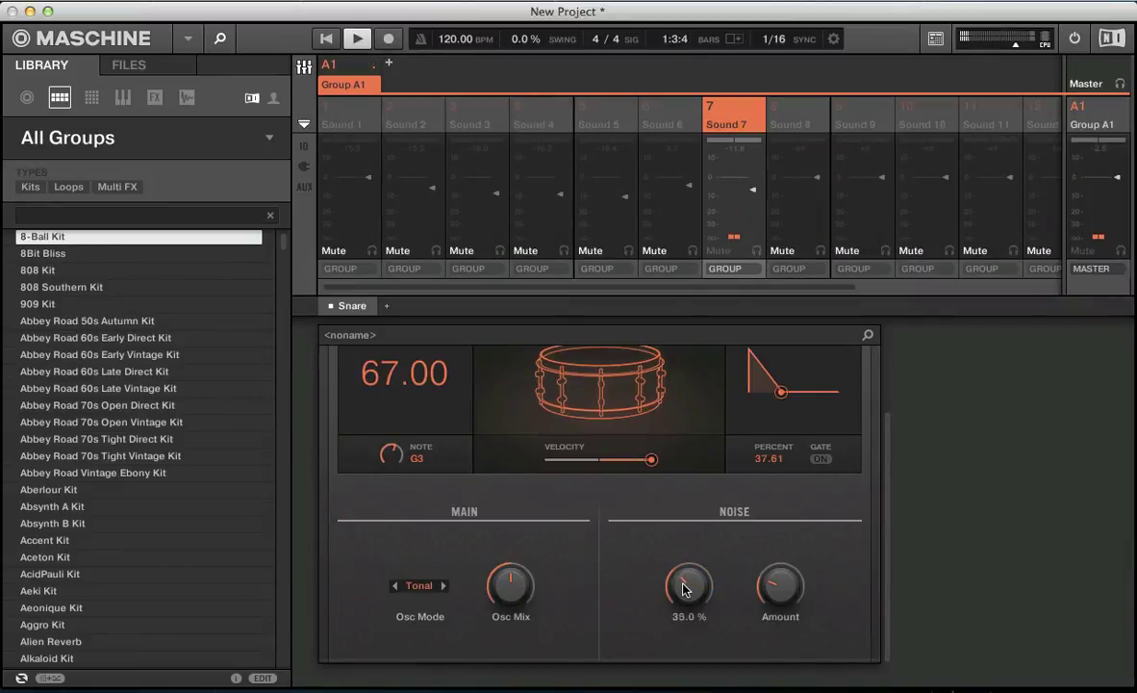
scroll(687, 589, "down", 3)
scroll(684, 589, "up", 5)
key("super+m")
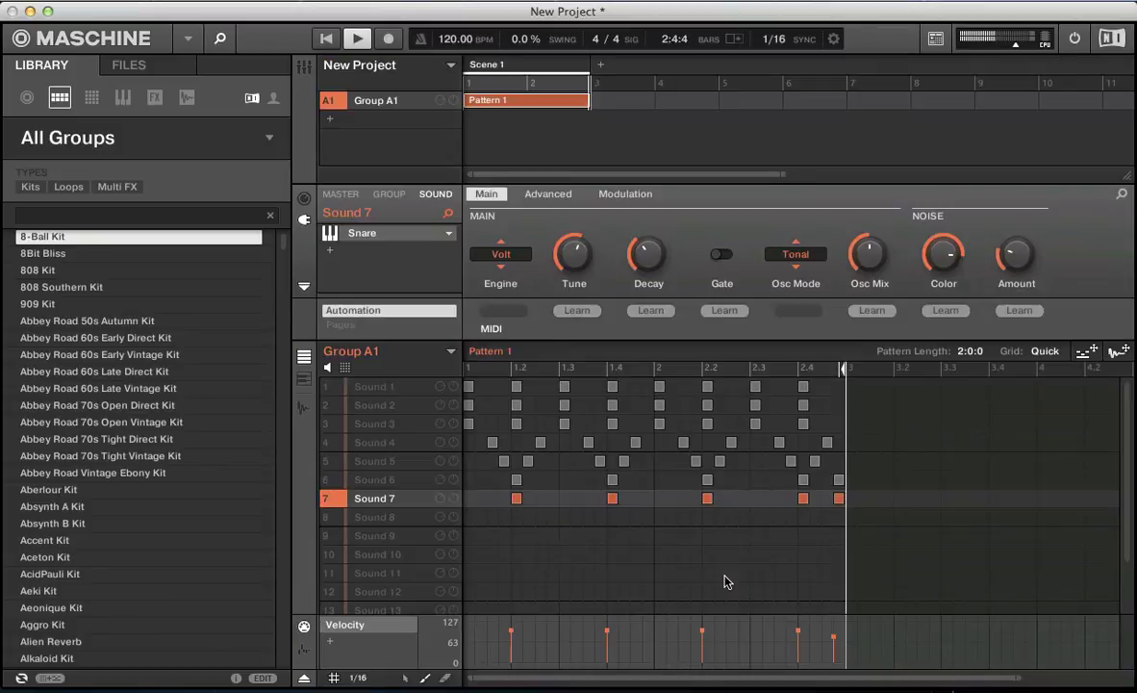
left_click(326, 502)
key("super+m")
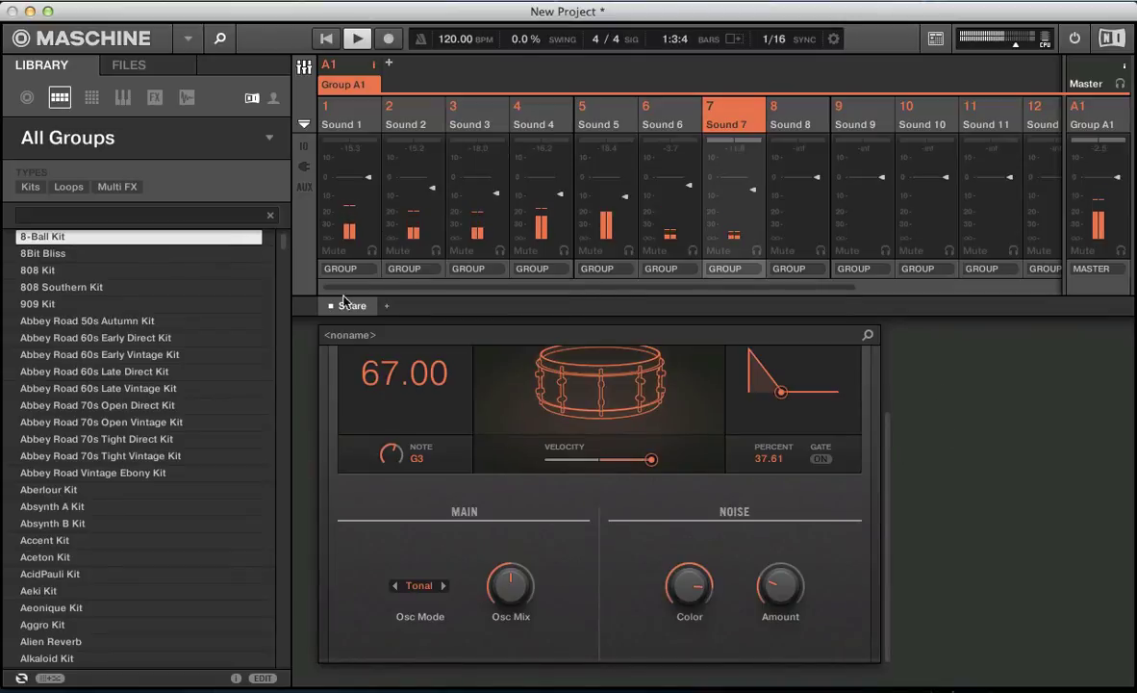
Step: Insert FabFilter Pro-Q (VST) as an effect after the Sound 7 snare
left_click(386, 305)
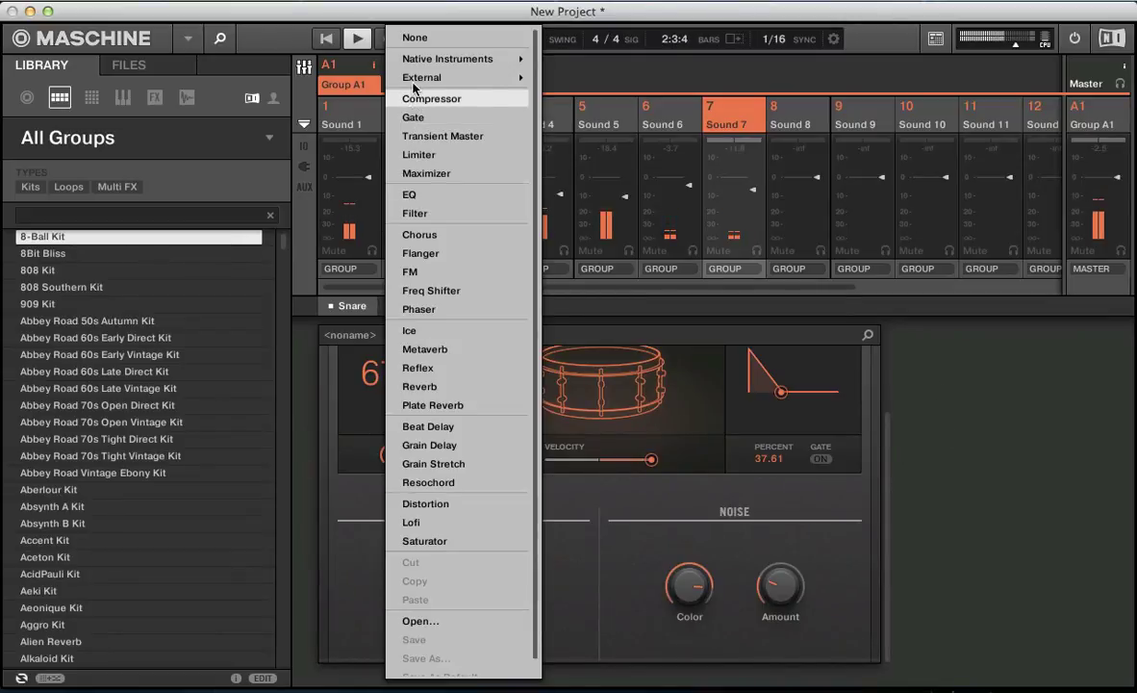
mouse_move(421, 77)
scroll(786, 195, "down", 10)
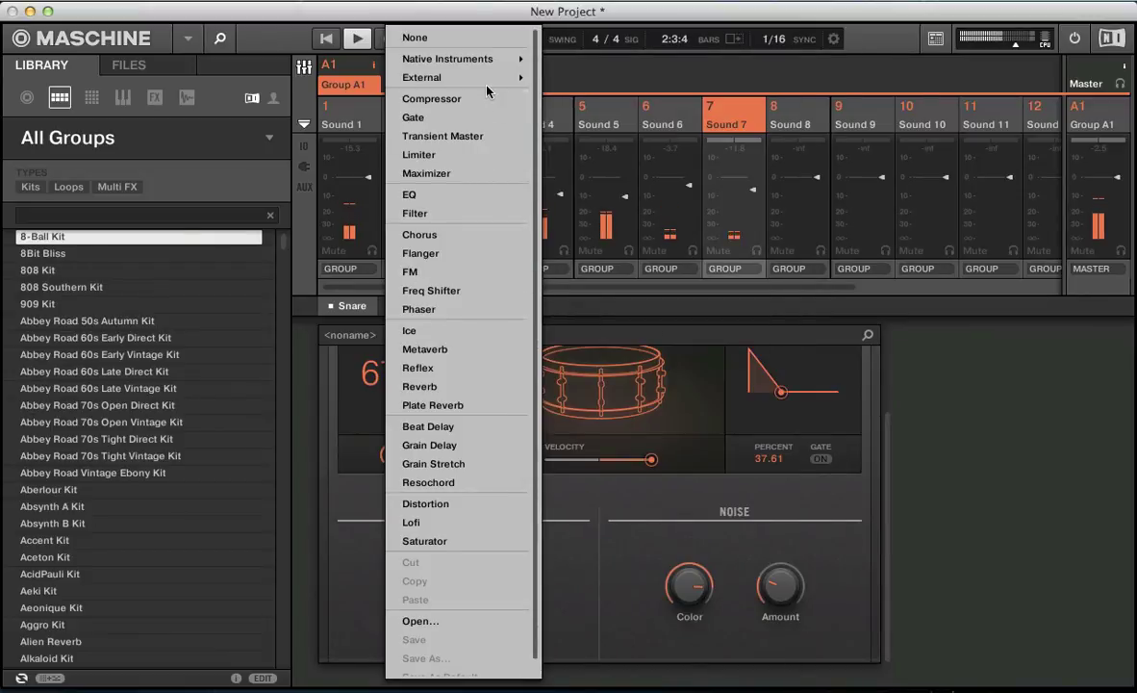
mouse_move(501, 77)
scroll(663, 467, "down", 10)
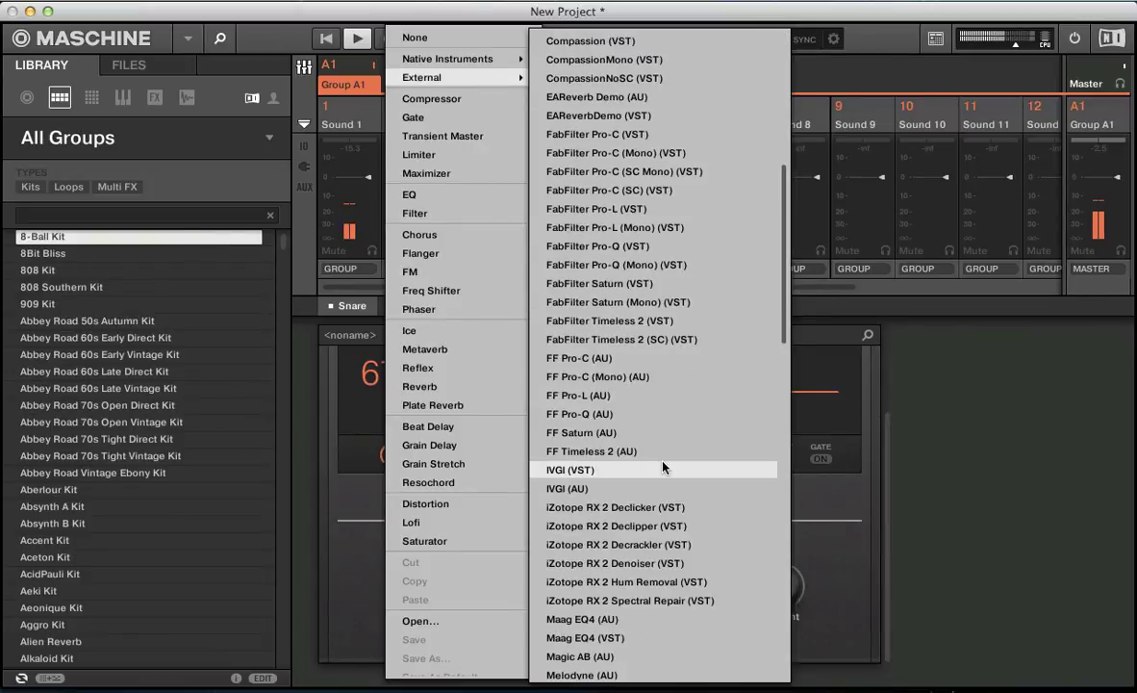
left_click(560, 229)
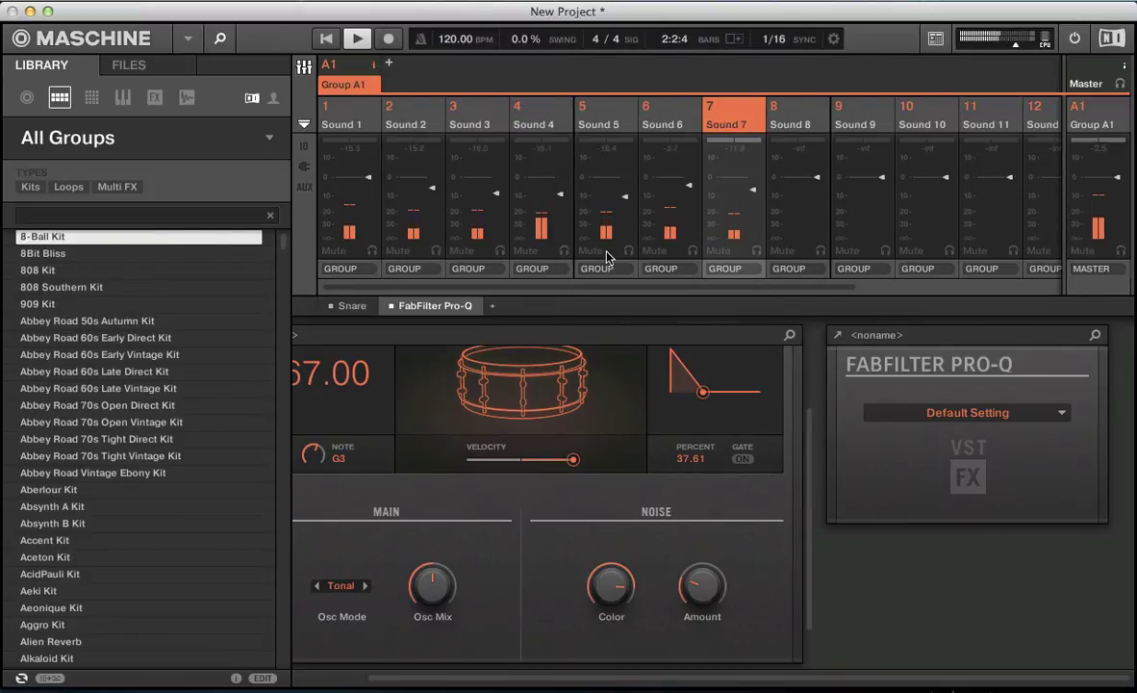
Step: Add a 24 dB/oct Low Cut band near 128 Hz in Pro-Q and close the editor
left_click(837, 335)
double_click(199, 207)
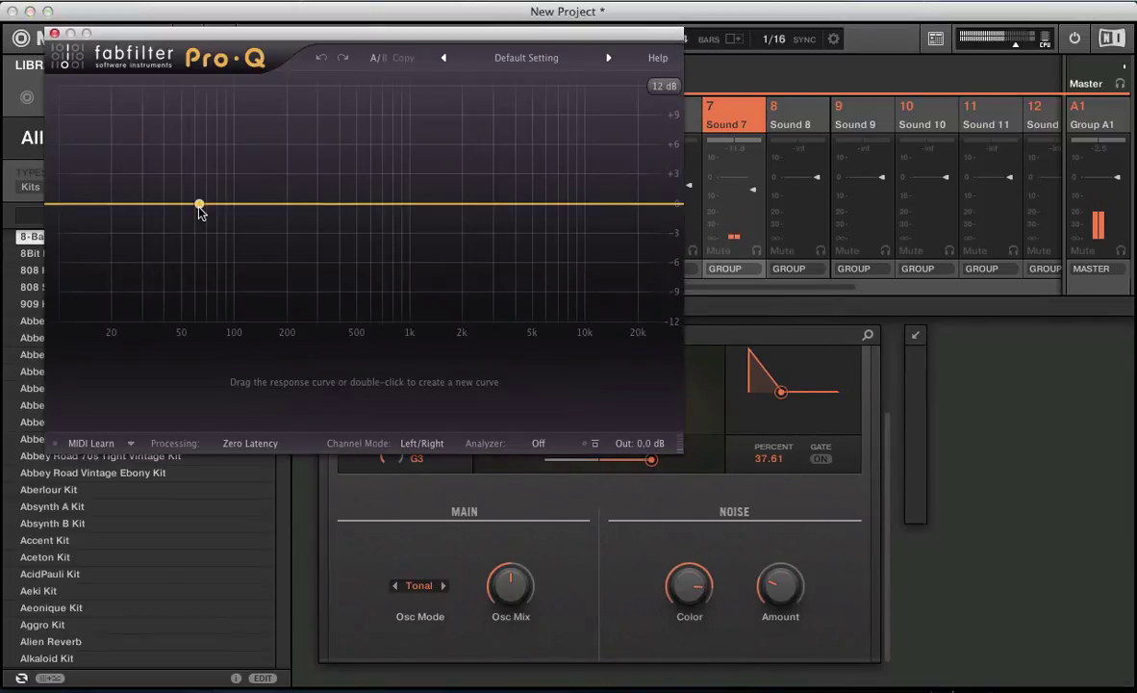
left_click(199, 382)
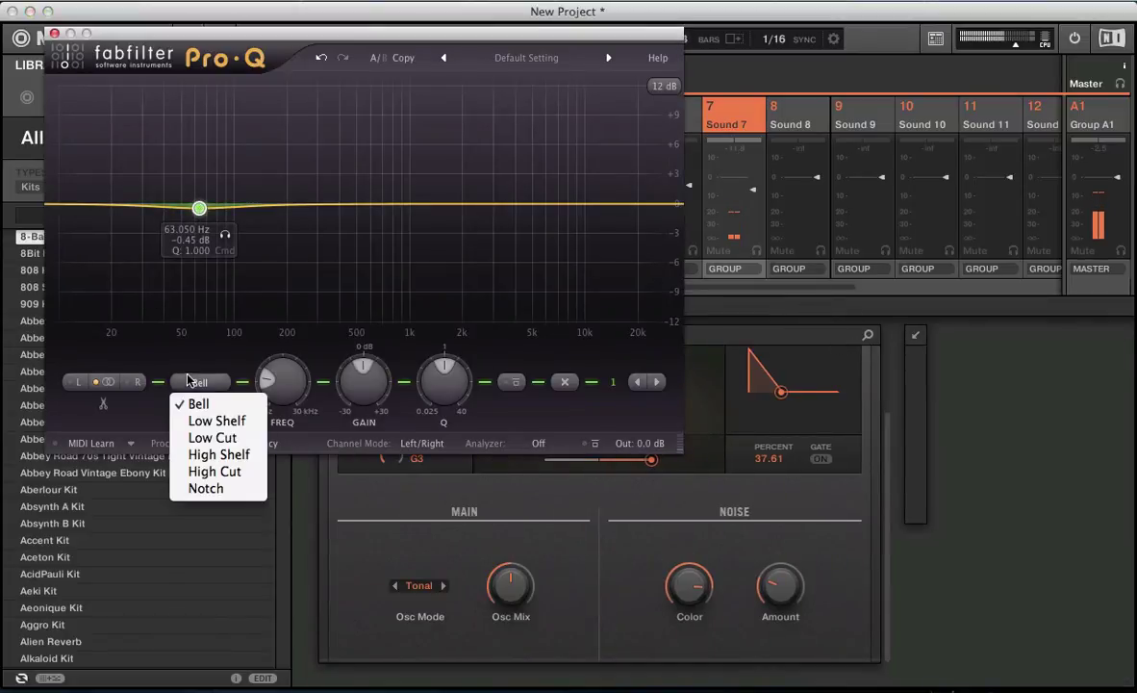
left_click(204, 438)
left_click_drag(201, 204, 255, 210)
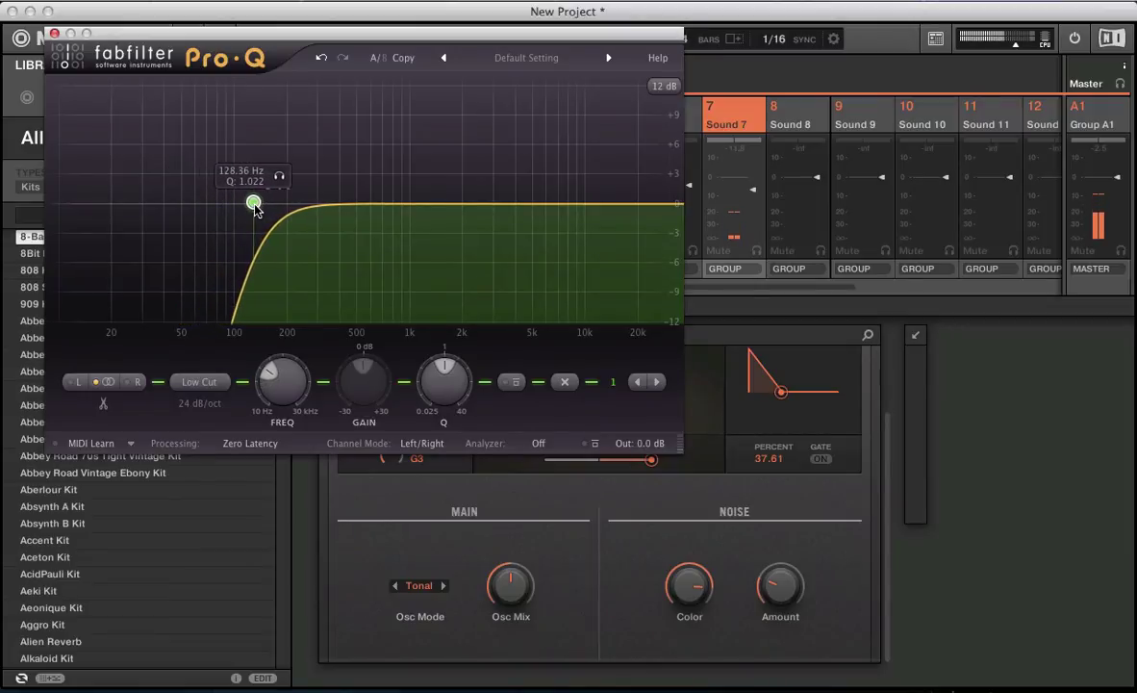
left_click(55, 34)
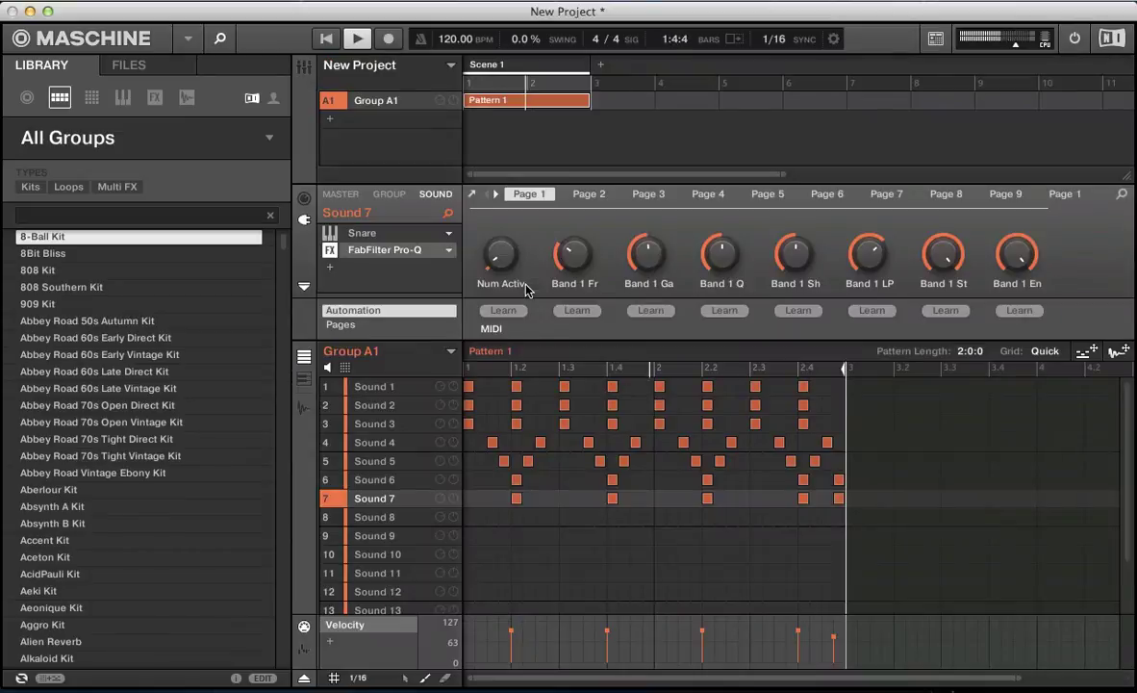
Step: Select Sound 8 and place hits at steps 1.2, 1.4, 2.2, 2.4 and the last step
key("super+m")
left_click(381, 519)
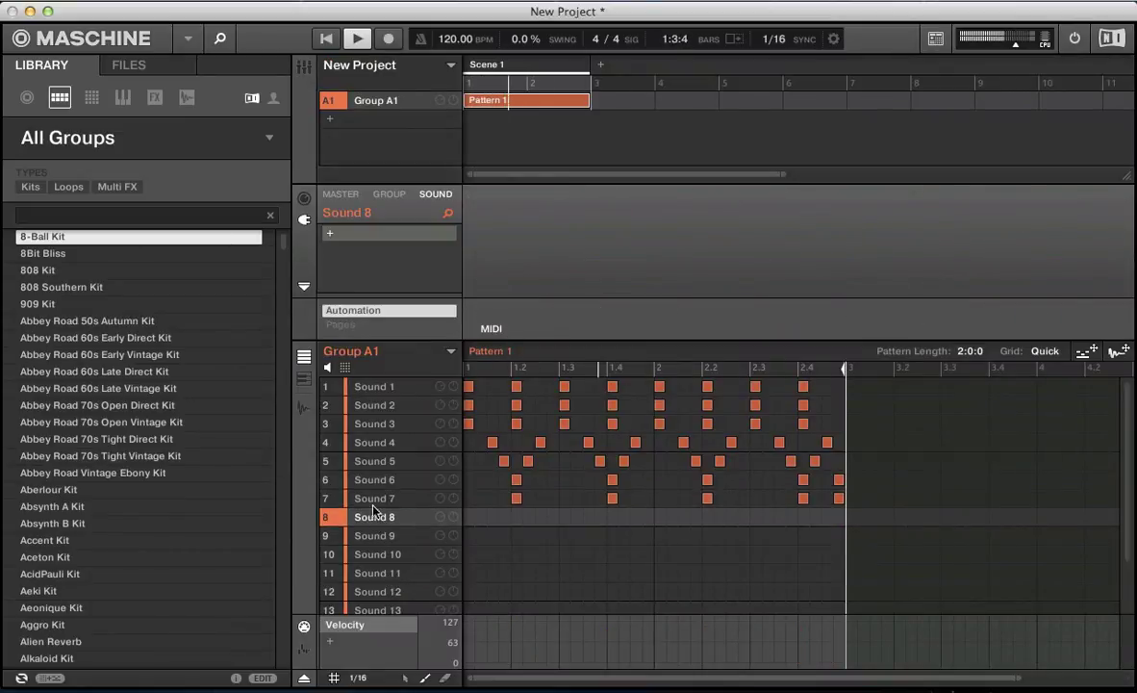
left_click(517, 520)
left_click(613, 519)
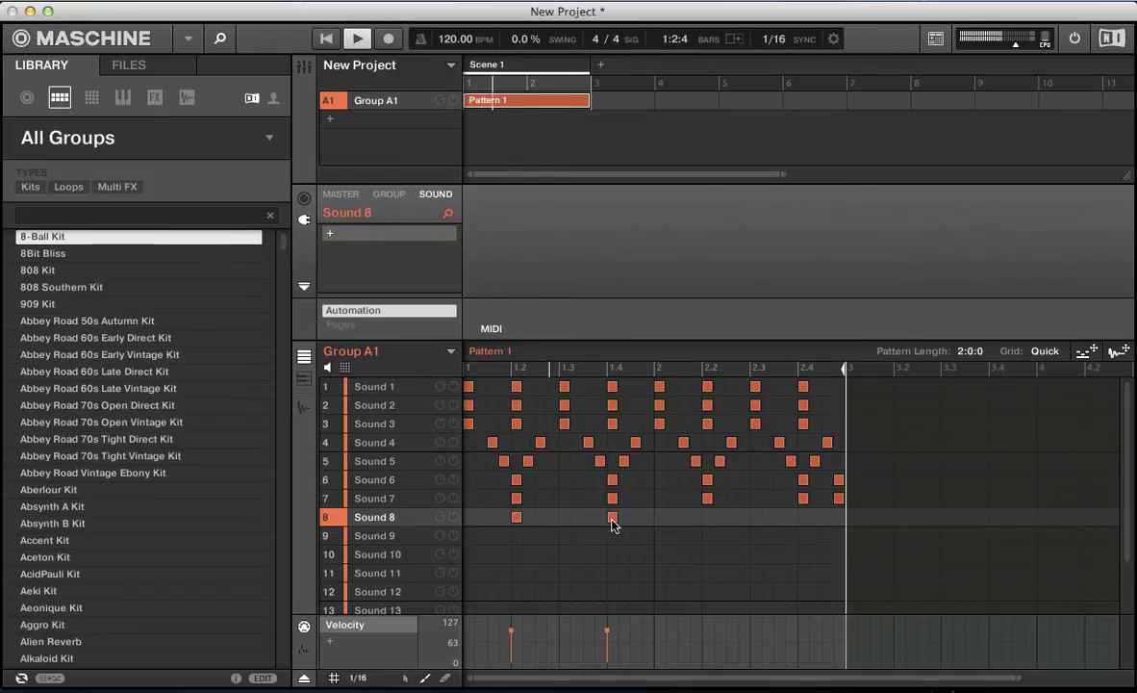
left_click(708, 520)
left_click(788, 519)
left_click(791, 518)
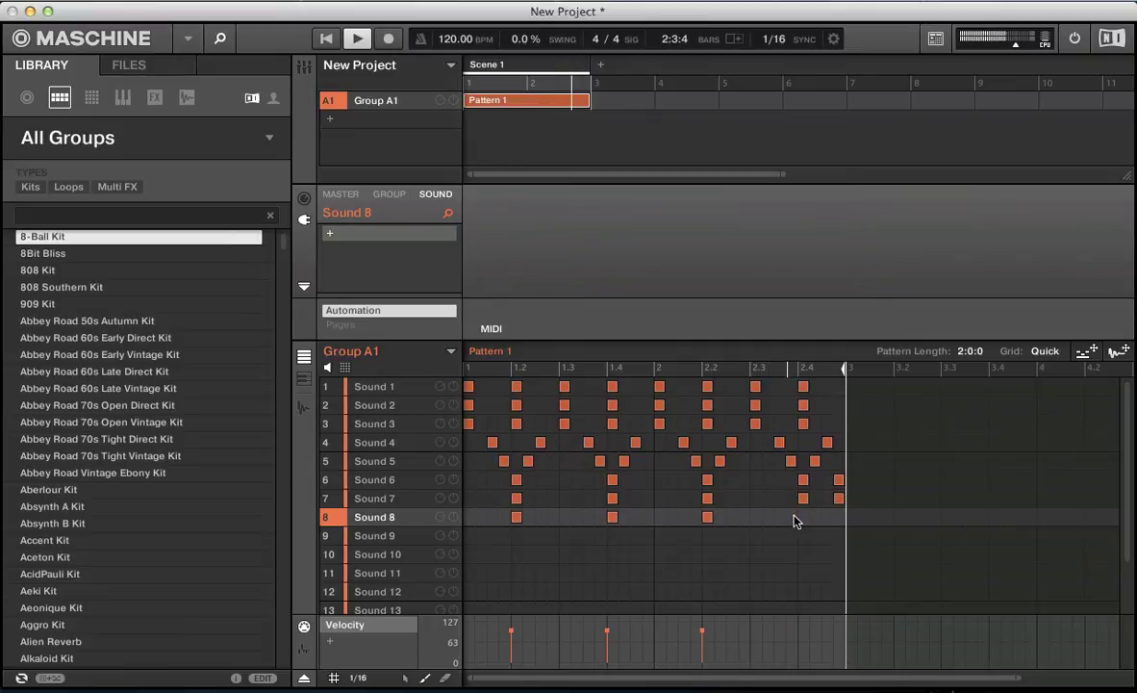
left_click(803, 519)
left_click(839, 520)
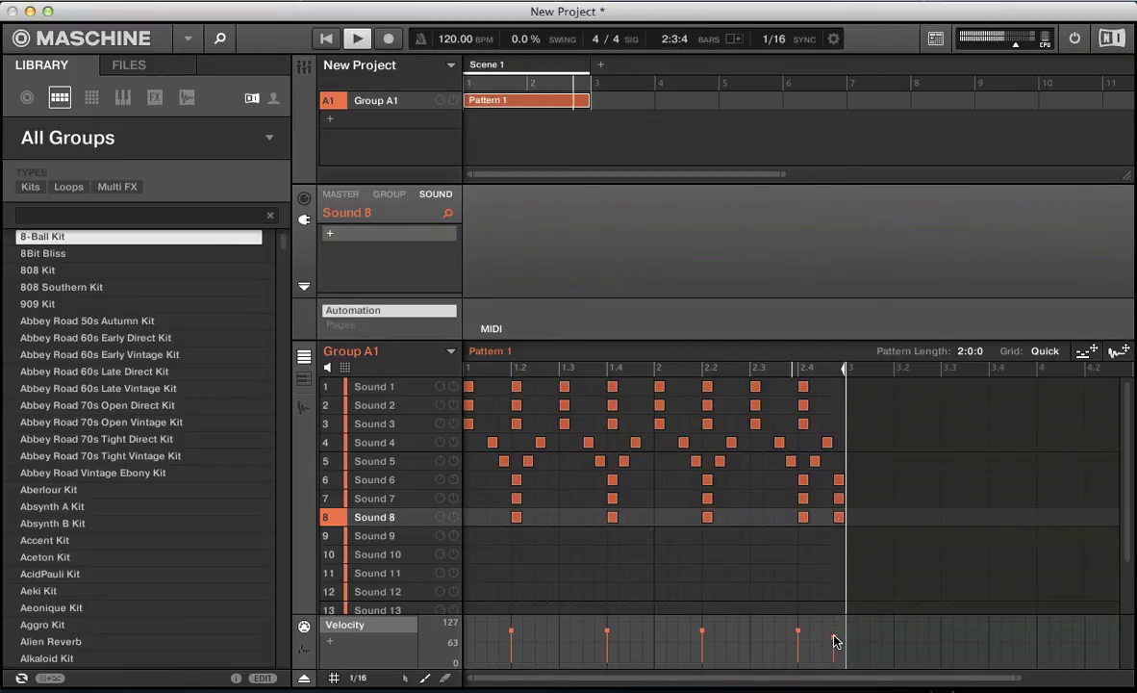
Step: Load a Drumsynth Snare onto Sound 8
left_click(330, 233)
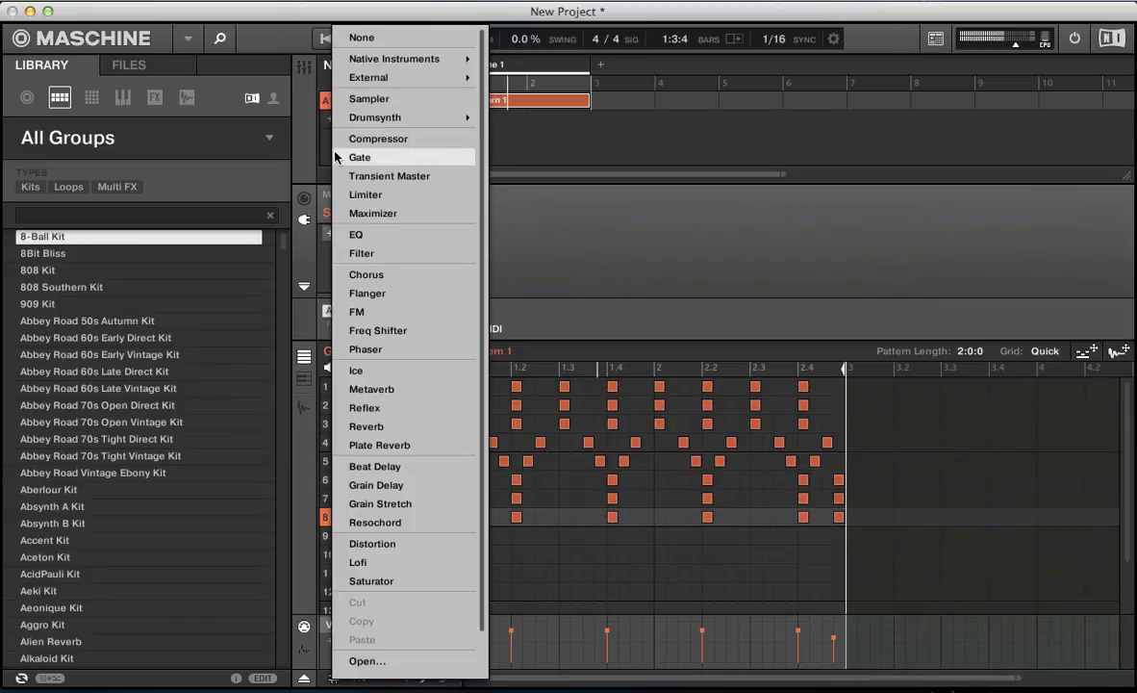
mouse_move(452, 117)
left_click(503, 225)
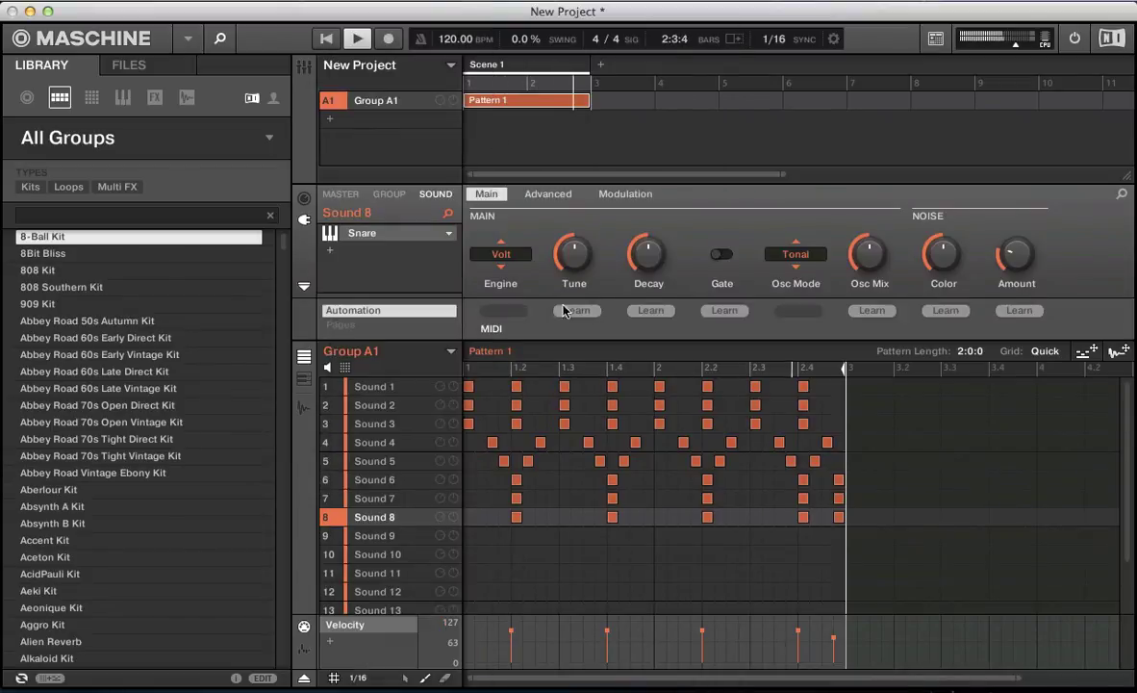
Step: Switch Sound 8's Drumsynth Snare engine to CLAP
key("super+m")
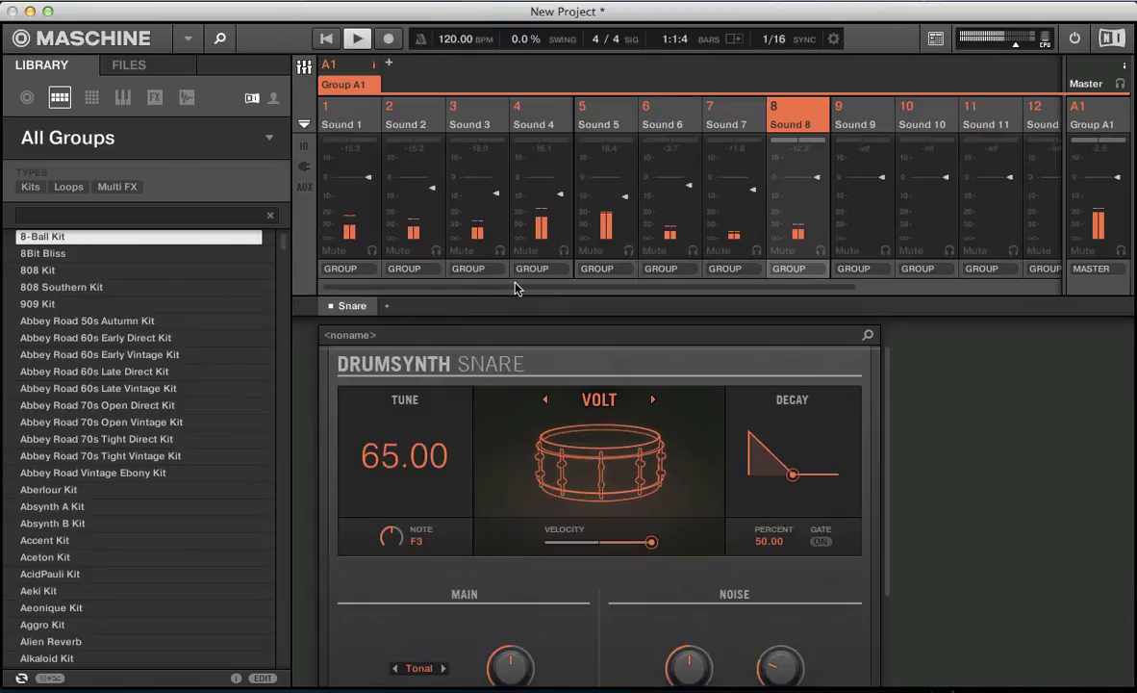
left_click(654, 401)
left_click(654, 401)
left_click(654, 400)
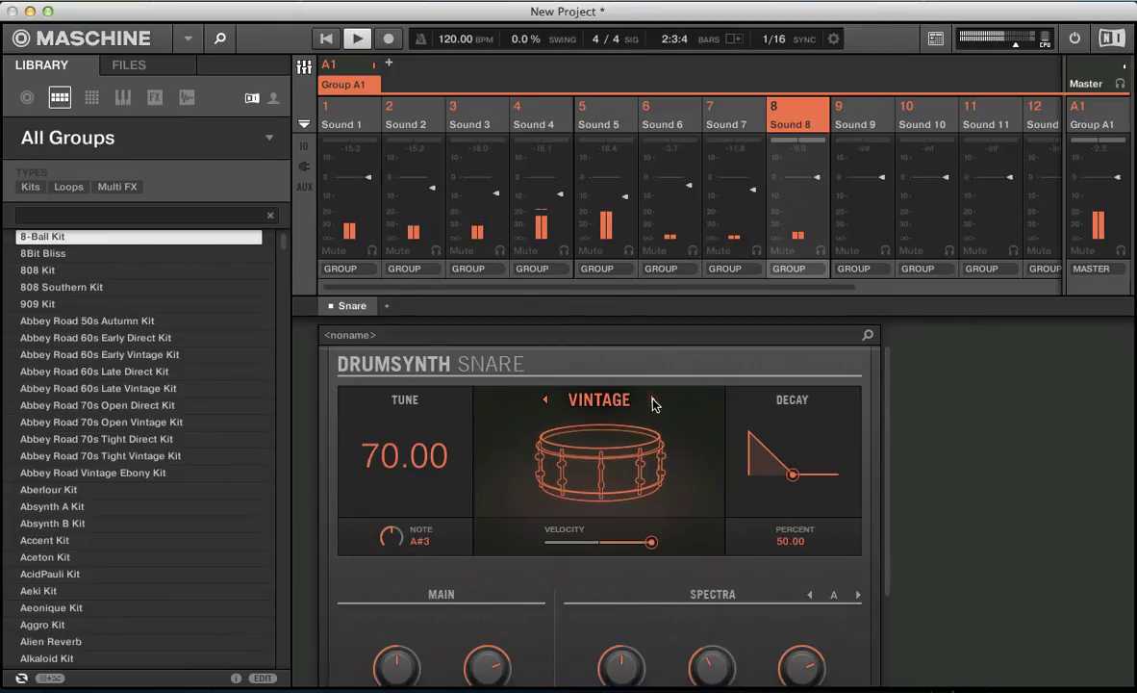
left_click(654, 401)
left_click(653, 401)
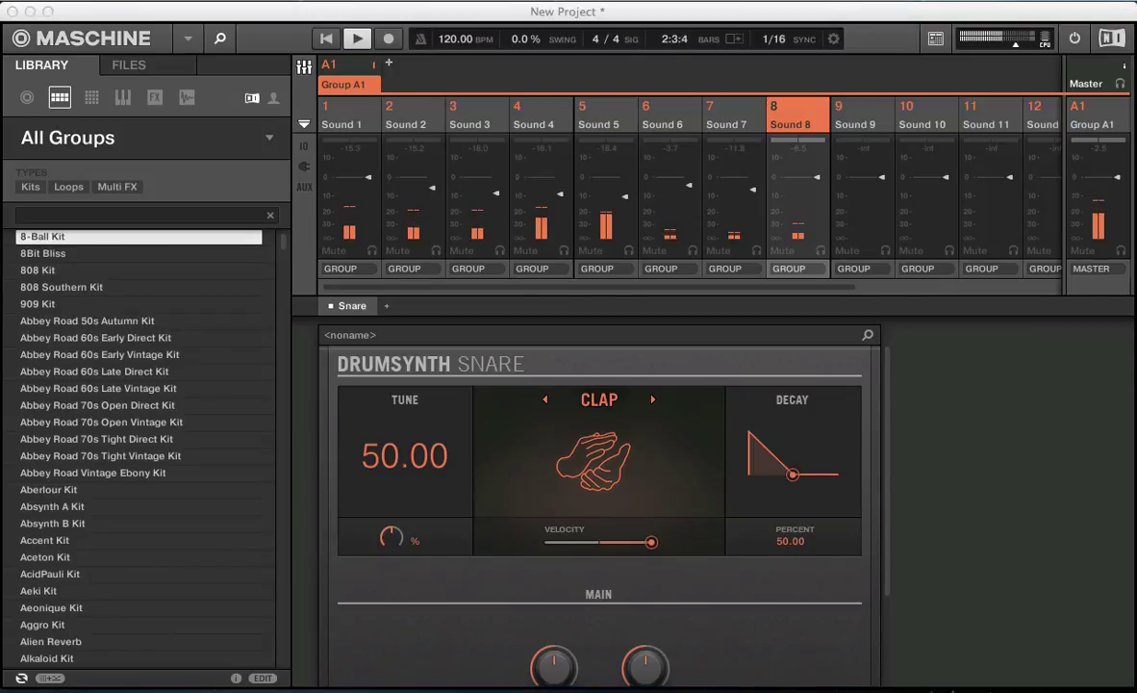
Step: Lower the clap's Tune to 41 and shorten its decay
left_click_drag(391, 536, 390, 542)
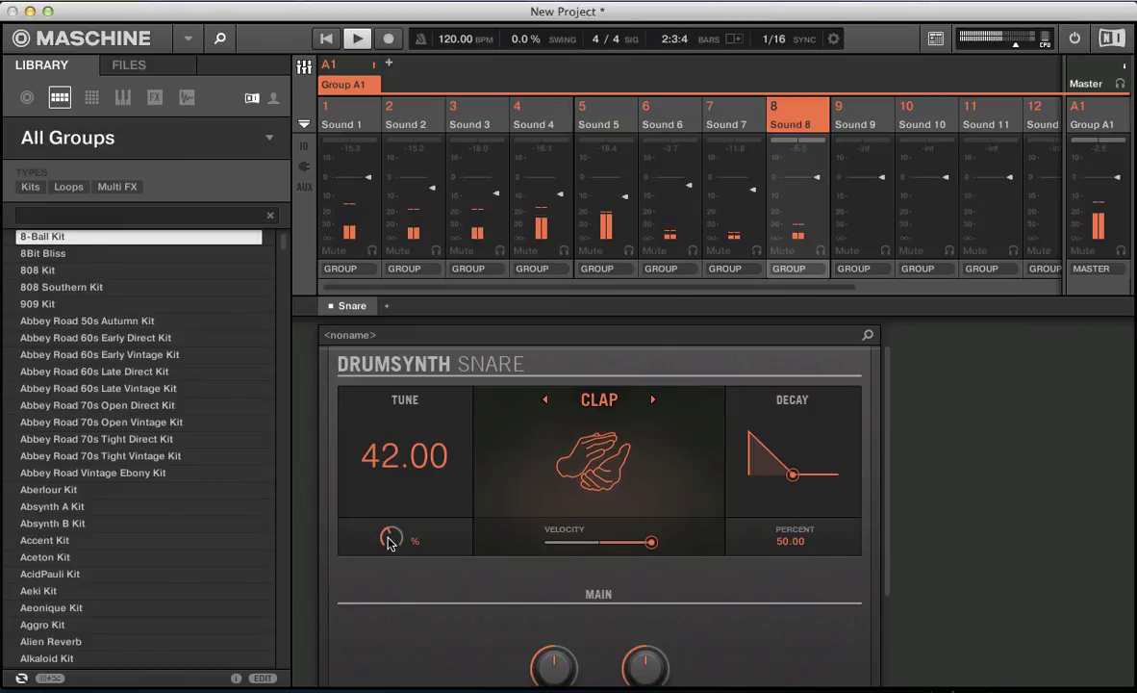
left_click_drag(389, 543, 390, 544)
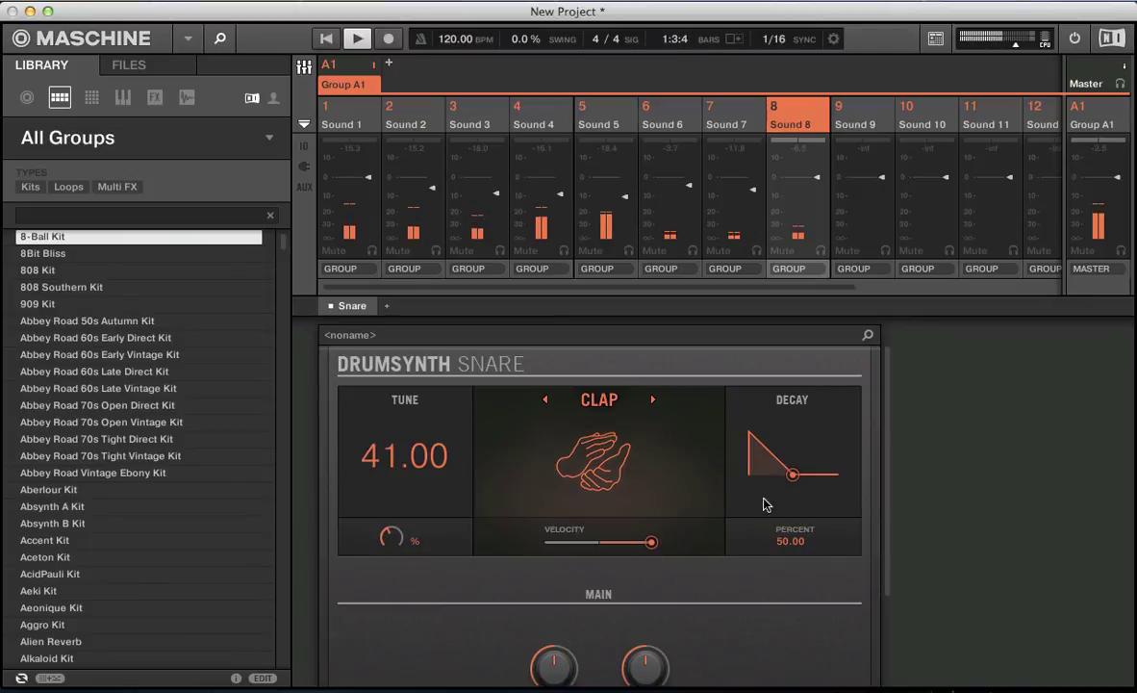
left_click_drag(793, 474, 779, 490)
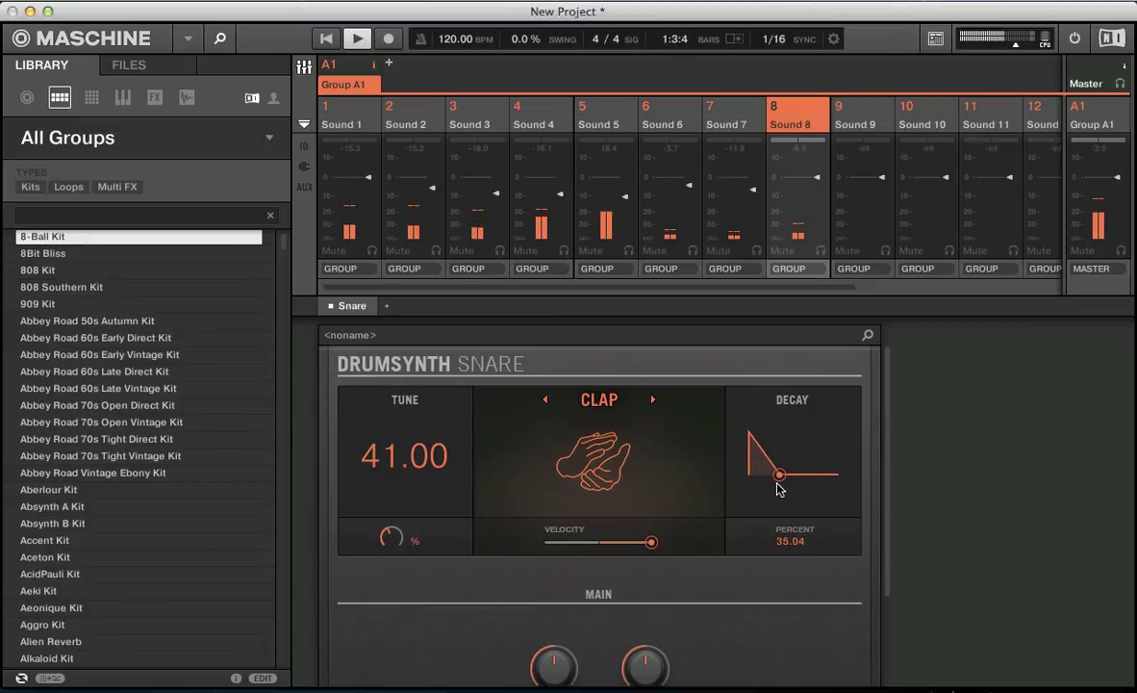
left_click_drag(780, 489, 780, 492)
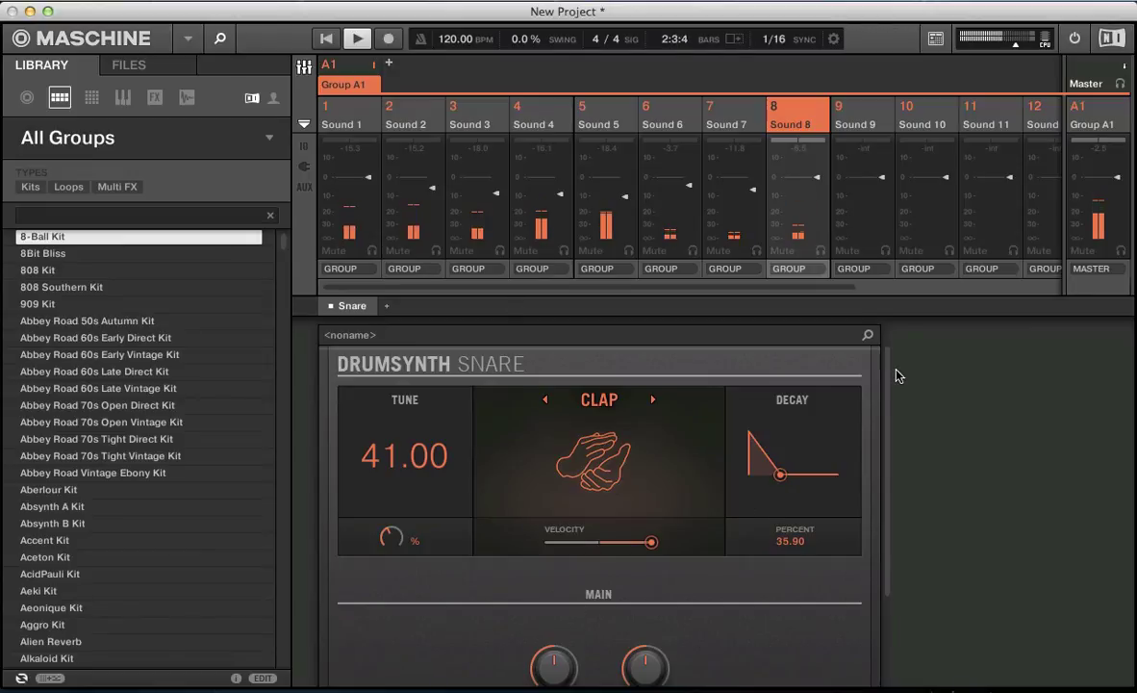
Step: Set the clap's Room to 65.0 percent, raise Focus, and lower Sound 8's volume slightly
left_click_drag(886, 381, 886, 444)
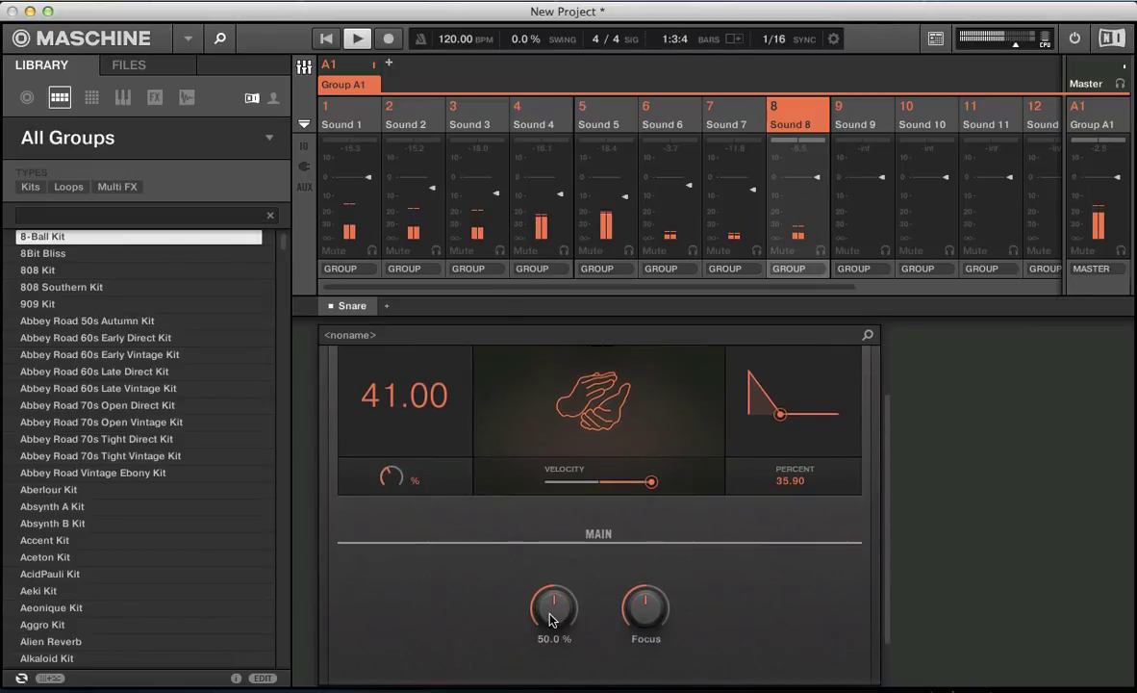
scroll(552, 619, "up", 2)
scroll(551, 619, "up", 1)
scroll(643, 612, "down", 20)
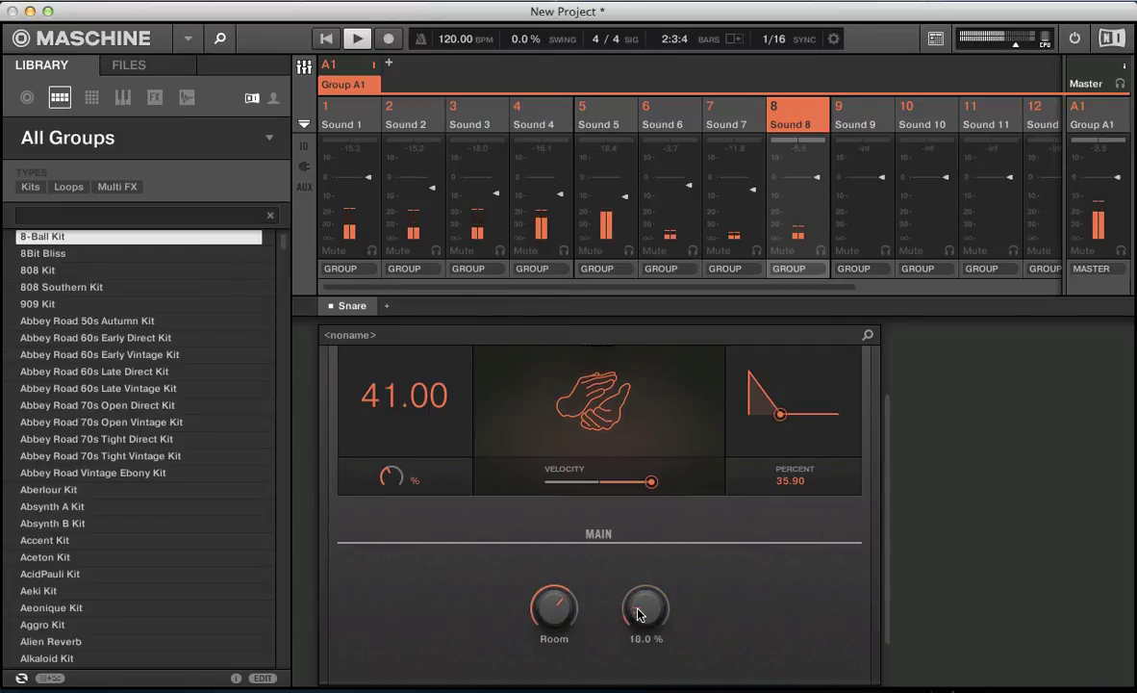
scroll(639, 612, "up", 20)
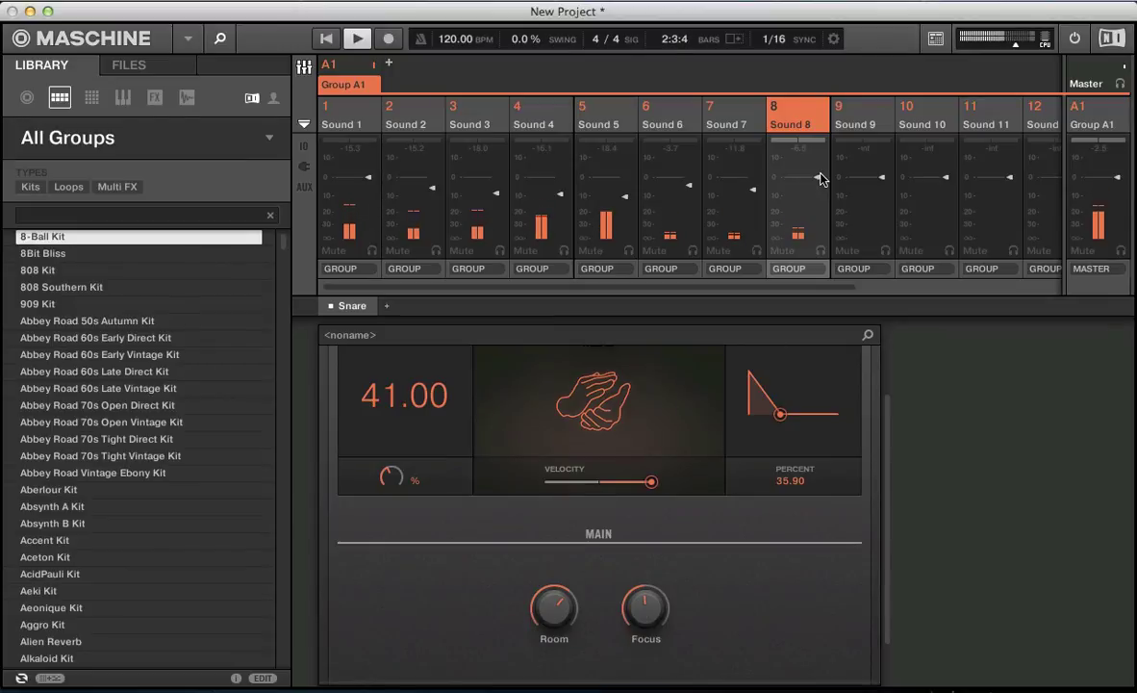
left_click_drag(821, 179, 817, 190)
Step: Set Sound 8's groove Swing to about 30% with a 1/1 swing cycle
key("super+m")
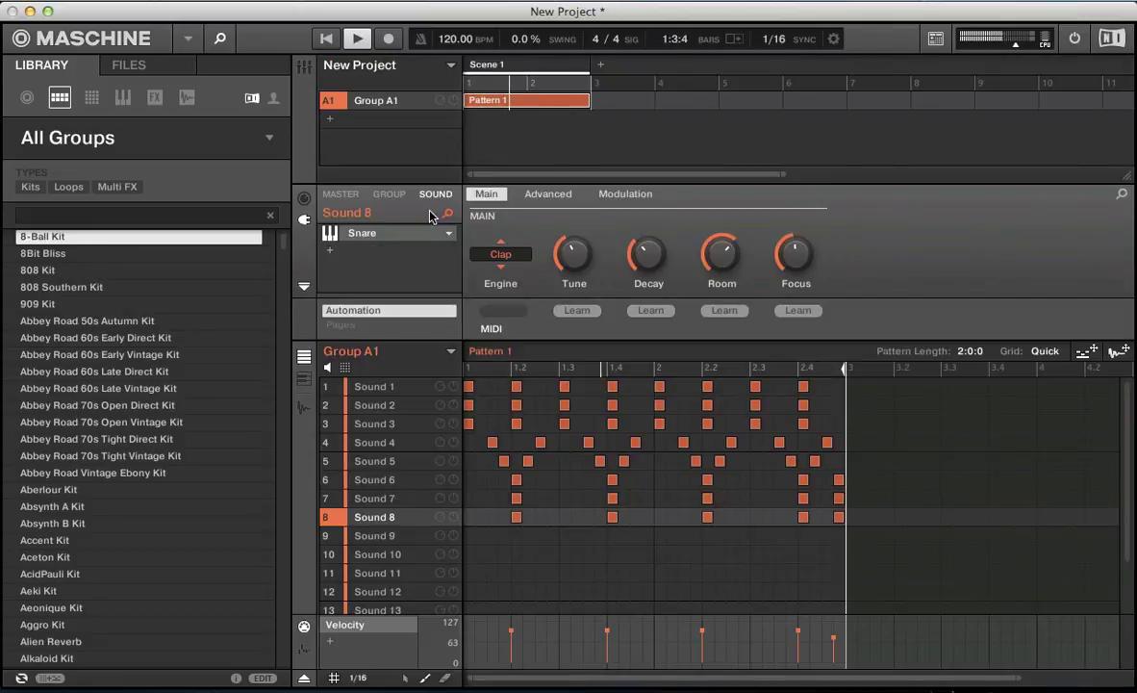
left_click(305, 199)
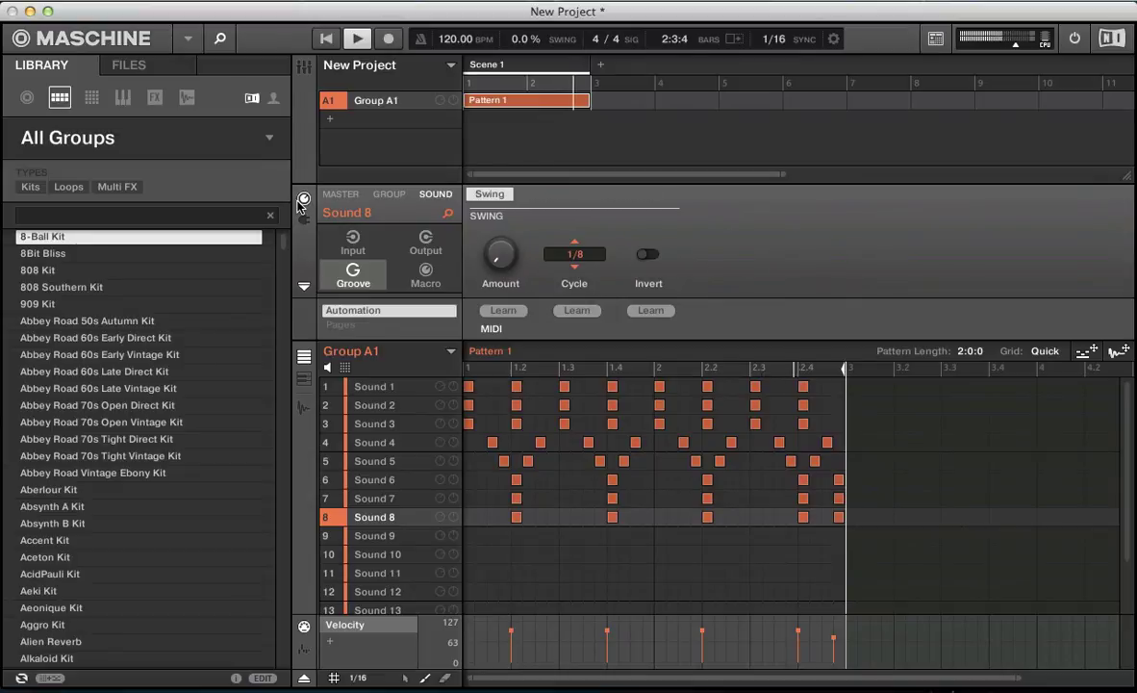
left_click(389, 193)
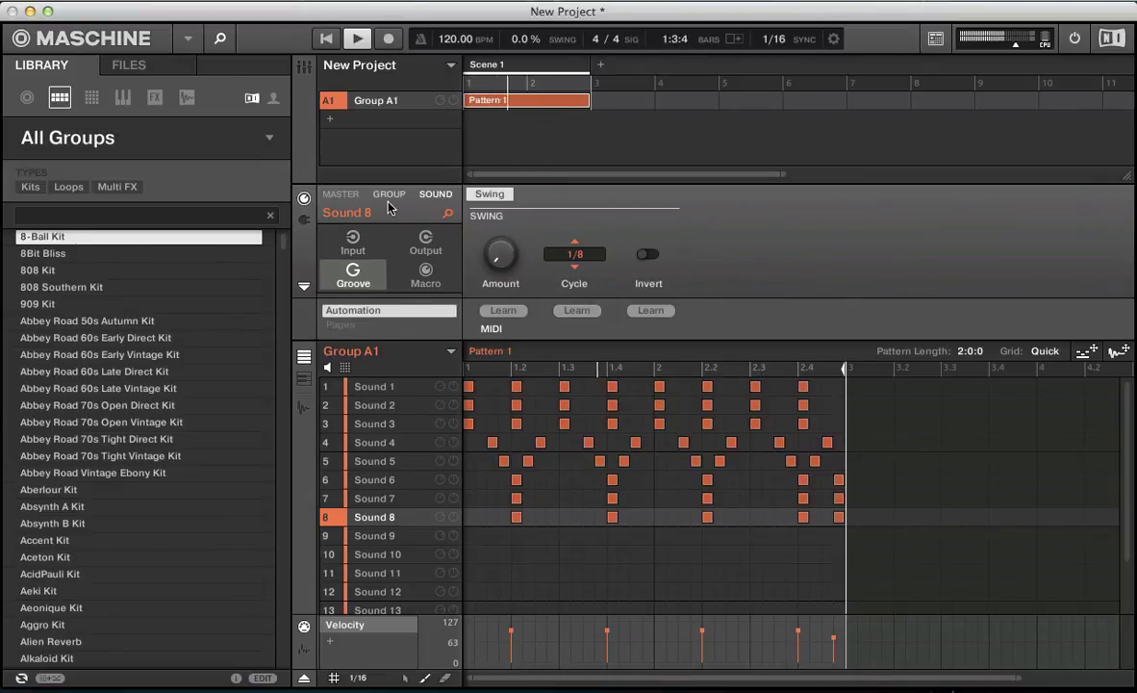
left_click(435, 193)
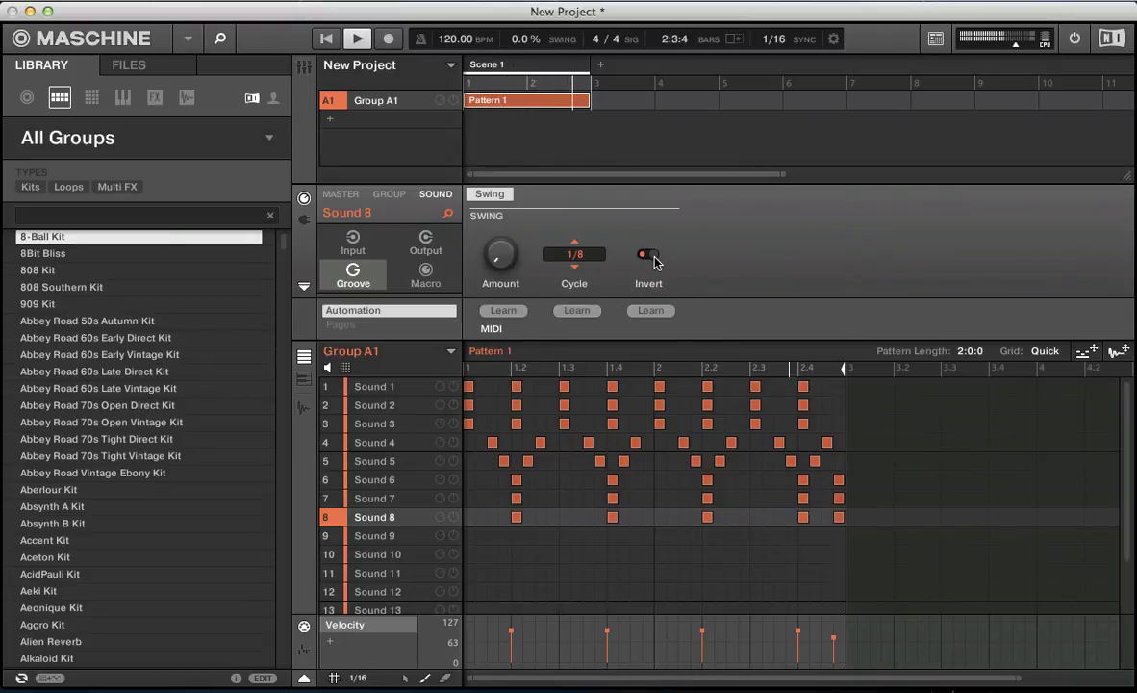
mouse_move(516, 260)
scroll(493, 262, "up", 5)
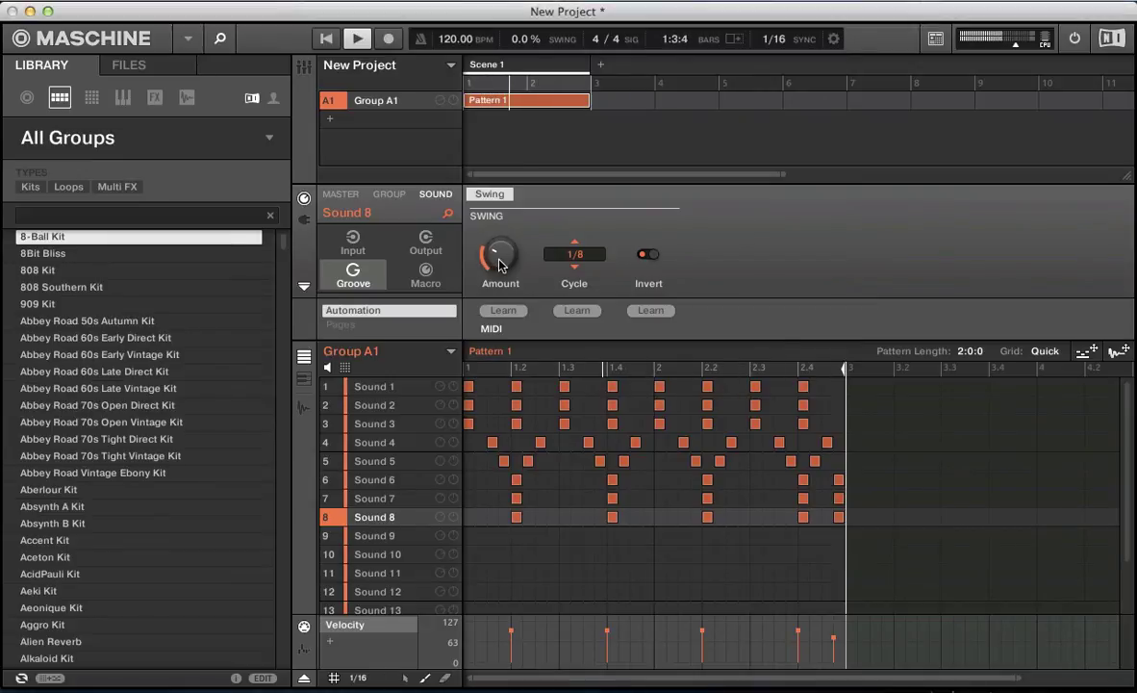
scroll(498, 266, "up", 1)
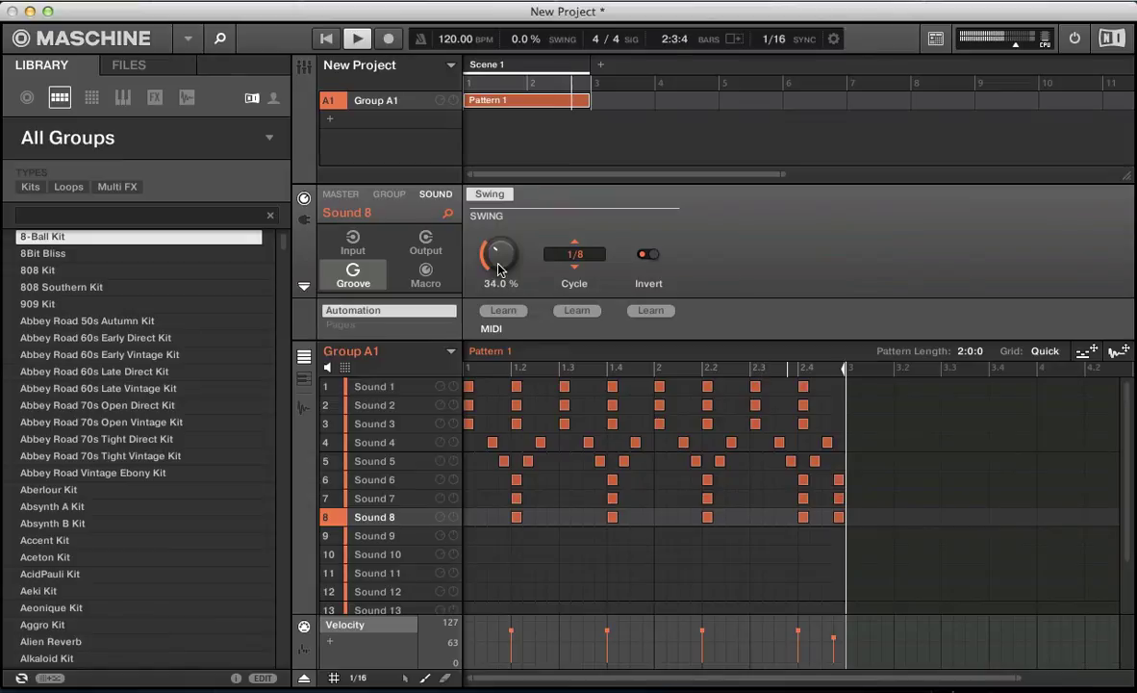
left_click(575, 254)
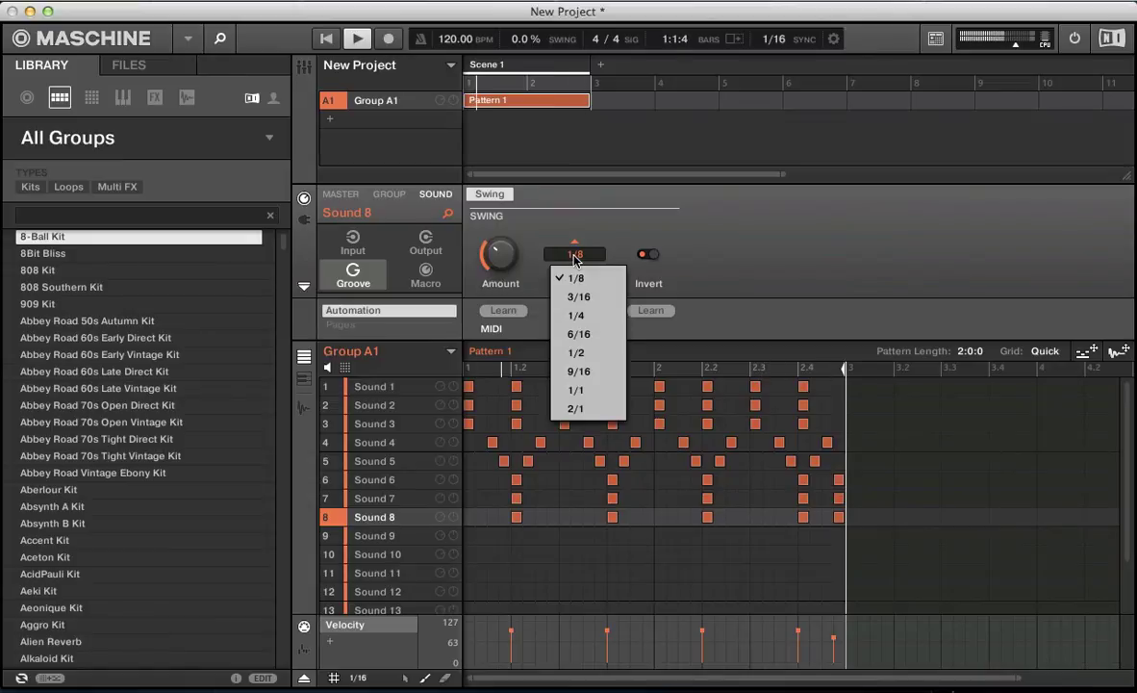
left_click(574, 390)
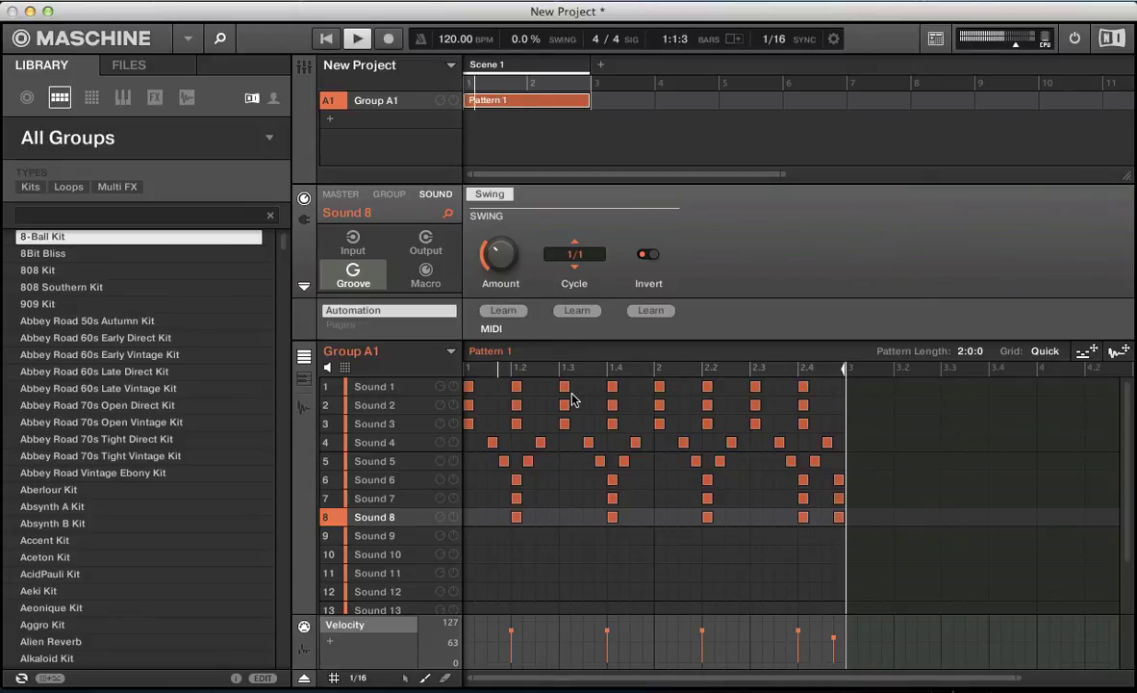
Step: Audition the pattern, then add Ozone 5 Imager (AU) after Sound 8's clap
key("super+m")
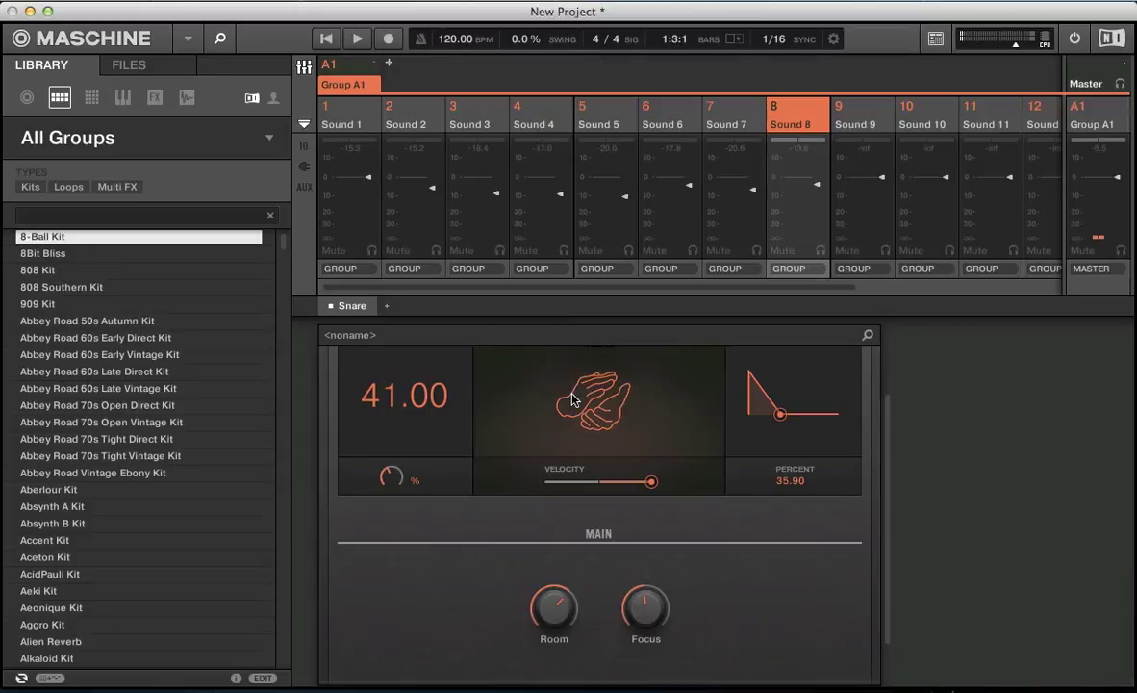
key("space")
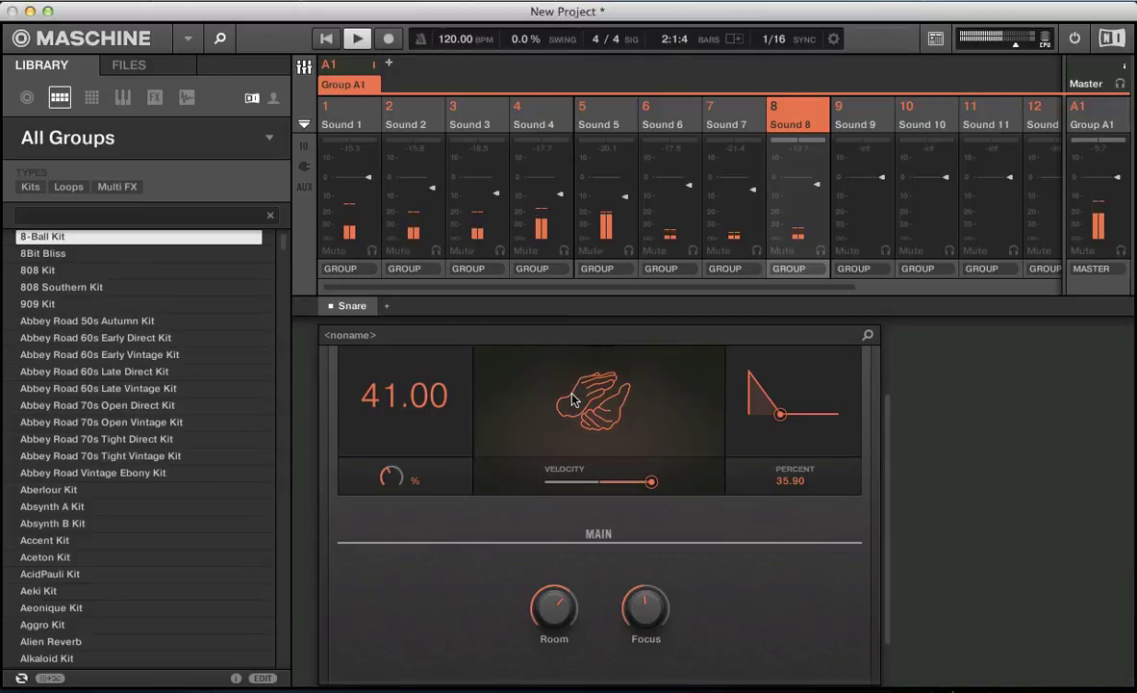
key("space")
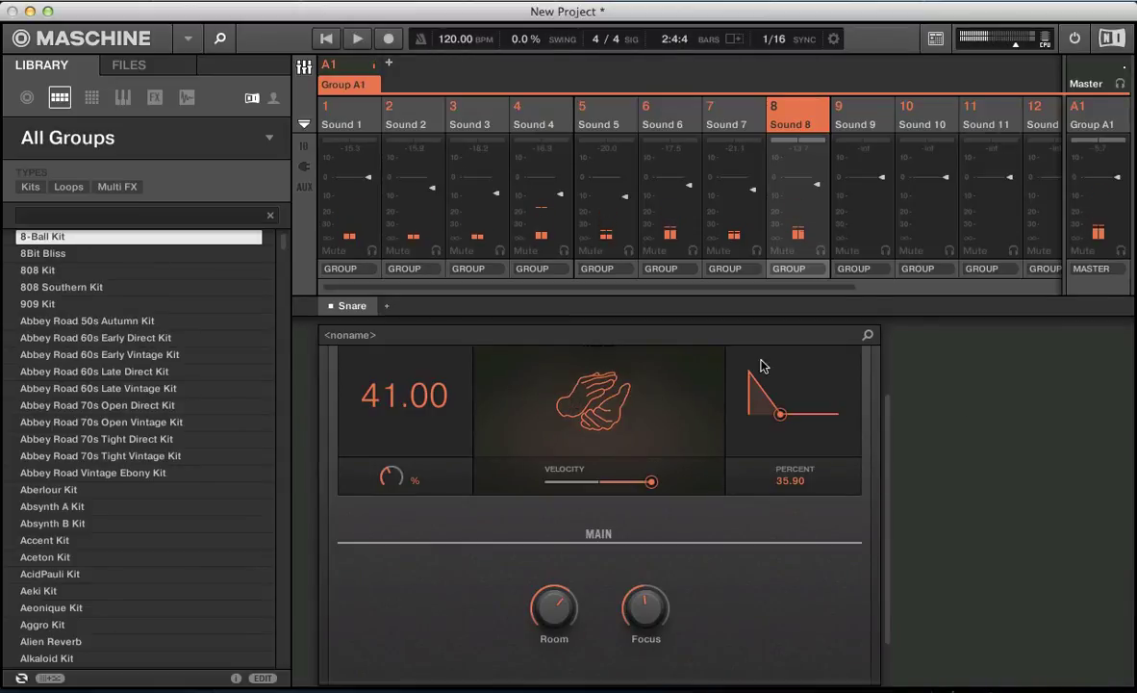
left_click(383, 306)
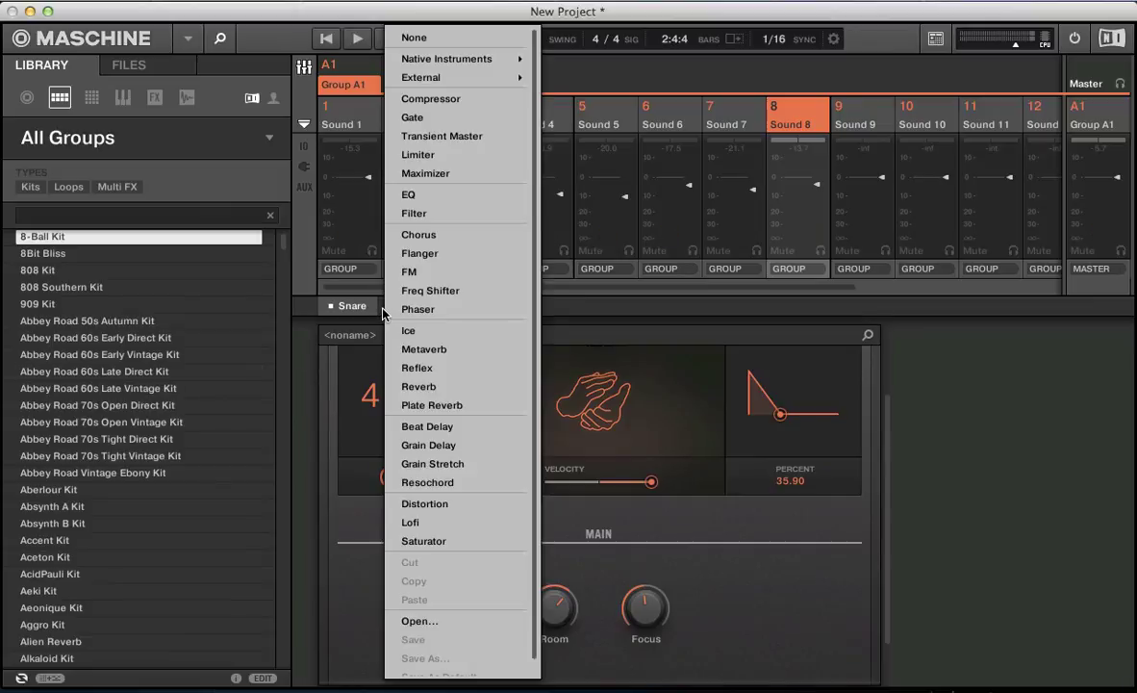
mouse_move(409, 77)
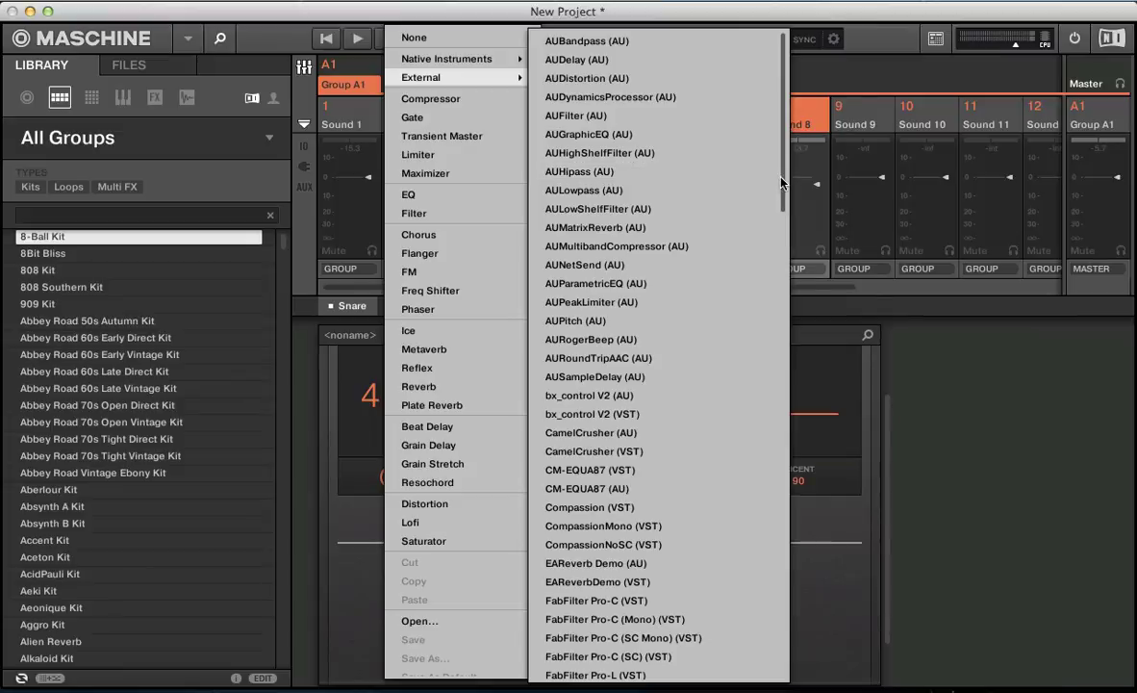
left_click_drag(779, 178, 791, 327)
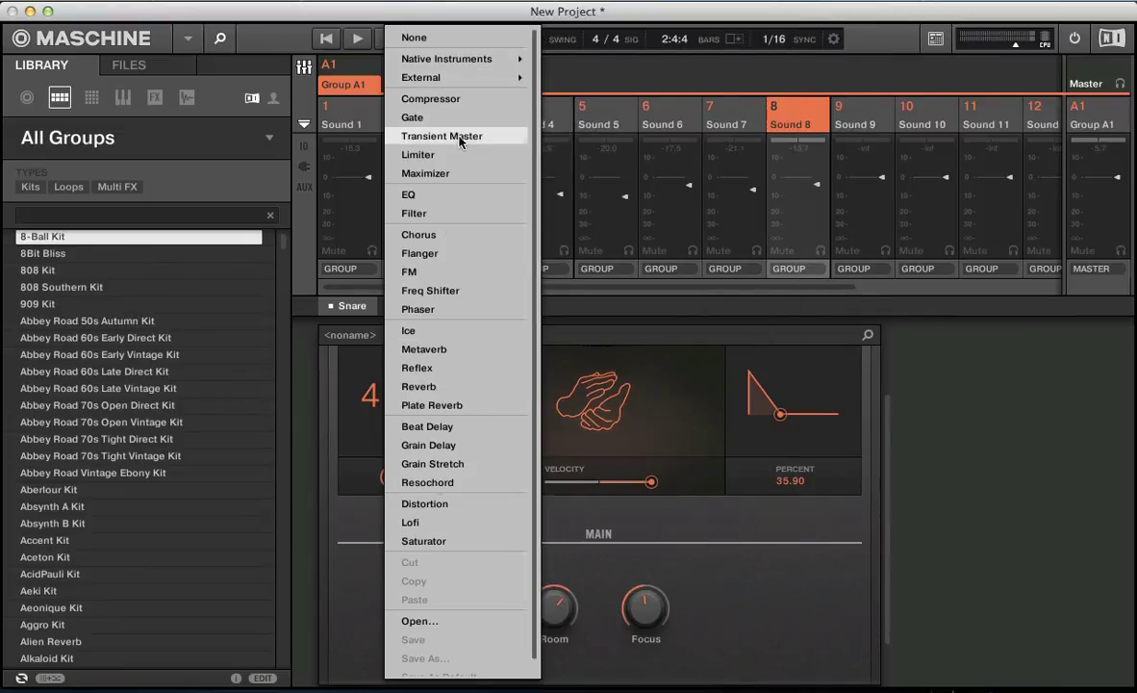
mouse_move(439, 79)
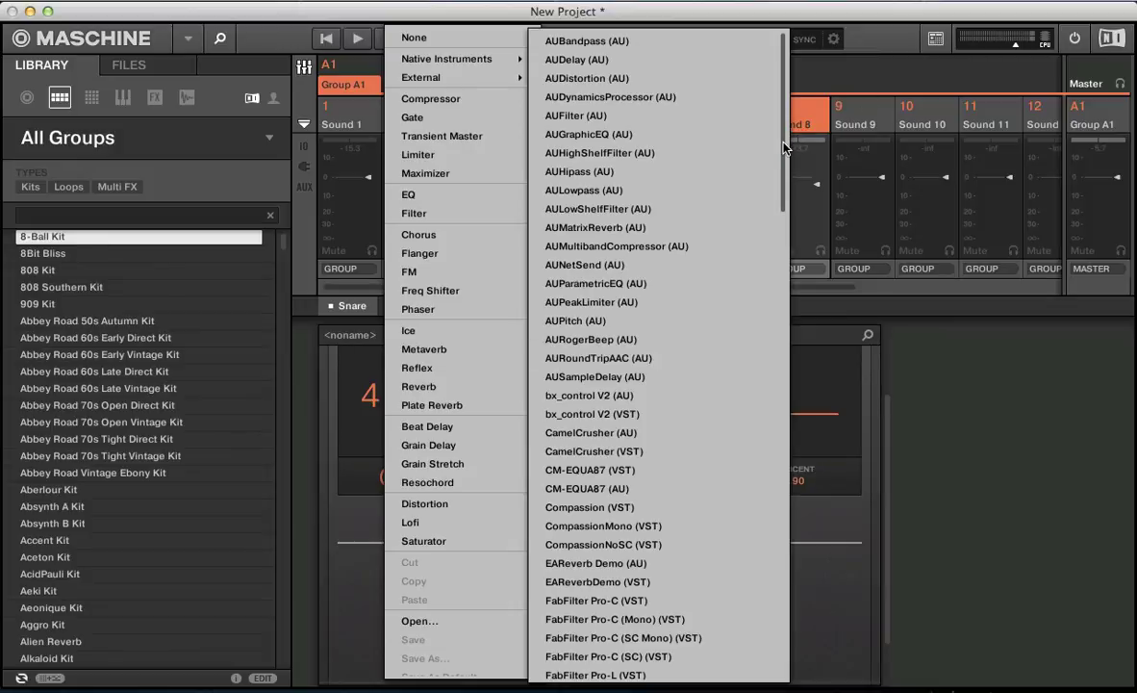
left_click_drag(784, 147, 786, 398)
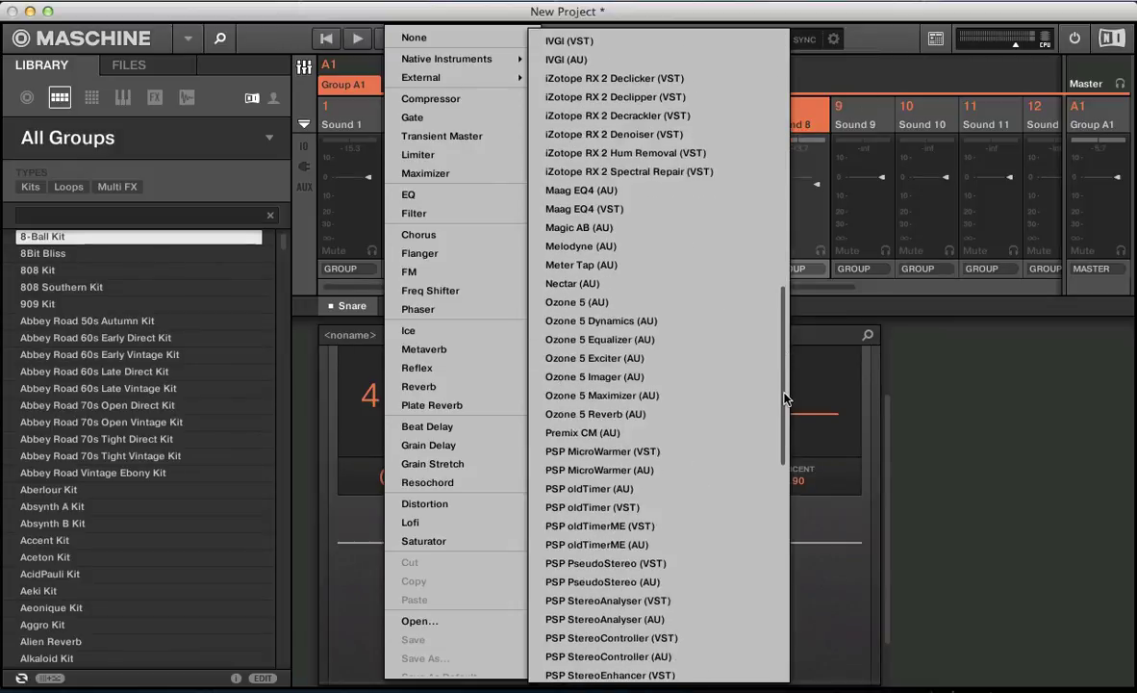
left_click(527, 377)
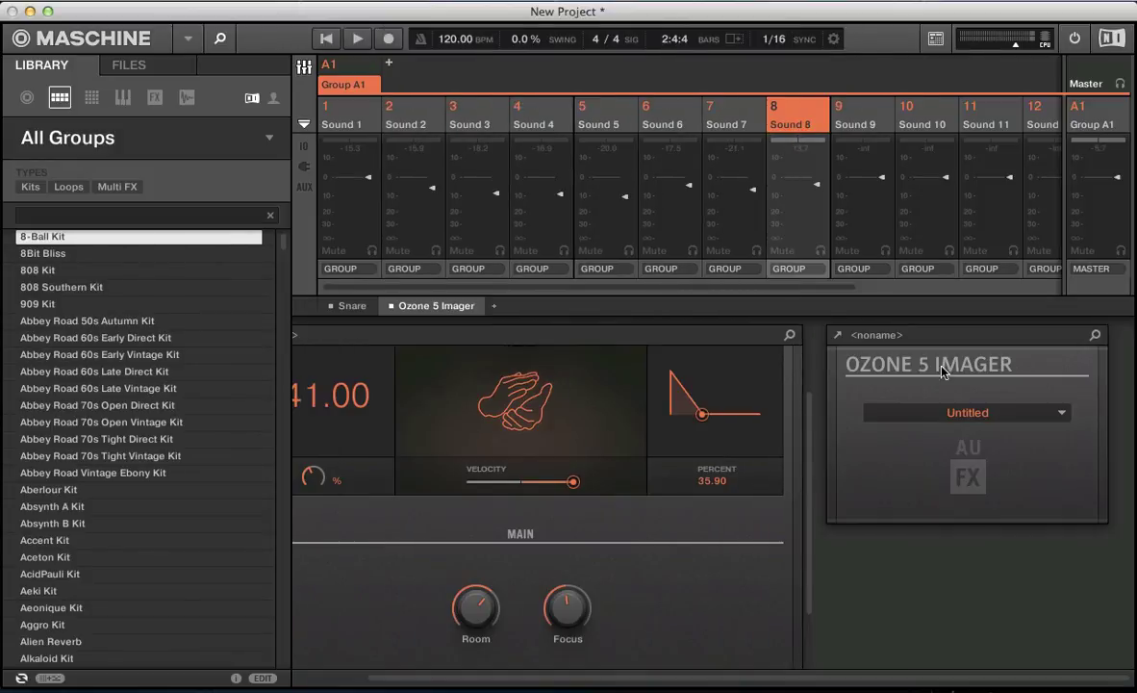
Step: Move the Ozone Imager crossovers to 842Hz and 12.1kHz and turn on Stereoize
left_click(841, 338)
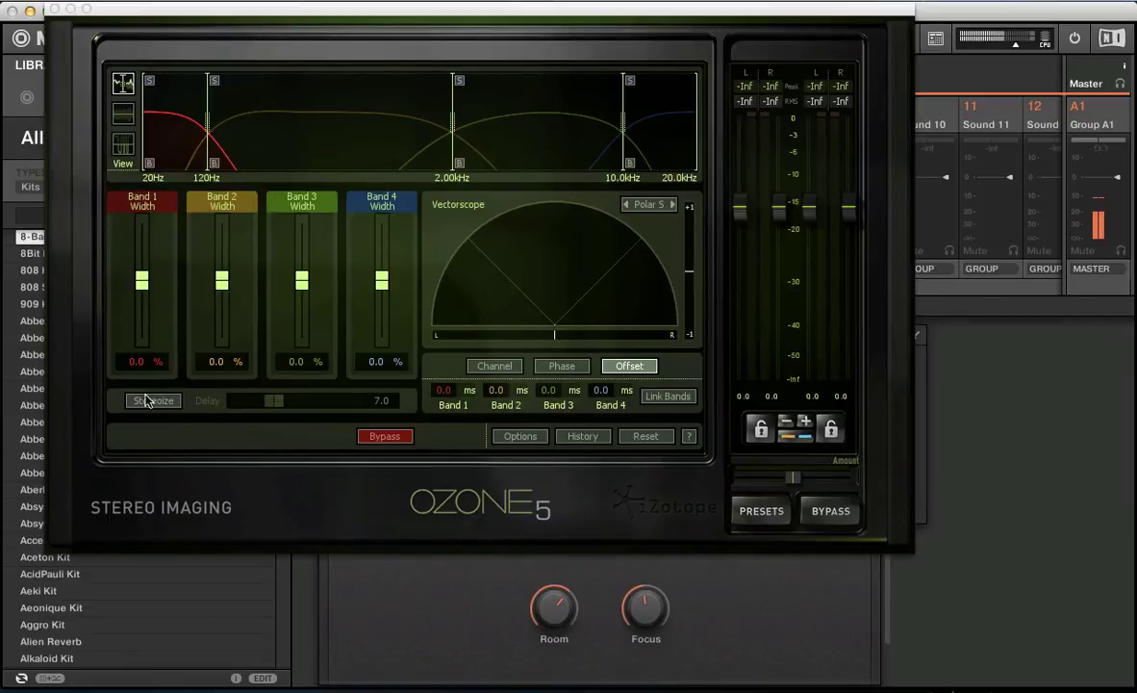
key("space")
left_click_drag(453, 131, 367, 131)
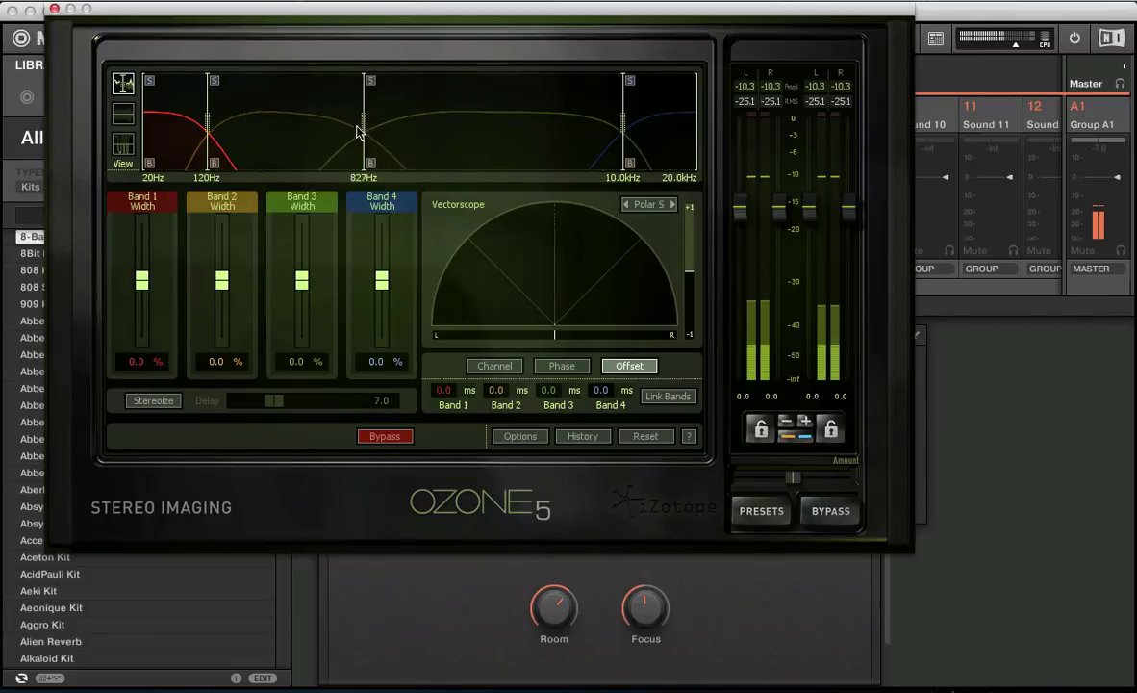
left_click_drag(624, 132, 643, 135)
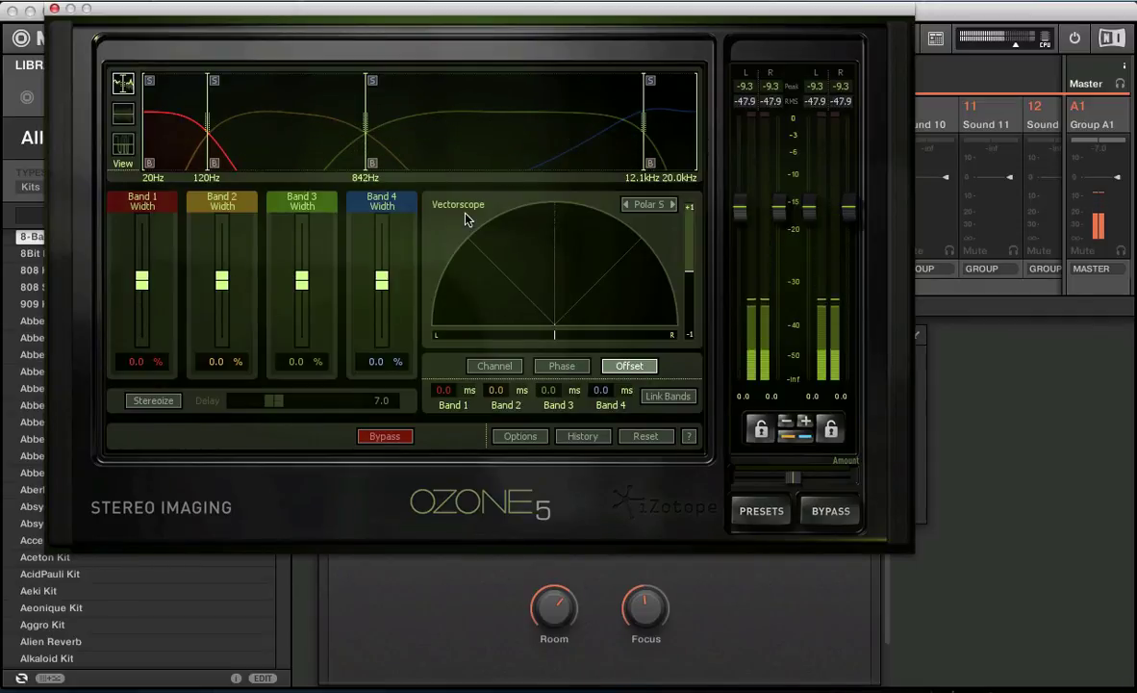
left_click(151, 401)
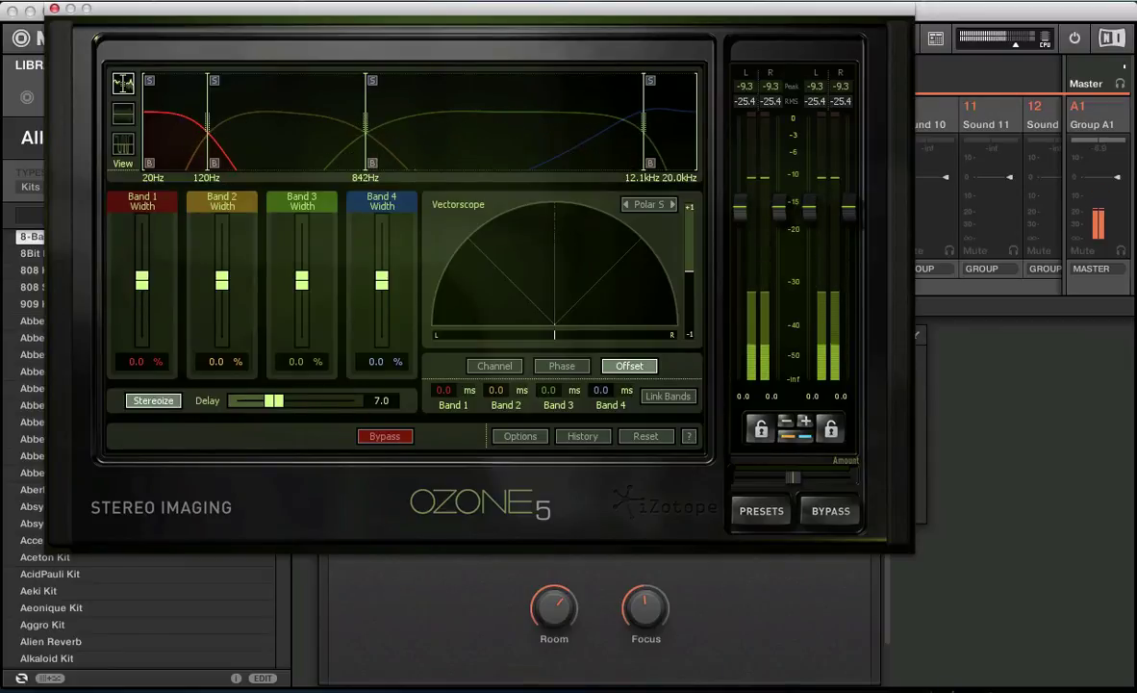
key("super+w")
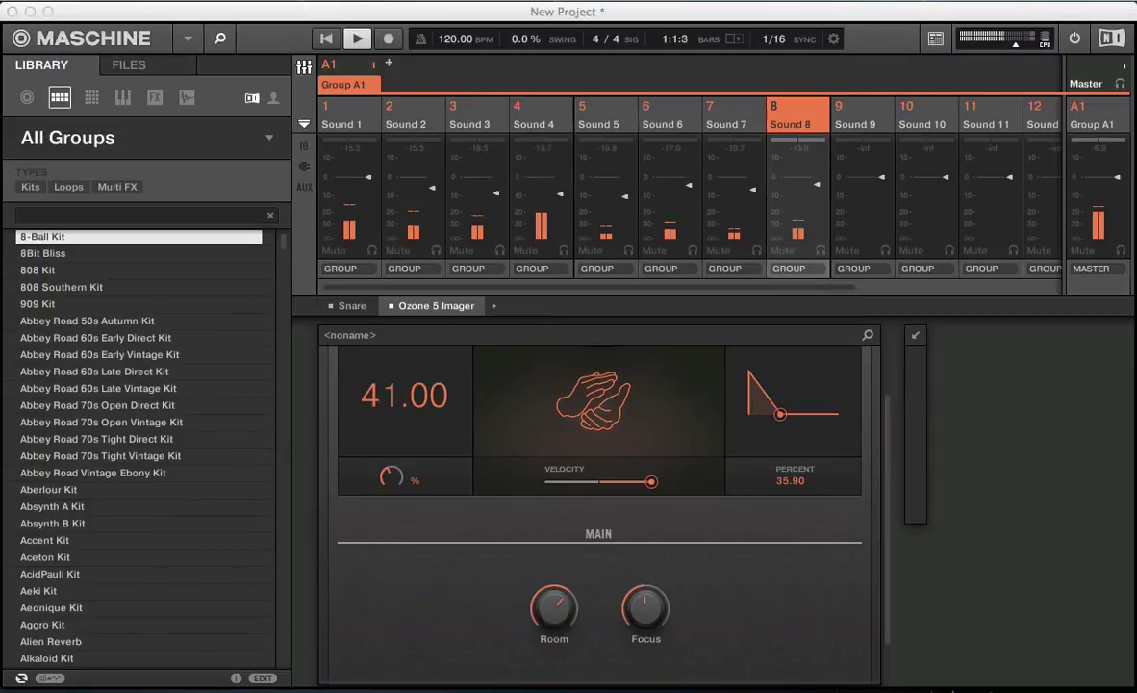
Step: Raise the Stereoize delay and set Band 3 width to 51.6% with a 0.9 ms delay
left_click(915, 333)
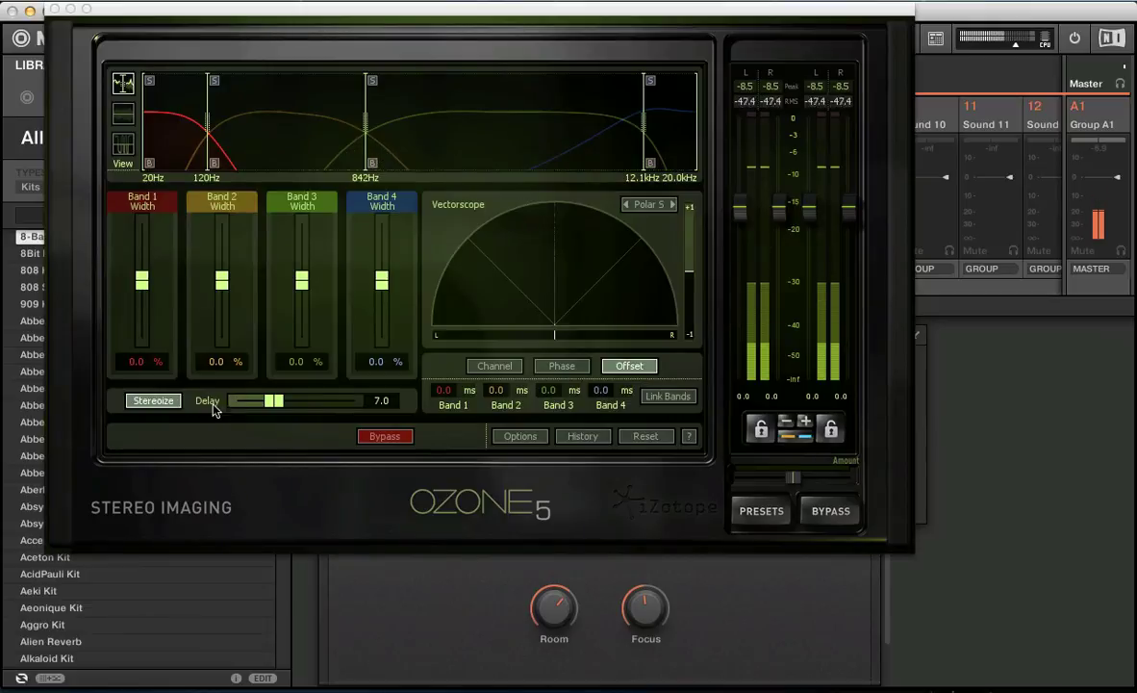
left_click_drag(275, 400, 302, 406)
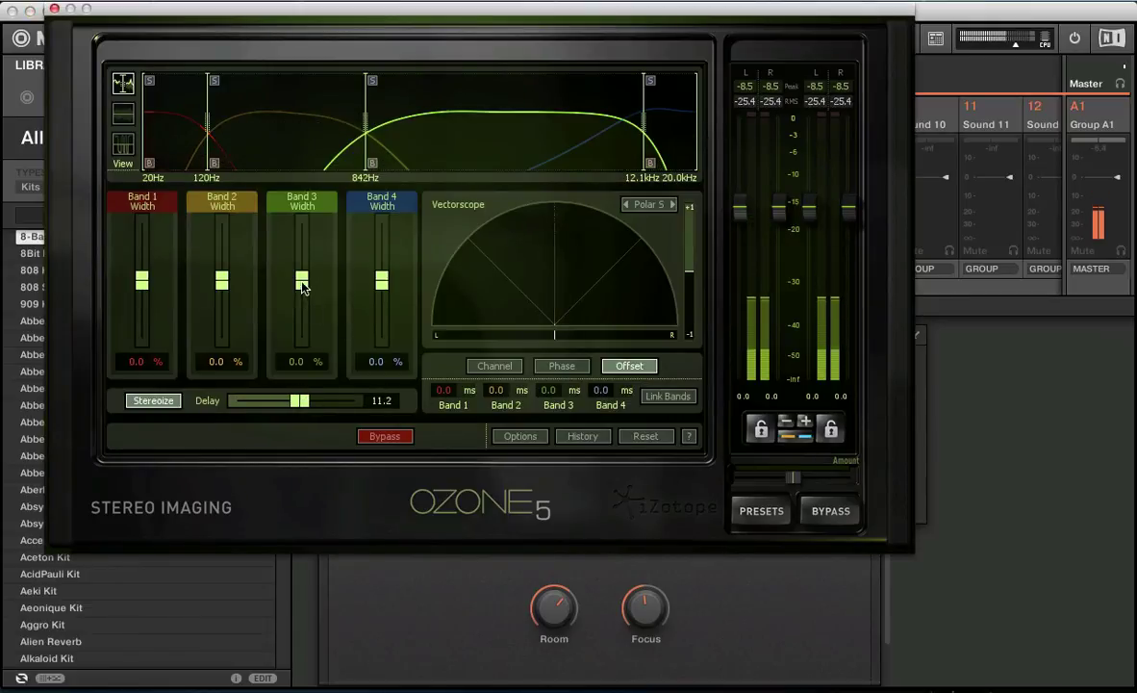
left_click_drag(300, 281, 302, 247)
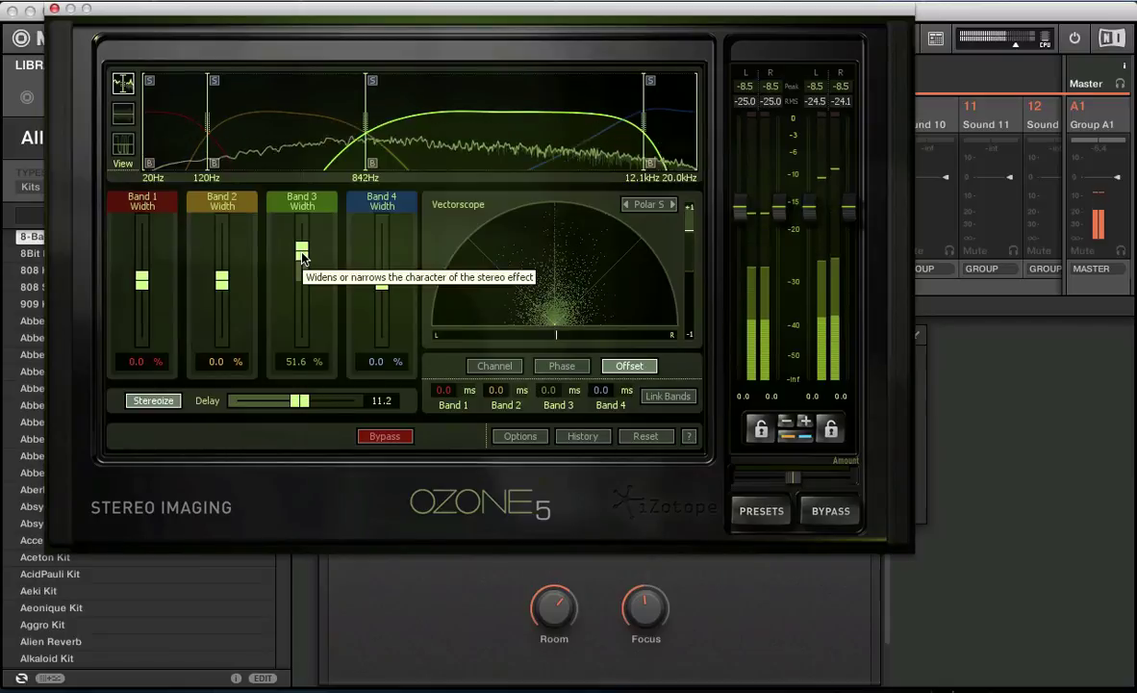
left_click_drag(302, 253, 304, 258)
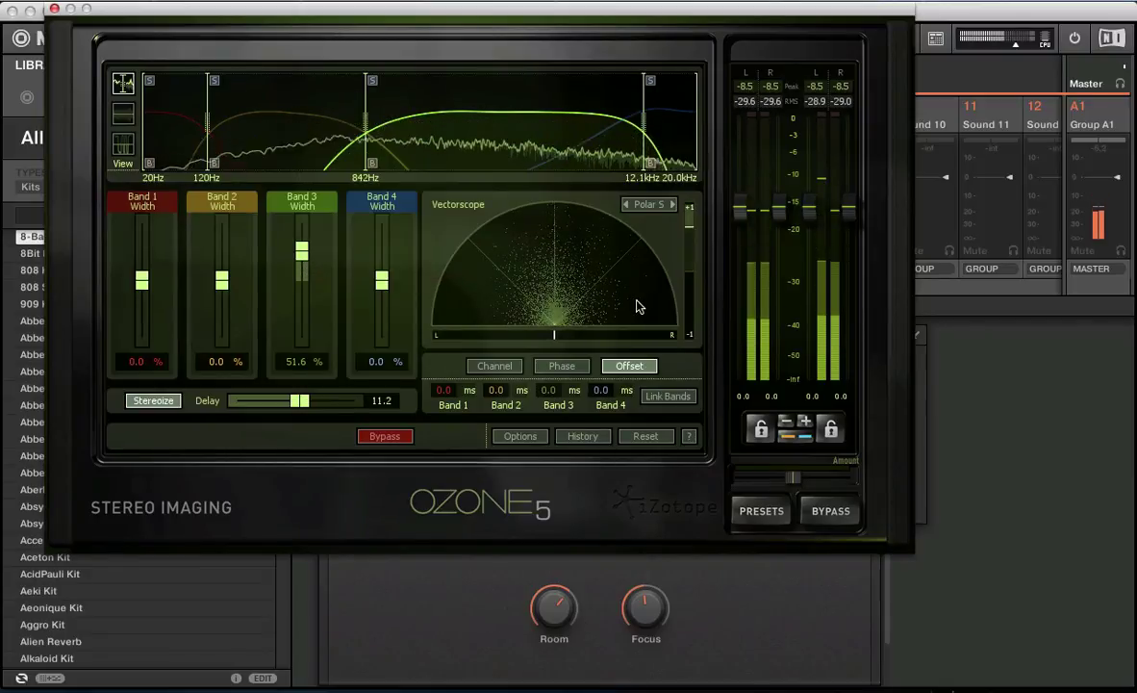
left_click_drag(551, 391, 556, 337)
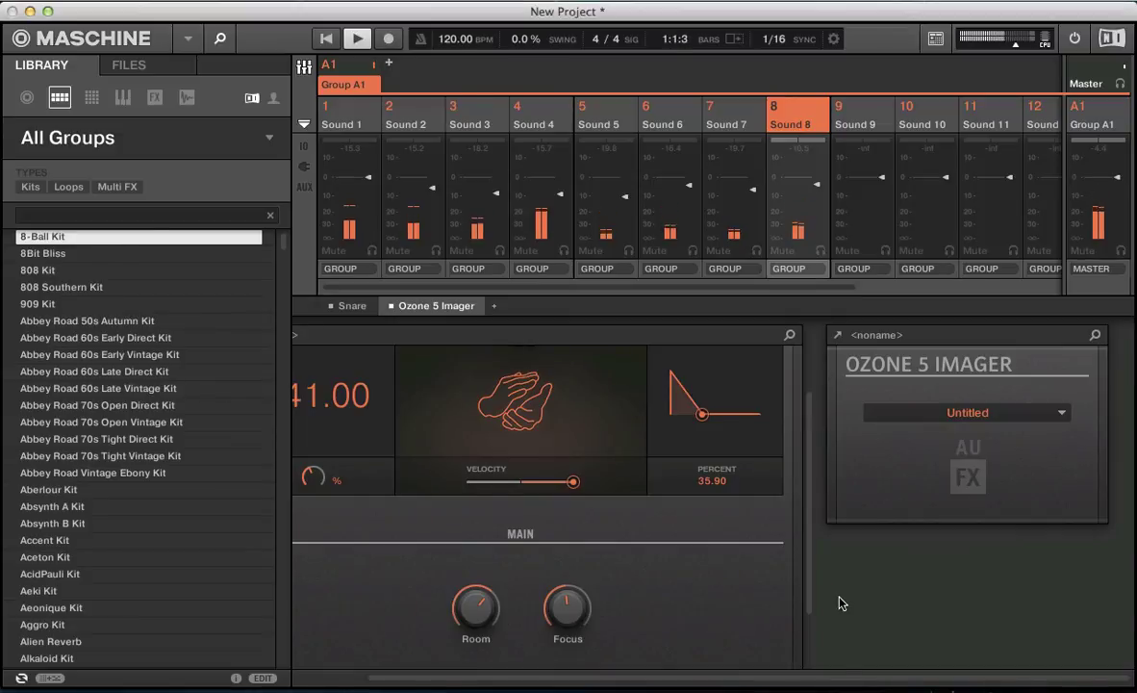
Step: Load a Drumsynth Tom on Sound 9 with hits near steps 1.3 and 2.3
key("super+m")
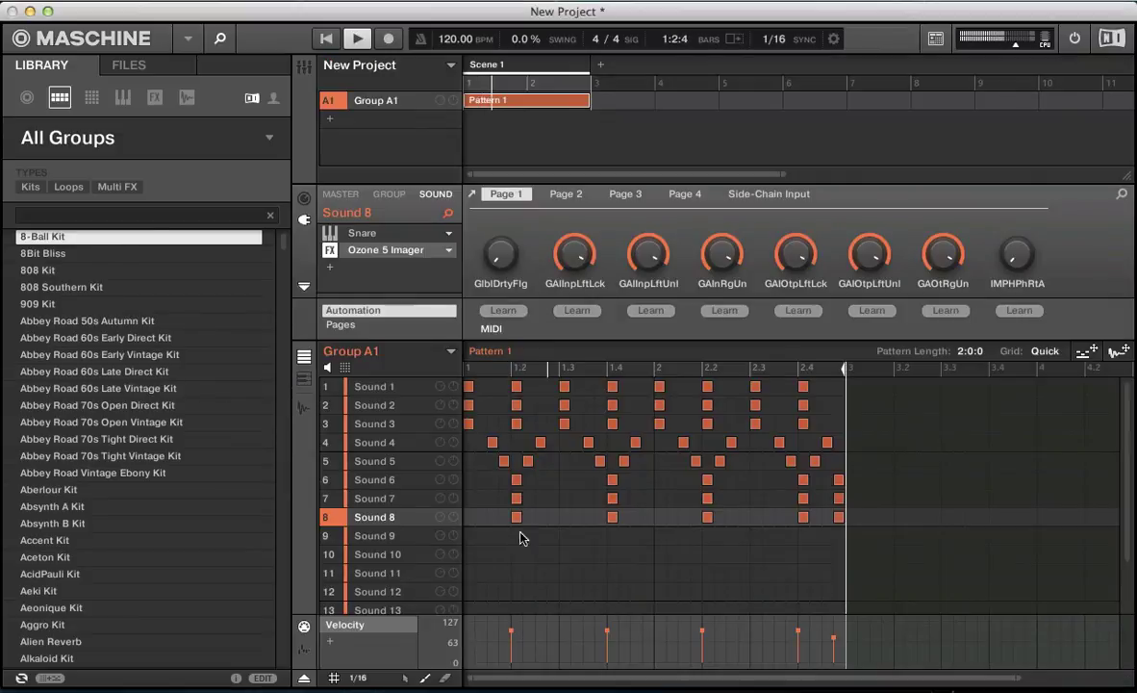
left_click(370, 536)
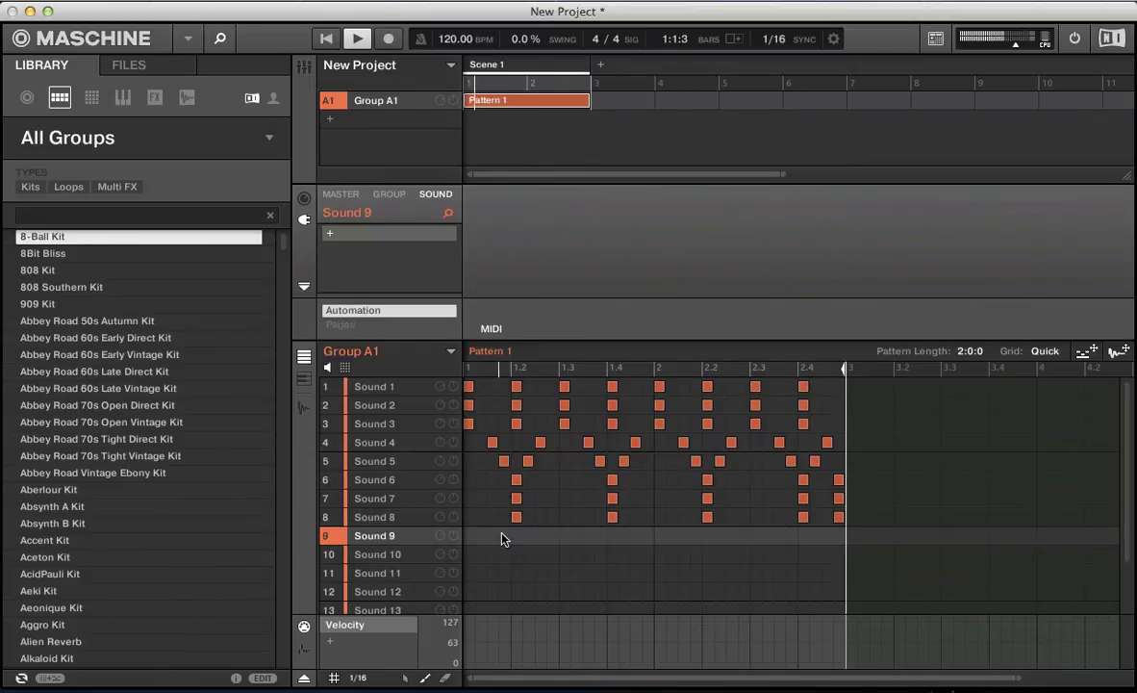
left_click(550, 537)
left_click(330, 233)
mouse_move(376, 116)
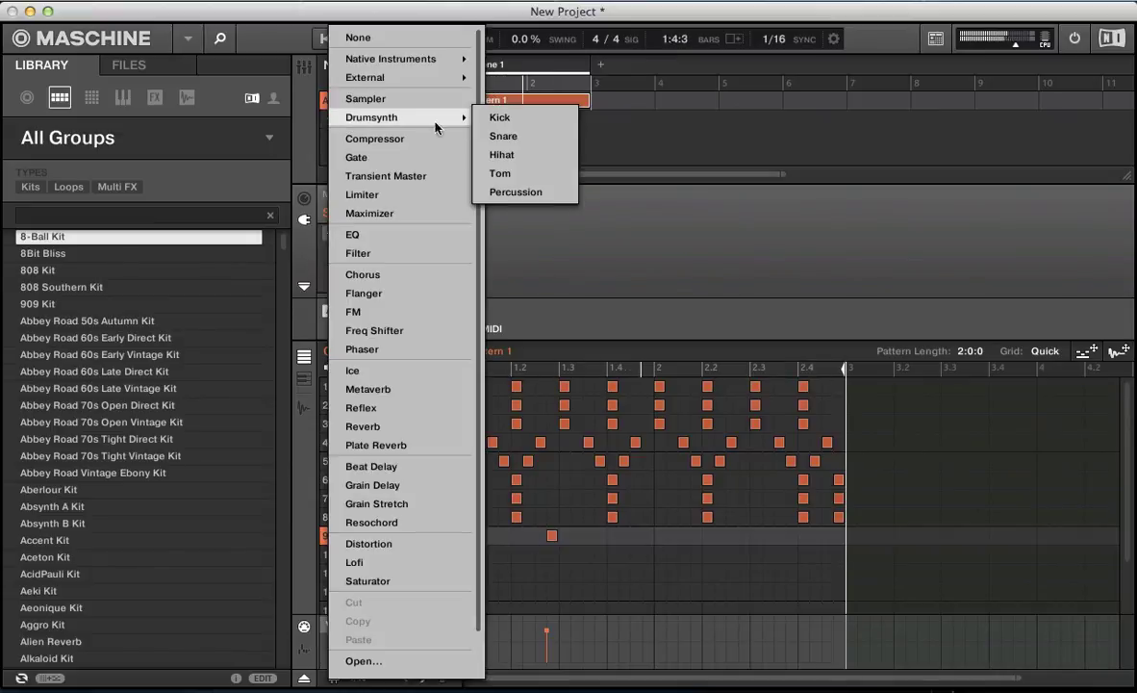
left_click(500, 172)
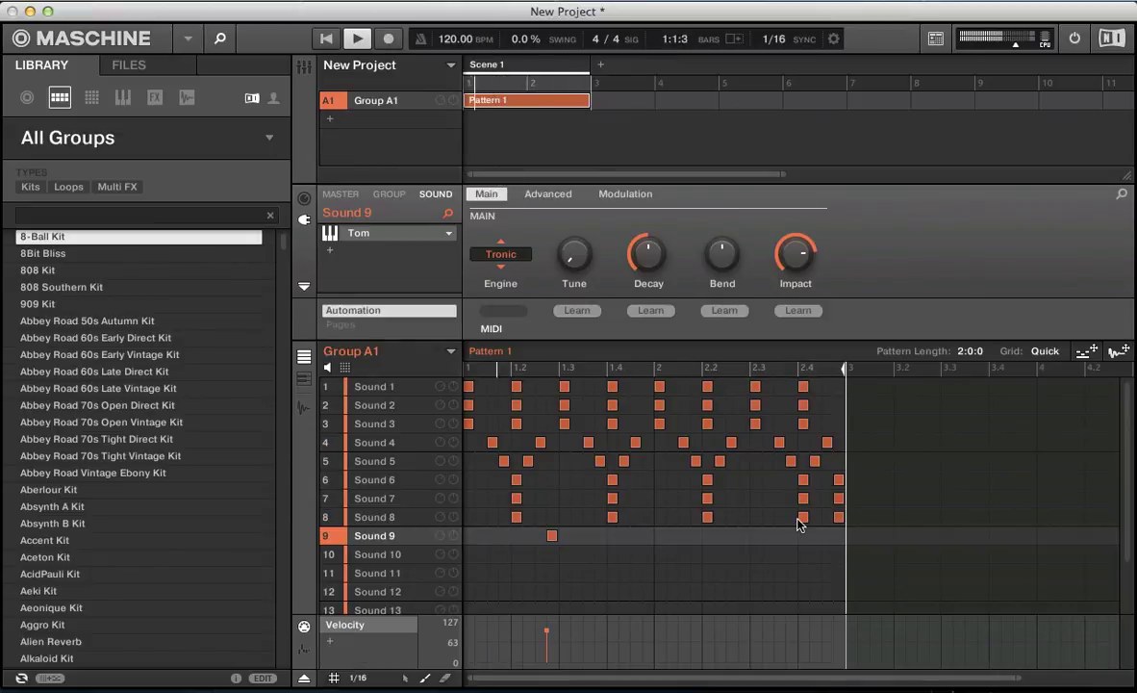
left_click(745, 536)
key("super+m")
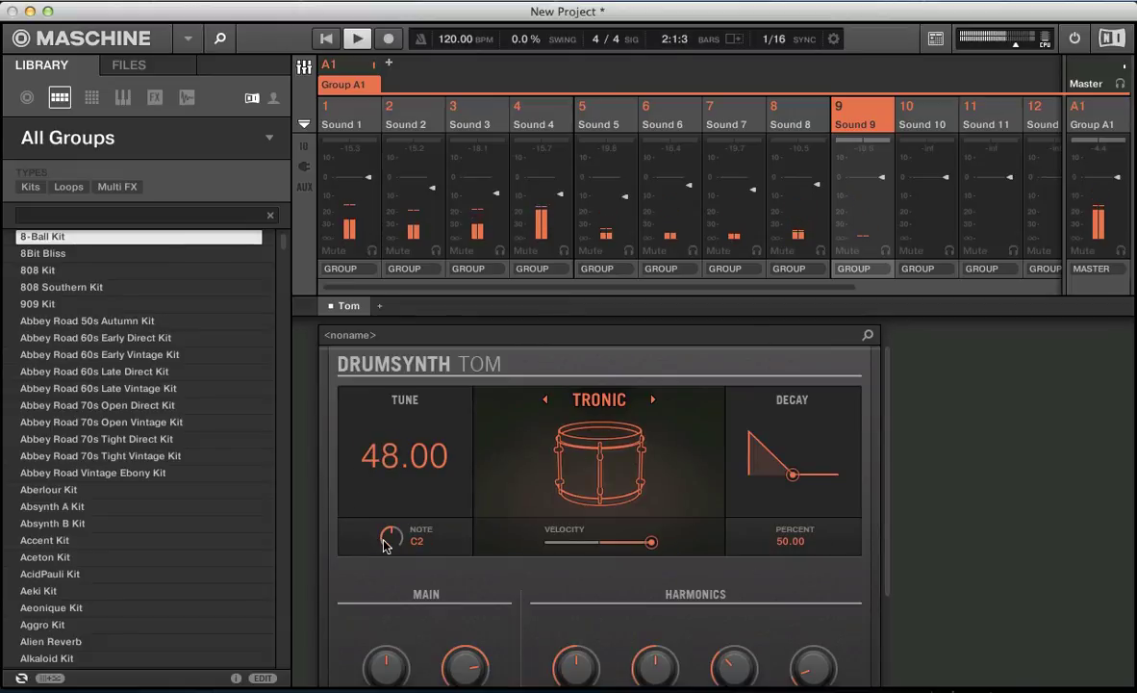
Step: Tune the tom to 43.00 (G1), decay 38.46 percent, raise Interval and FM Freq to 62 percent
scroll(383, 544, "down", 2)
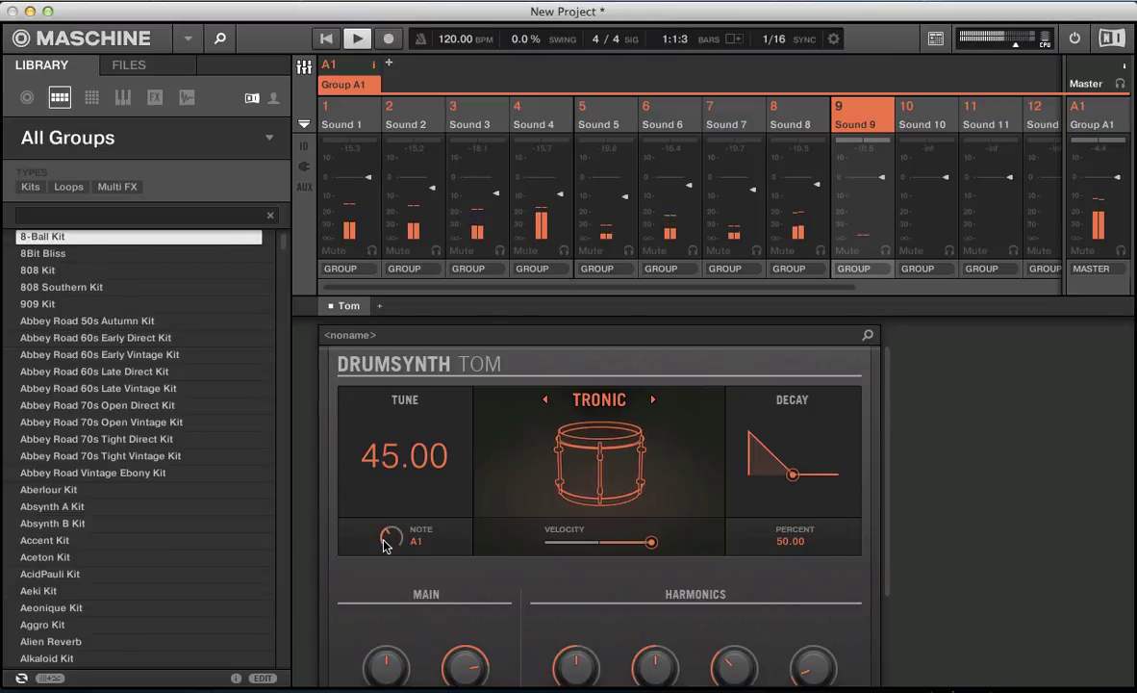
scroll(383, 545, "down", 1)
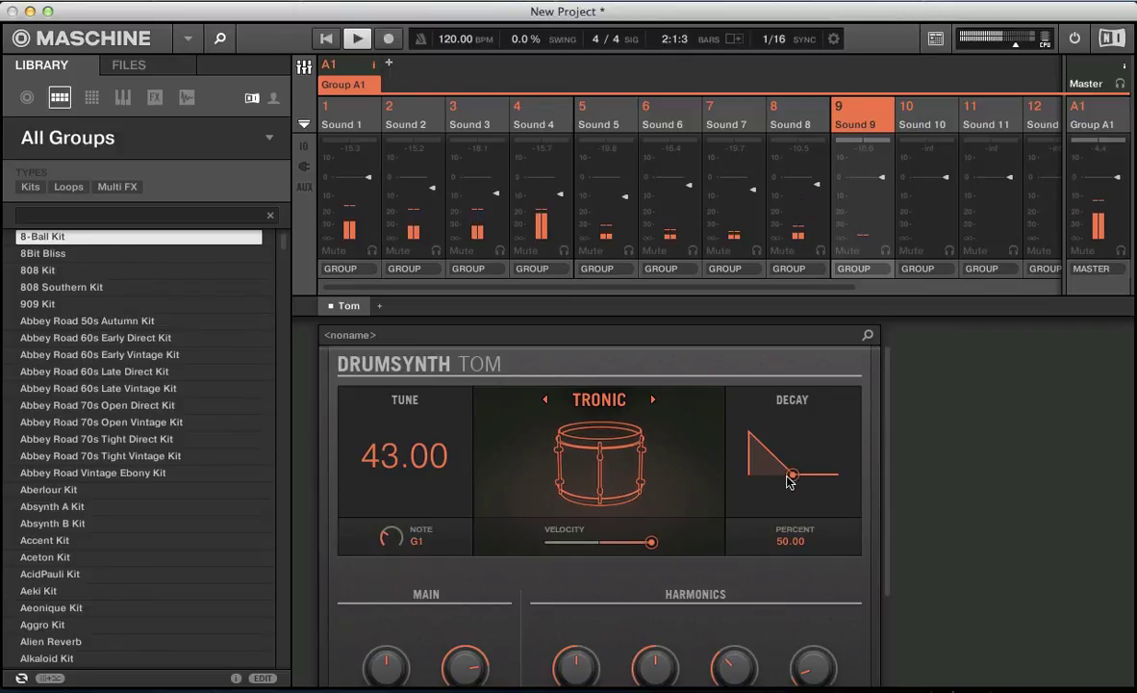
left_click_drag(792, 482, 785, 488)
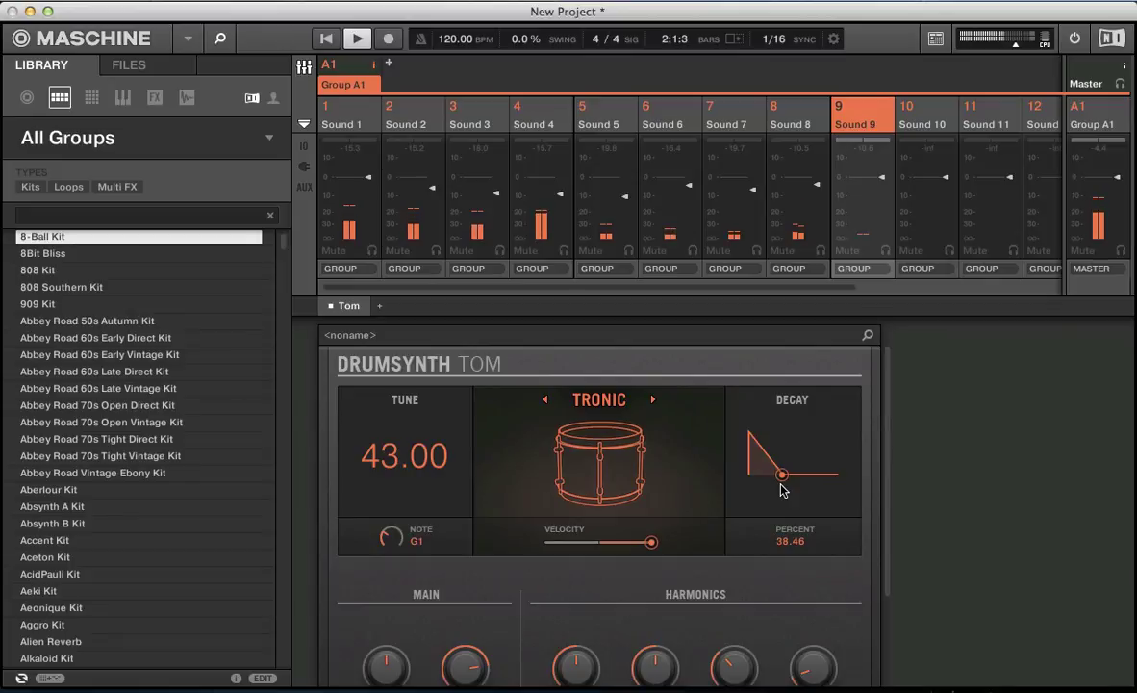
left_click_drag(889, 511, 890, 579)
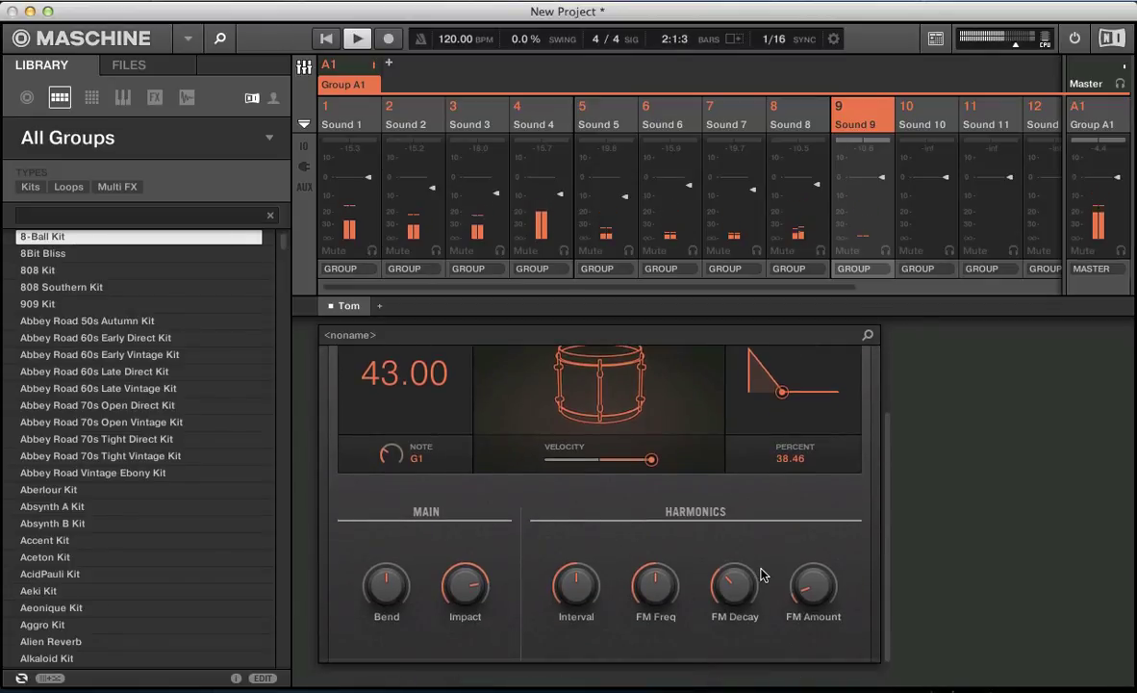
mouse_move(571, 591)
left_mouse_down()
mouse_move(571, 577)
mouse_move(571, 590)
left_mouse_up()
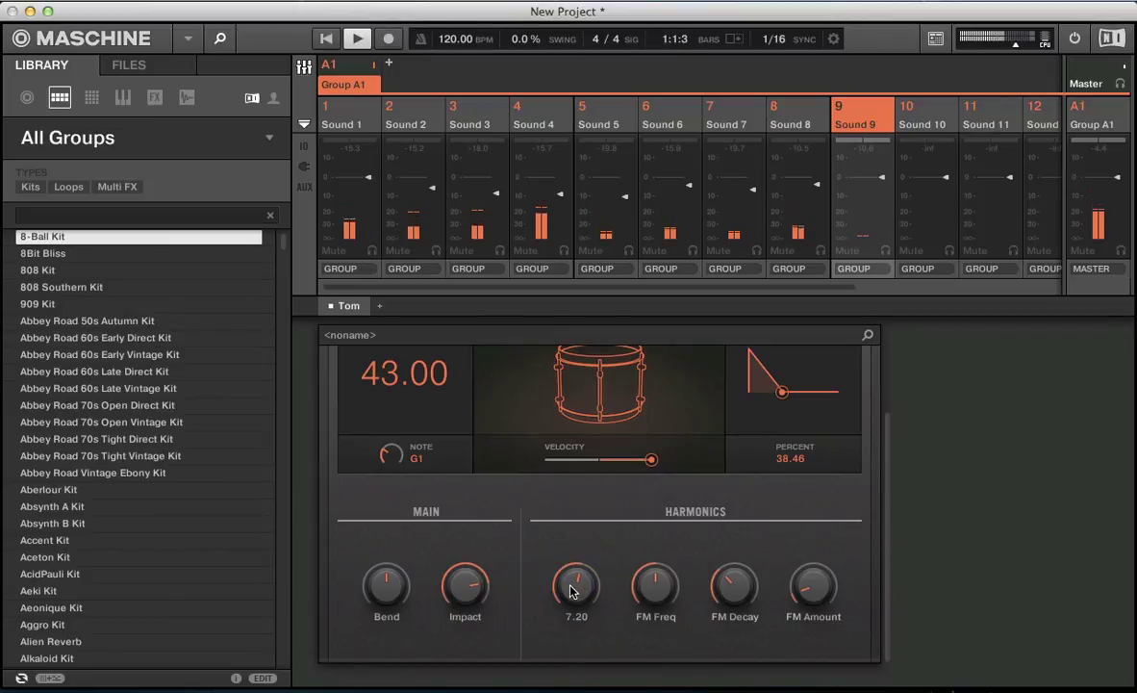
left_click_drag(652, 603, 651, 597)
scroll(889, 427, "up", 3)
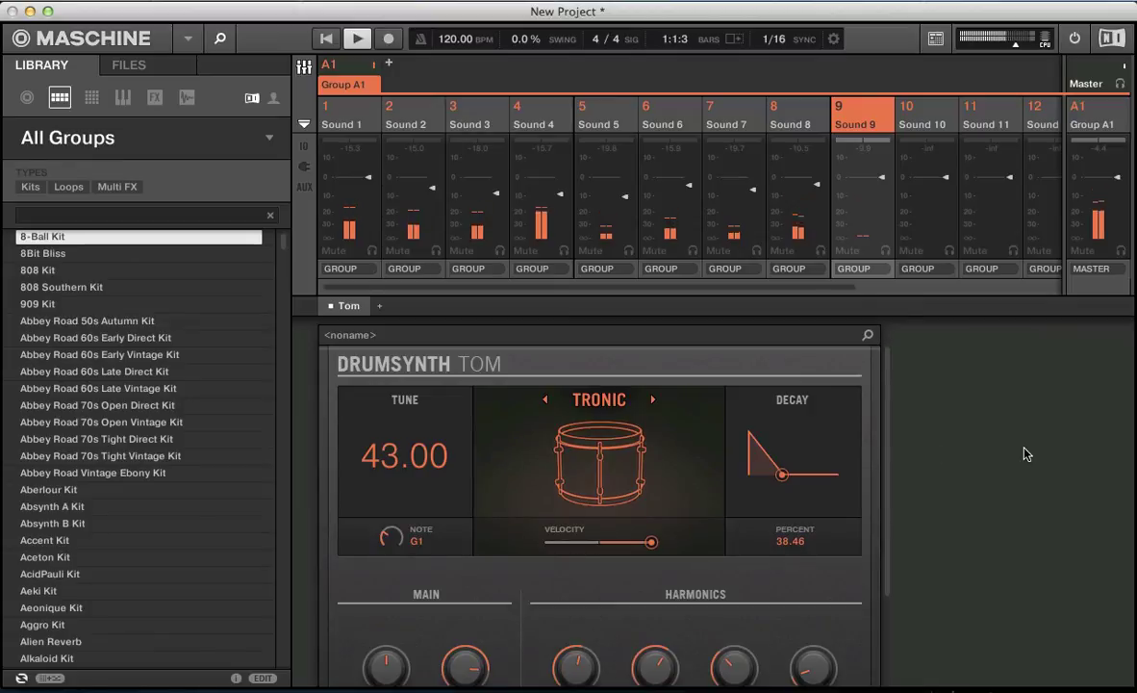
key("super+m")
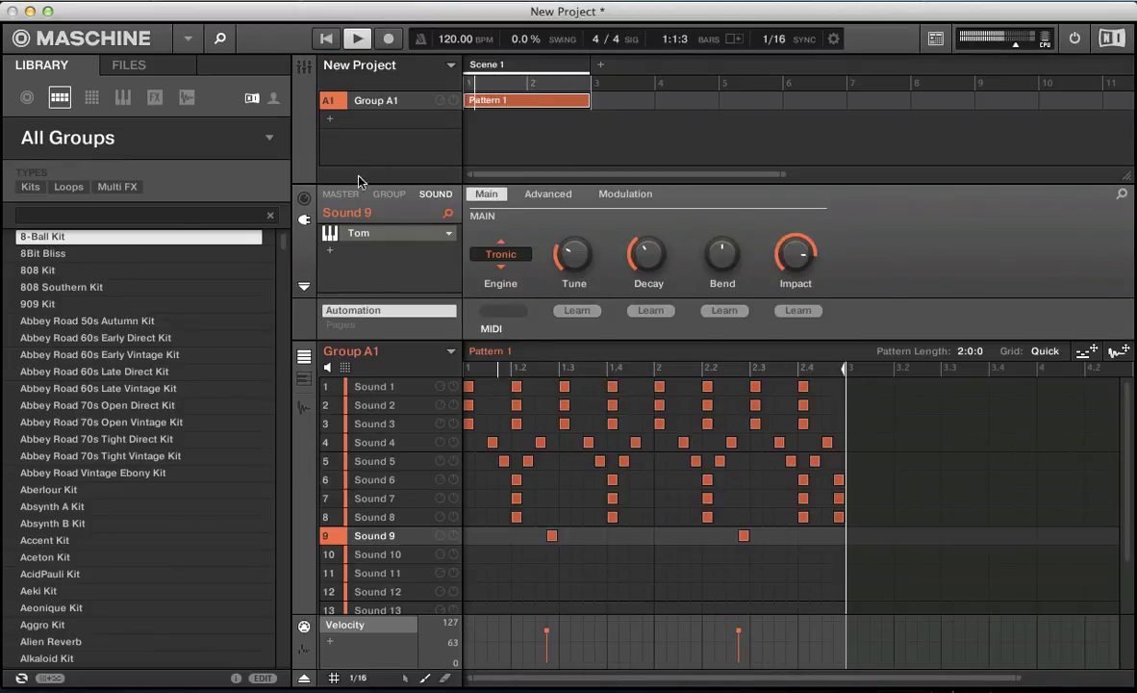
Step: Load Solid Bus Comp into Group A1's first plug-in slot
left_click(391, 194)
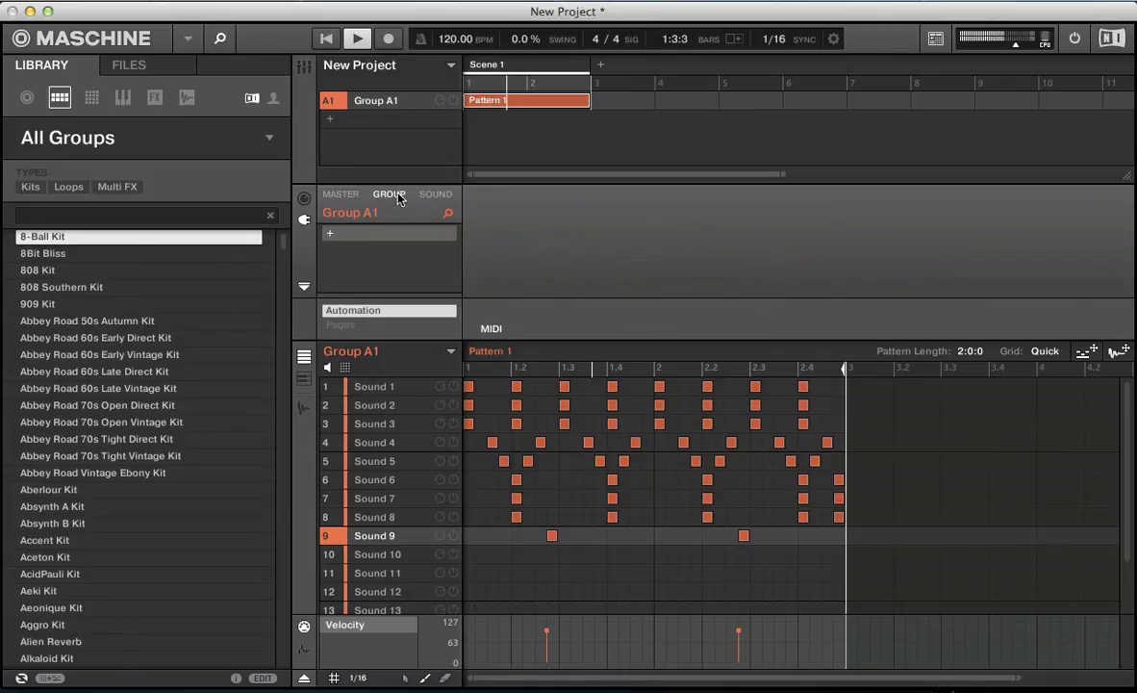
left_click(333, 238)
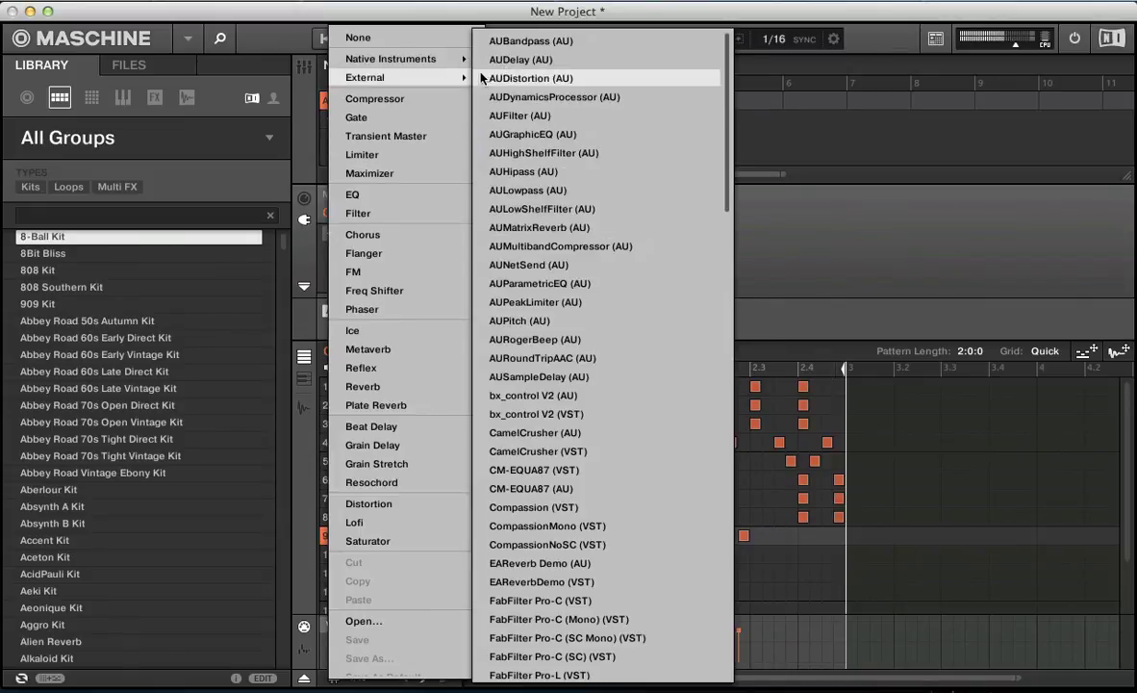
mouse_move(413, 59)
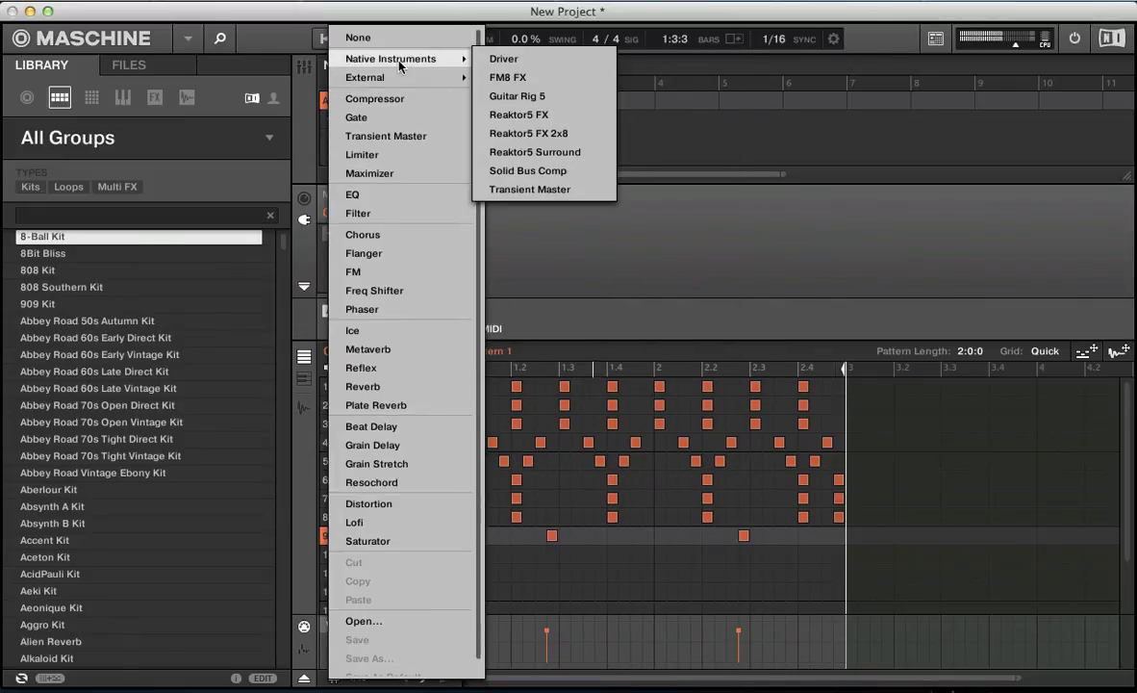
left_click(524, 170)
Step: In the Mixer, lower the bus compressor's threshold and set its makeup gain to 2.3 dB
key("super+m")
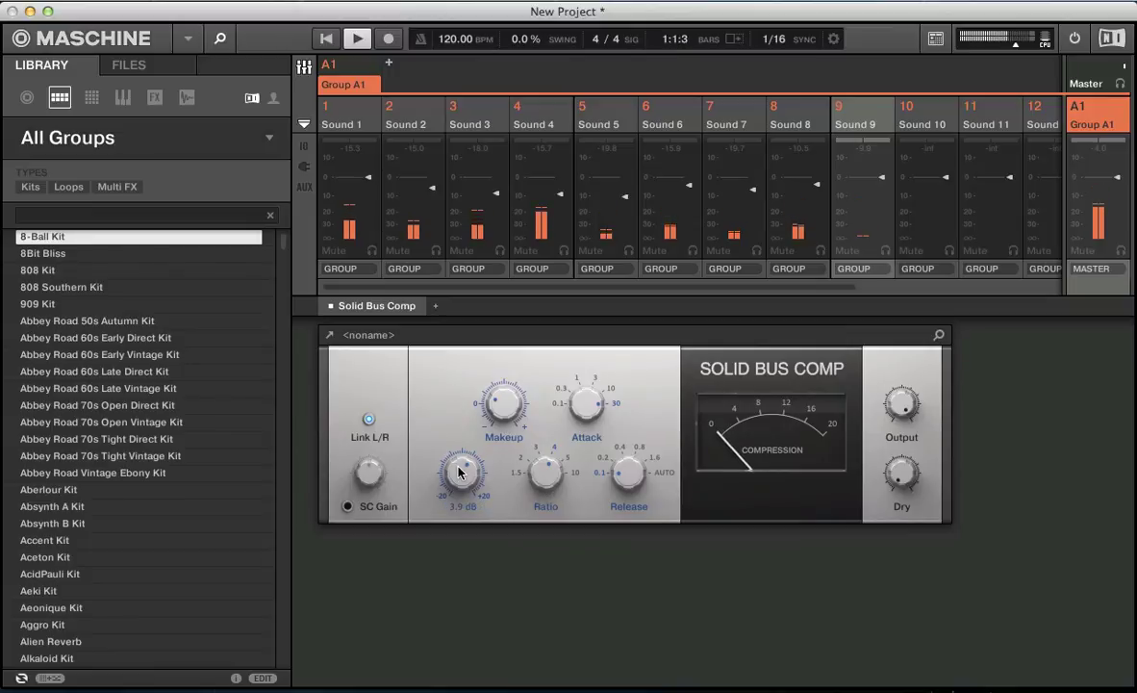
mouse_move(459, 471)
scroll(459, 471, "down", 3)
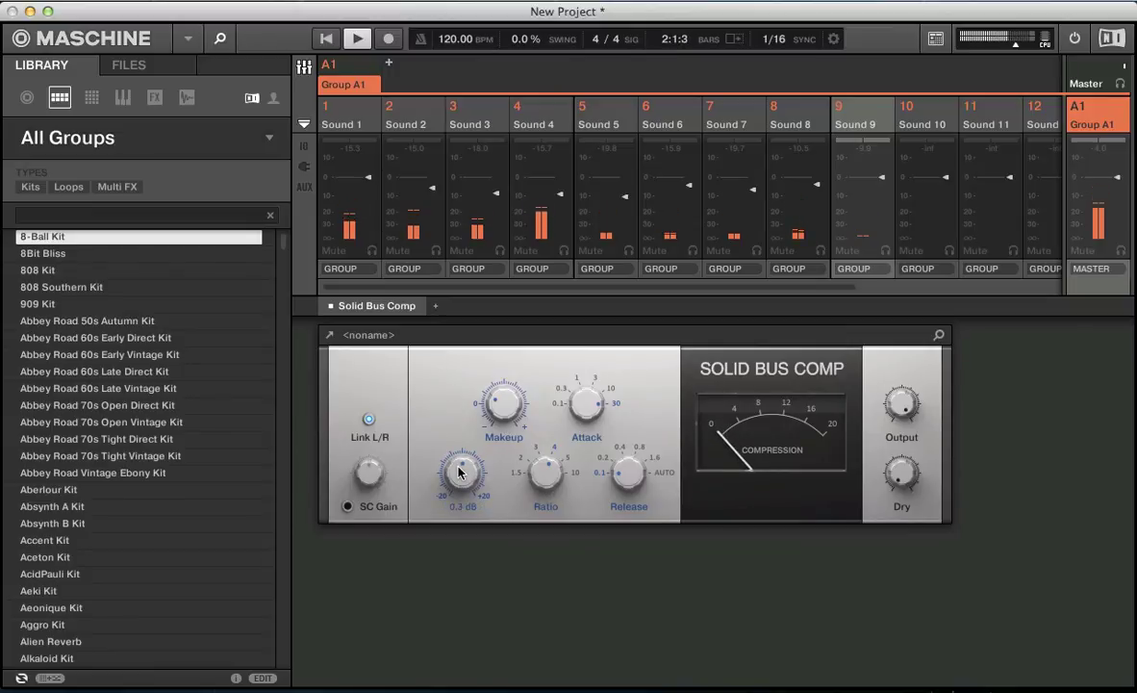
mouse_move(518, 402)
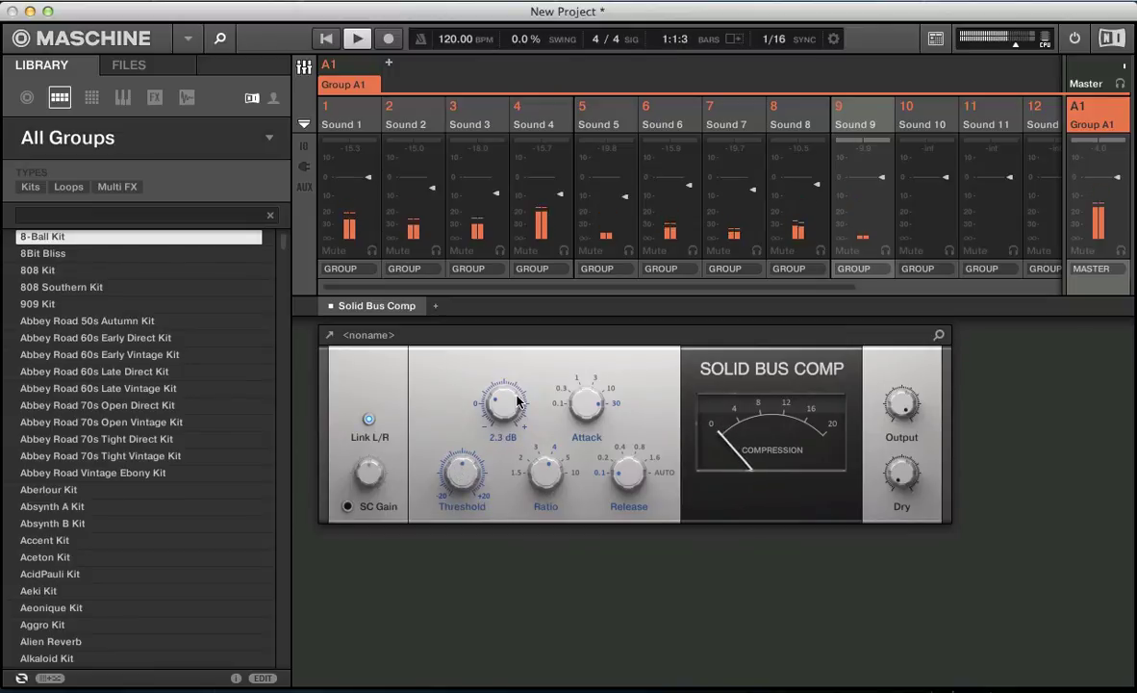
Step: Load a Tape-mode Saturator into the next group slot and lower its drive to -0.8 dB during playback
left_click(435, 306)
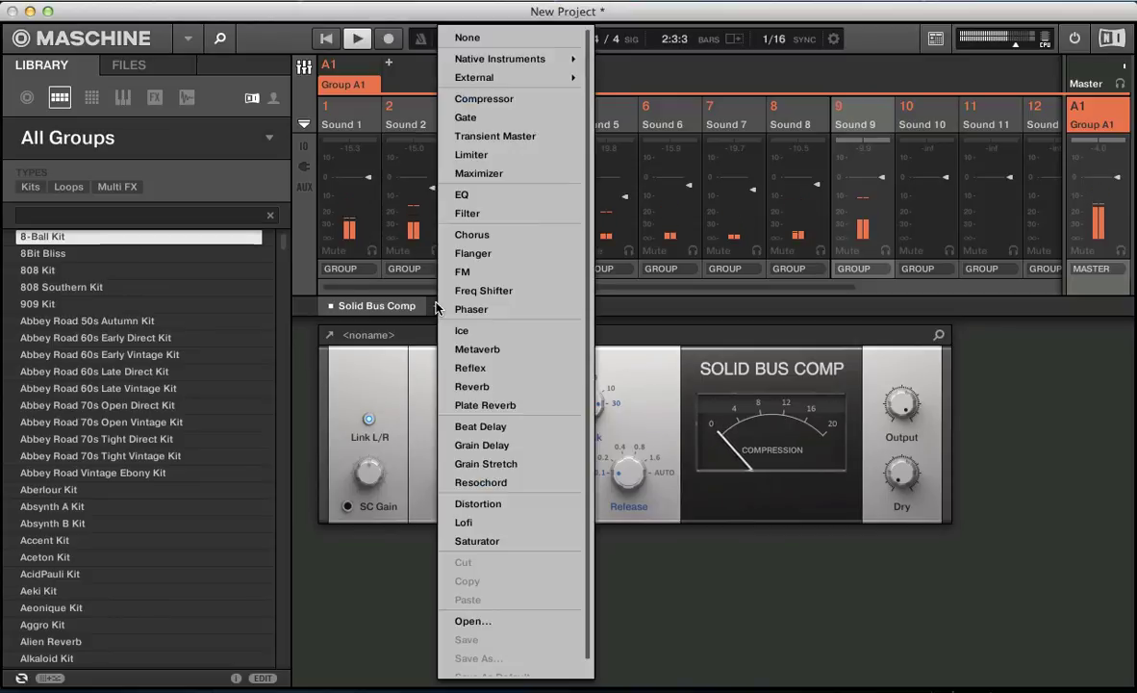
left_click(492, 542)
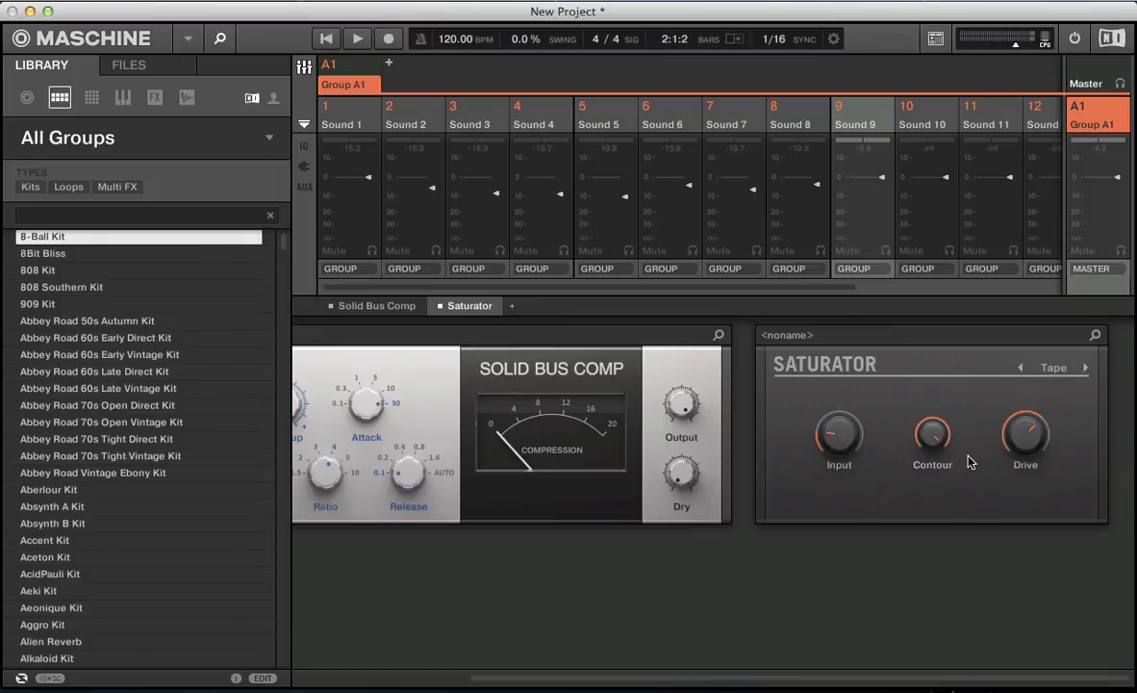
key("space")
mouse_move(1024, 435)
left_mouse_down()
mouse_move(1024, 458)
mouse_move(1022, 448)
left_mouse_up()
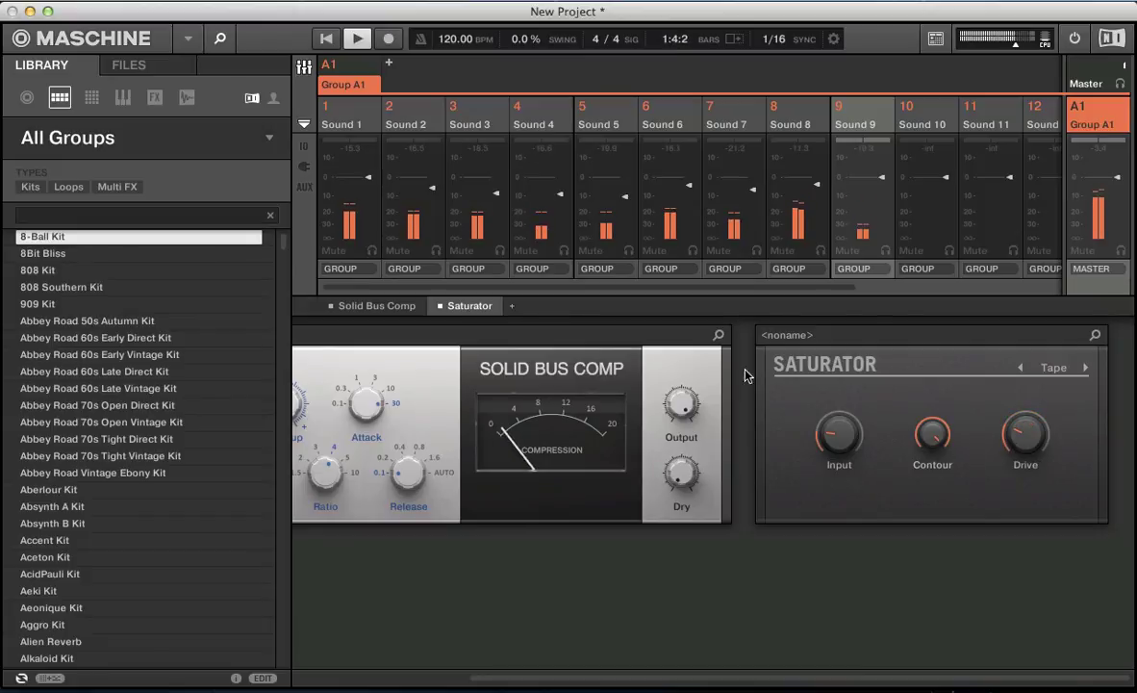
Step: Bypass and re-enable the Saturator to compare the sound, then stop playback
left_click(438, 306)
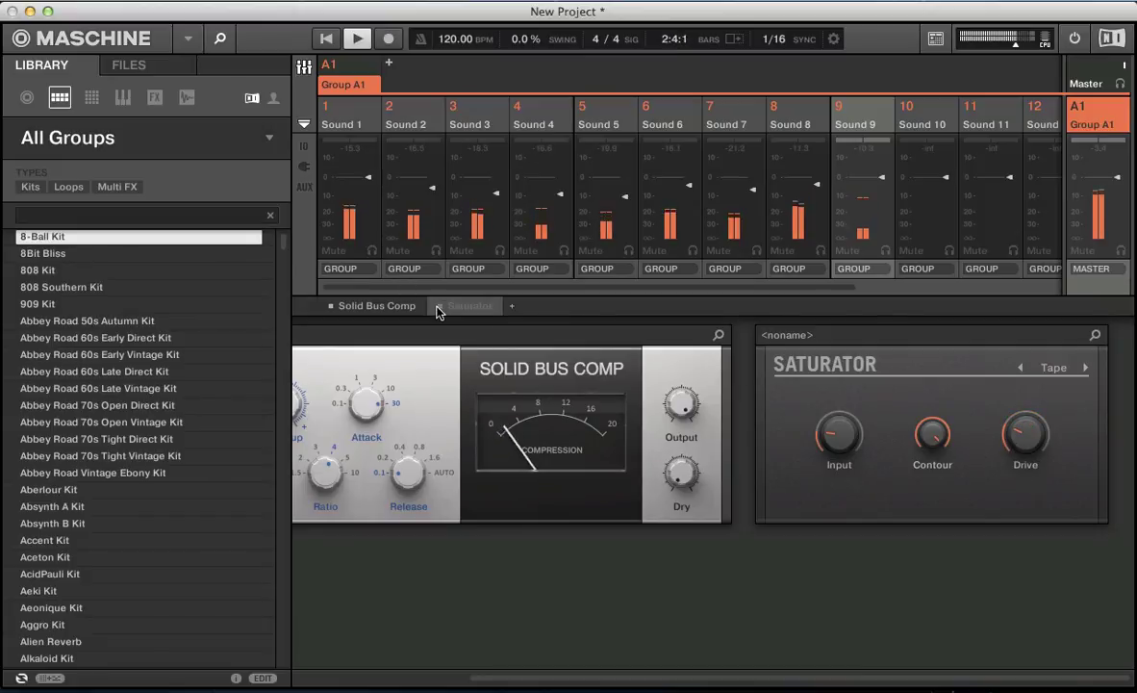
left_click(437, 306)
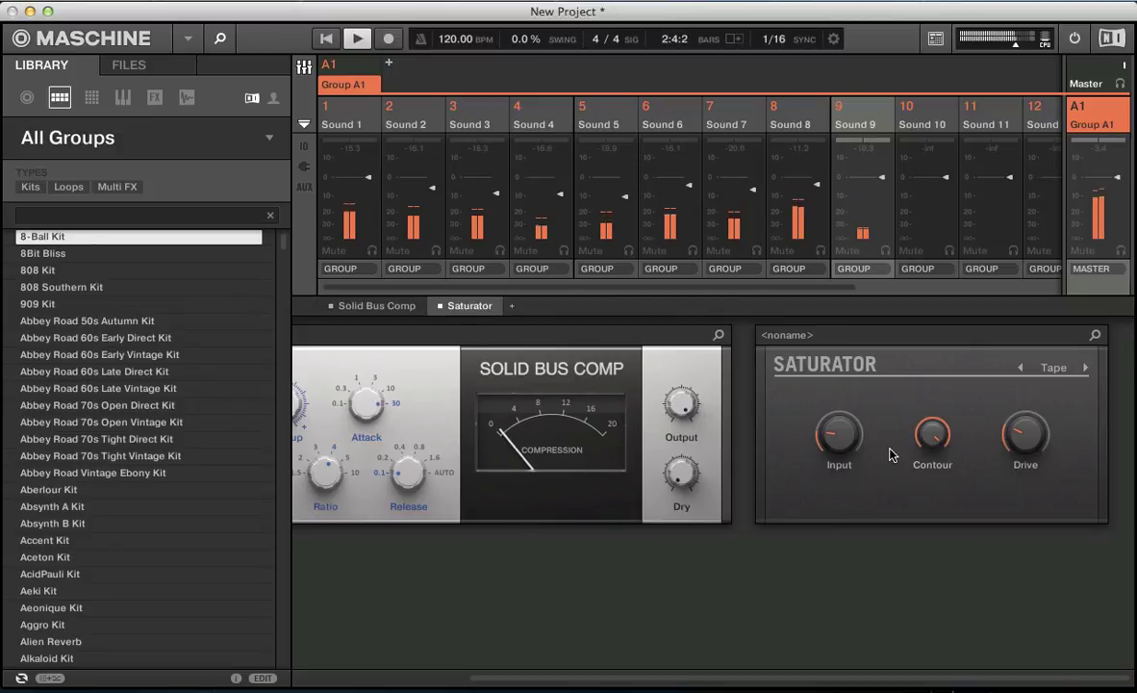
mouse_move(946, 444)
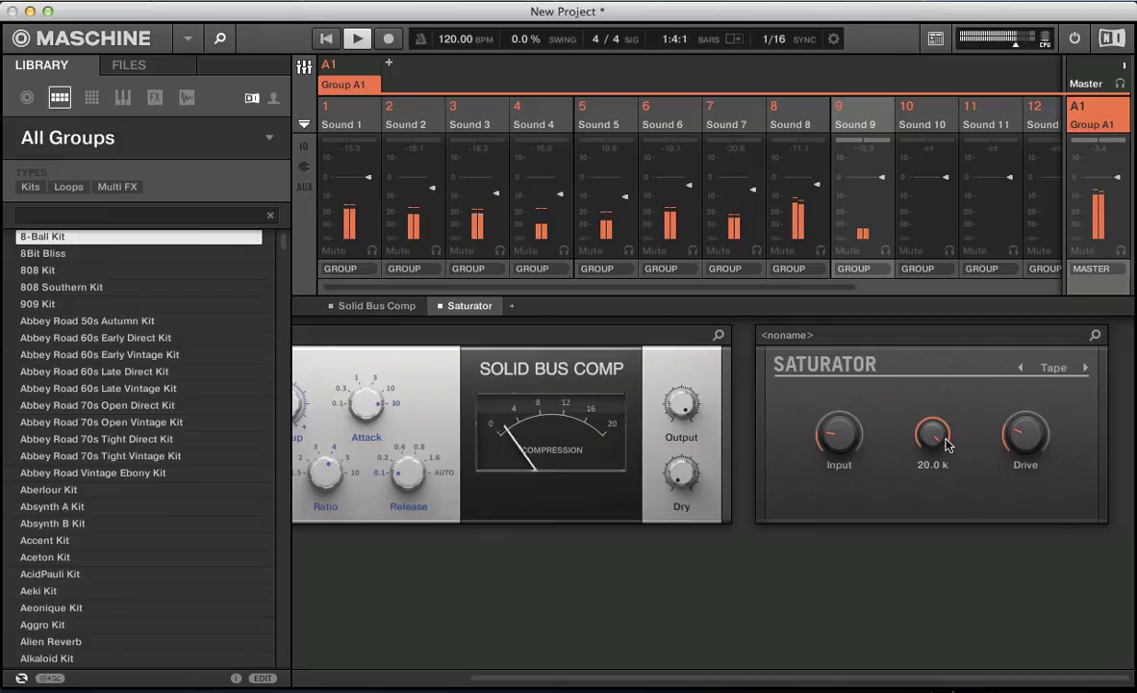
key("space")
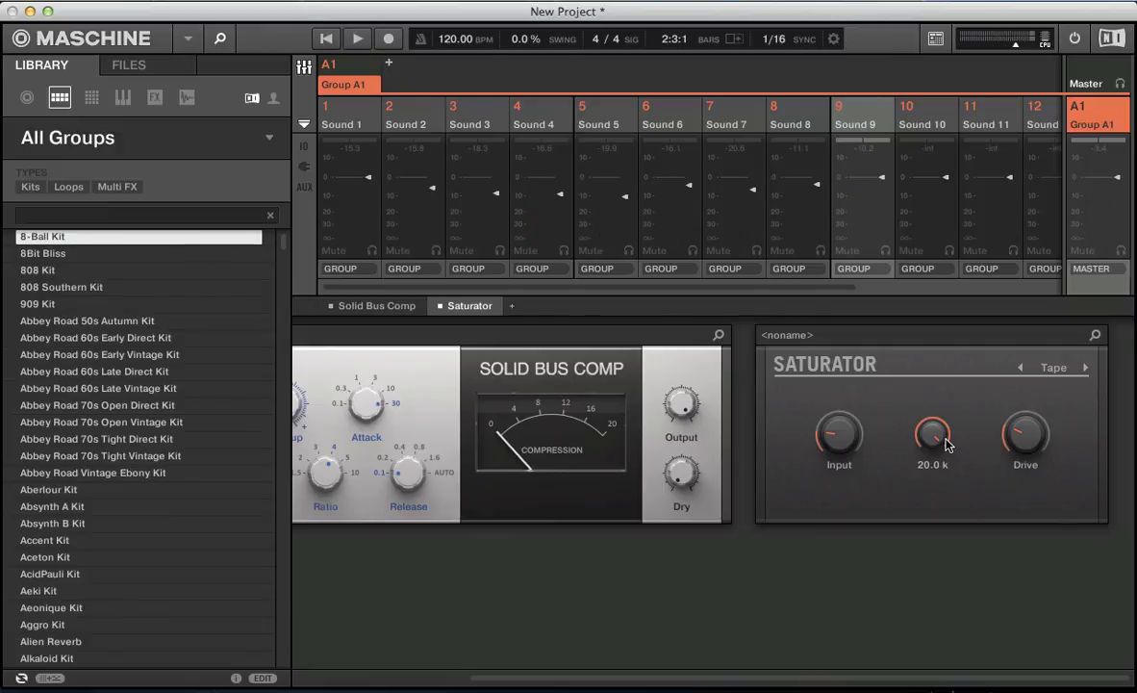
Step: Step through Sounds 1, 2 and 3, showing Sound 3's full Circuit Drumsynth Hihat panel and Reverb
key("super+m")
key("super+m")
left_click(348, 110)
left_click(404, 120)
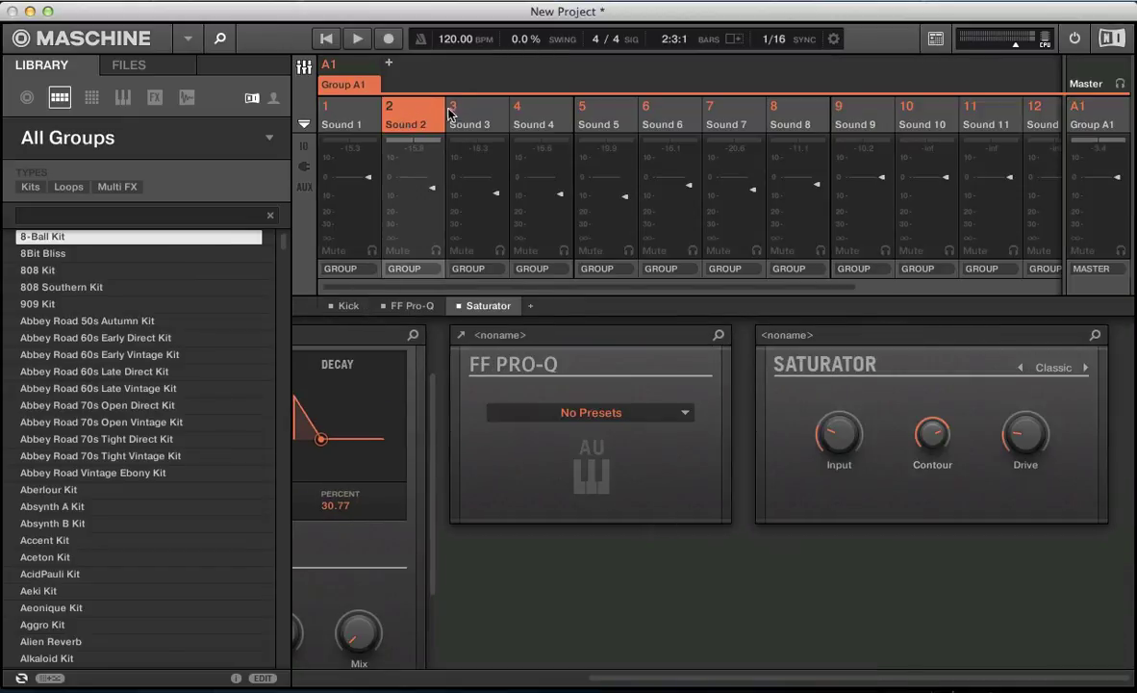
left_click(454, 114)
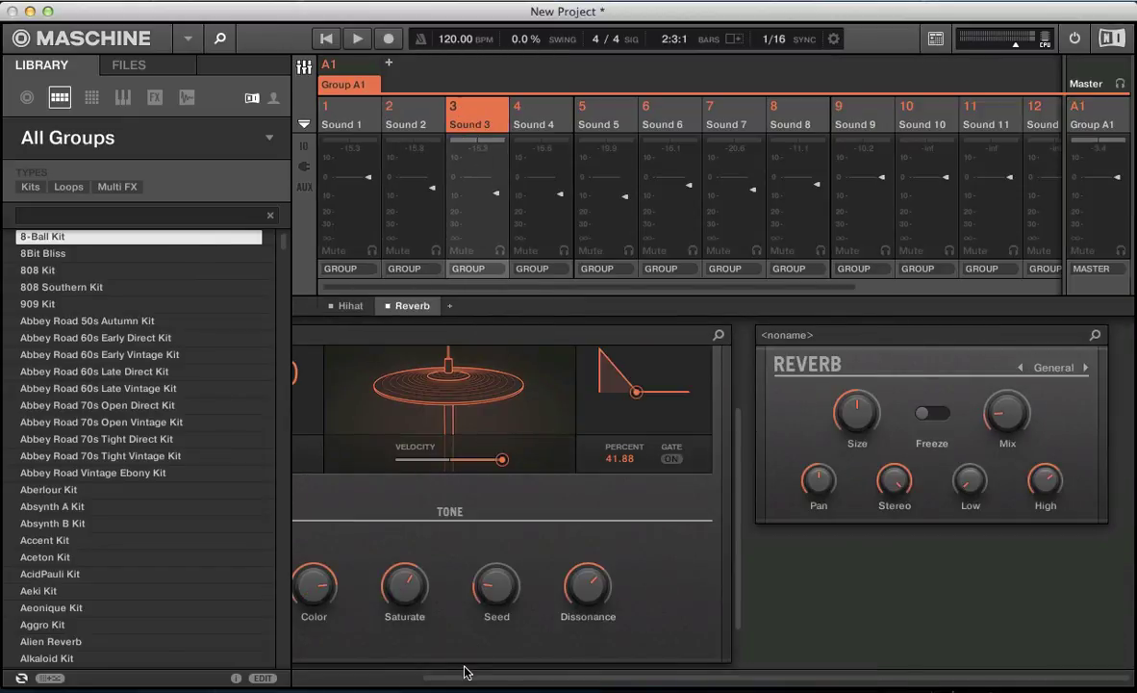
left_click_drag(460, 681, 320, 686)
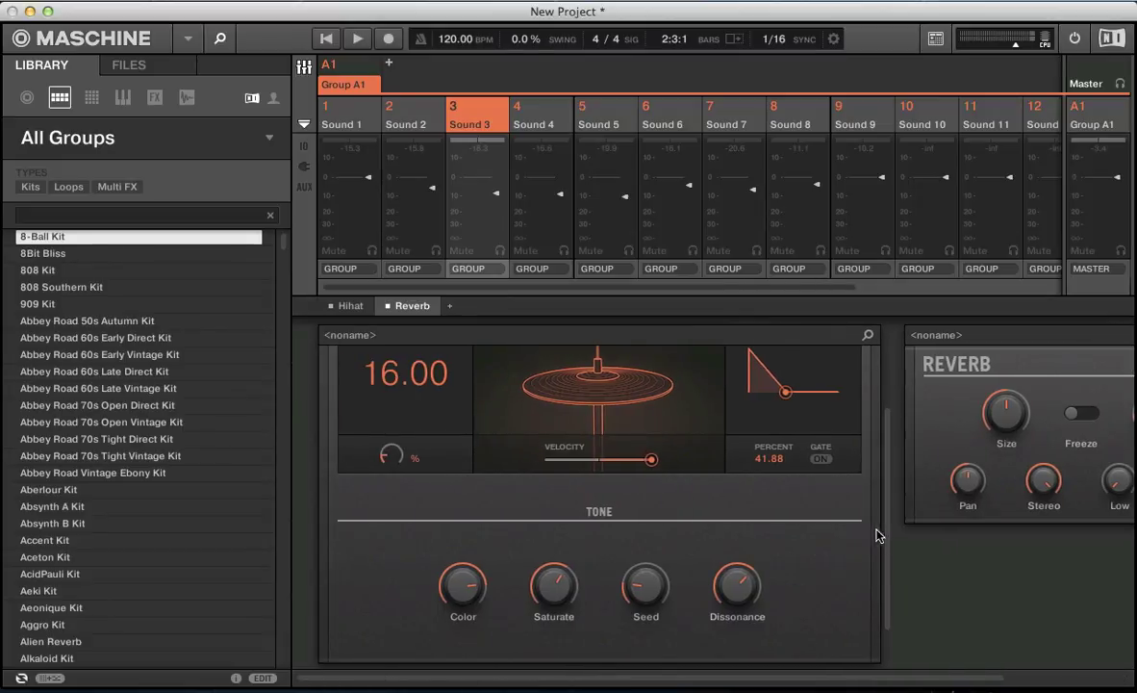
left_click_drag(888, 536, 889, 441)
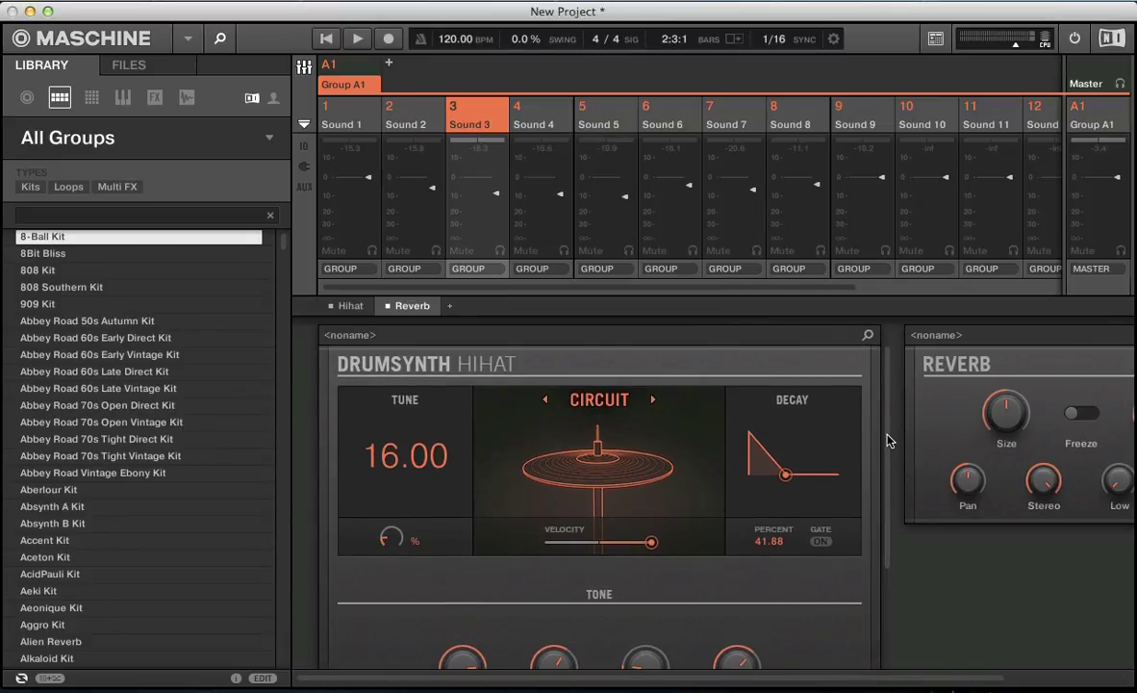